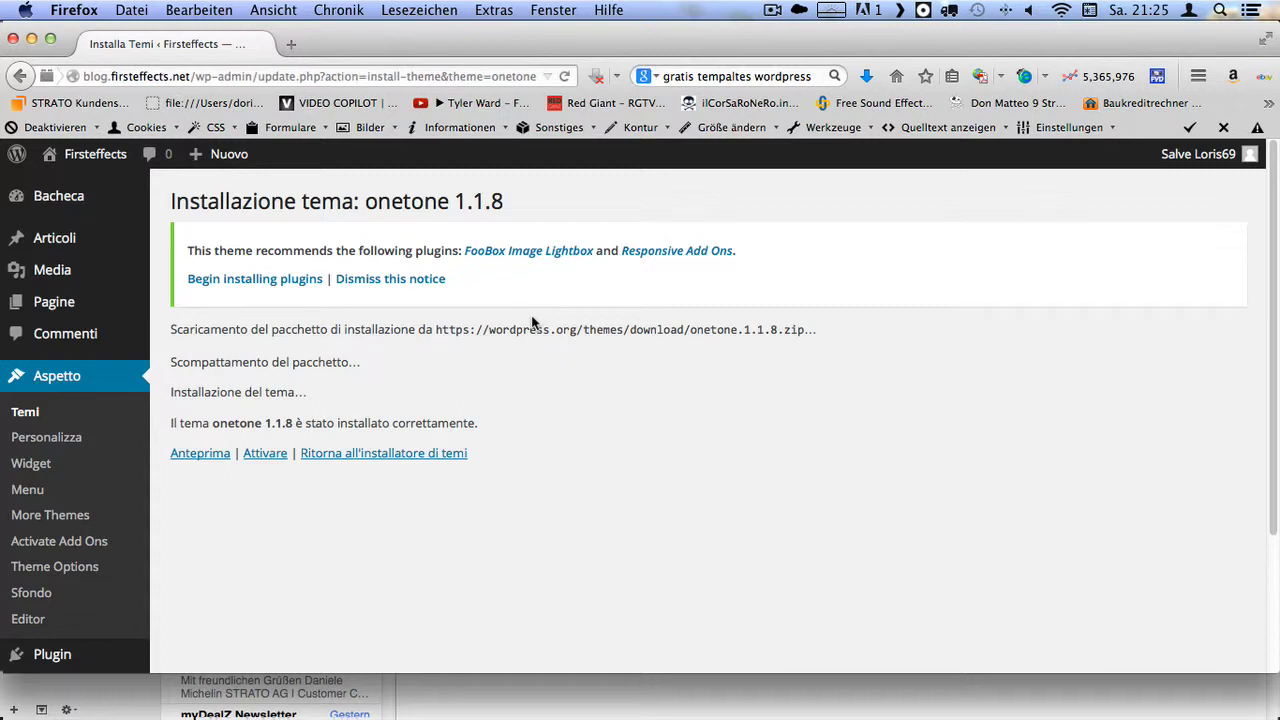
- Activate the onetone 1.1.8 theme, reload, and point the address bar at wp-admin
click(256, 454)
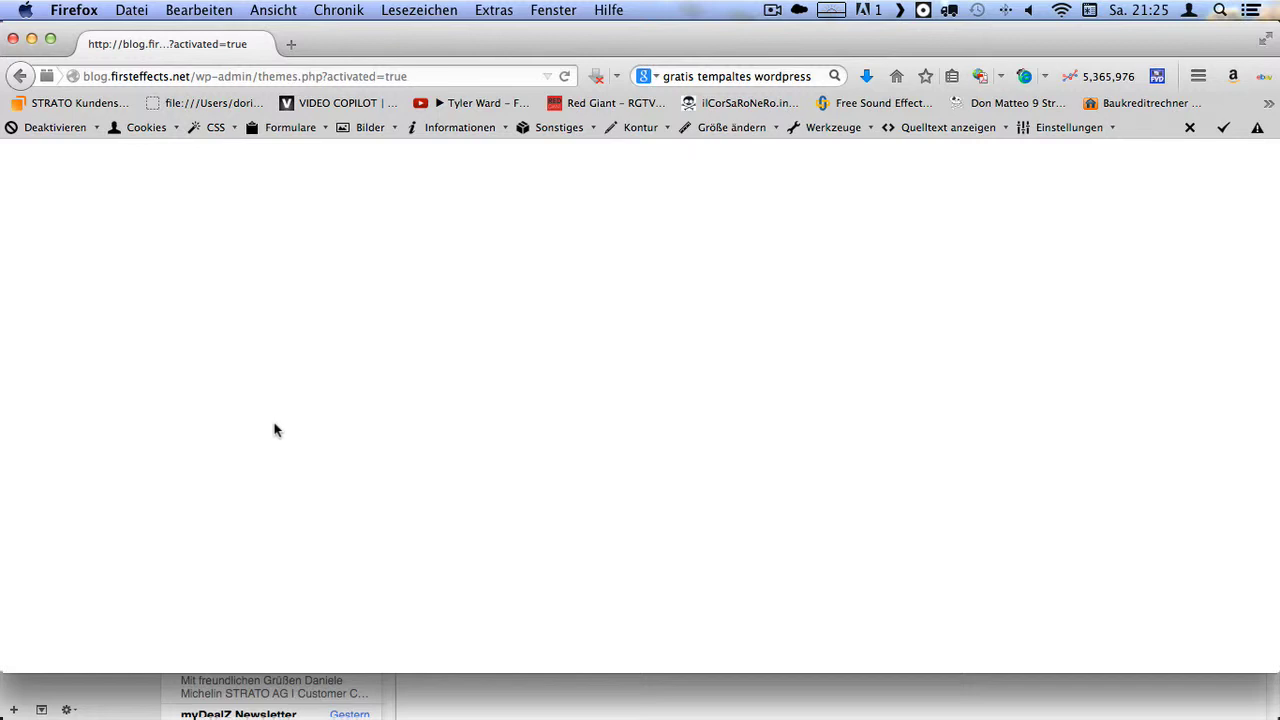
click(565, 77)
drag(260, 77, 474, 80)
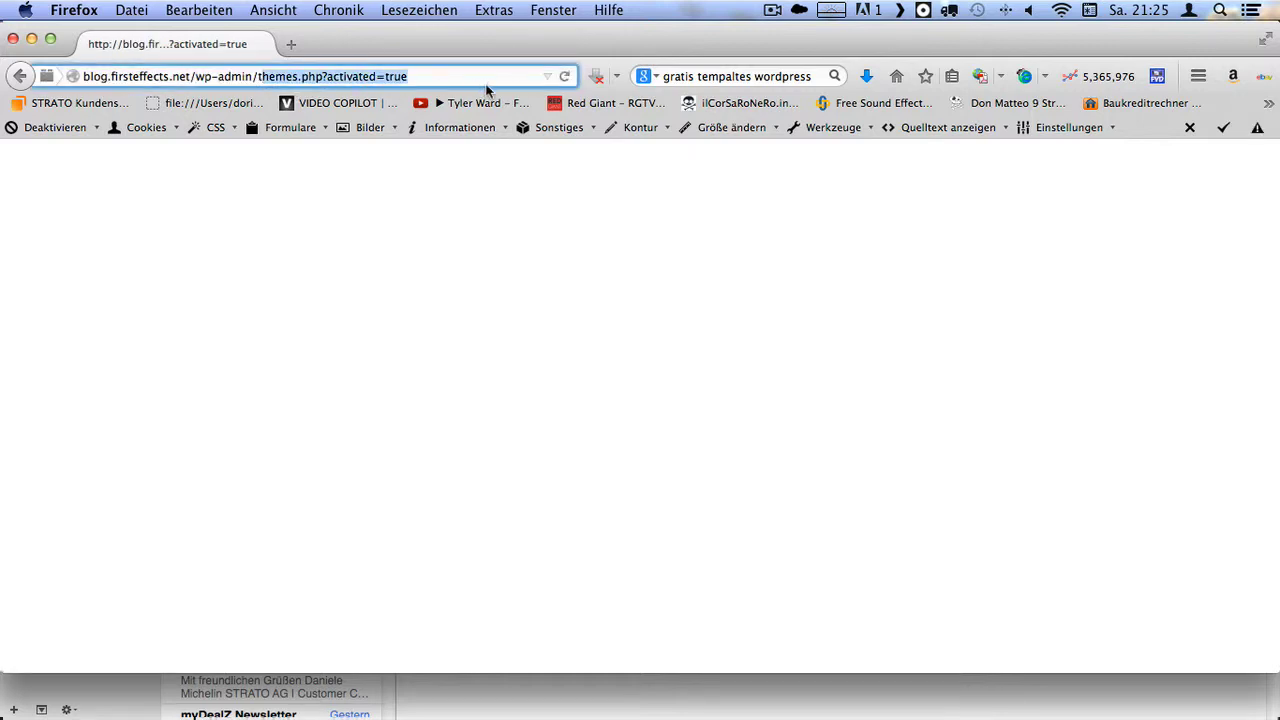
key(BackSpace)
key(BackSpace)
key(Return)
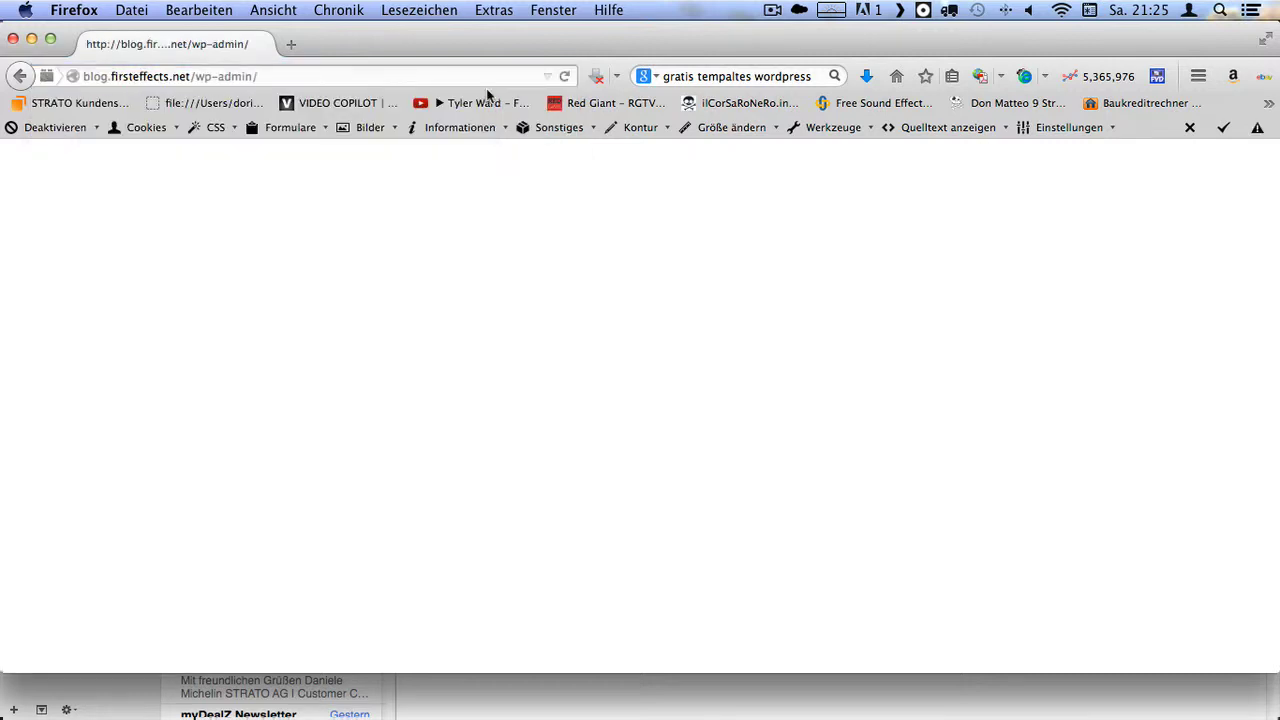
- Trim the address to blog.firsteffects.net/ and load the blog's front page
click(284, 80)
click(296, 80)
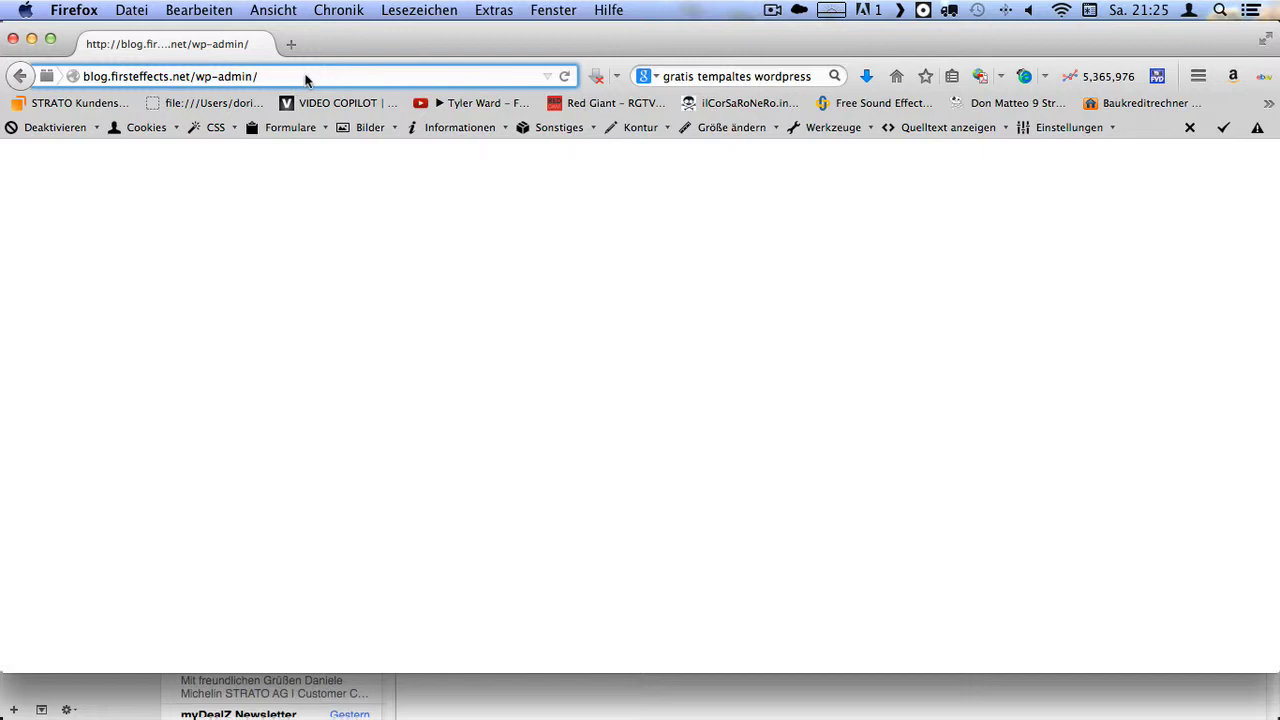
key(BackSpace)
key(BackSpace)
key(BackSpace)
key(BackSpace)
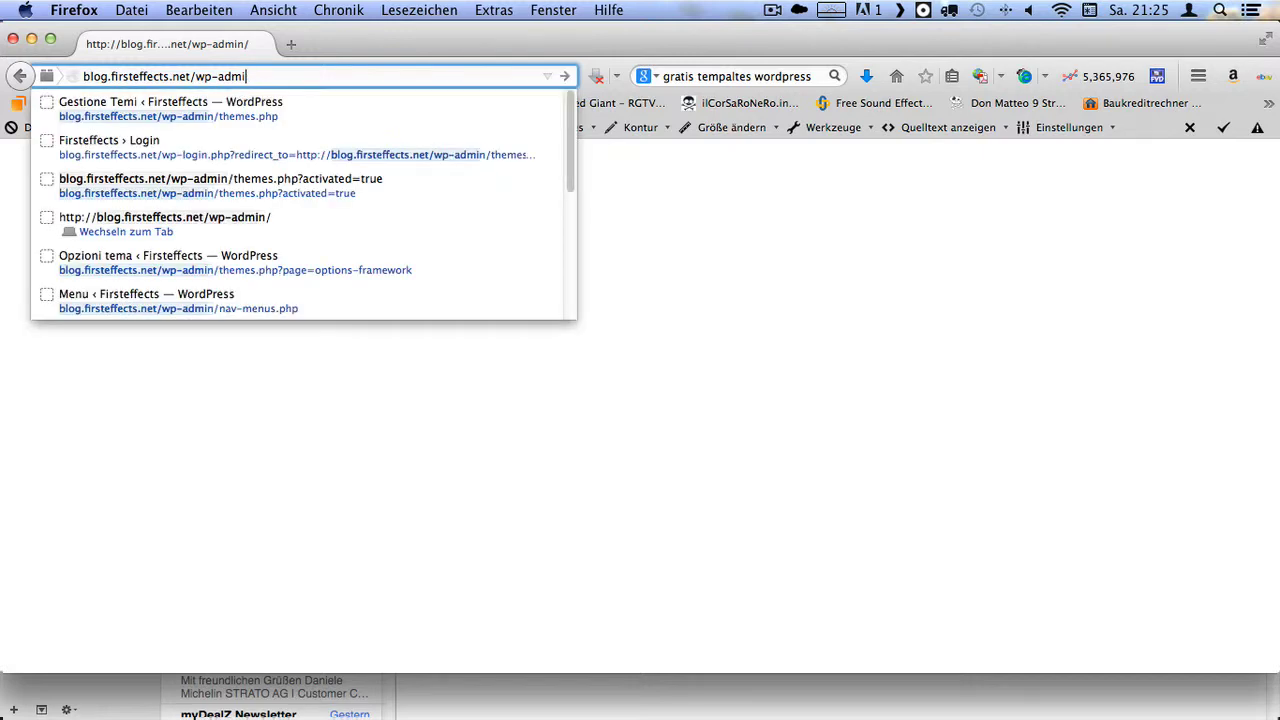
key(BackSpace)
key(BackSpace)
key(BackSpace)
key(BackSpace)
key(BackSpace)
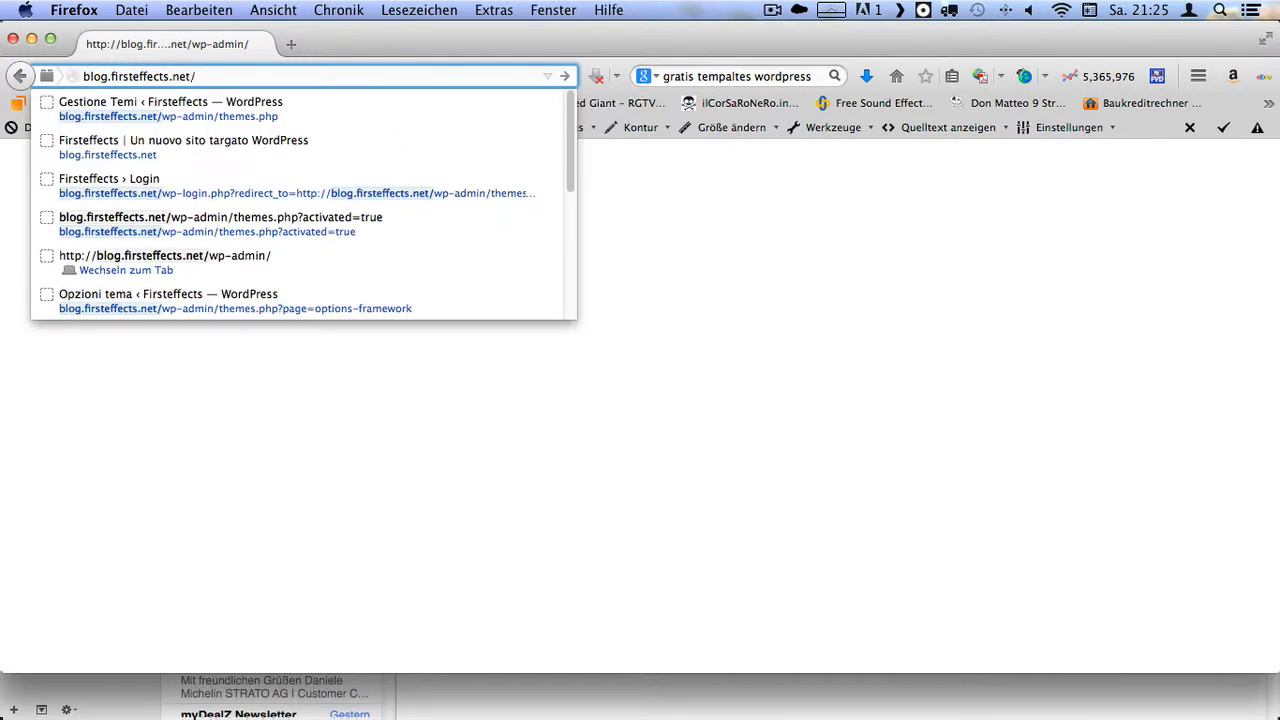
key(Return)
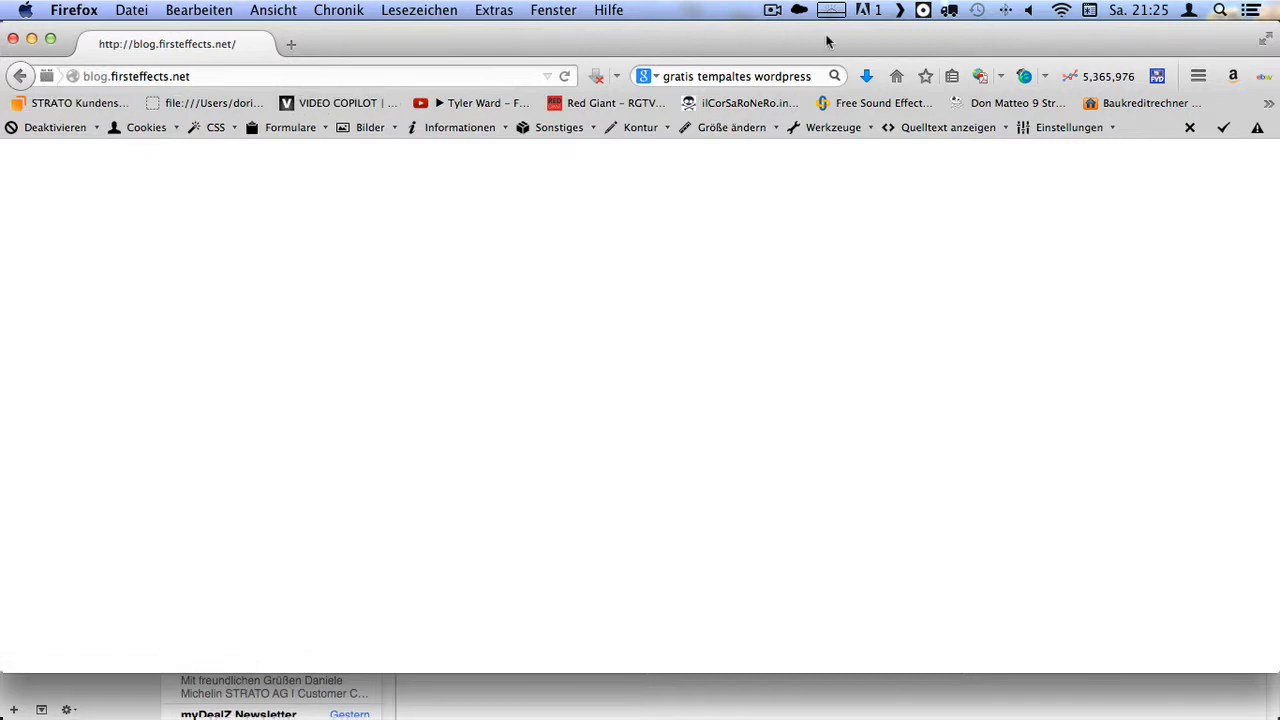
click(773, 11)
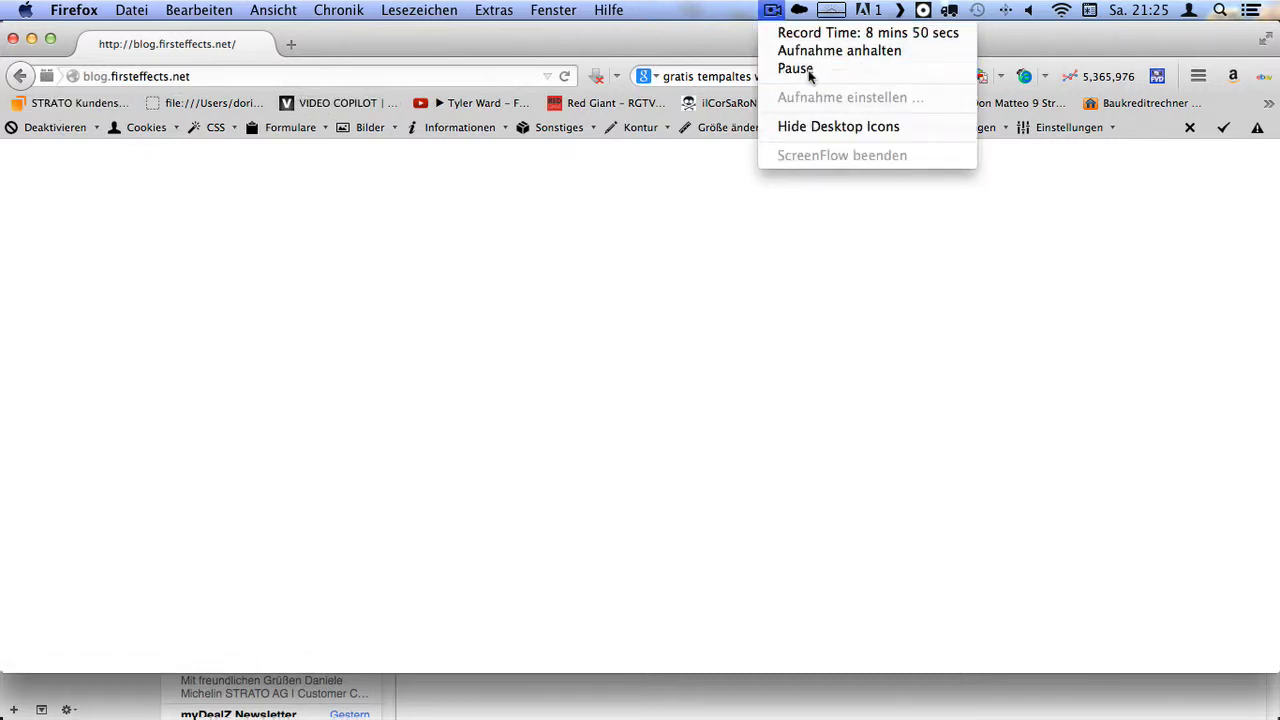
- Let the Bacheca dashboard finish loading, then switch to the ForkLift file manager
click(806, 70)
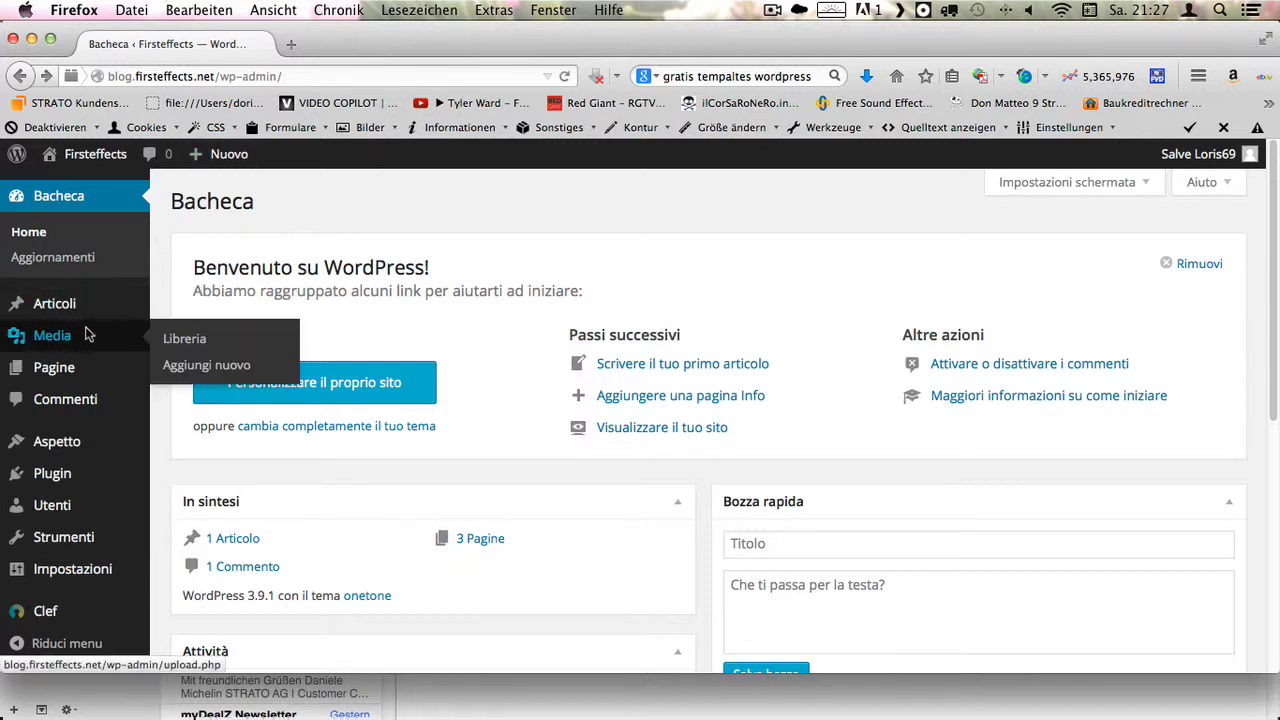
mouse_move(97, 365)
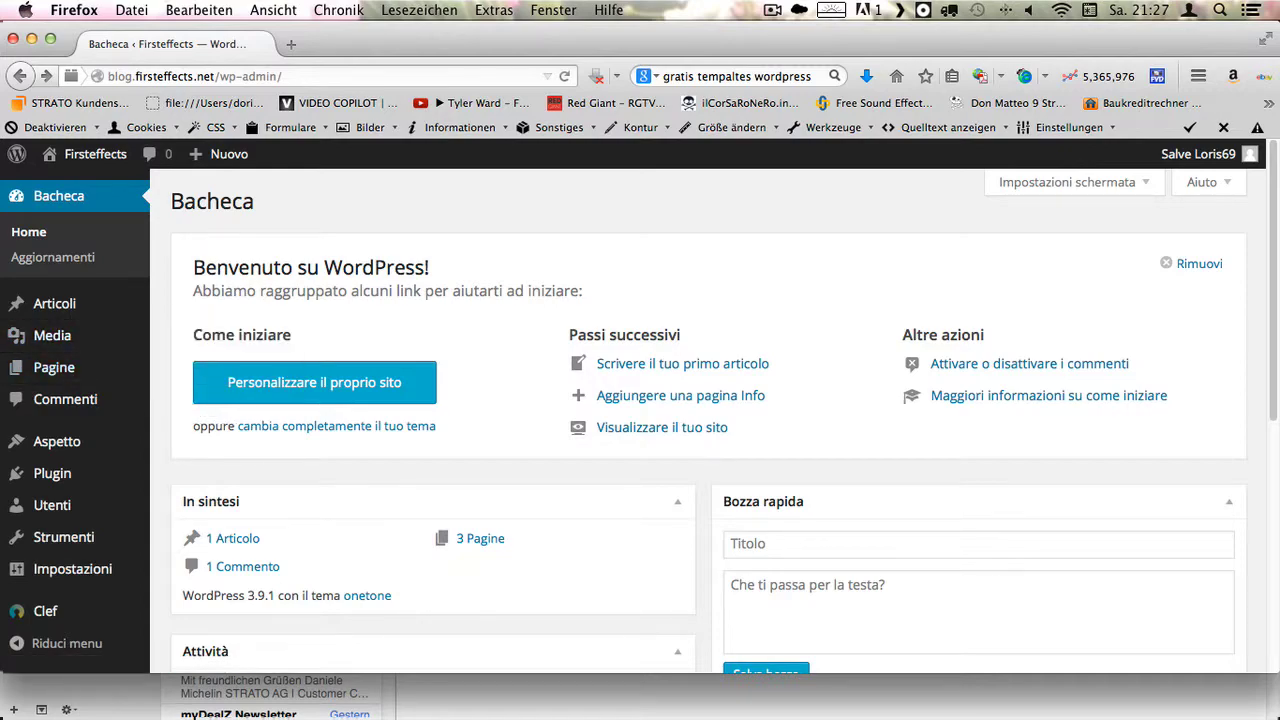
key(super+Tab)
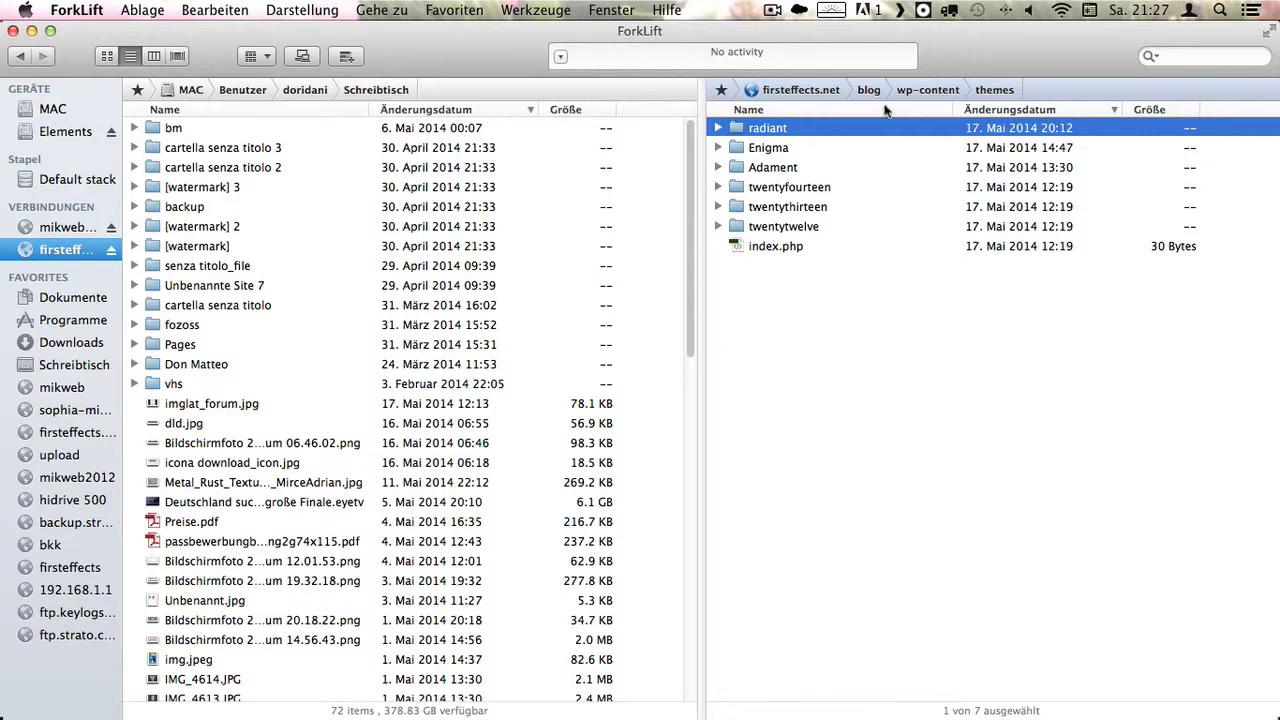
- Go up to firsteffects.net and browse into blog › wp-content › themes
click(919, 89)
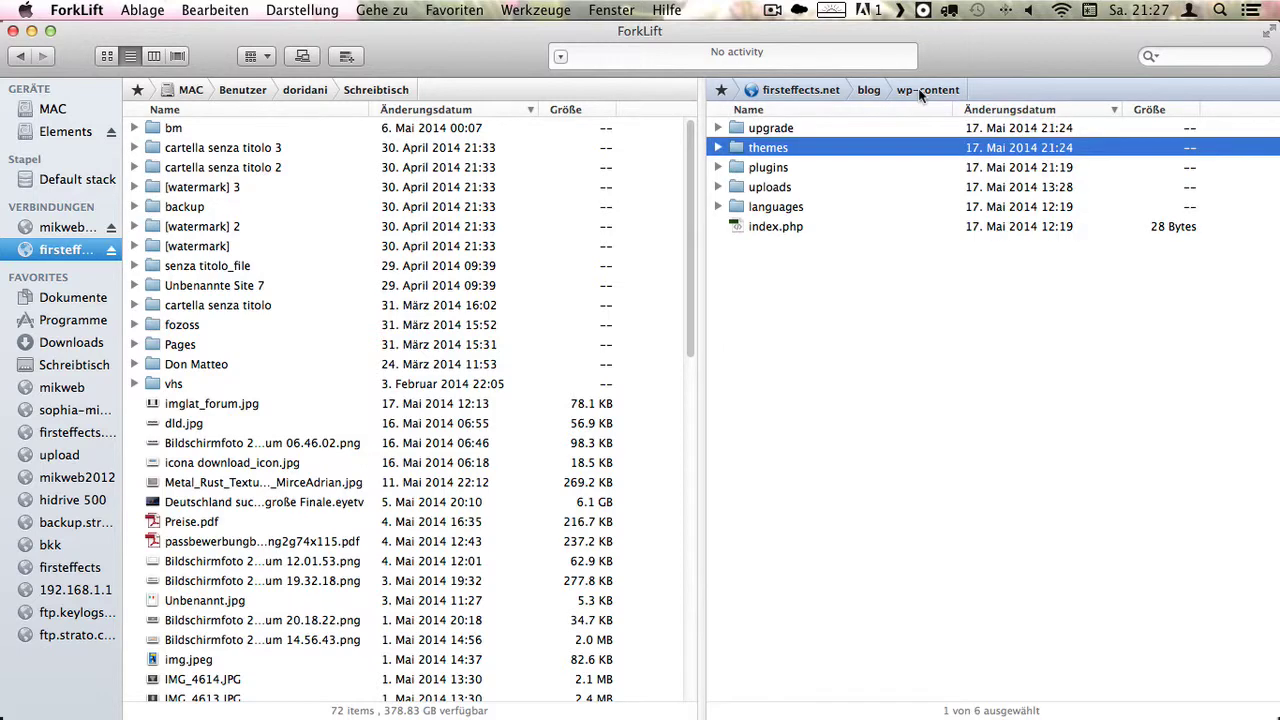
click(868, 90)
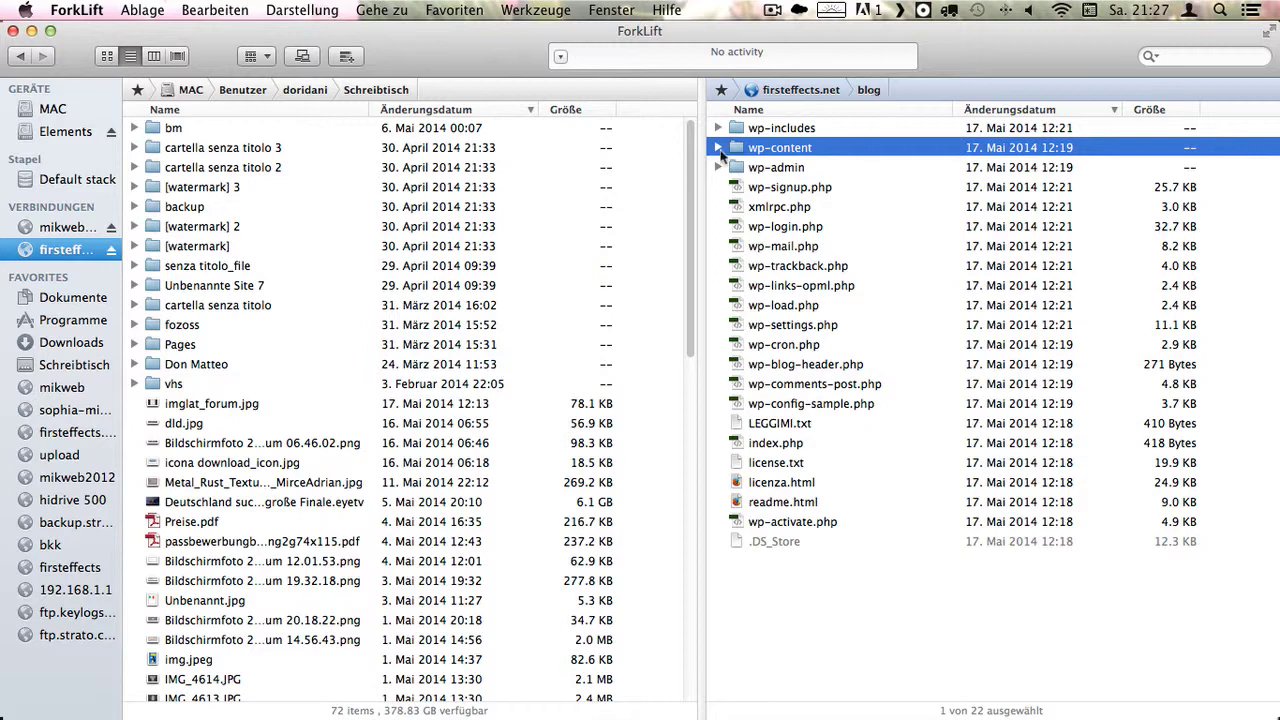
click(805, 92)
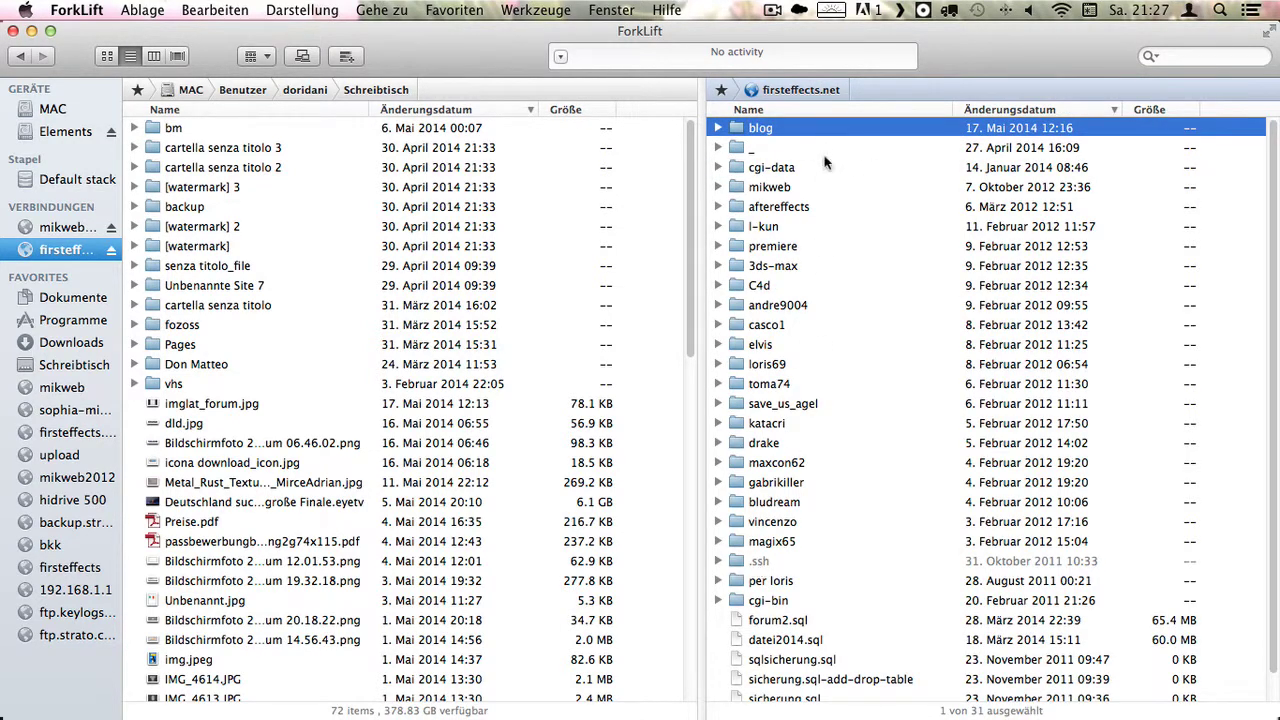
double_click(766, 127)
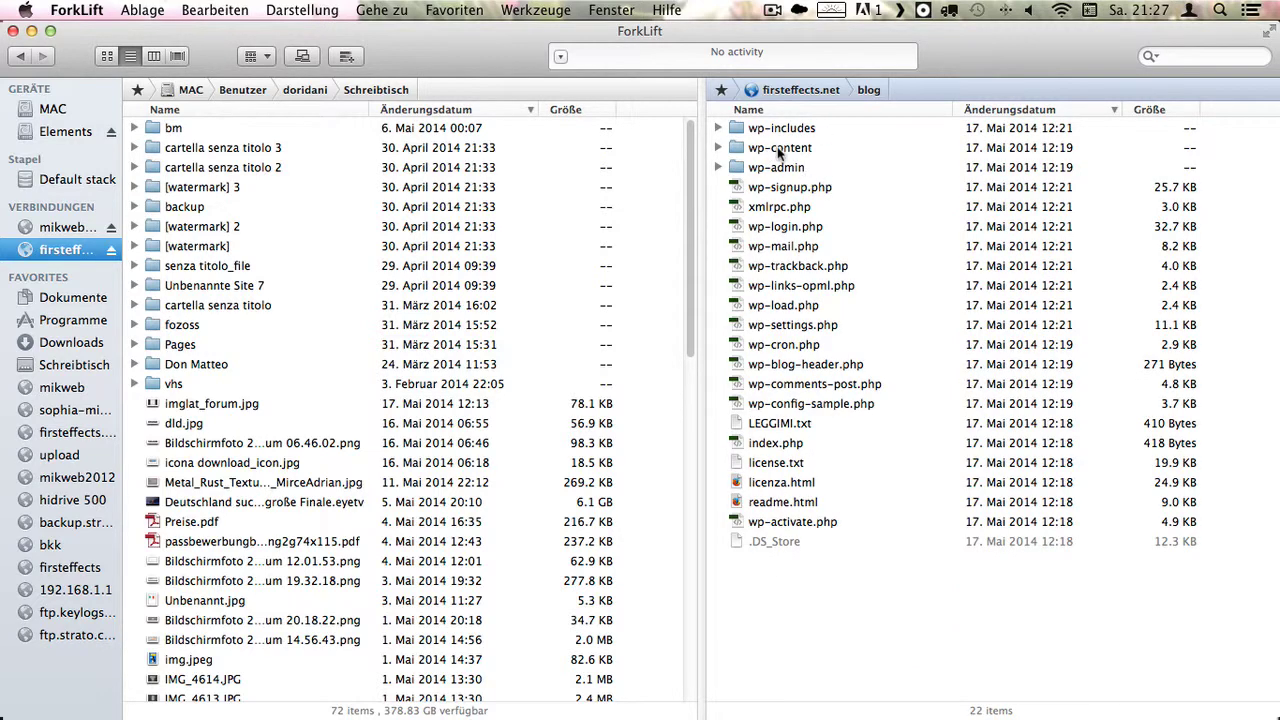
double_click(779, 150)
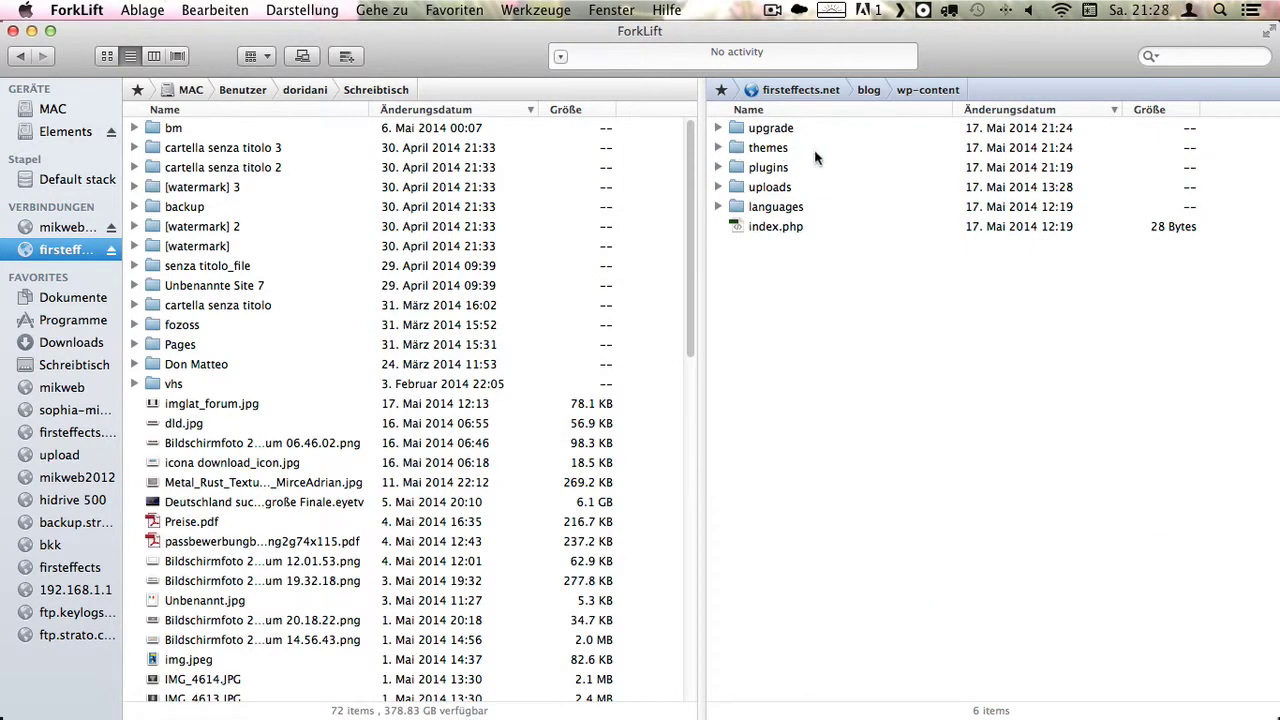
double_click(769, 151)
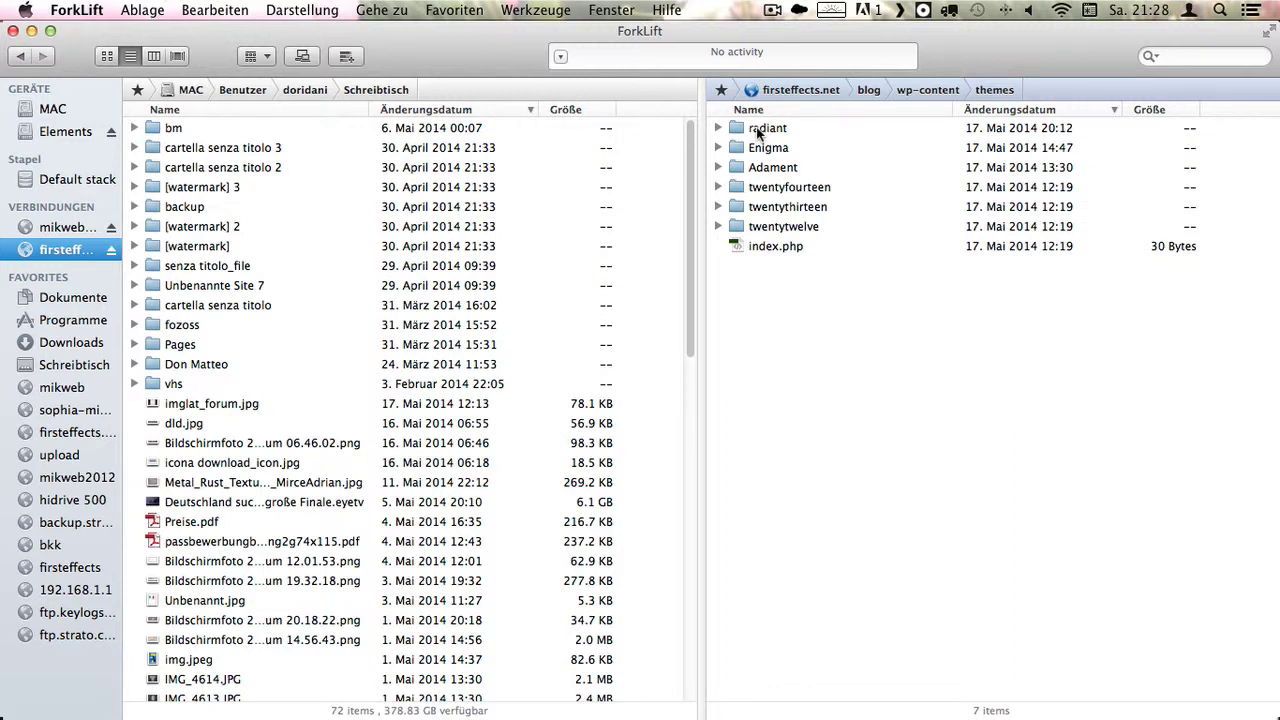
- Reopen blog › wp-content › themes from the server root, then minimize ForkLift
click(789, 92)
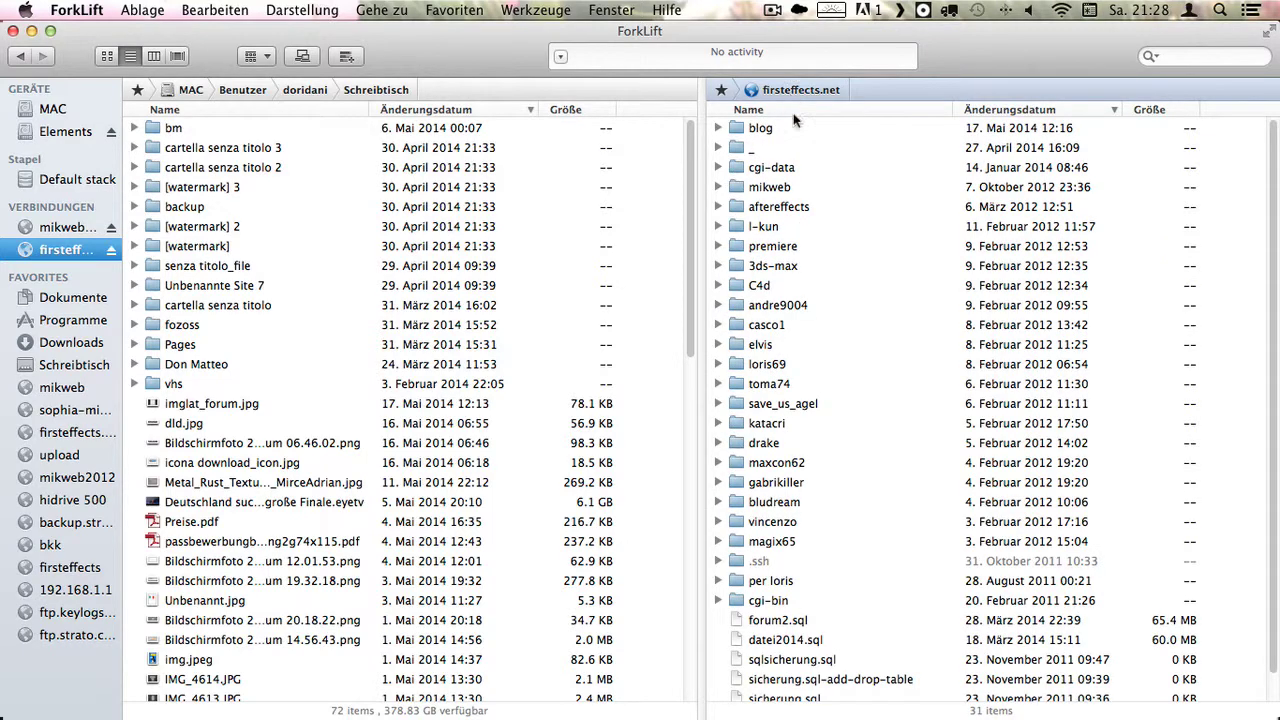
double_click(756, 127)
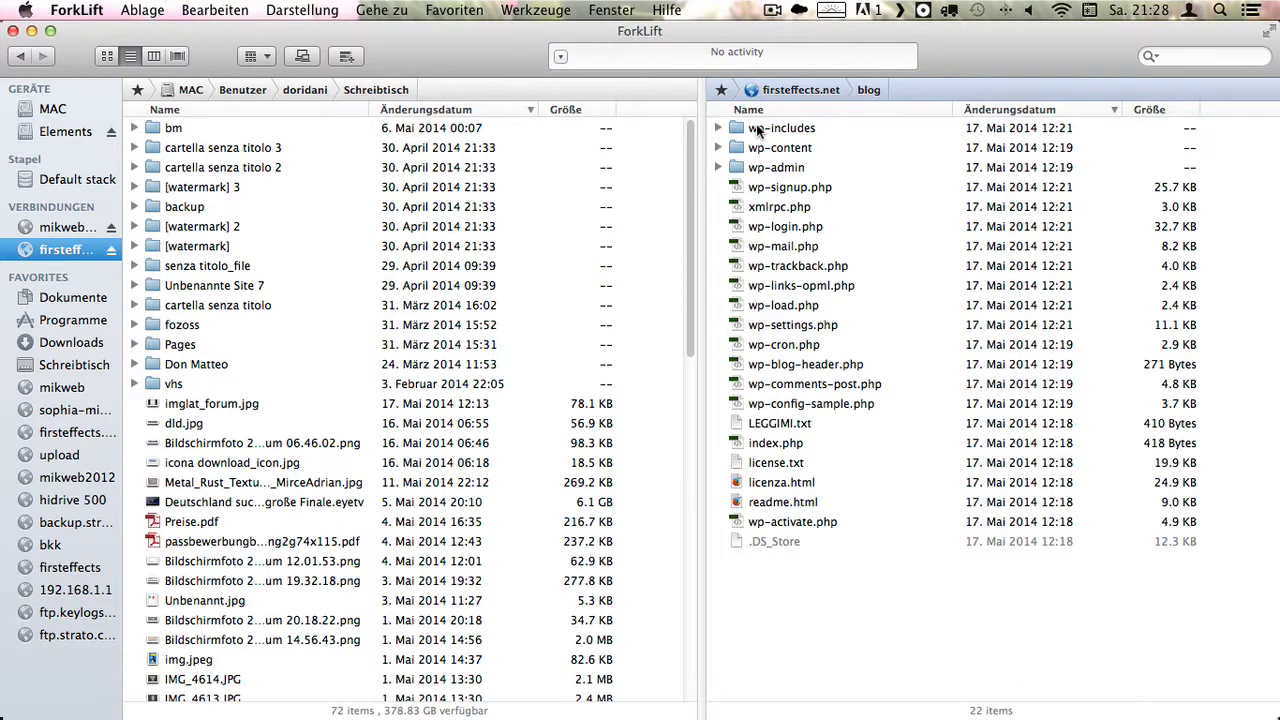
double_click(776, 150)
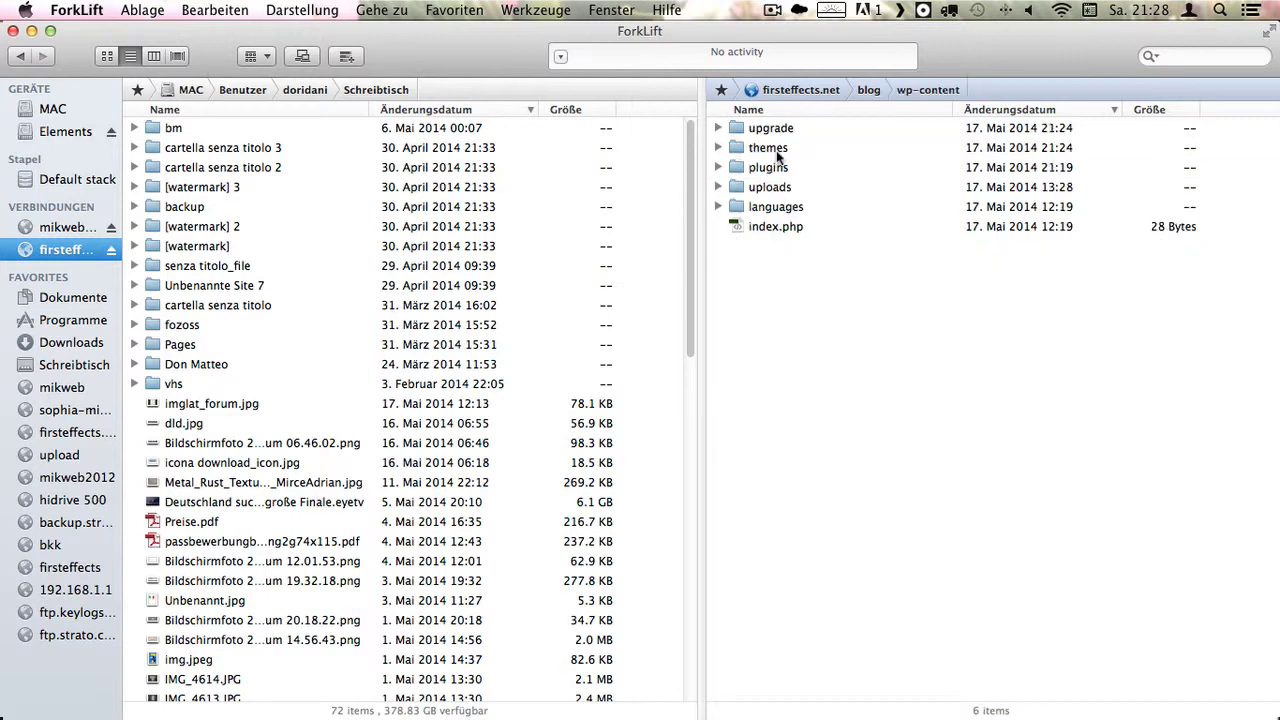
double_click(771, 151)
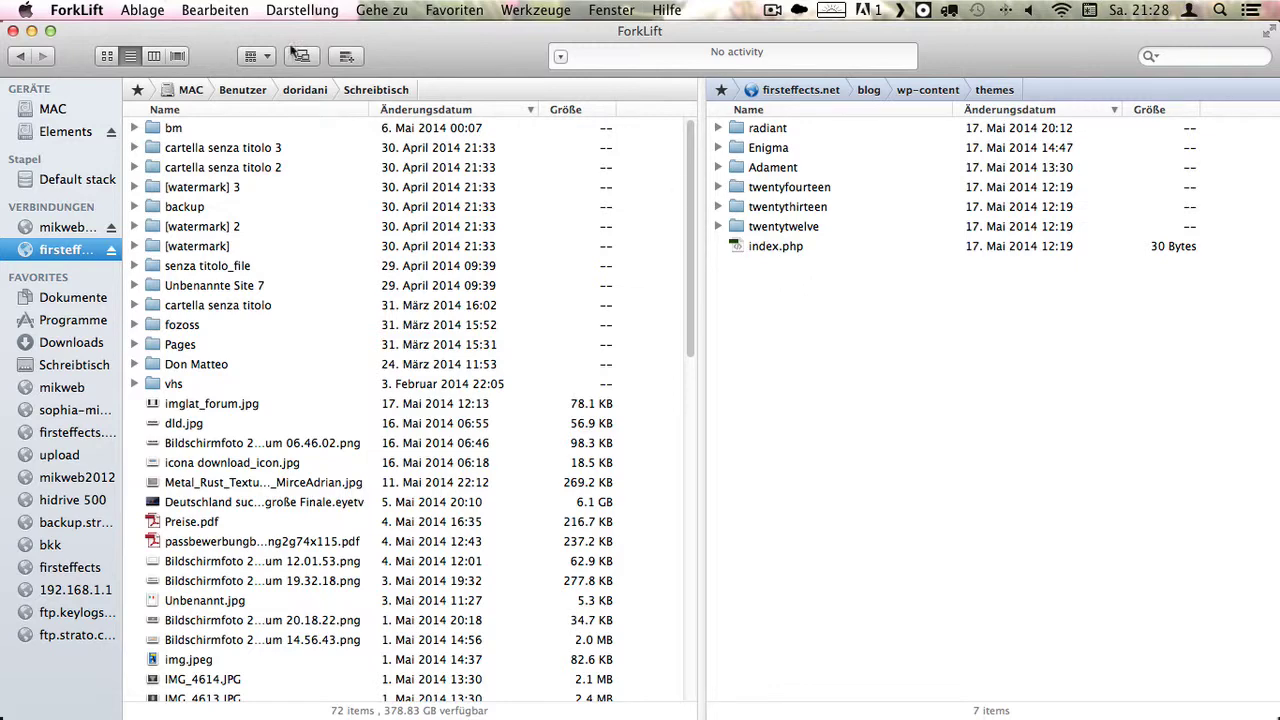
click(31, 31)
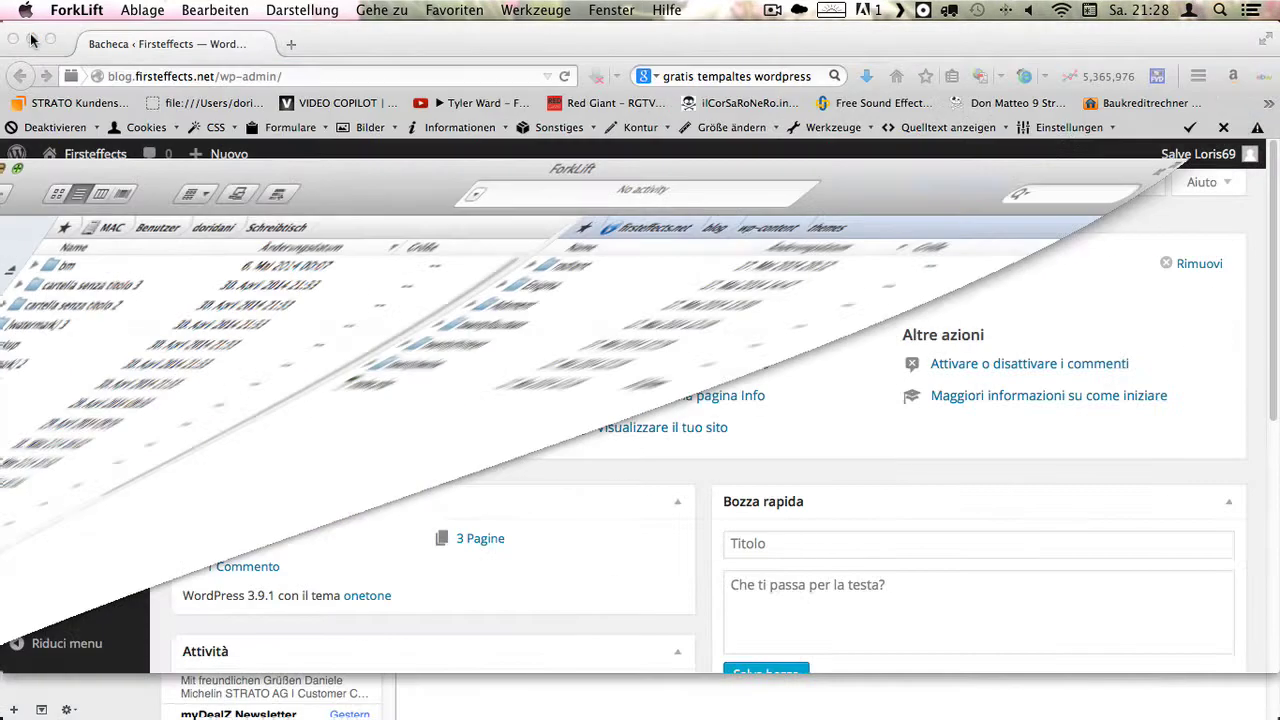
- Open Aspetto › Temi and scroll through the 7 installed themes
scroll(370, 498, down, 2)
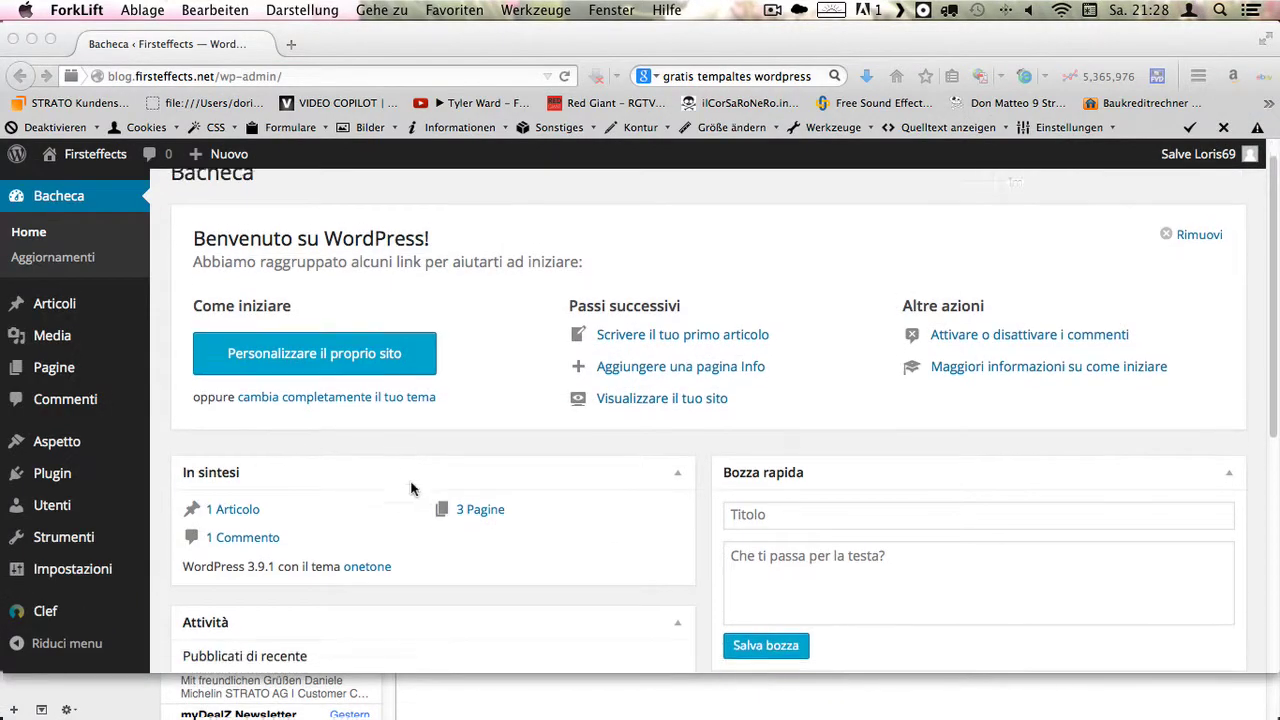
click(62, 450)
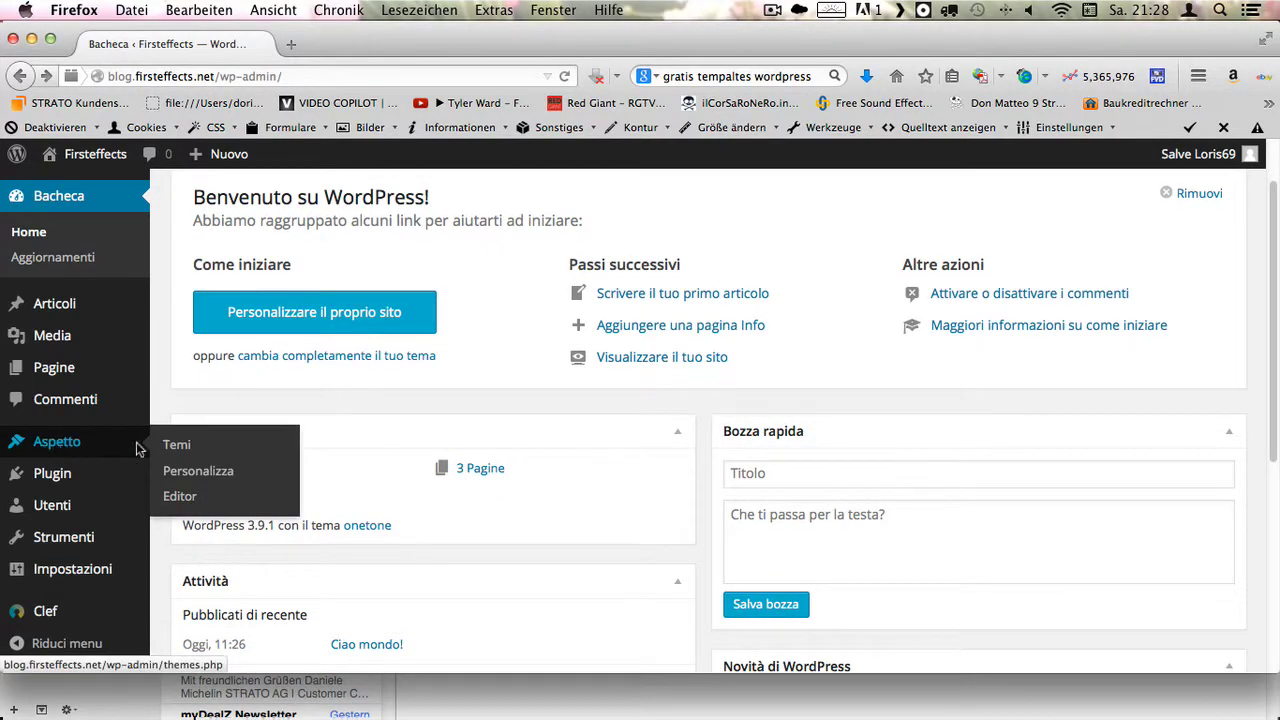
click(183, 451)
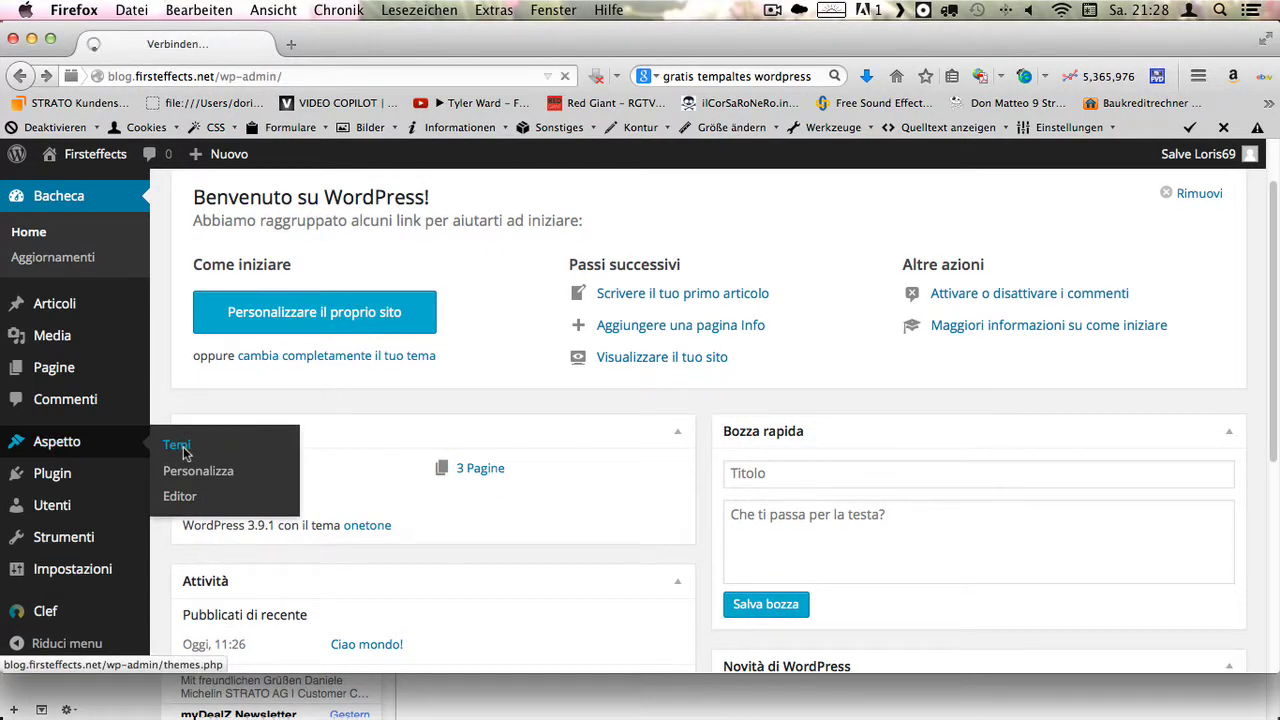
scroll(525, 469, down, 1)
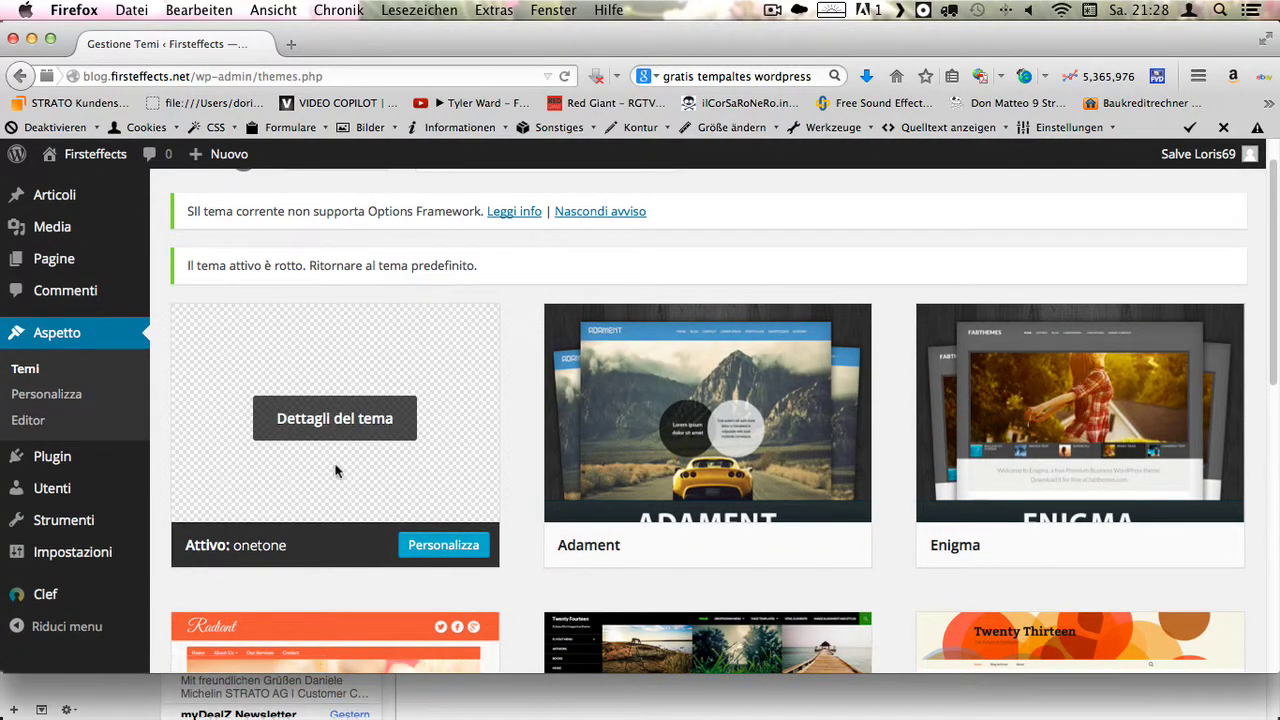
scroll(323, 466, down, 1)
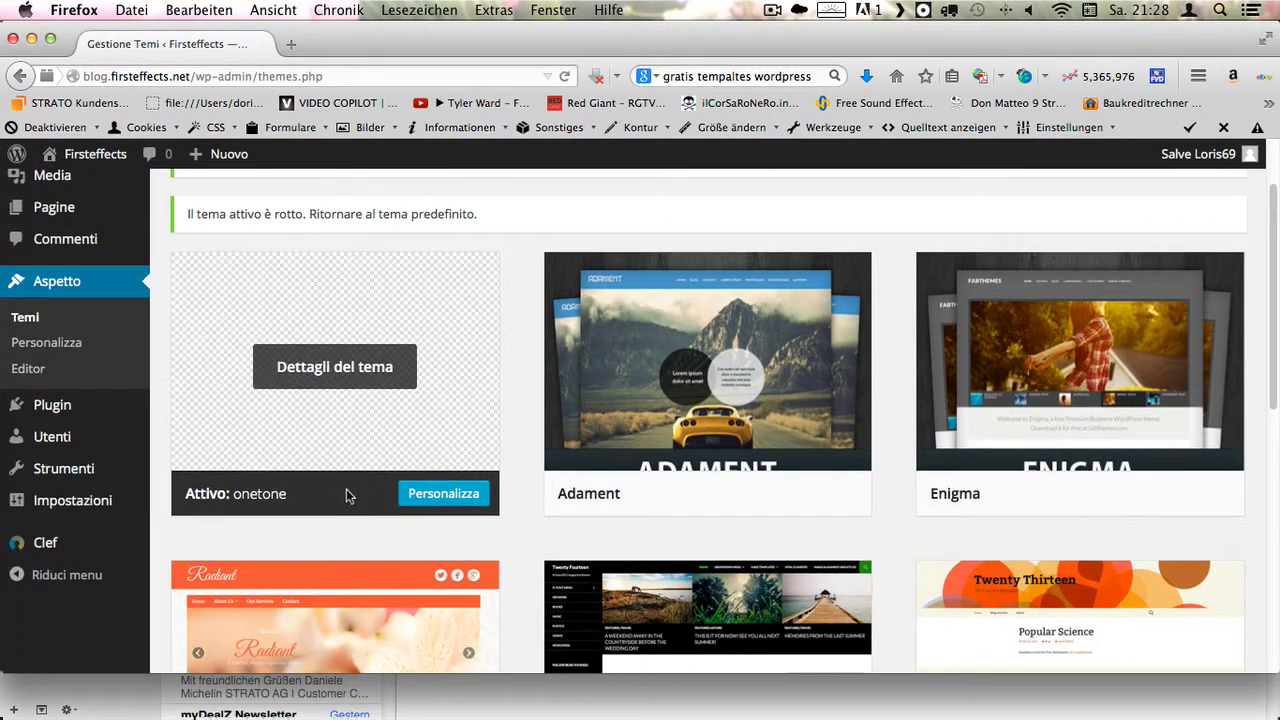
scroll(541, 478, down, 6)
scroll(541, 474, down, 4)
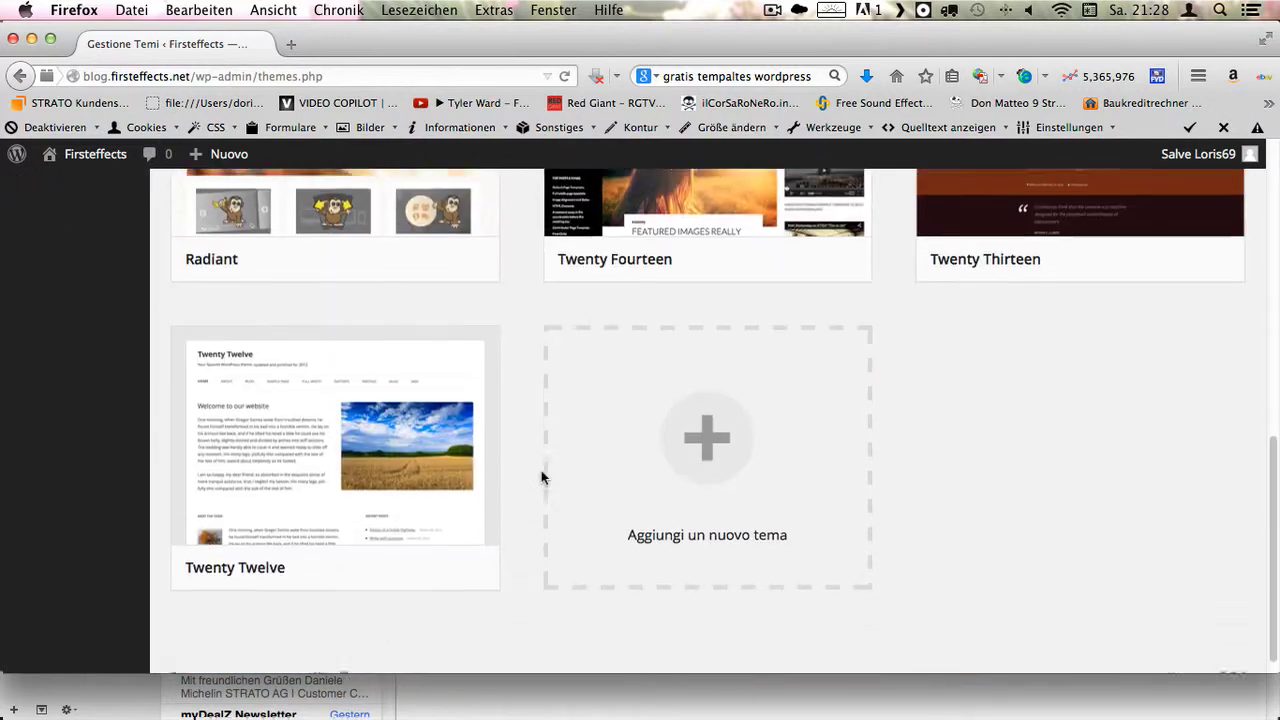
scroll(541, 474, up, 12)
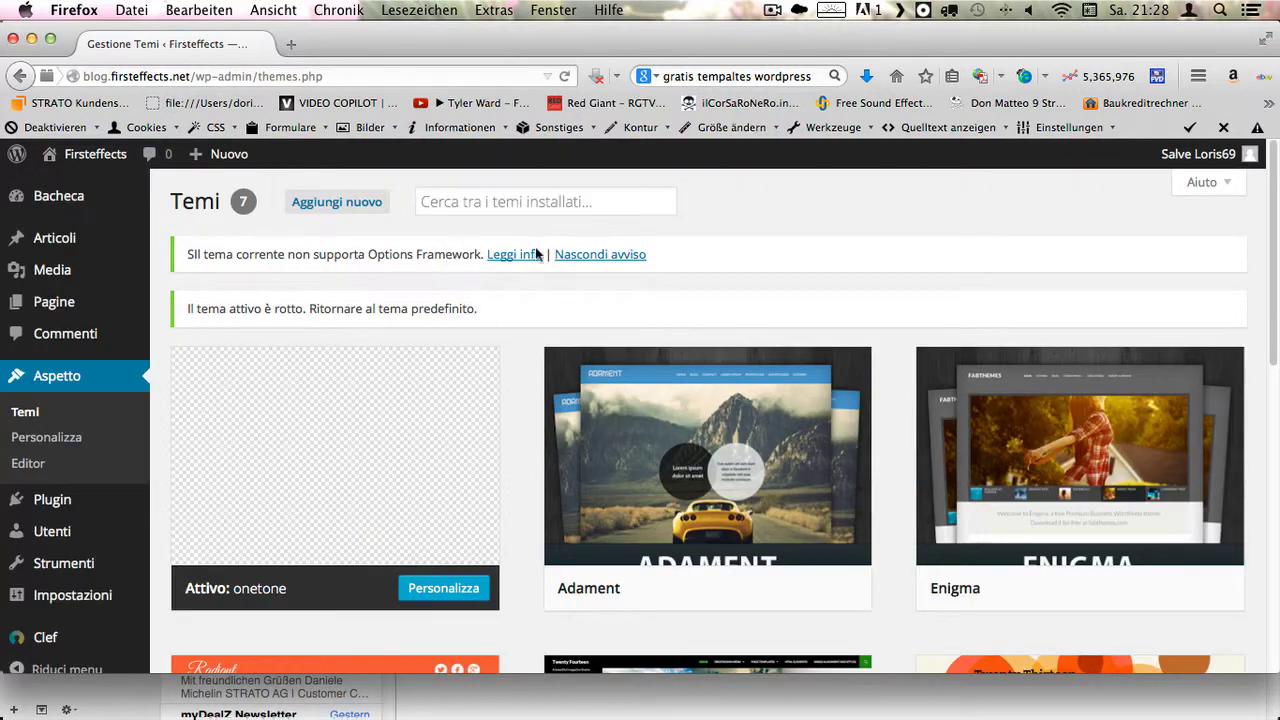
- Under Aggiungi nuovo, find Siempel in the Più nuovo list and install it
click(366, 202)
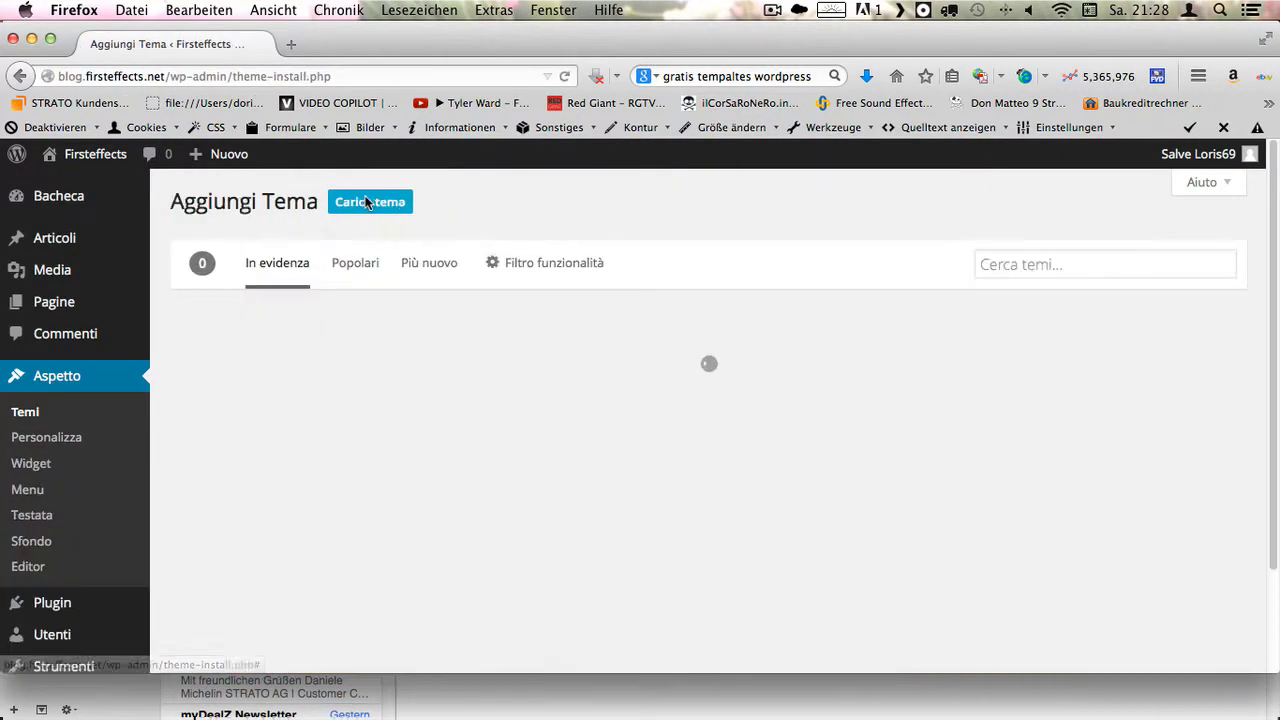
click(433, 263)
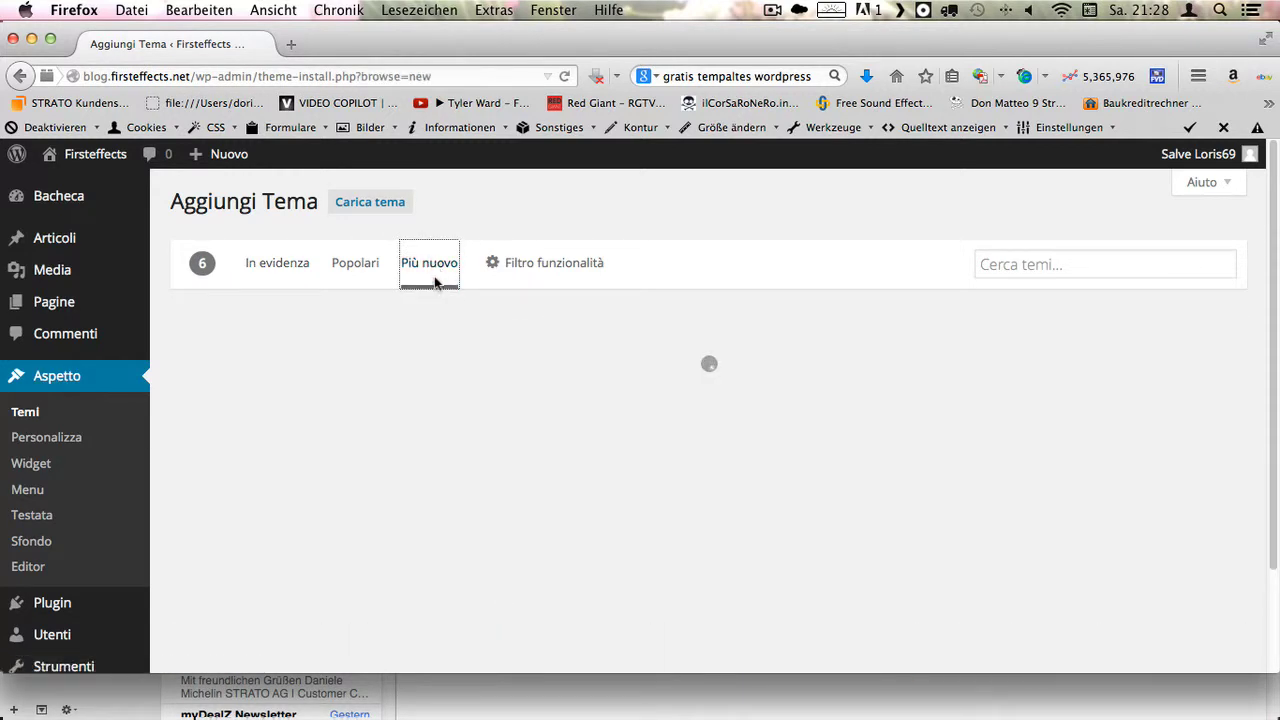
scroll(494, 437, down, 3)
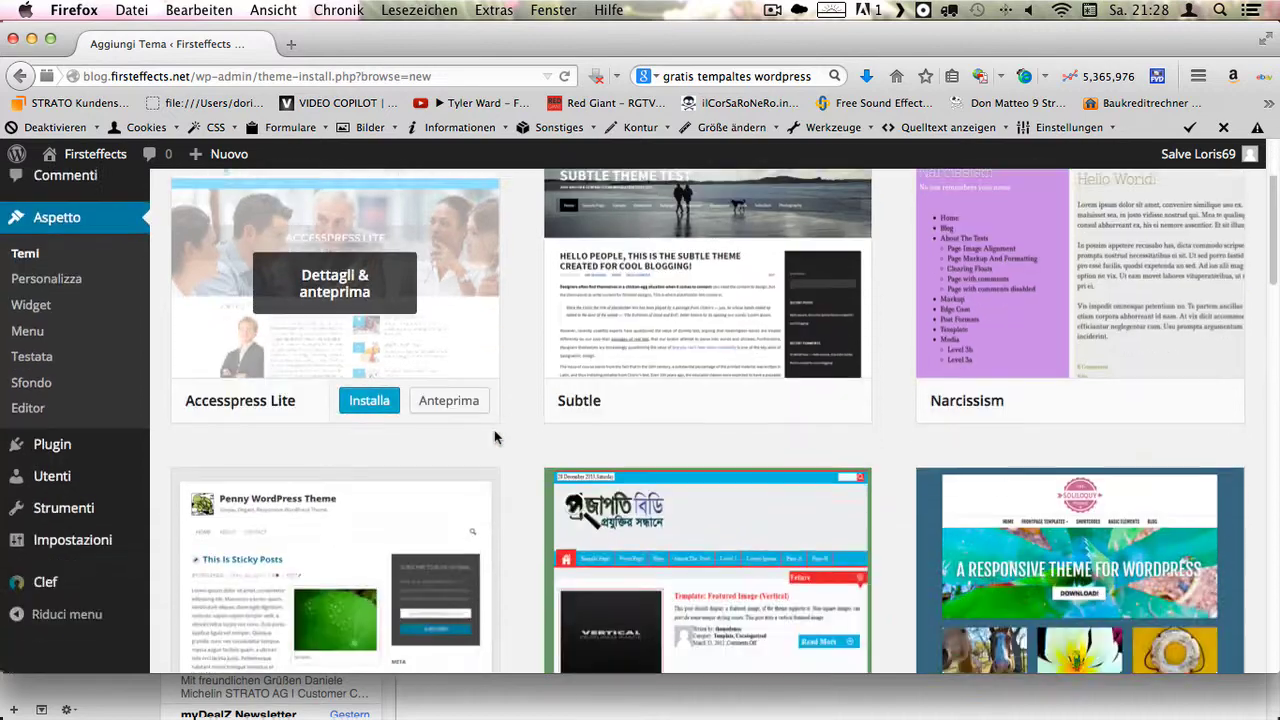
scroll(494, 437, down, 10)
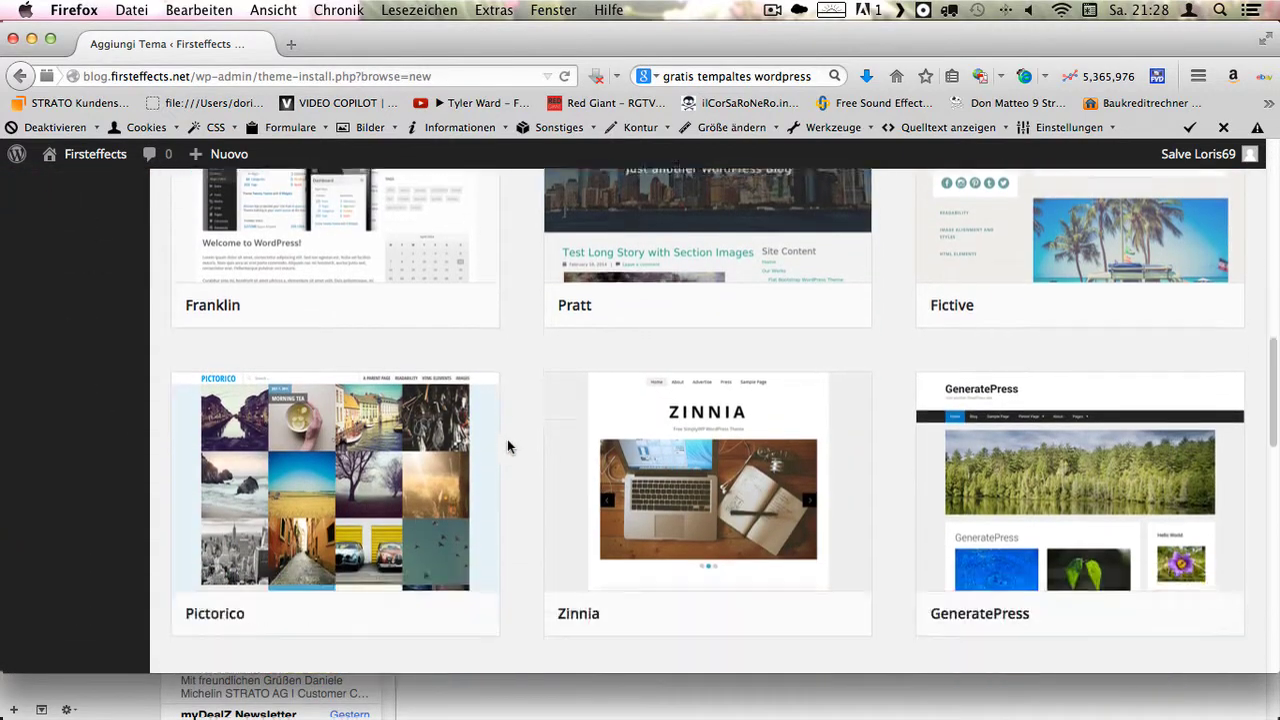
scroll(507, 440, down, 15)
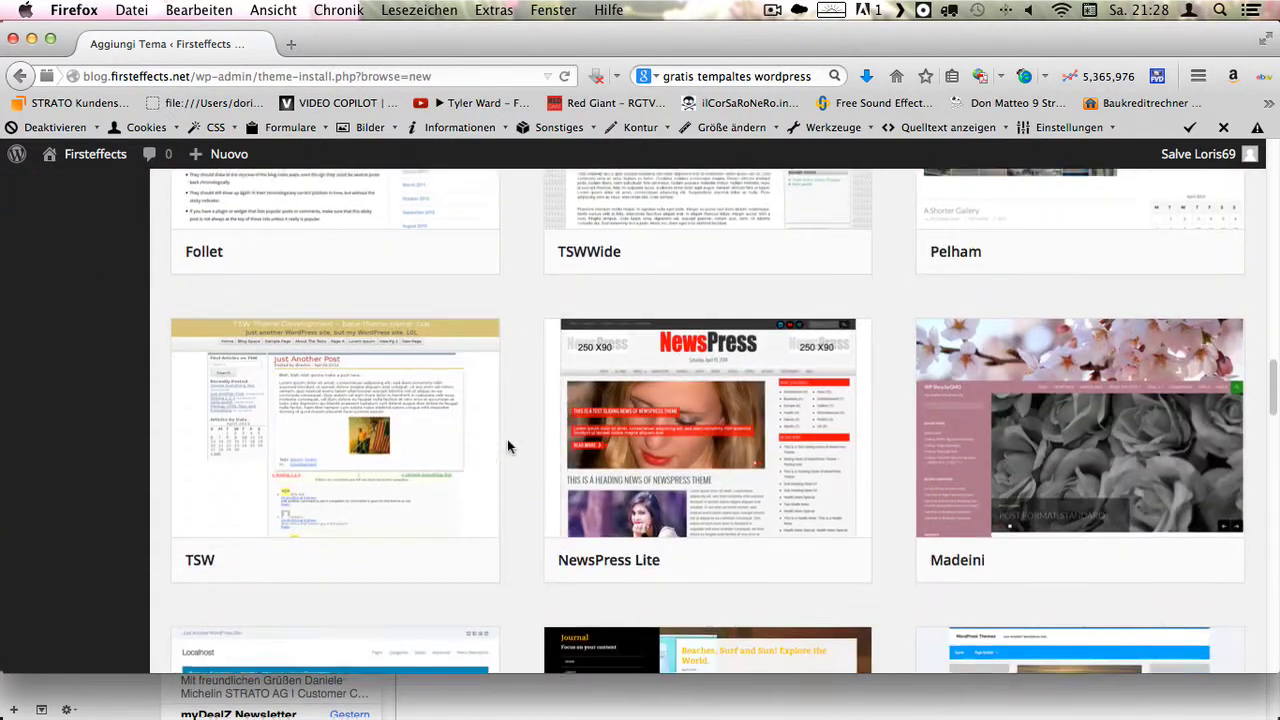
scroll(1100, 370, down, 8)
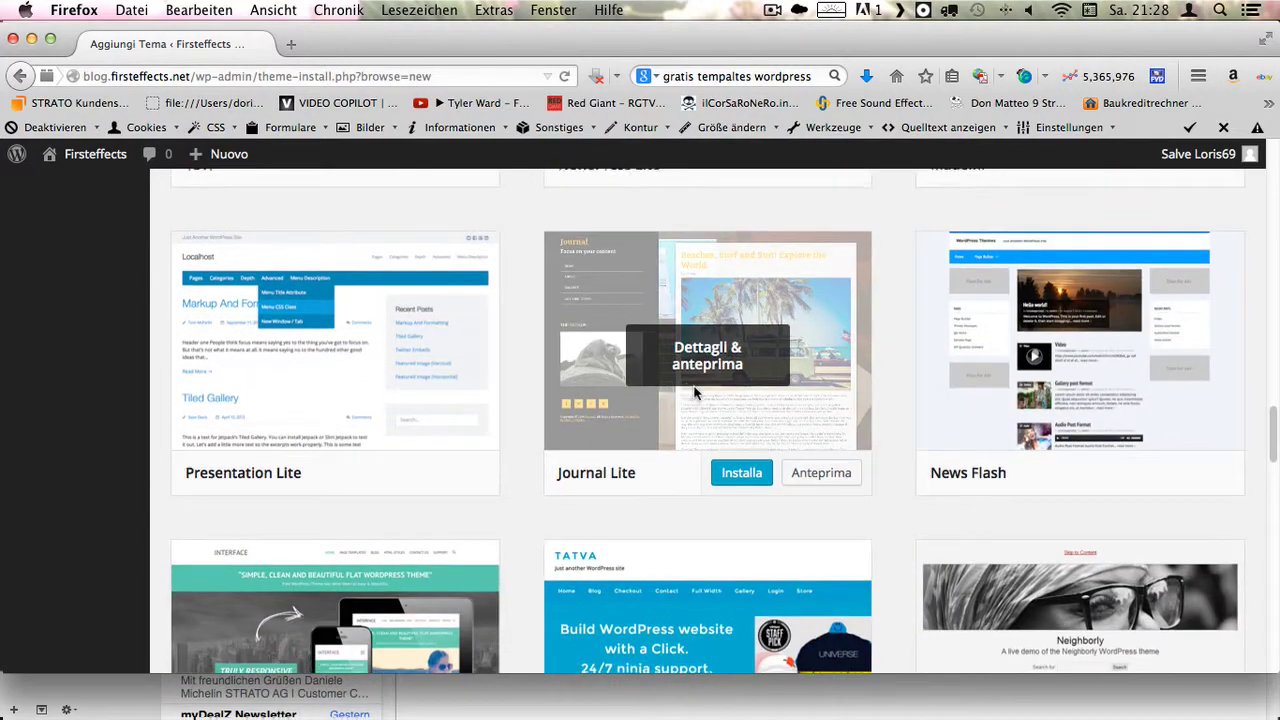
scroll(695, 393, down, 17)
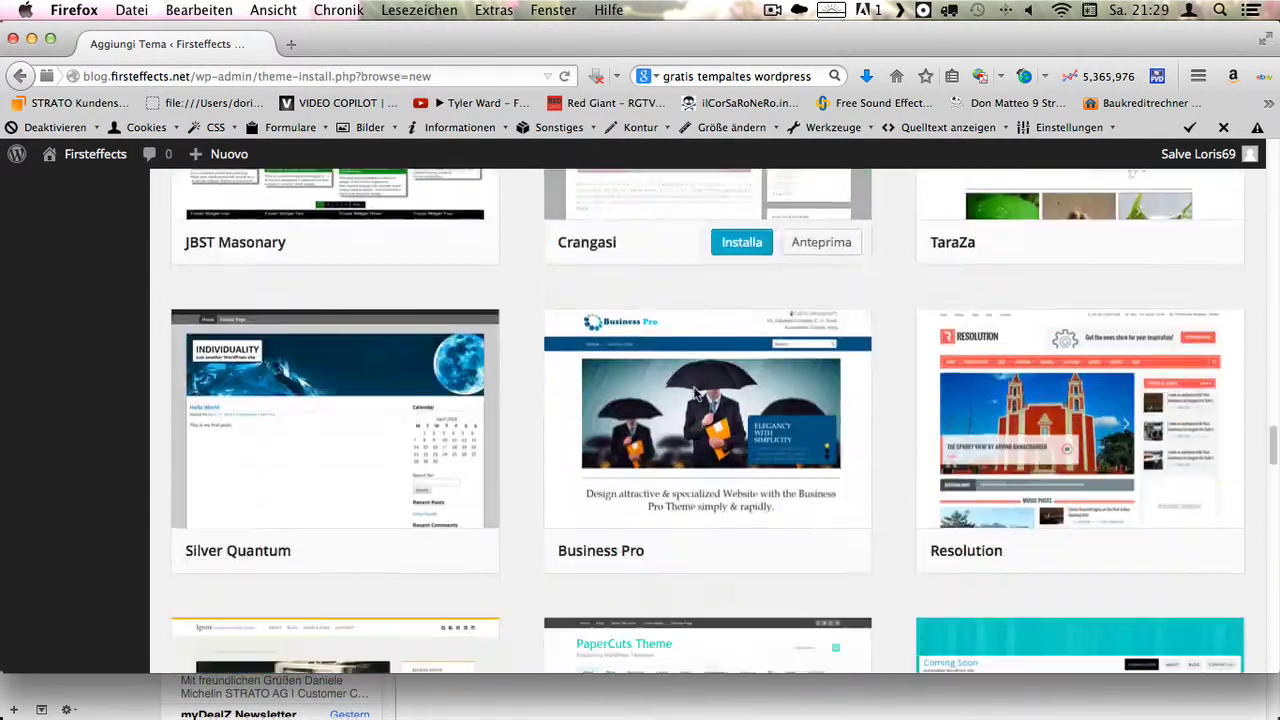
scroll(695, 393, down, 20)
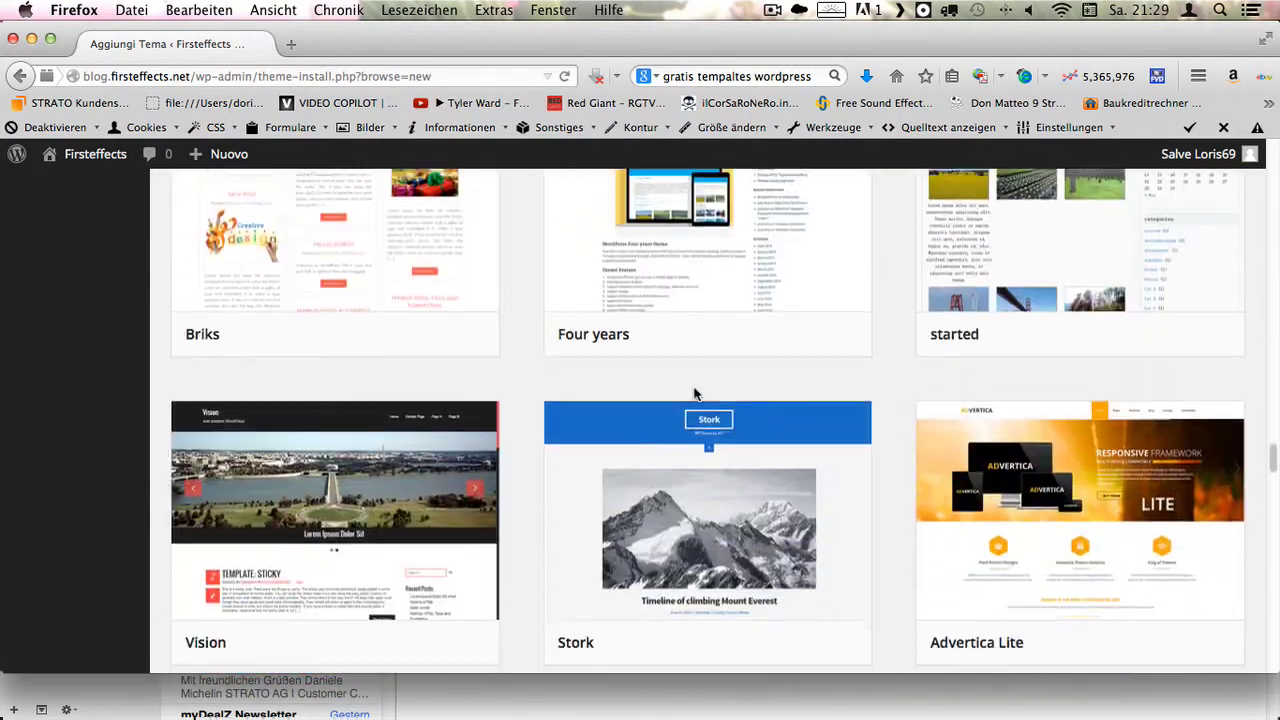
scroll(695, 393, up, 15)
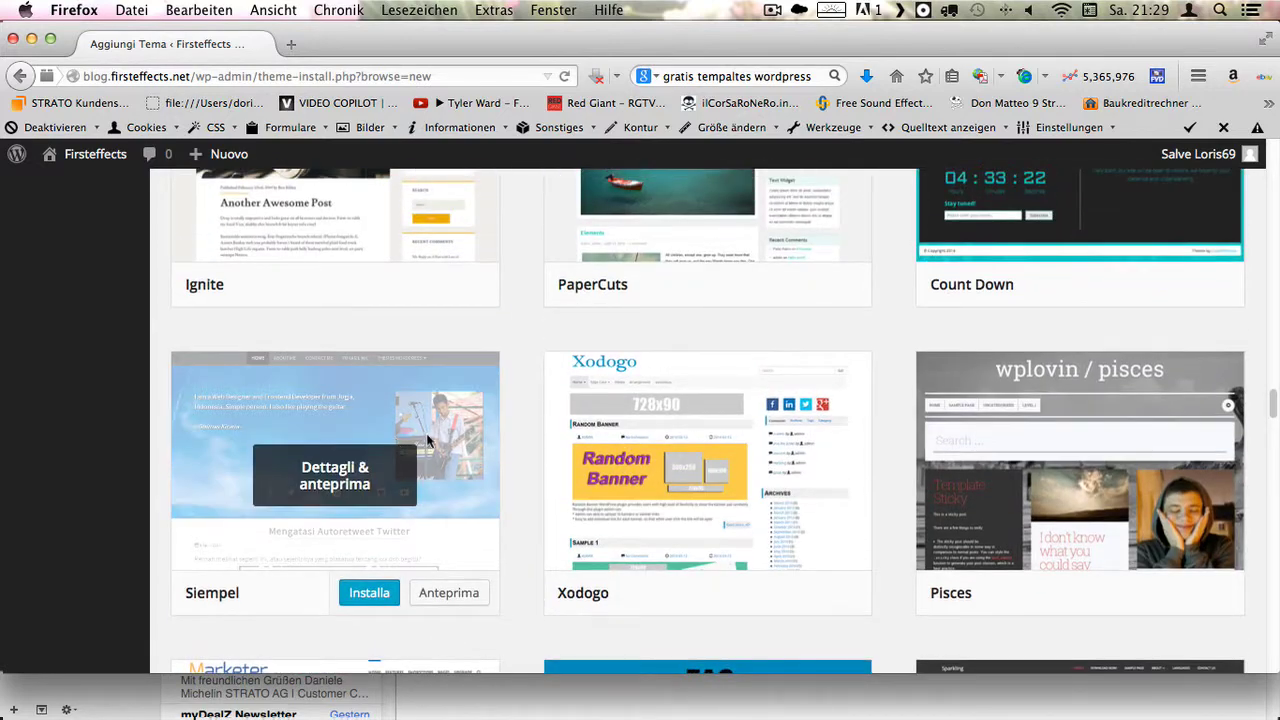
click(348, 594)
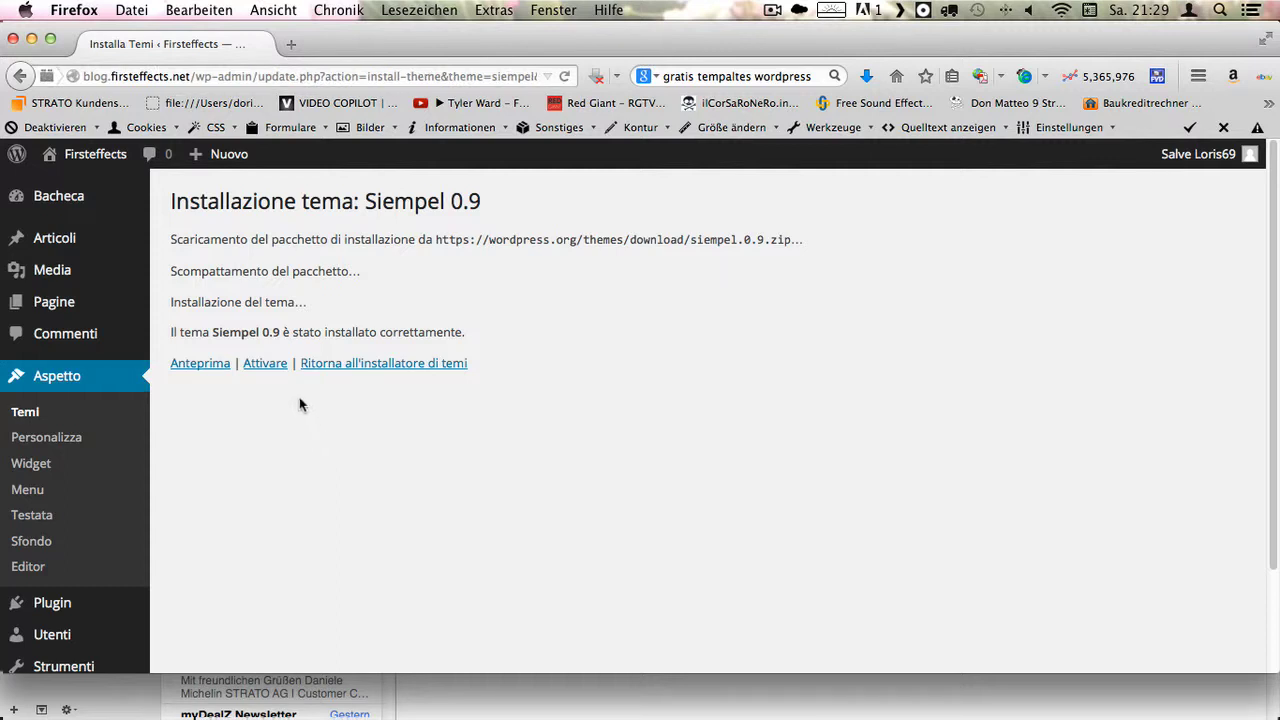
- Activate the Siempel theme and view the live blog
click(254, 365)
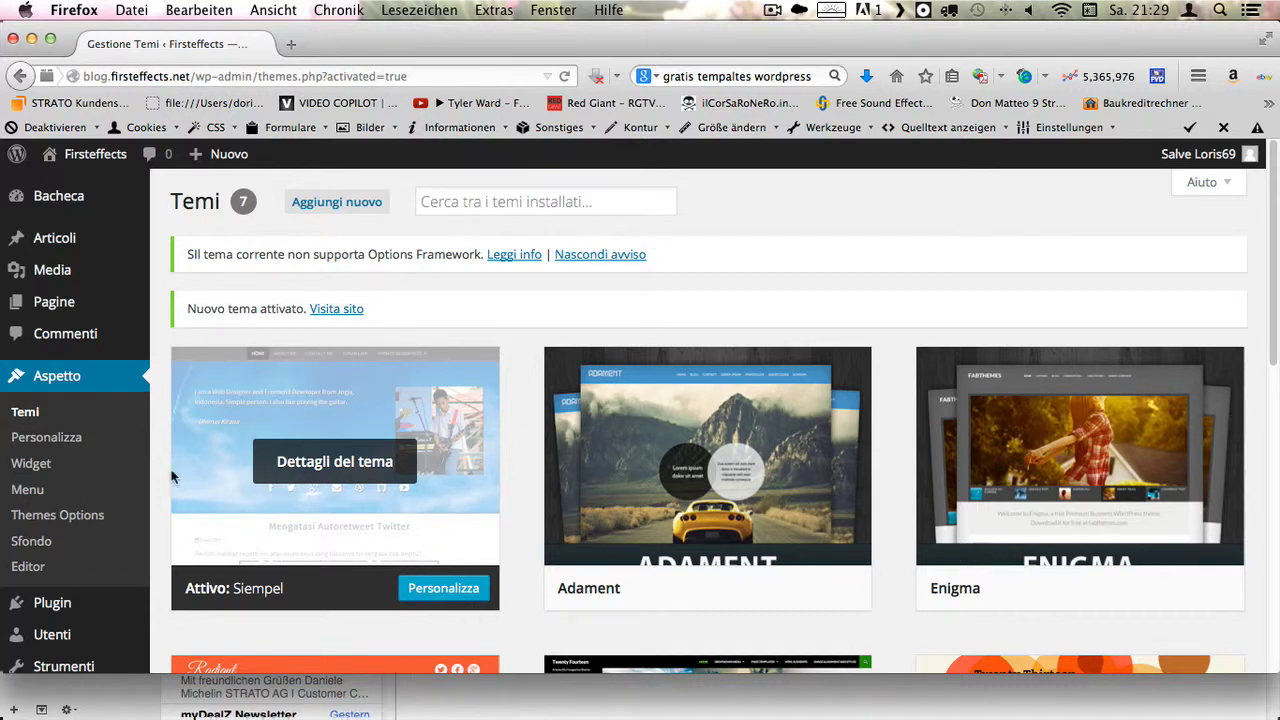
click(95, 157)
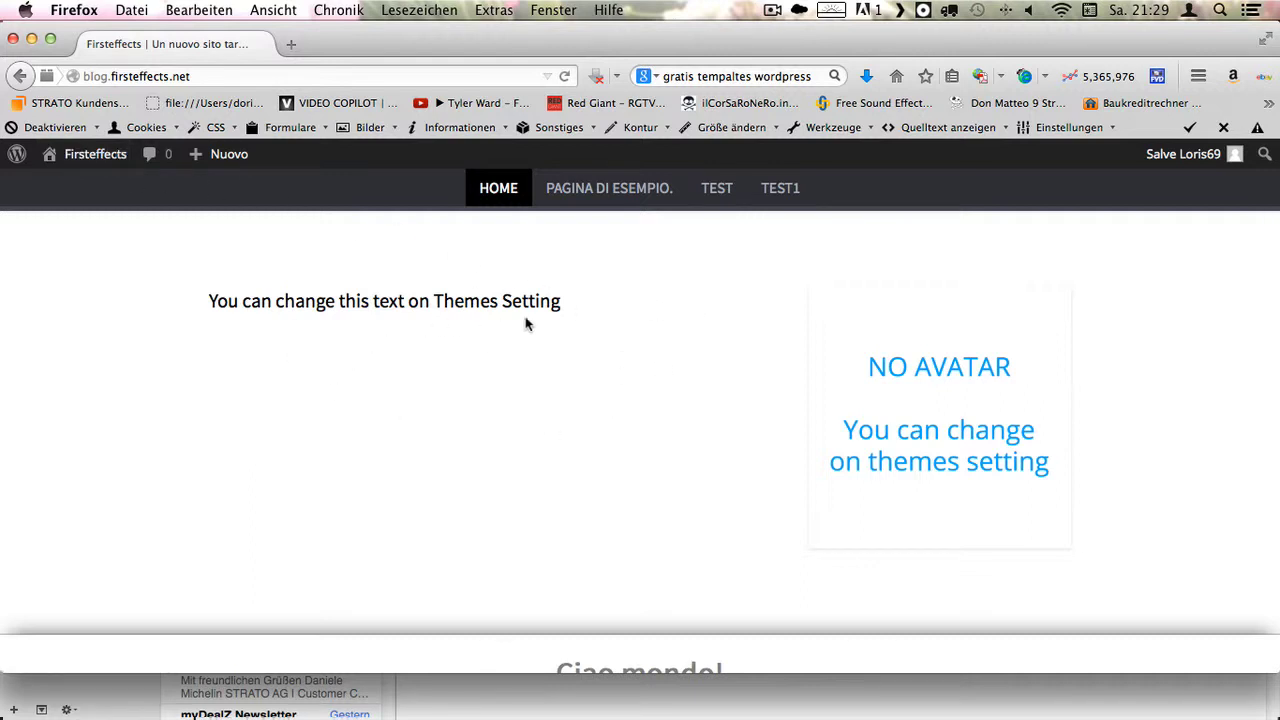
scroll(551, 320, down, 5)
scroll(786, 357, up, 5)
- Browse the Pagina di esempio, TEST and HOME pages in the new design
click(628, 192)
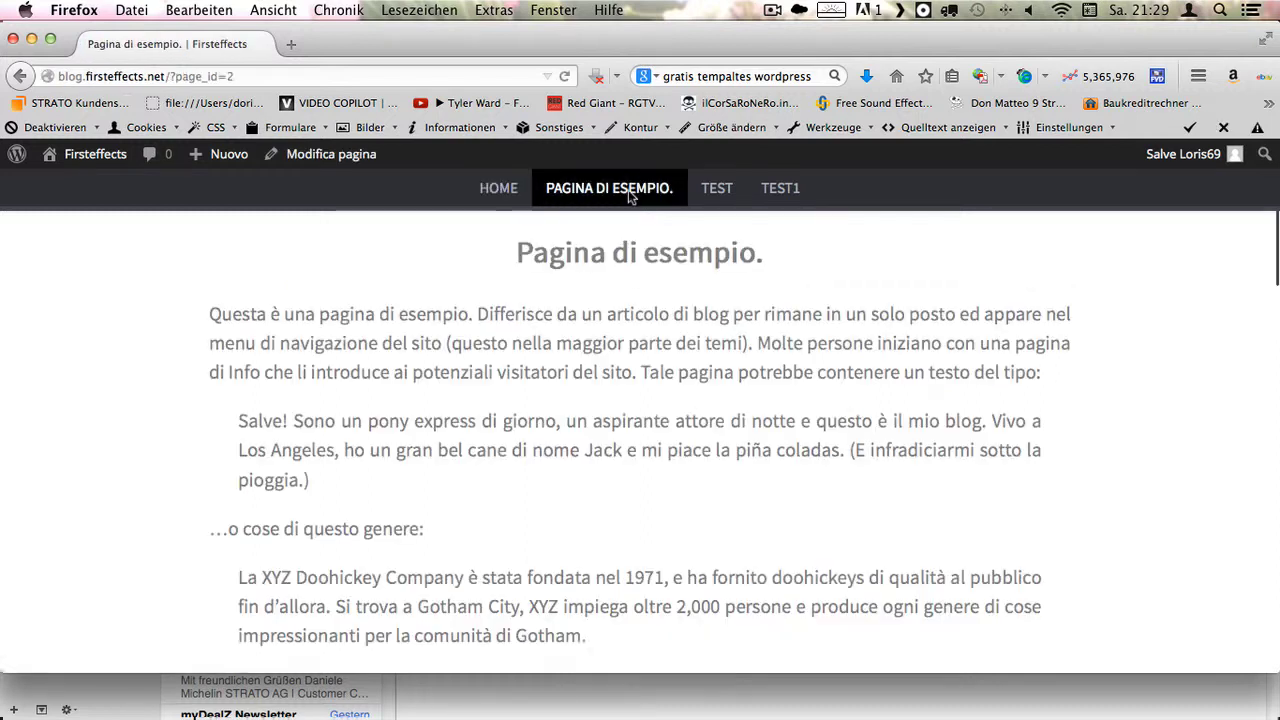
click(714, 189)
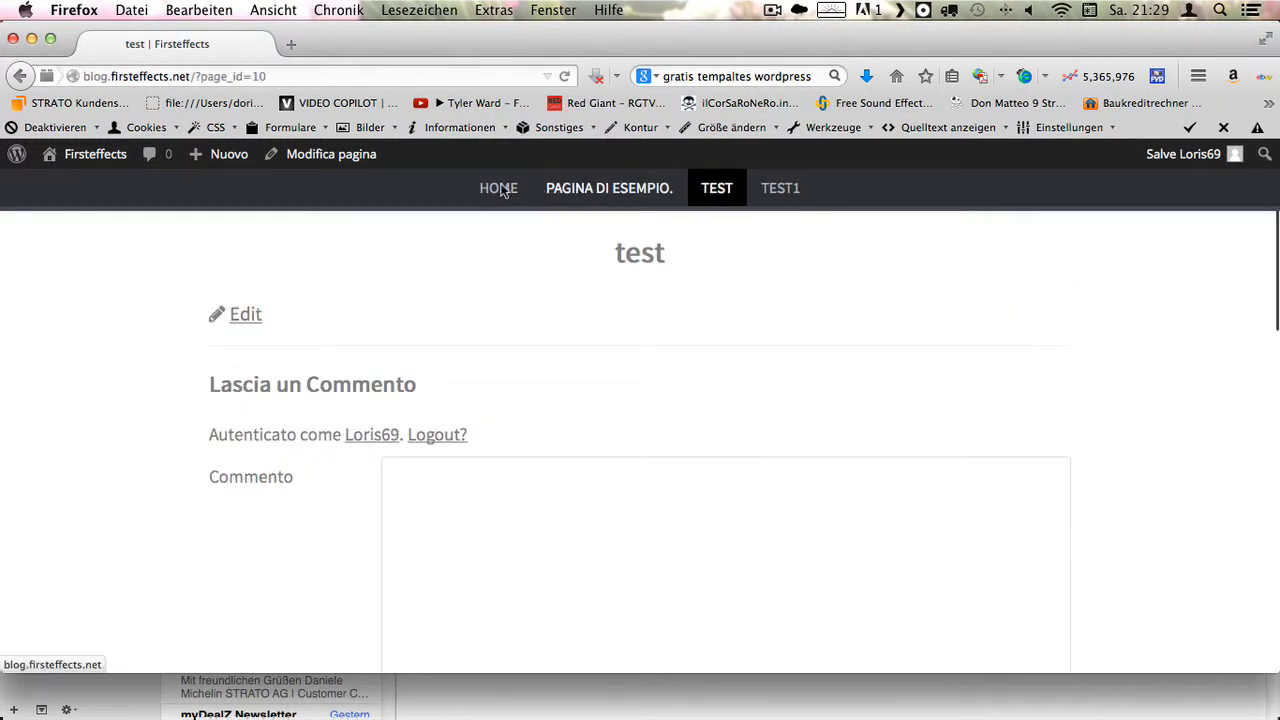
click(503, 192)
scroll(700, 310, down, 10)
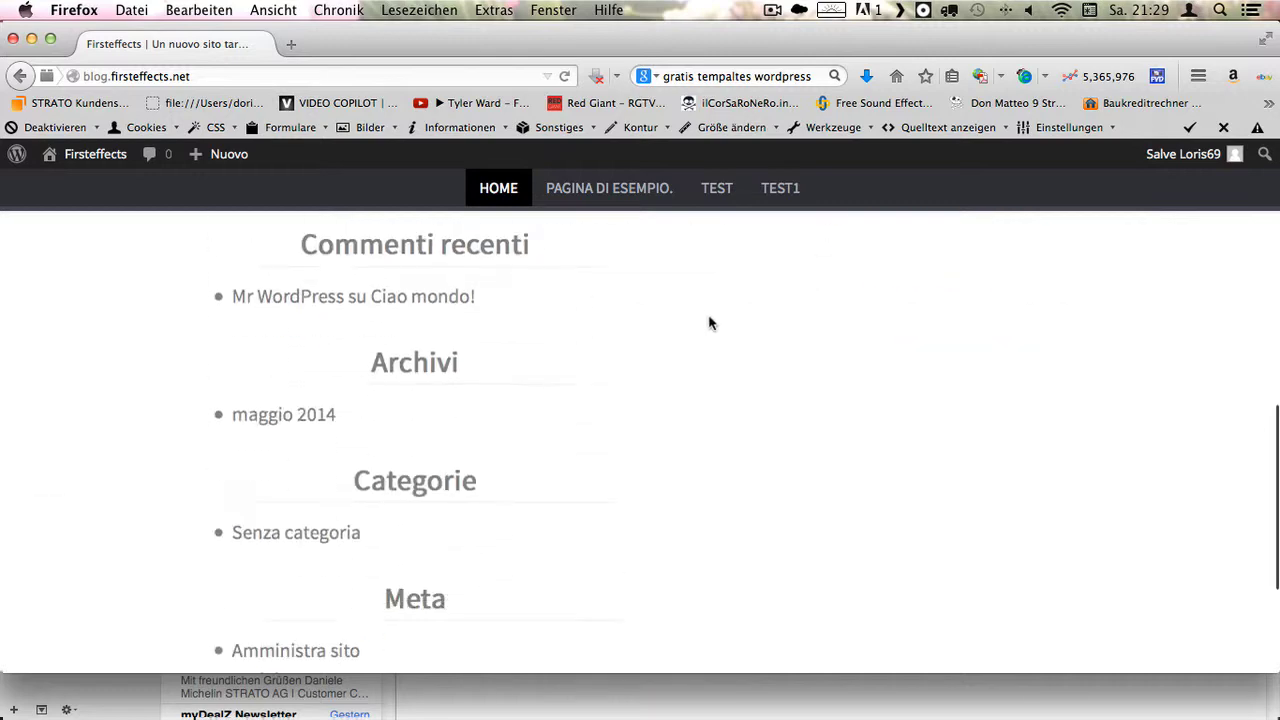
scroll(700, 340, up, 15)
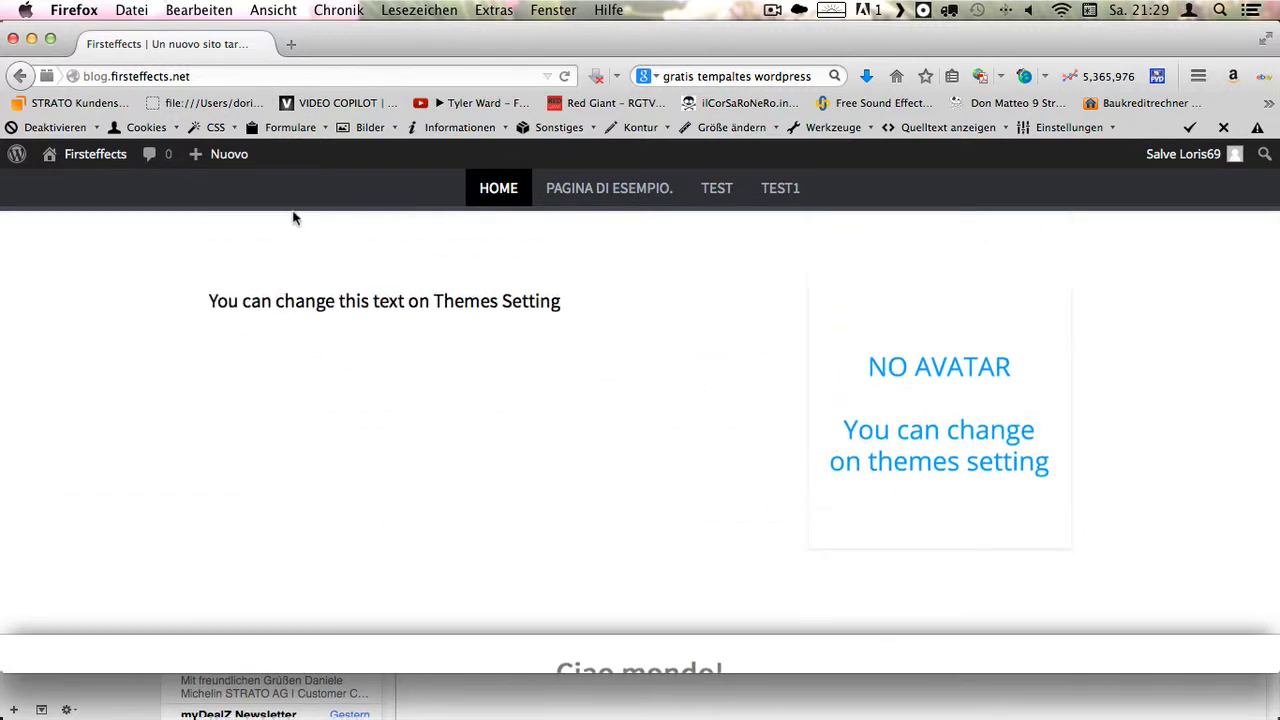
- Go to Temi from the admin bar and open Personalizza for Siempel
mouse_move(100, 158)
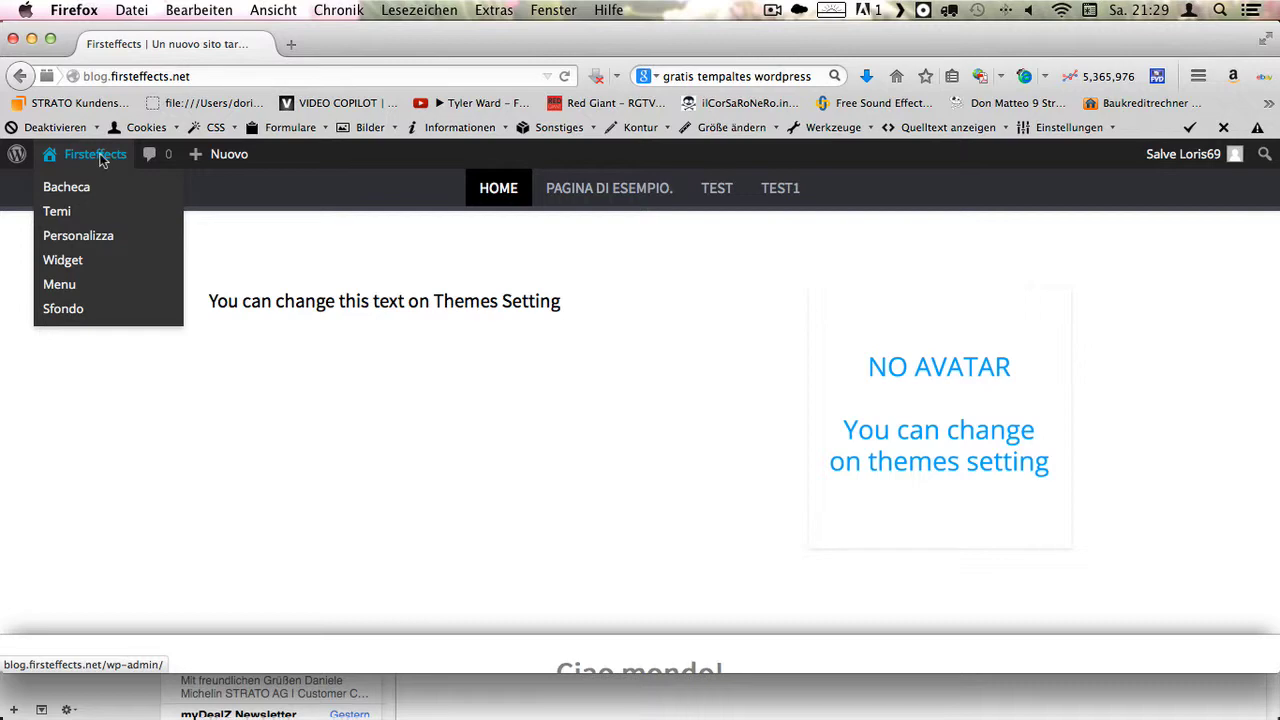
click(68, 220)
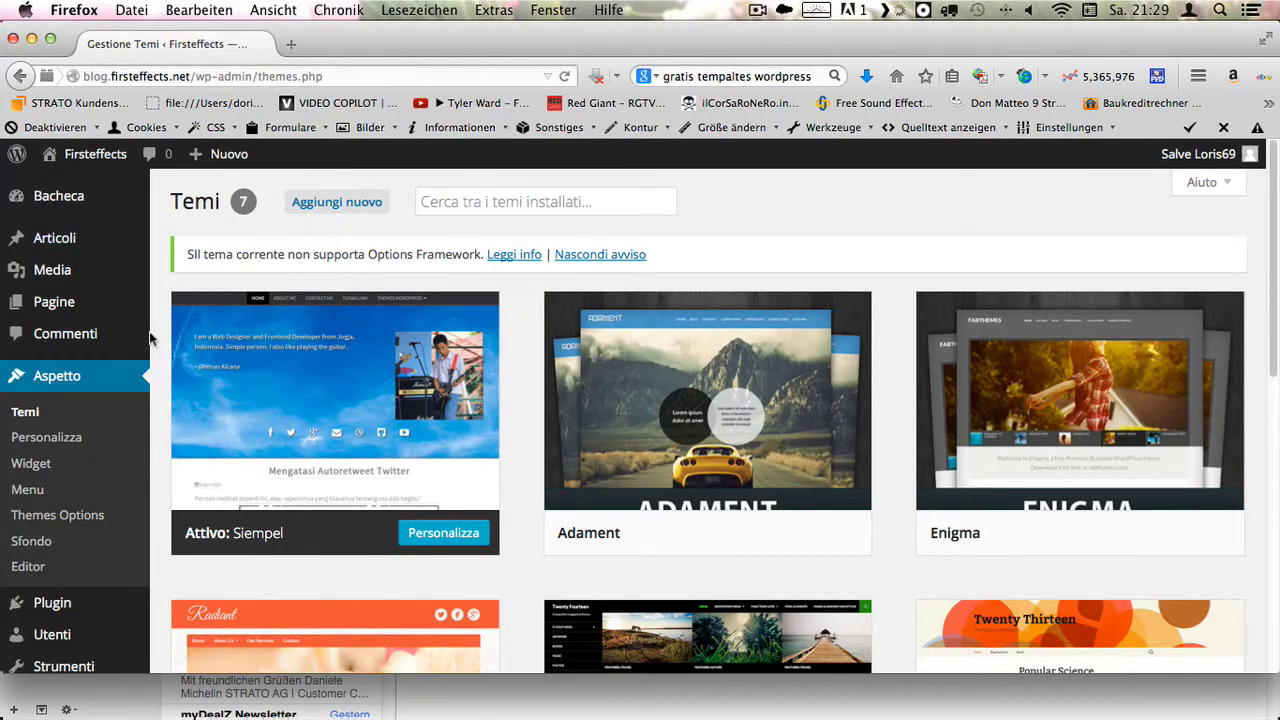
mouse_move(198, 410)
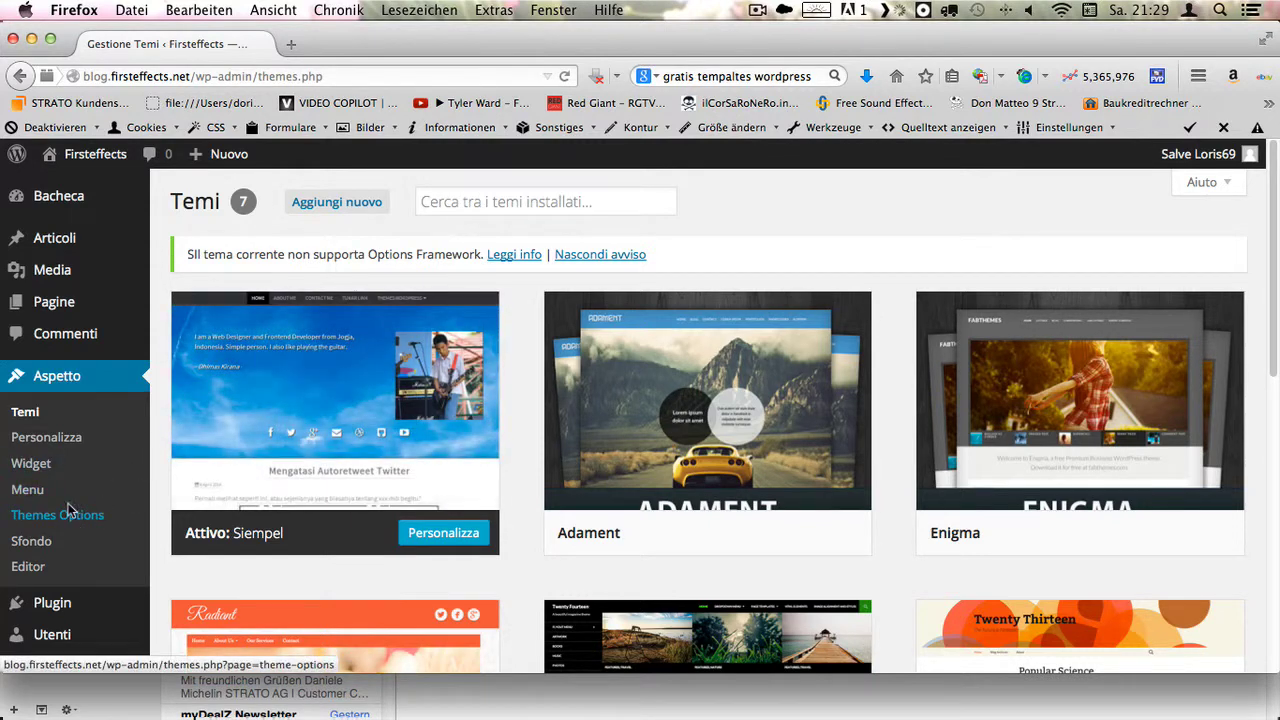
click(28, 411)
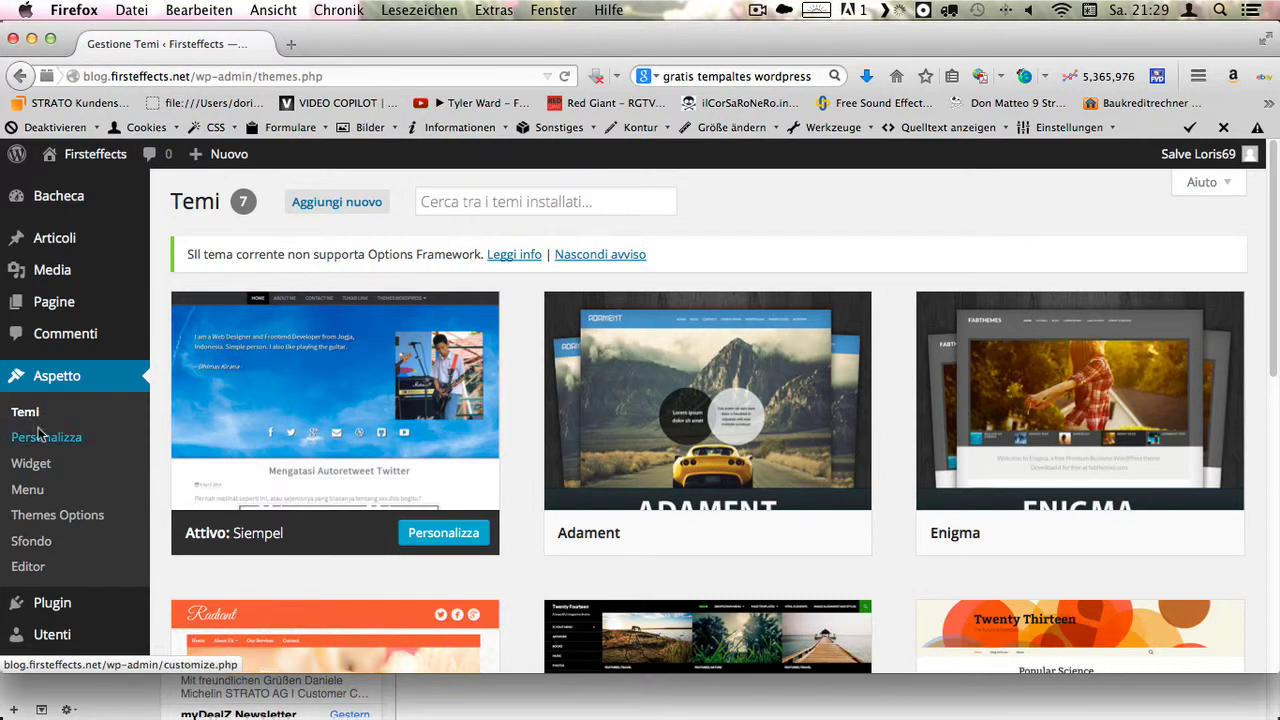
click(46, 438)
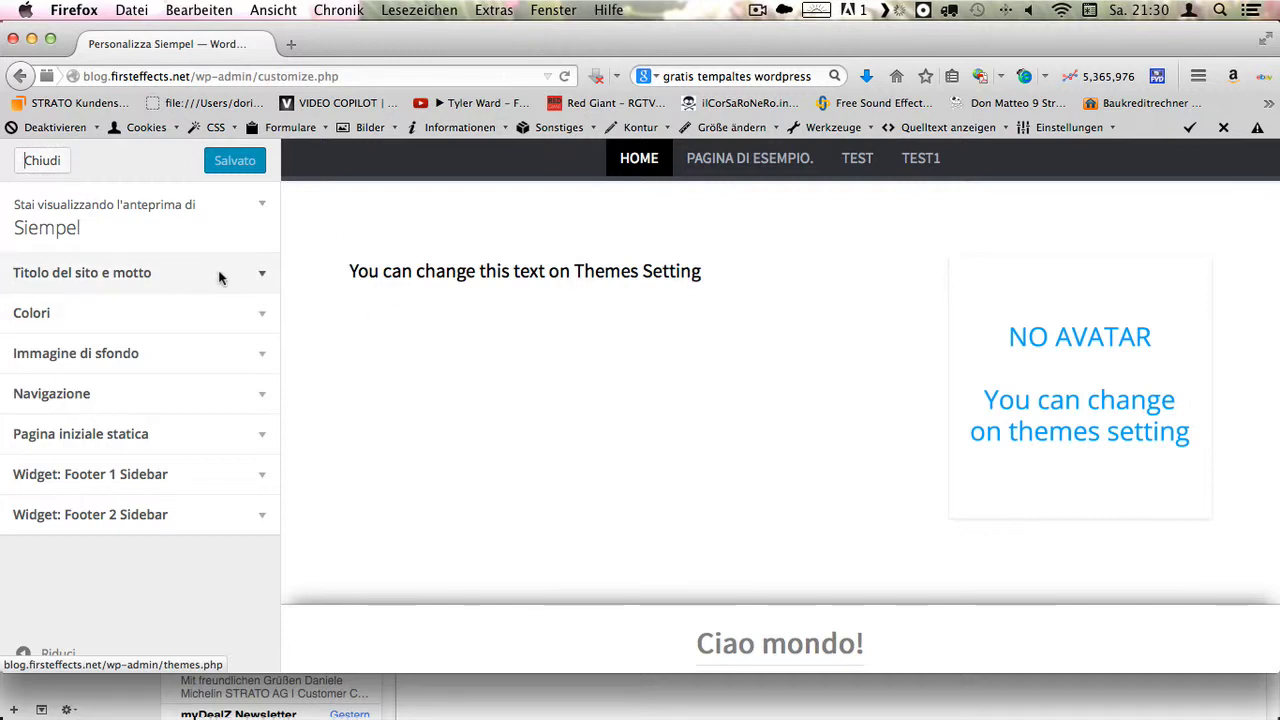
- Set the site background colour to white #ffffff after briefly trying black
click(218, 276)
click(220, 447)
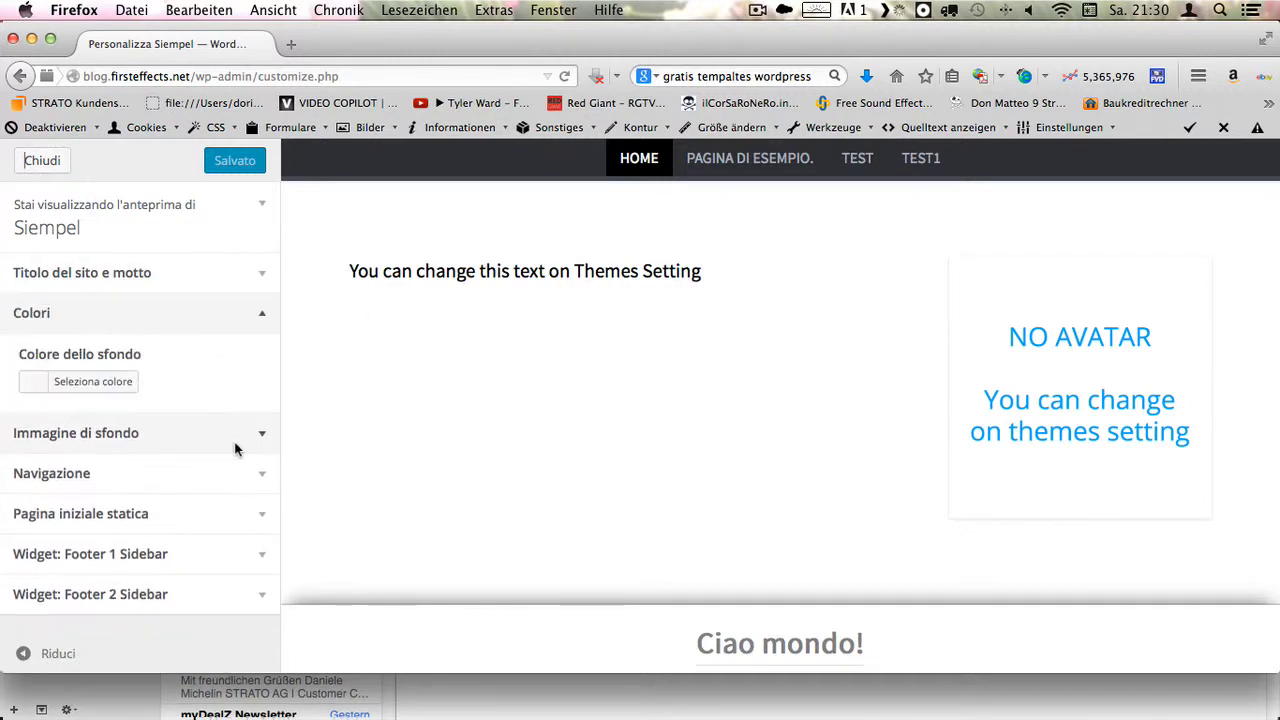
click(97, 385)
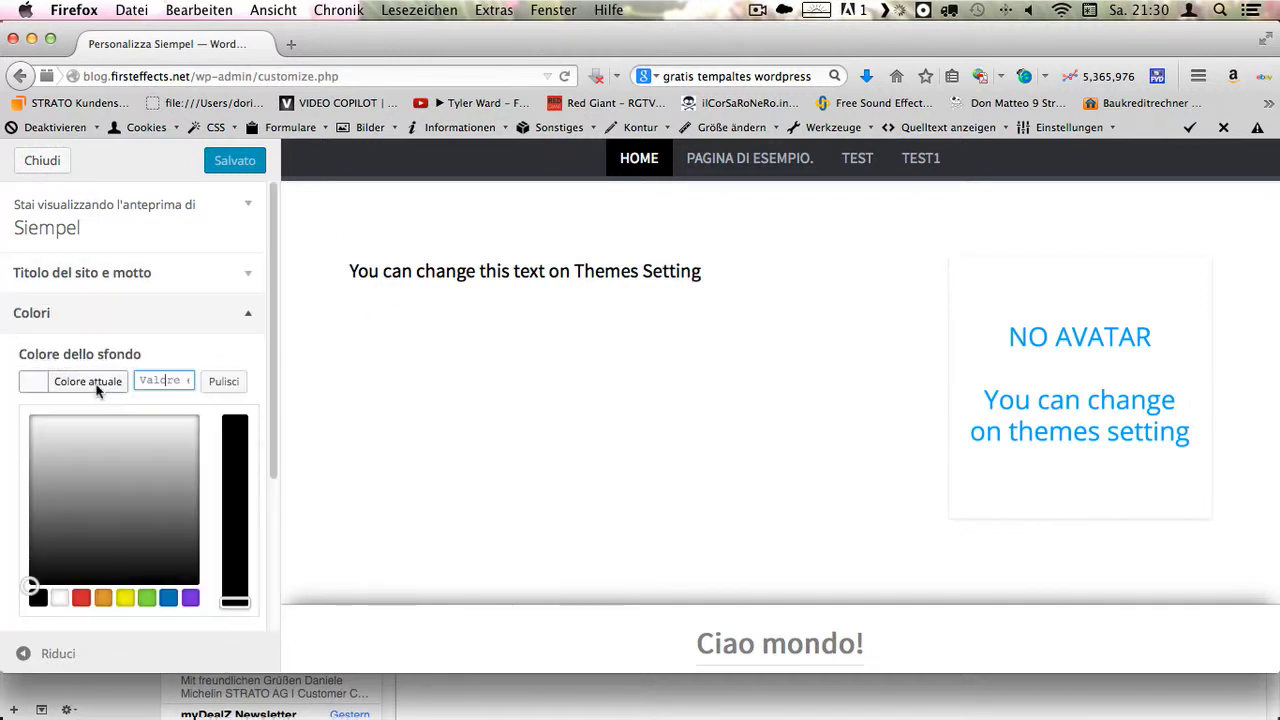
click(234, 457)
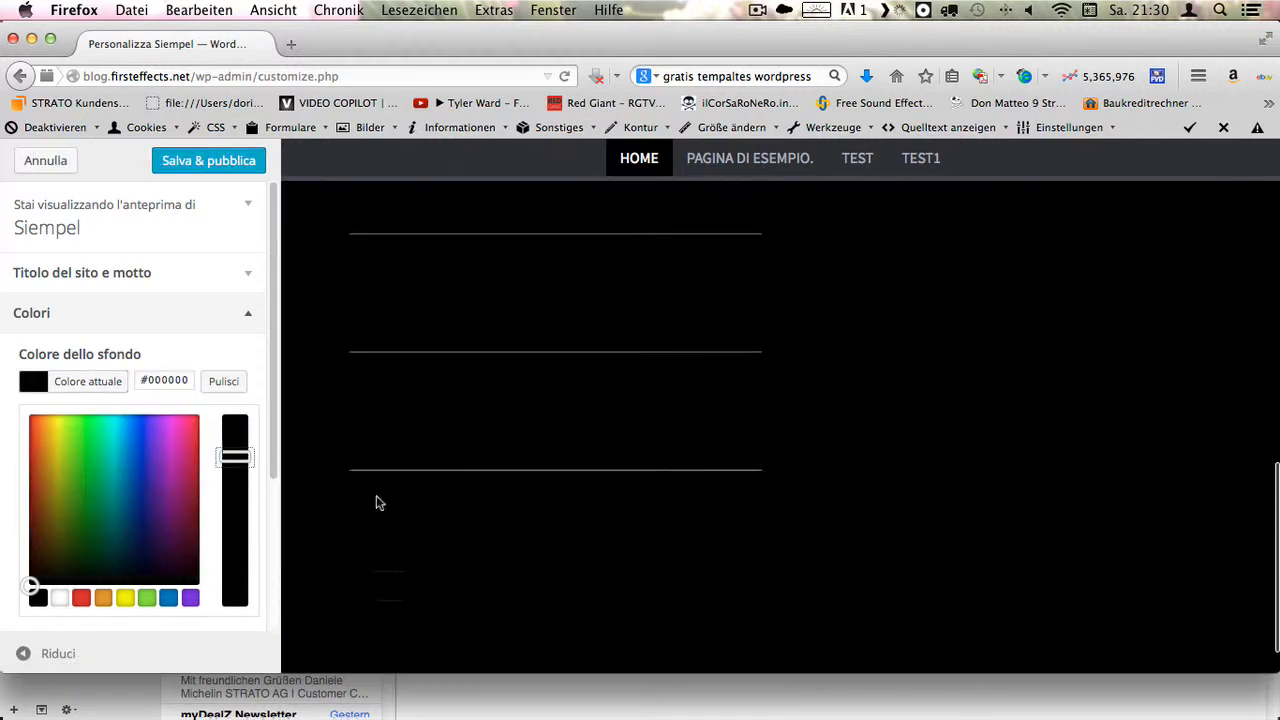
click(87, 380)
click(70, 392)
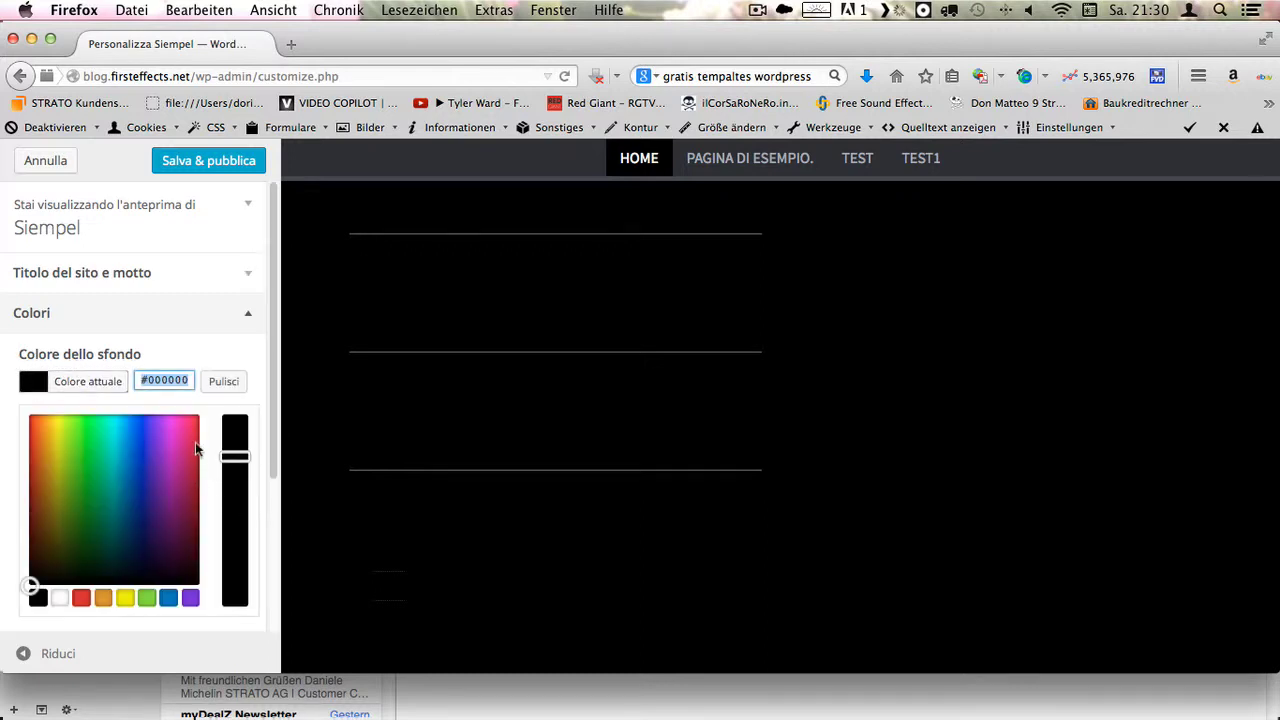
click(60, 597)
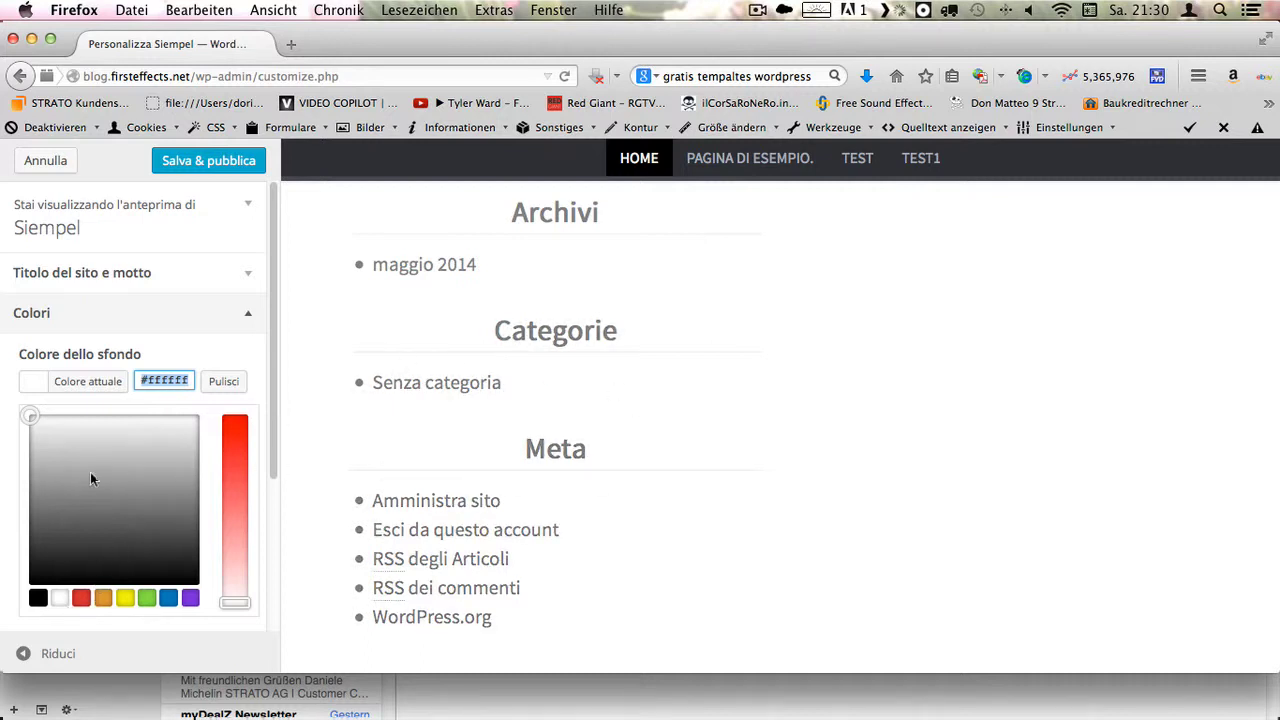
scroll(86, 470, down, 3)
click(188, 451)
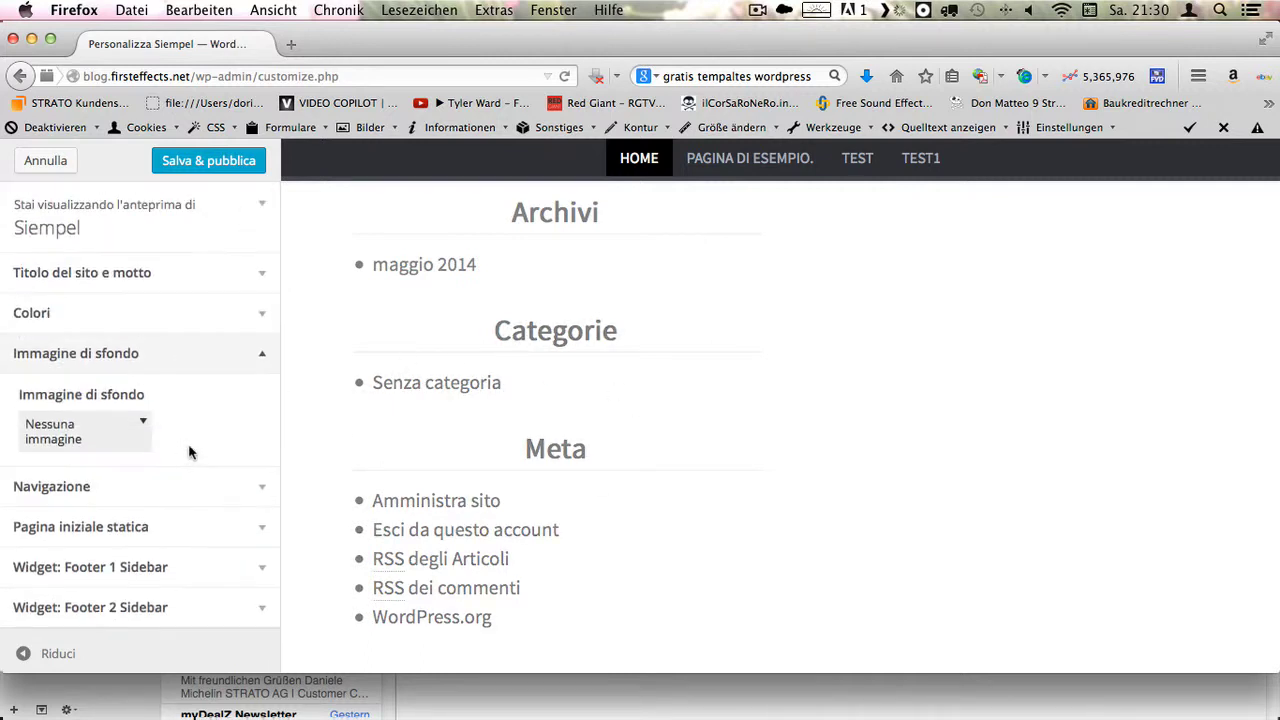
- Upload photo_1398760405618.jpg from Downloads as the background image
click(119, 428)
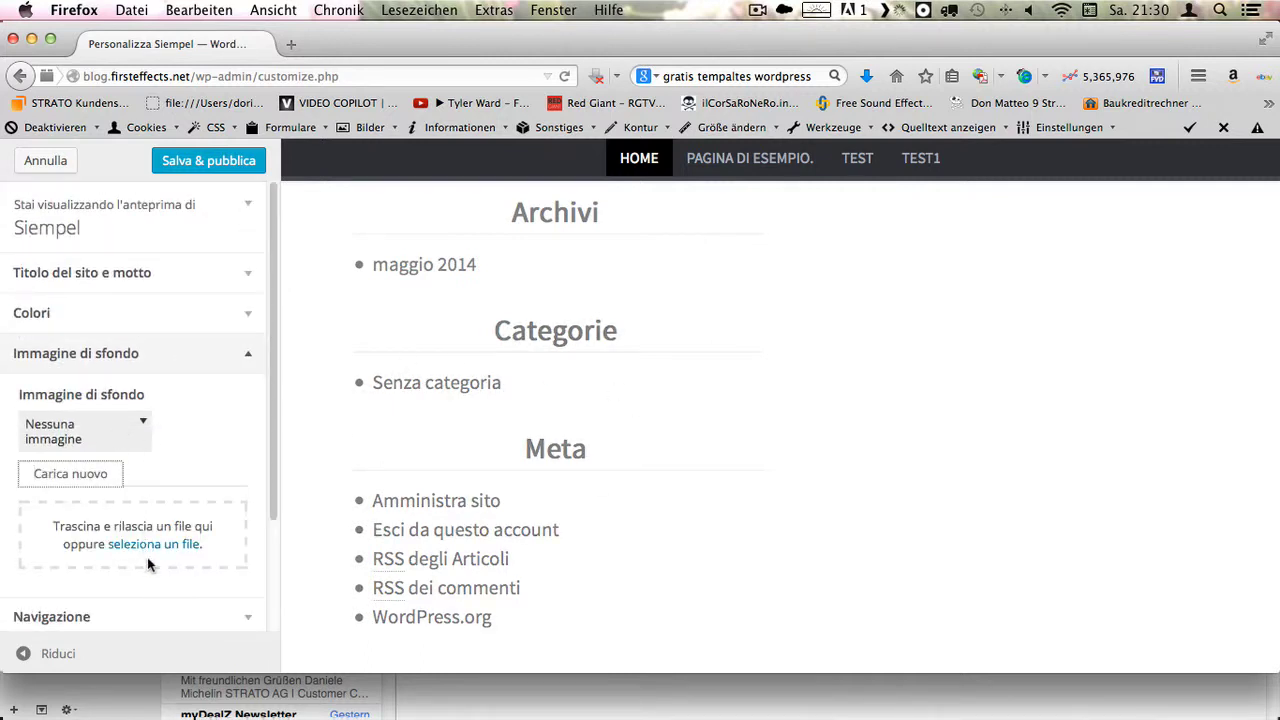
scroll(130, 520, down, 2)
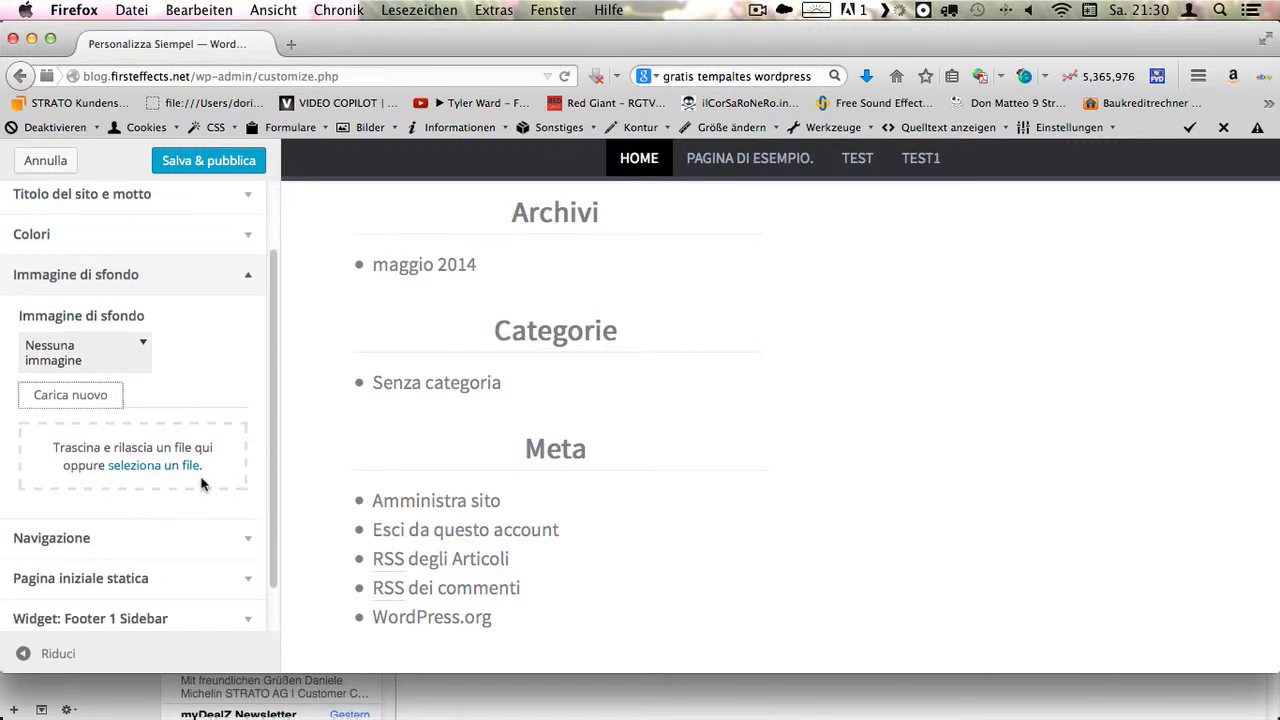
click(165, 464)
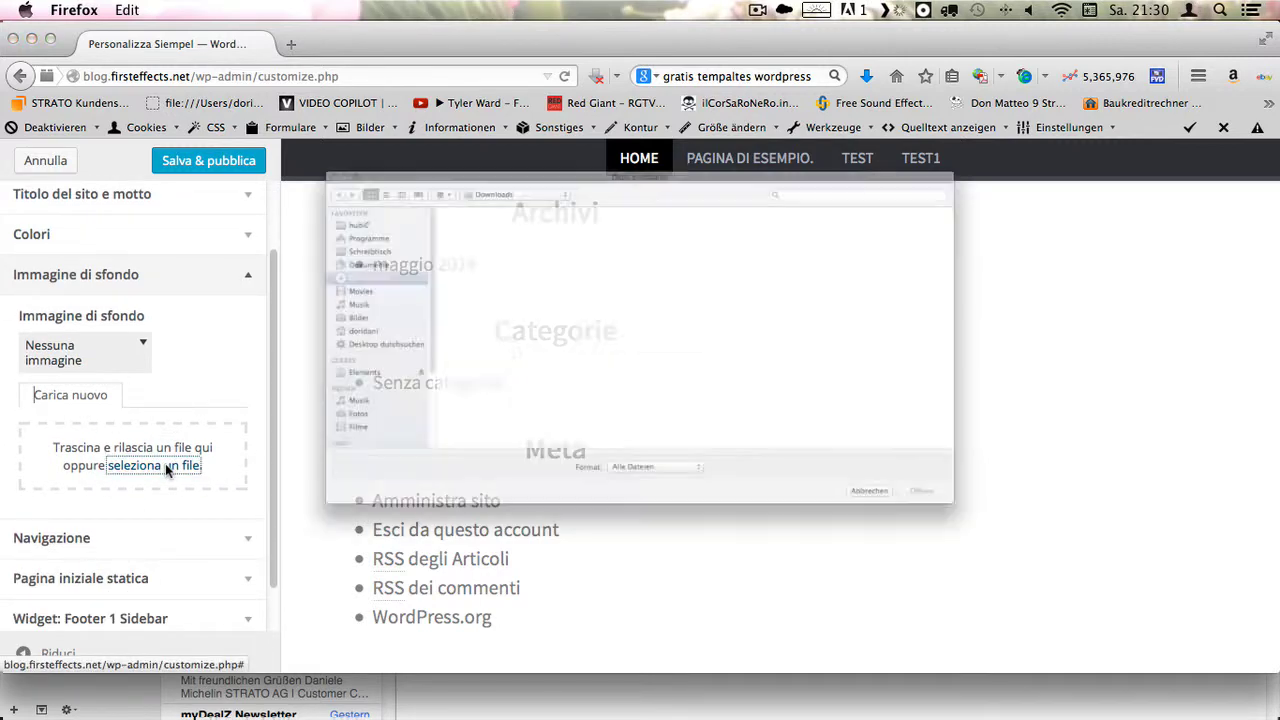
scroll(656, 397, down, 3)
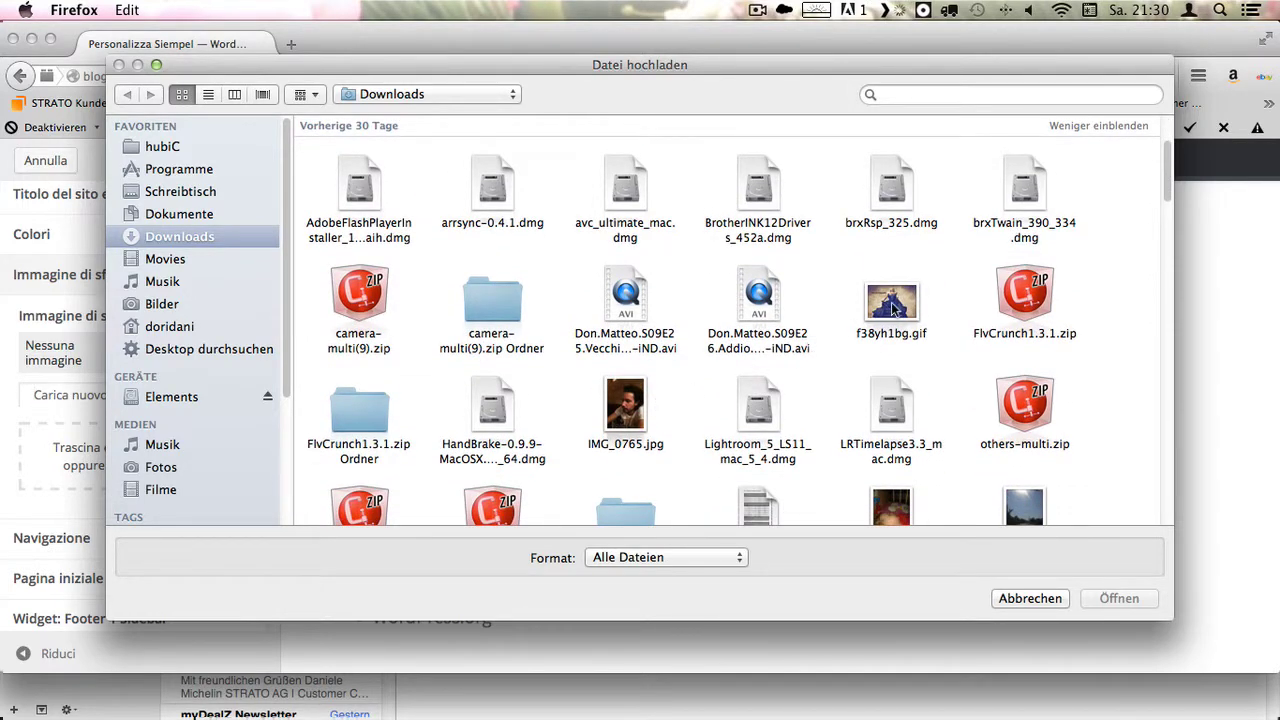
scroll(888, 314, down, 4)
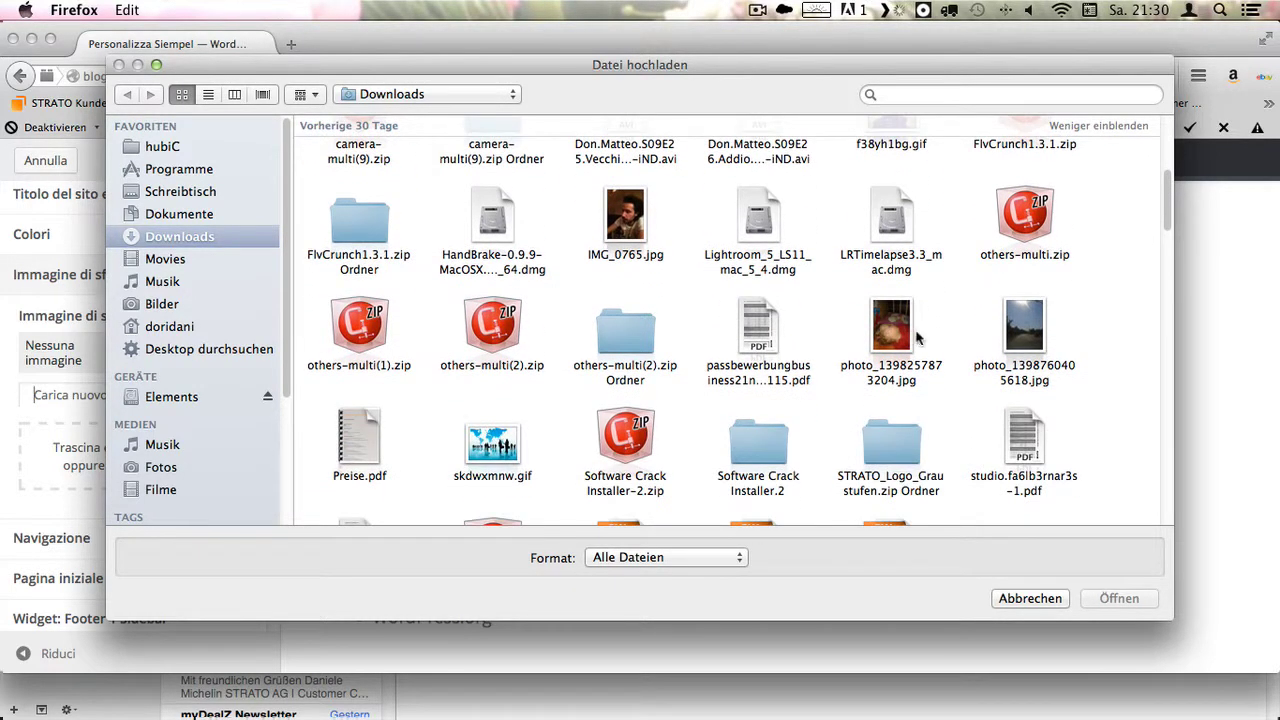
click(1020, 330)
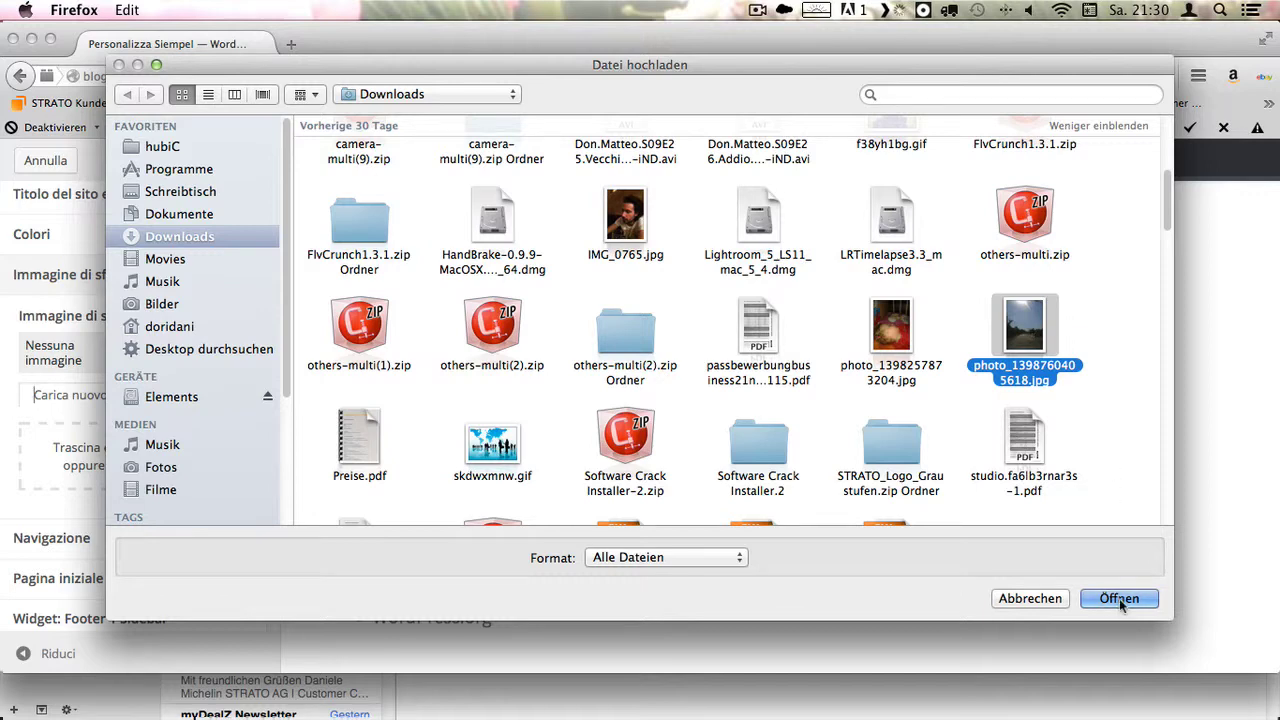
click(1119, 598)
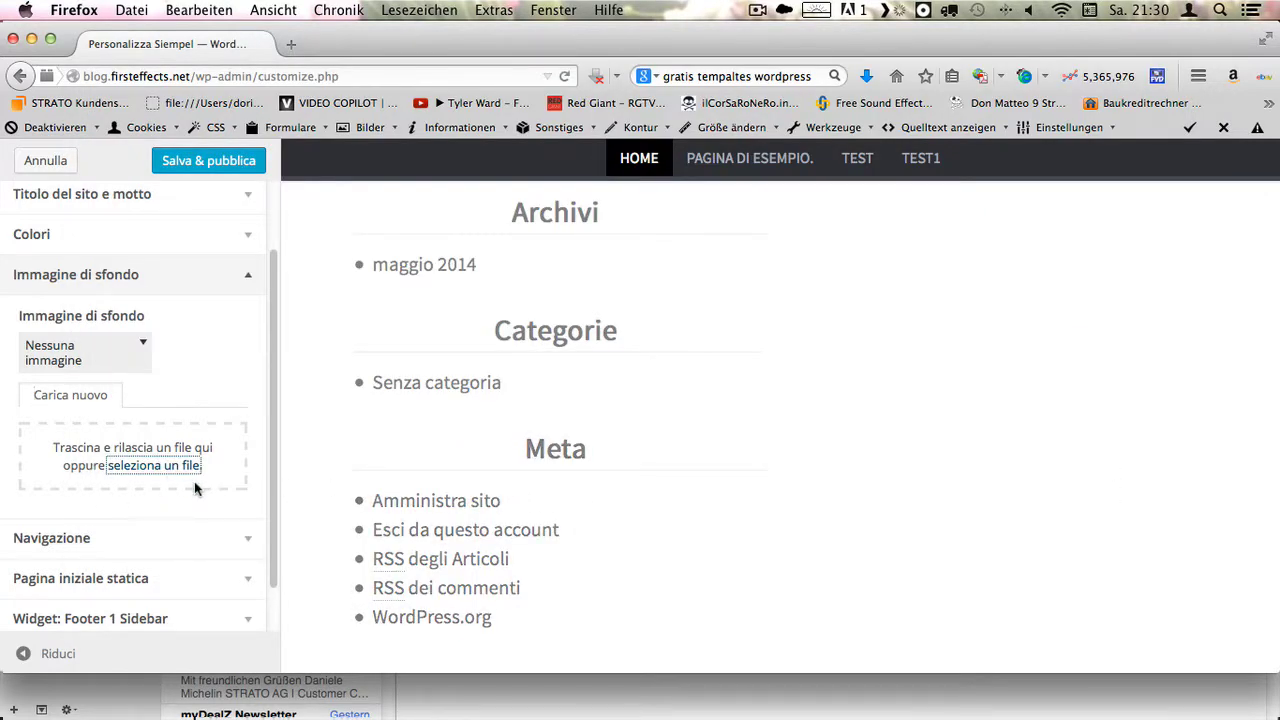
scroll(237, 461, down, 1)
scroll(237, 461, down, 1)
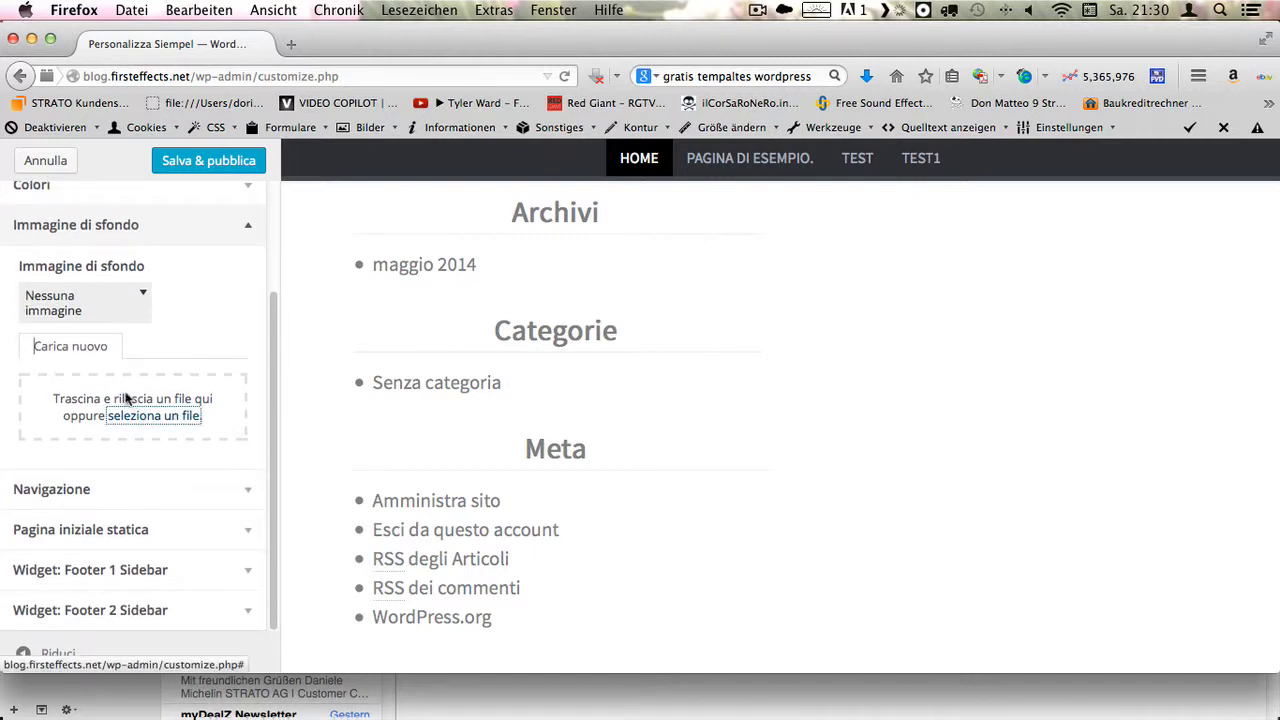
scroll(292, 446, down, 2)
click(241, 489)
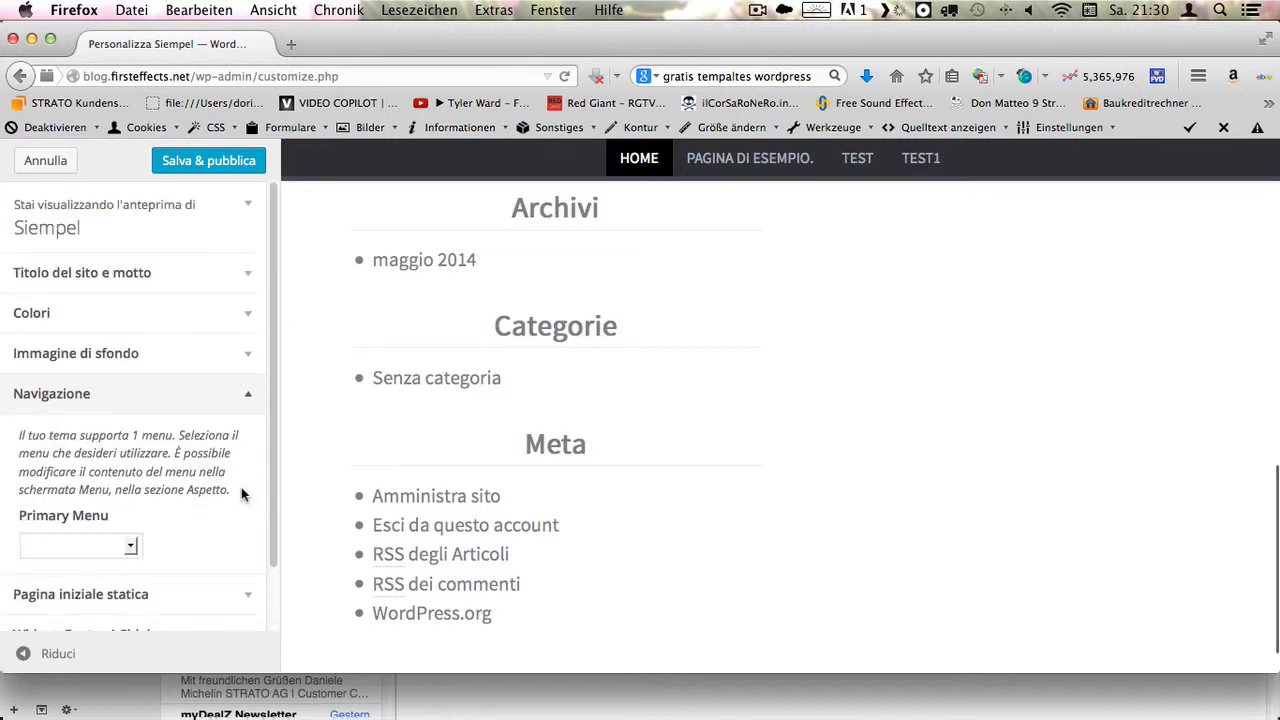
- Review Navigazione, Pagina iniziale statica and both footer sidebars, leaving the primary menu unset
click(133, 549)
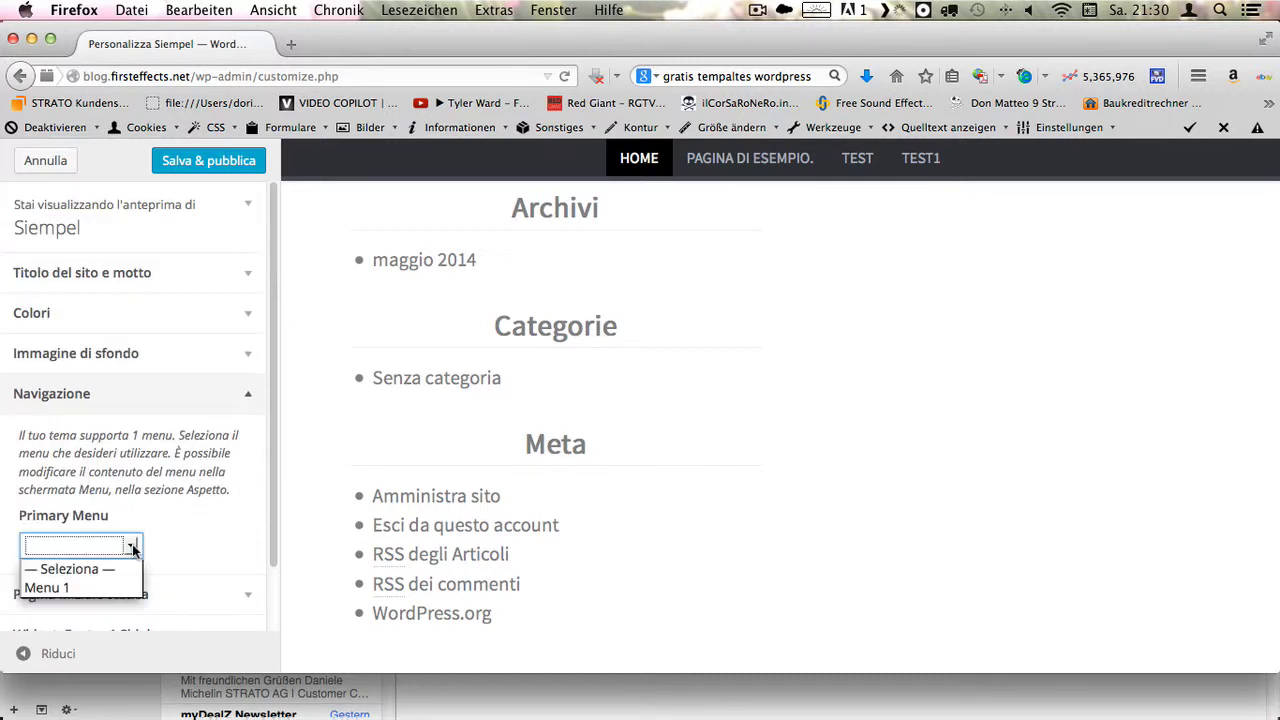
click(133, 549)
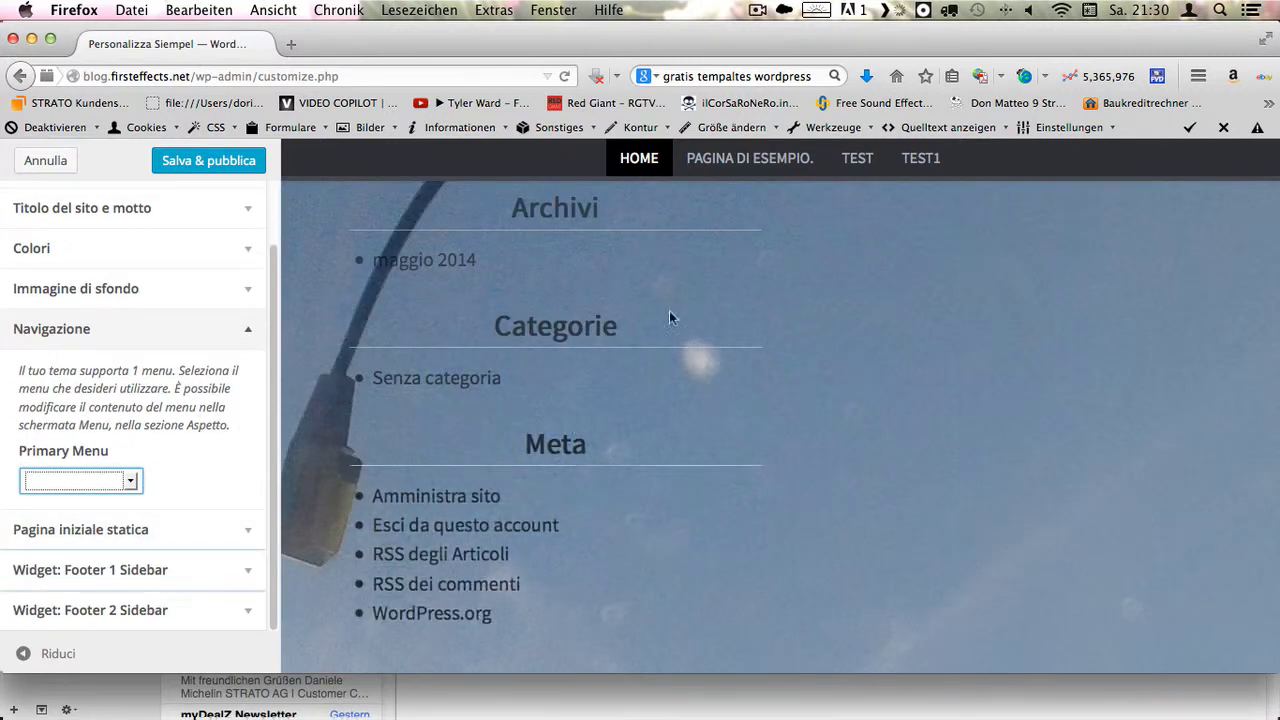
click(236, 532)
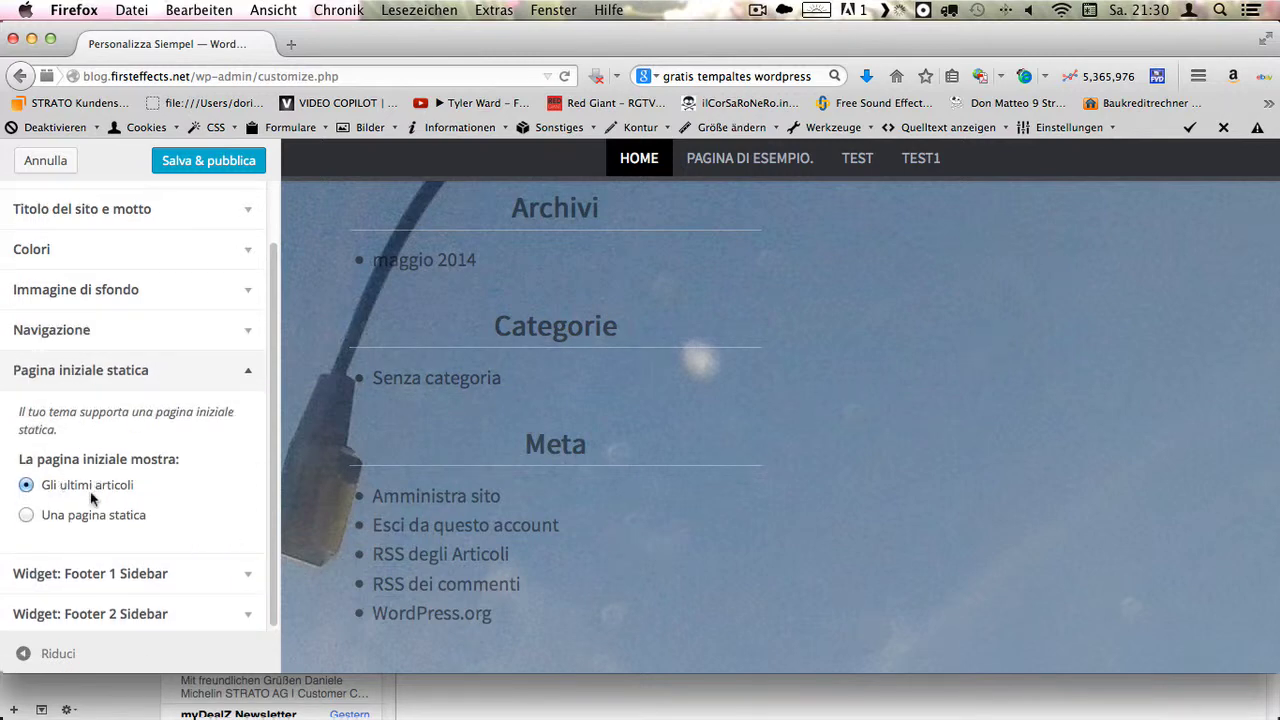
click(252, 576)
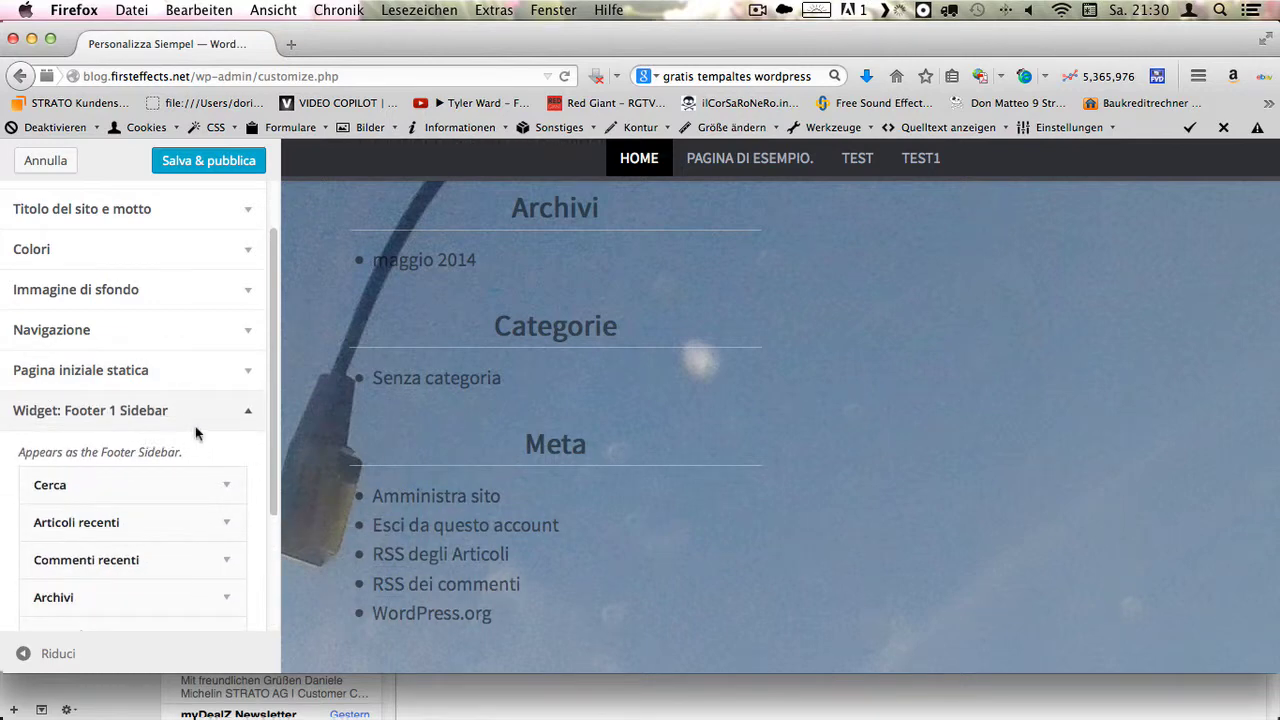
scroll(240, 480, down, 1)
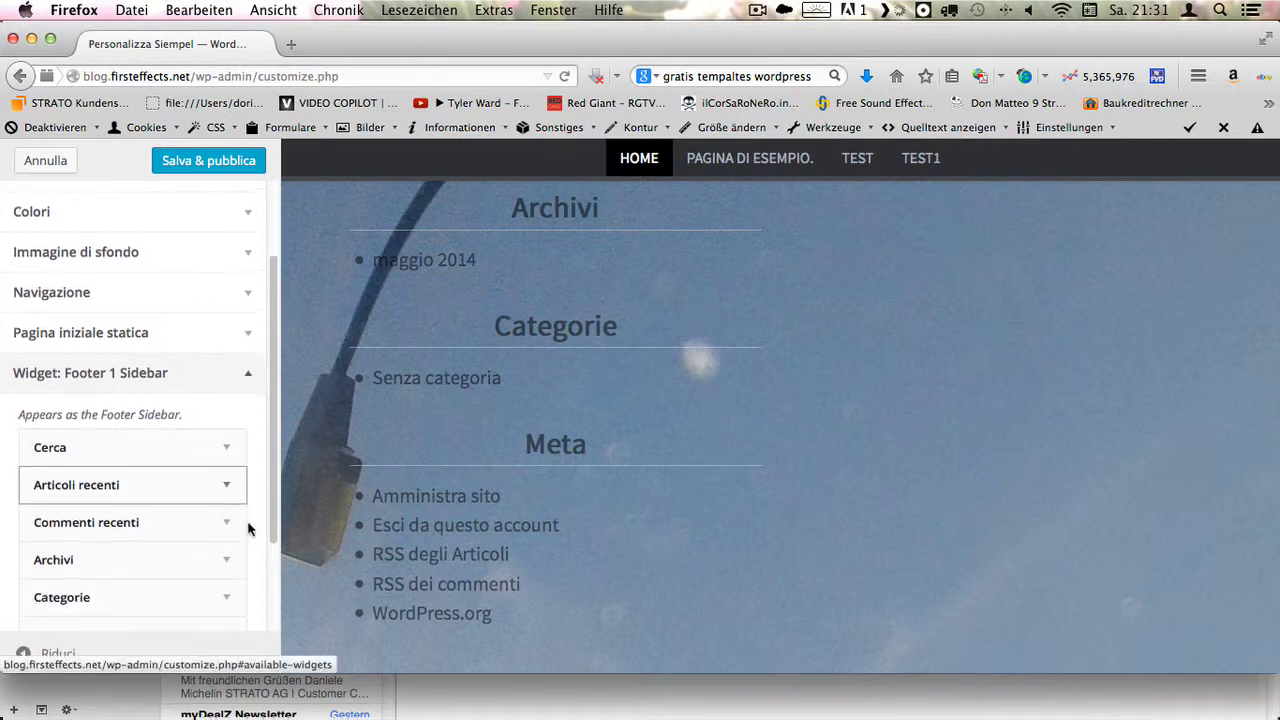
scroll(945, 597, down, 1)
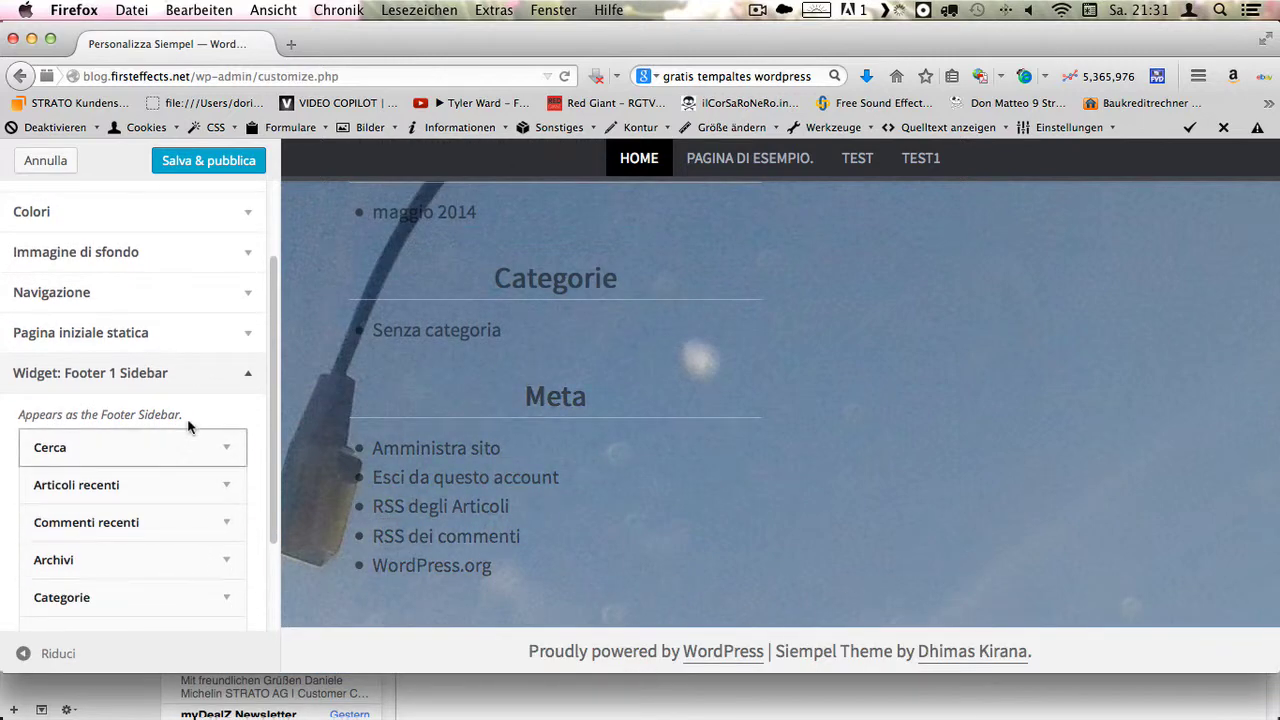
click(239, 385)
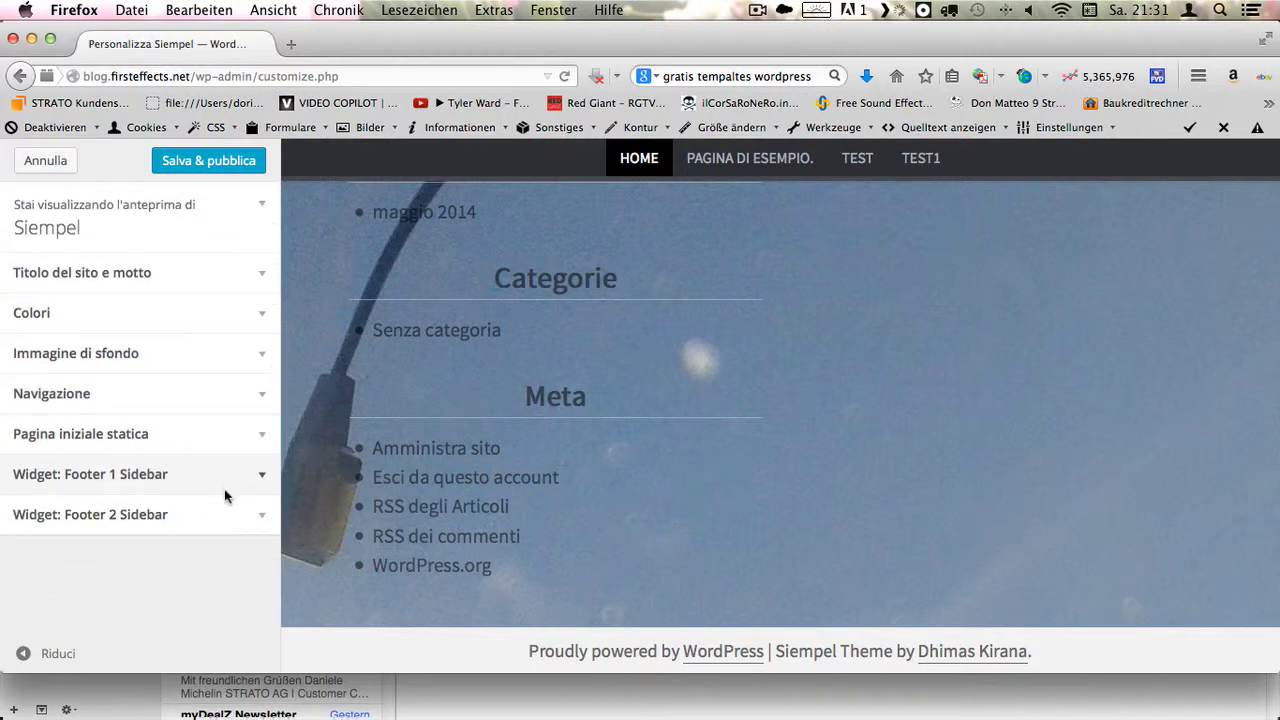
click(239, 516)
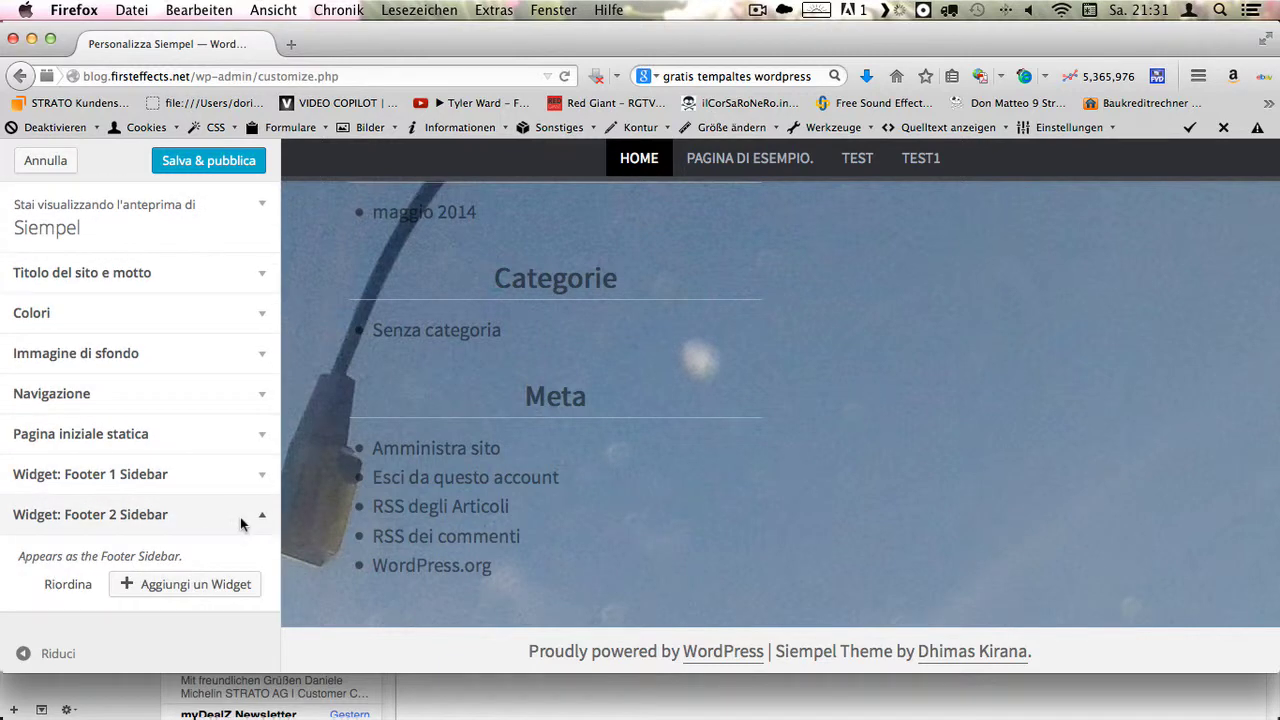
click(240, 520)
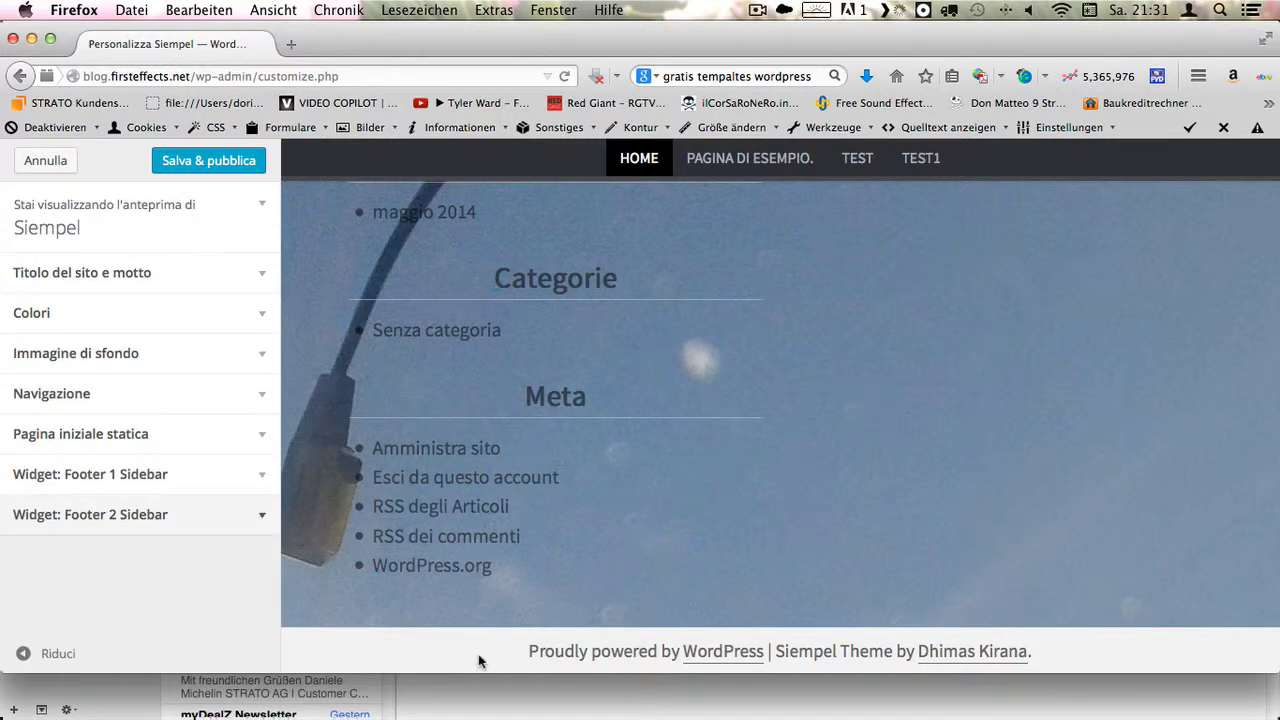
- Save and publish the customizer changes and return to the Temi page
scroll(405, 604, up, 15)
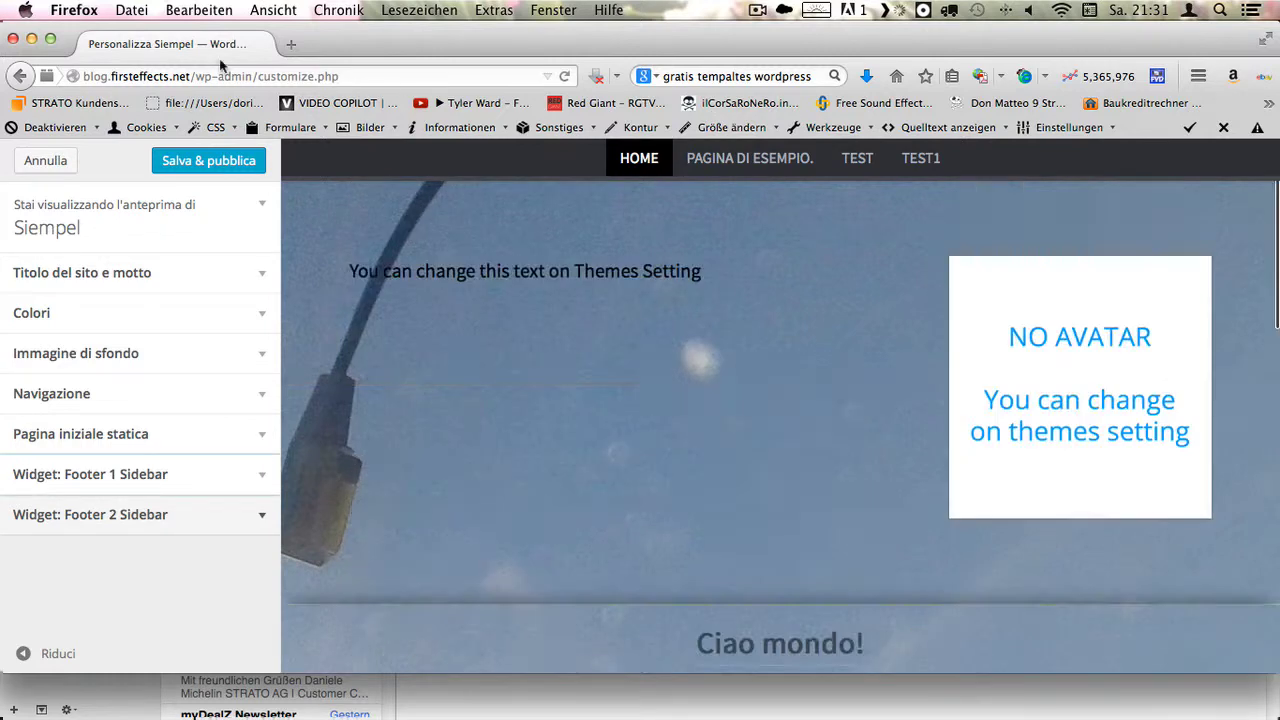
click(195, 163)
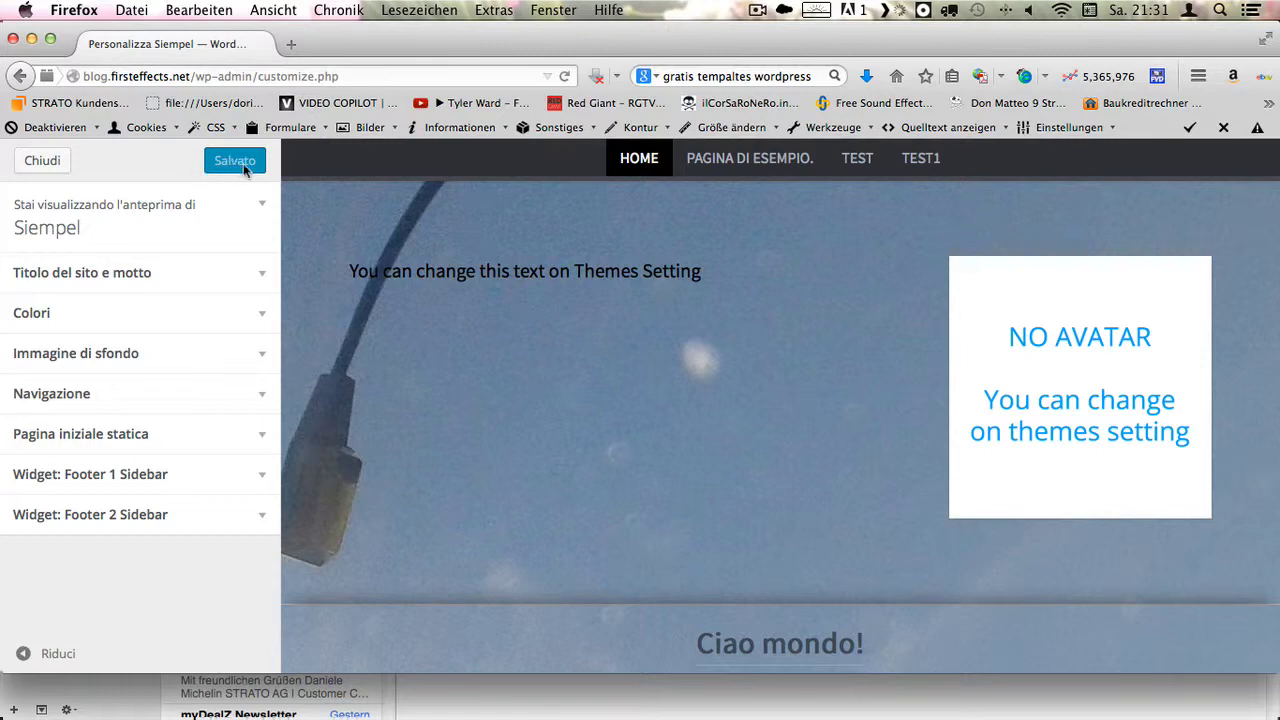
click(36, 163)
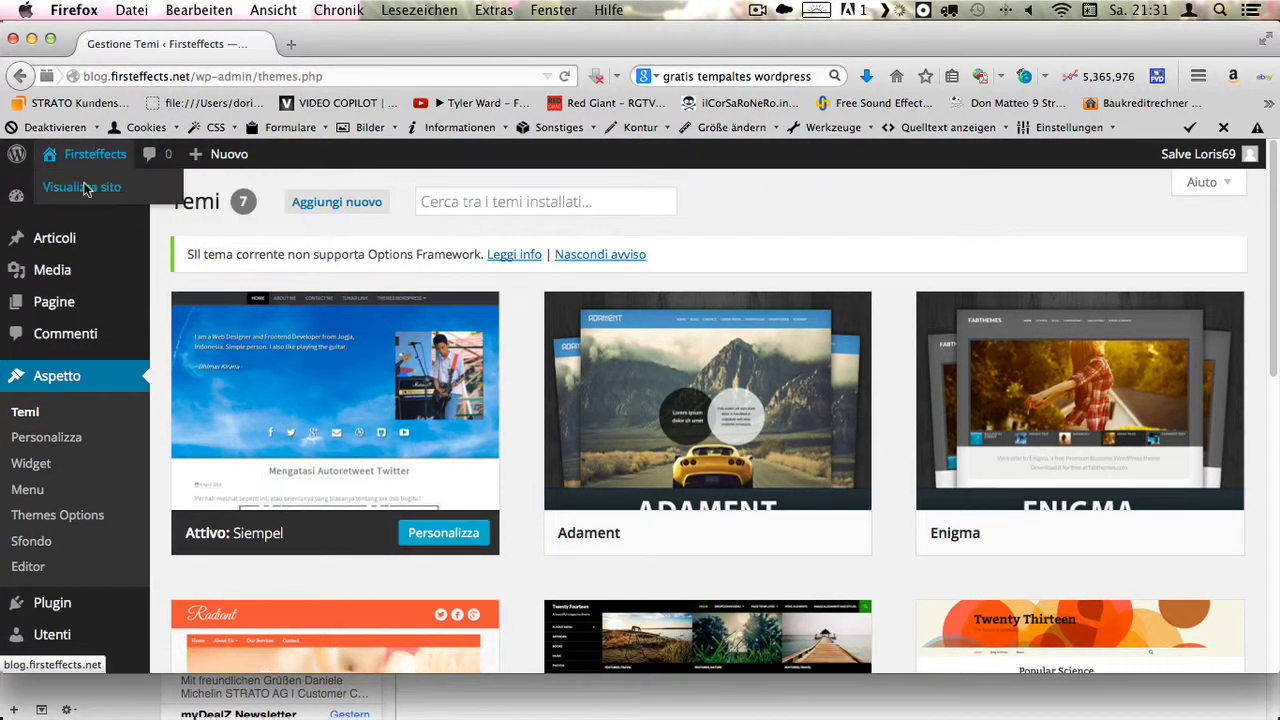
- View the live Firsteffects blog with its sky background, then browse the Pagina di esempio and TEST pages
click(85, 188)
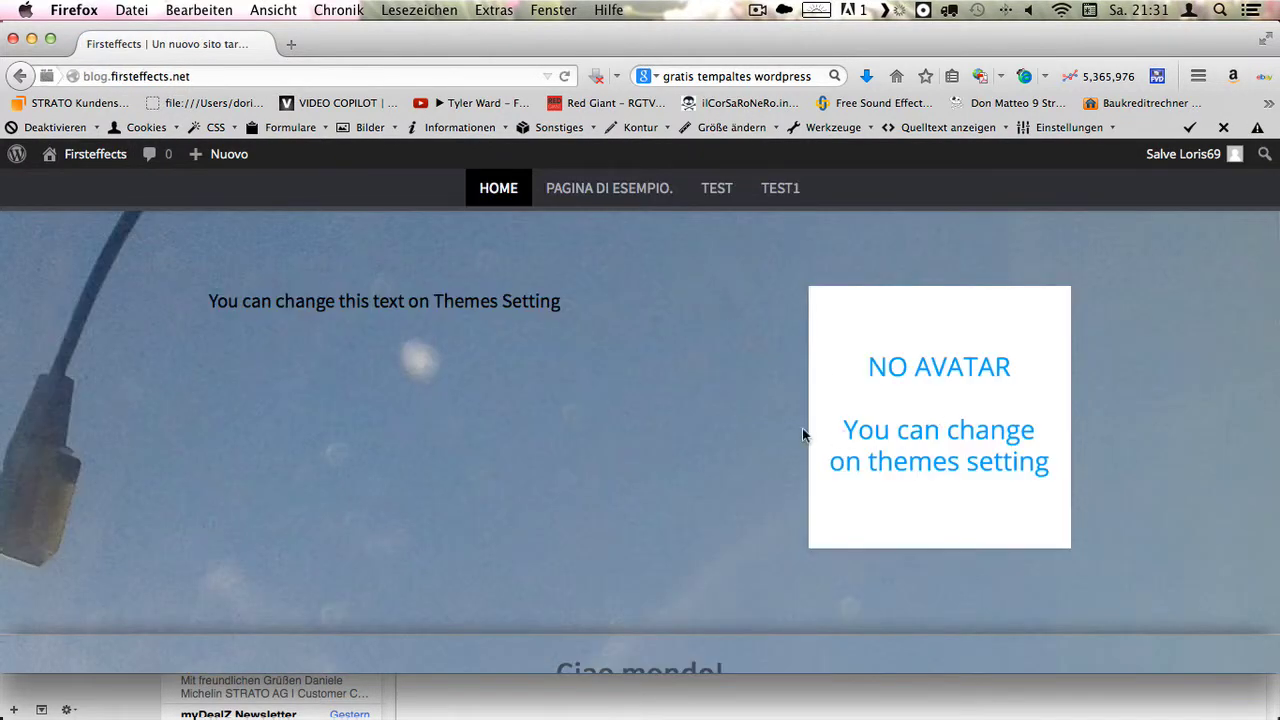
scroll(760, 435, down, 10)
scroll(718, 457, up, 10)
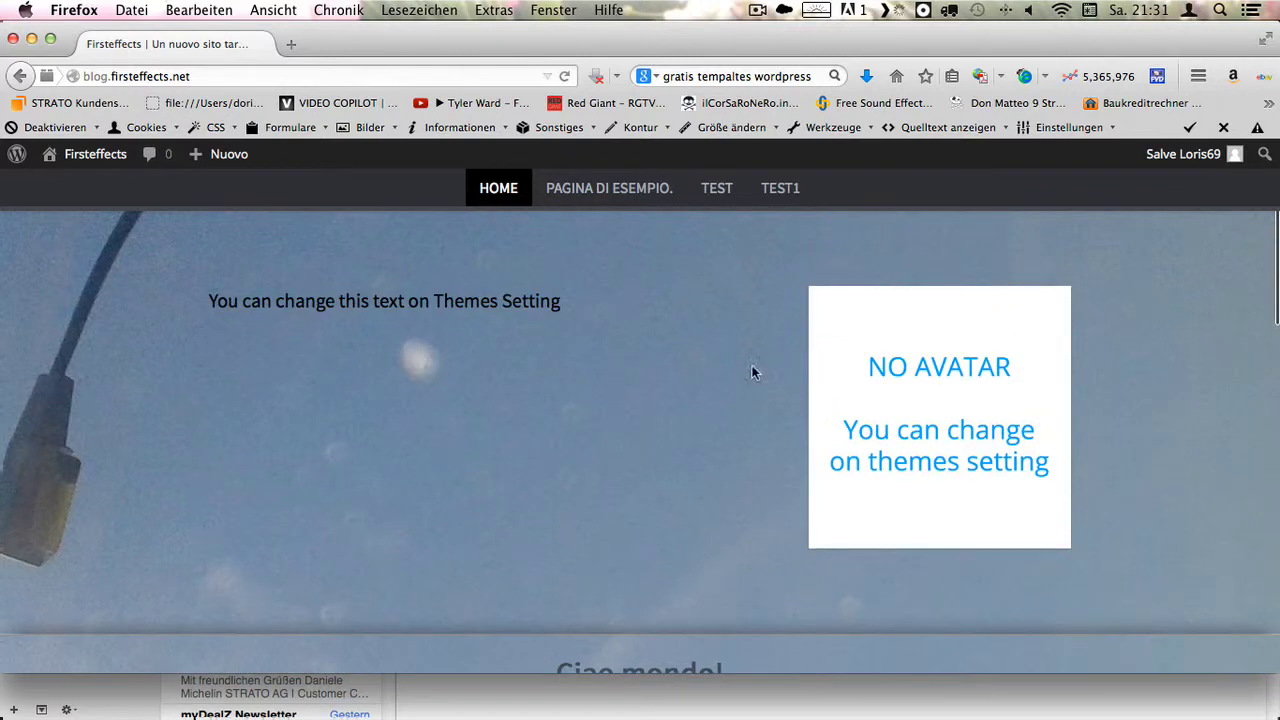
click(616, 191)
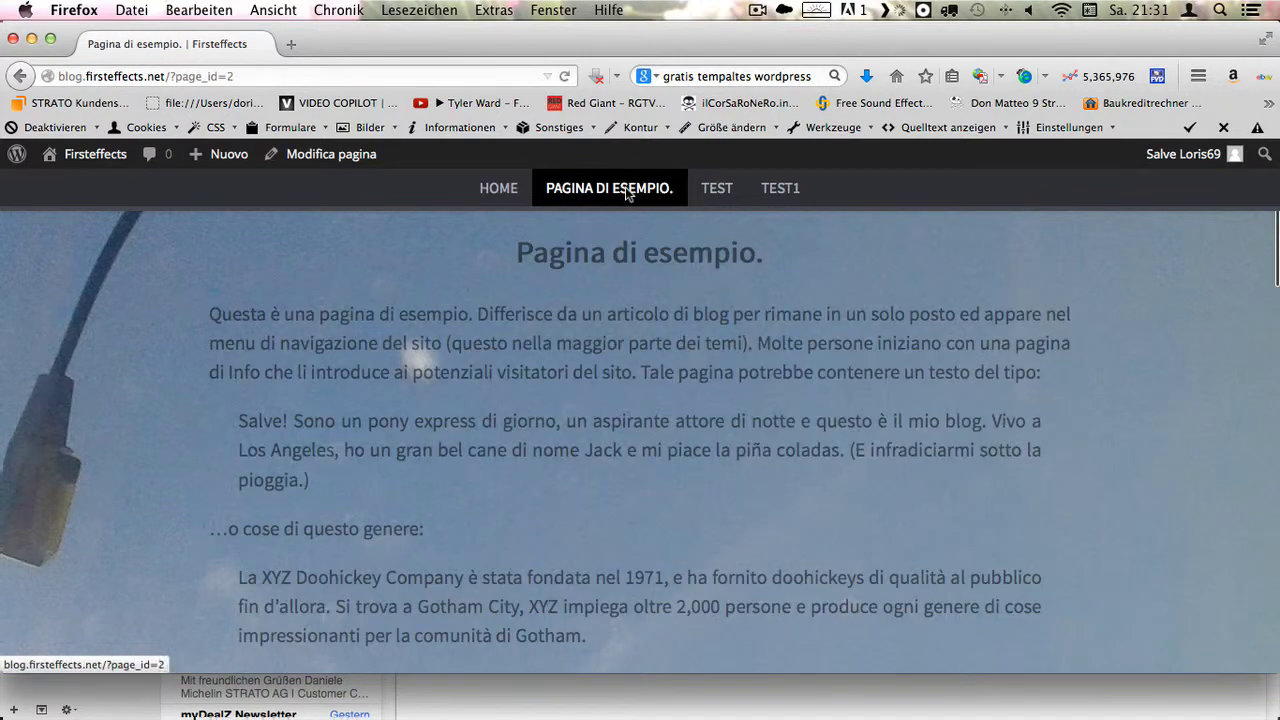
click(709, 199)
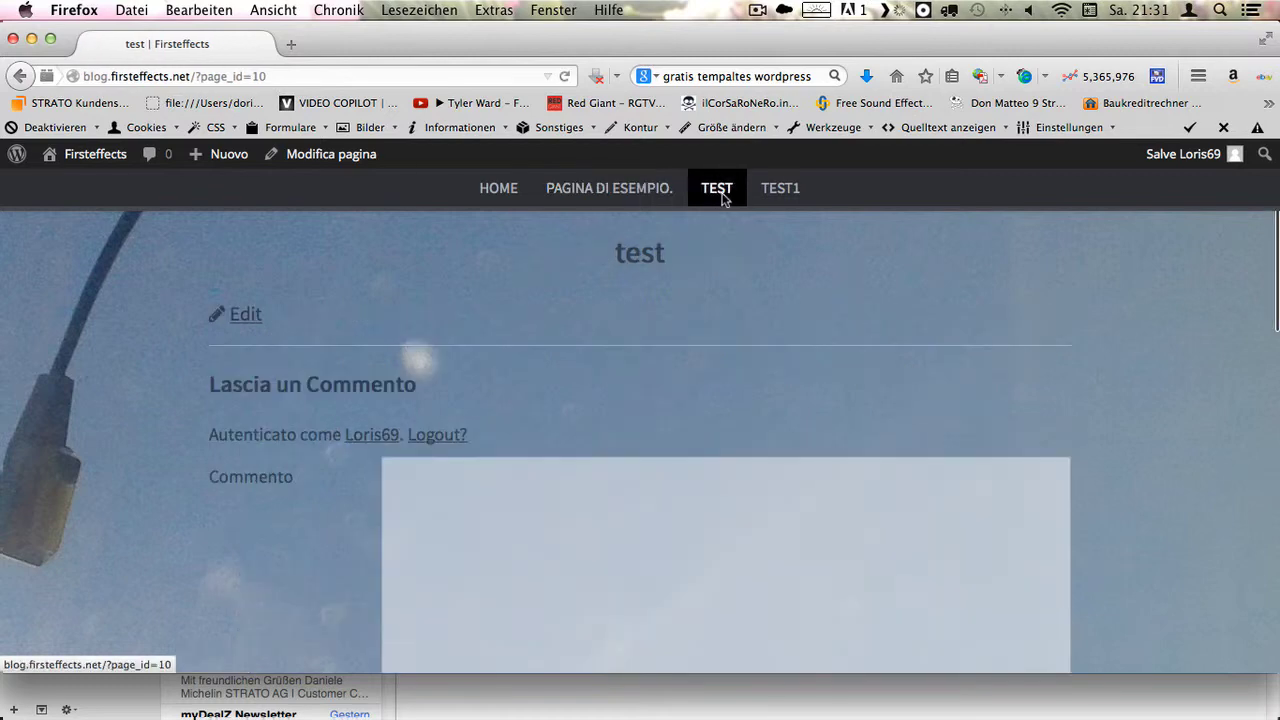
mouse_move(95, 156)
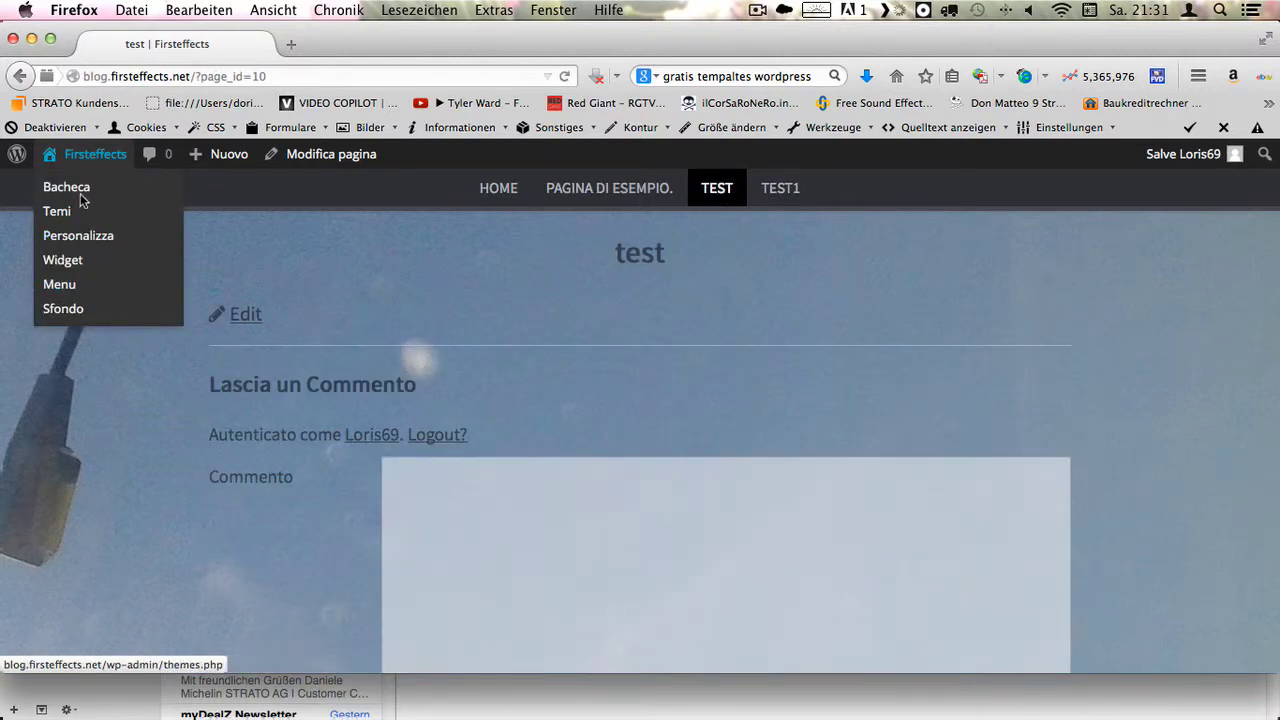
- Go to the Aspetto themes management page in the admin
click(58, 214)
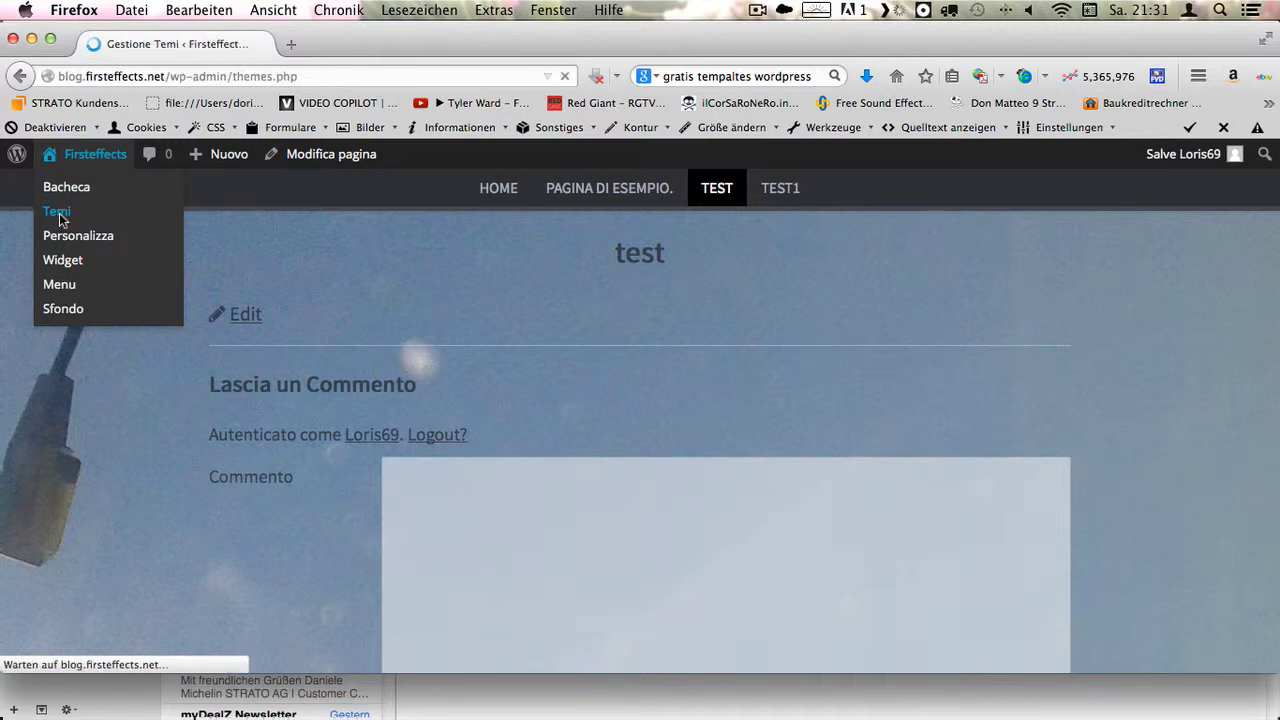
scroll(55, 370, down, 2)
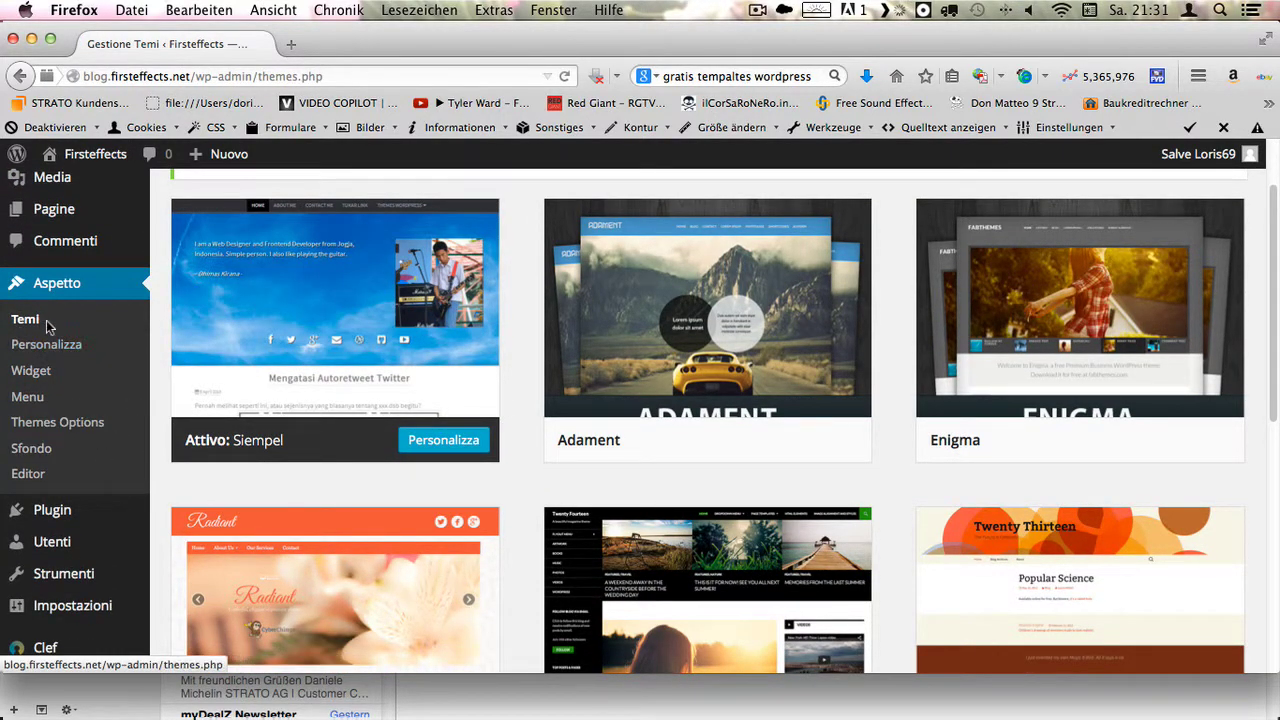
scroll(65, 418, down, 1)
- Look through the Siempel theme options, then return to the installed themes list
click(68, 417)
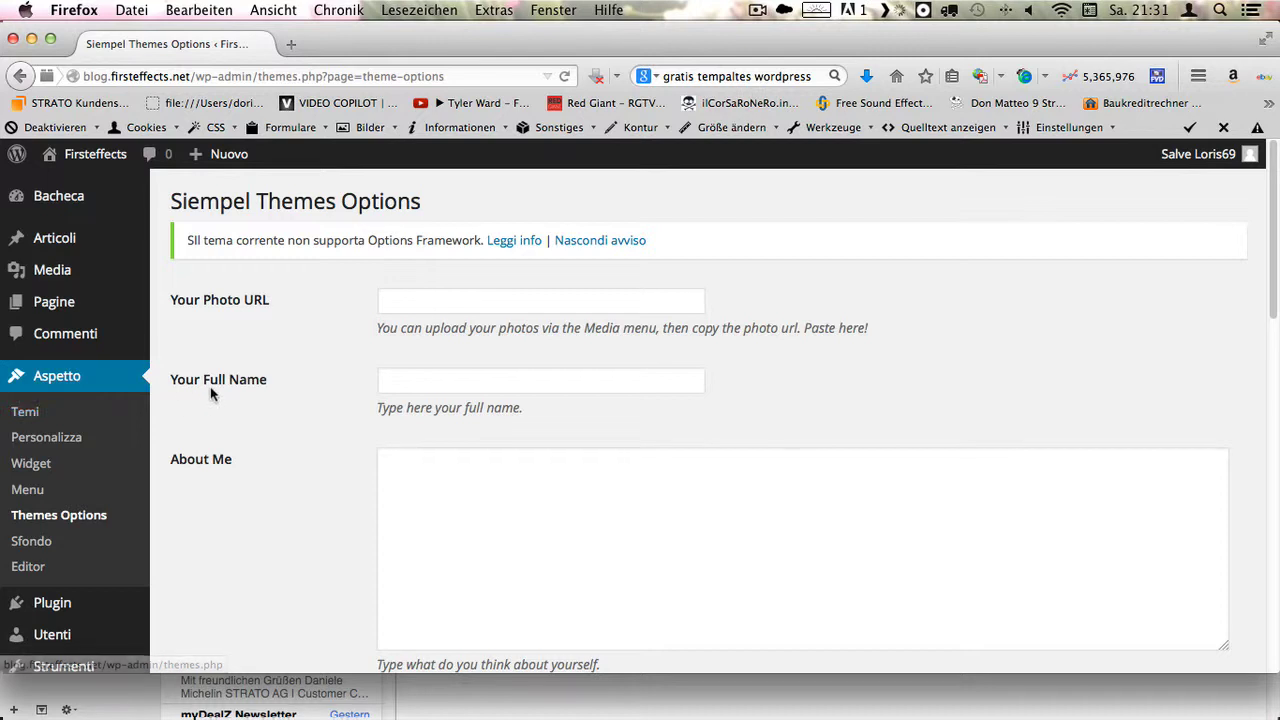
scroll(242, 379, down, 3)
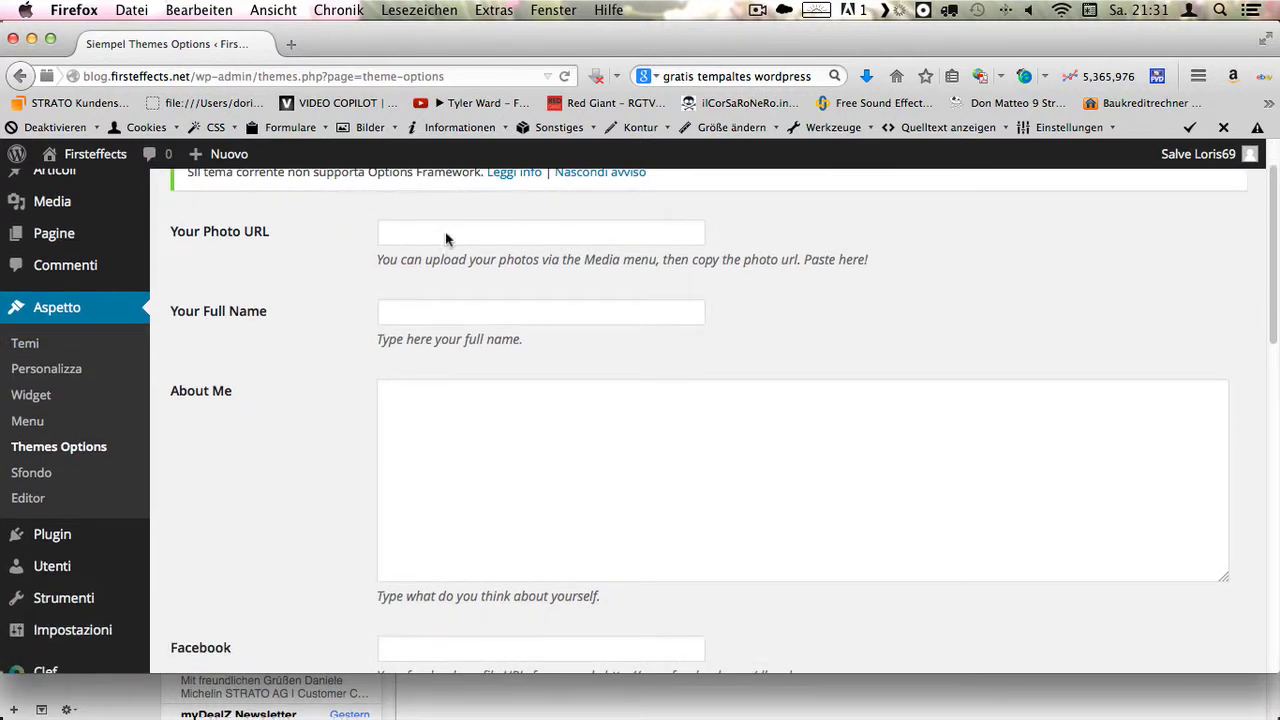
scroll(570, 290, up, 3)
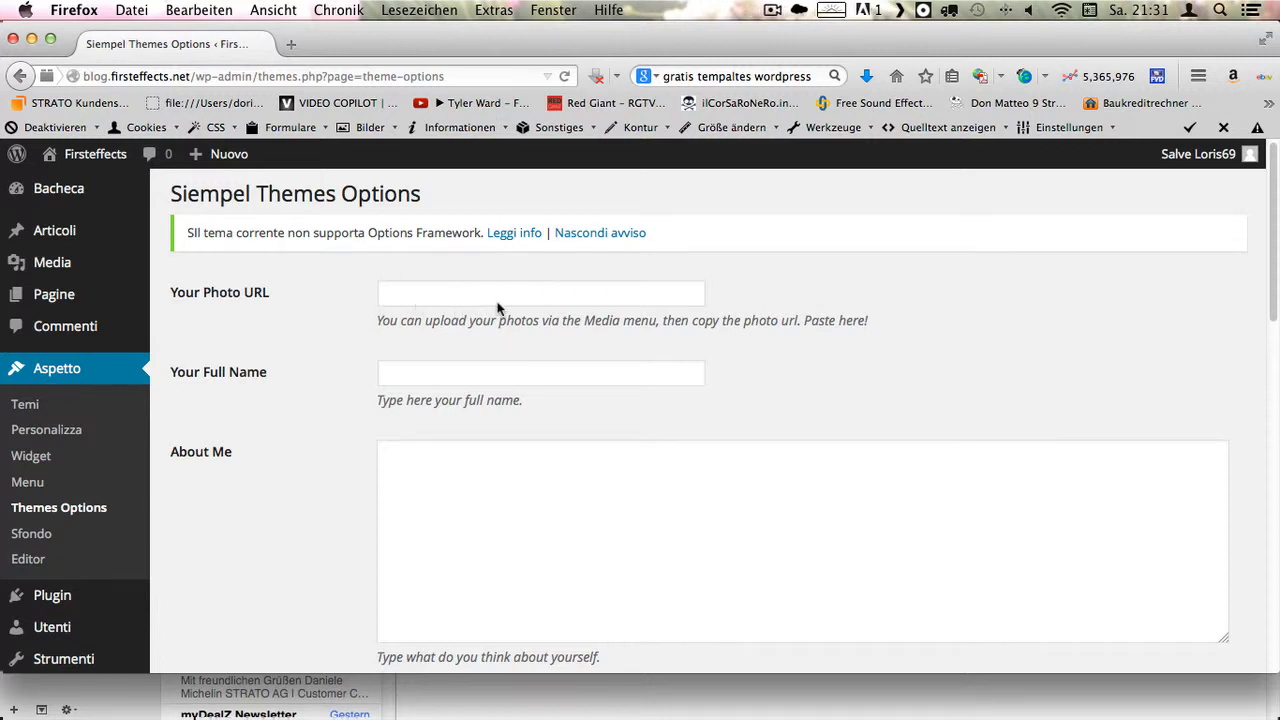
scroll(497, 308, down, 7)
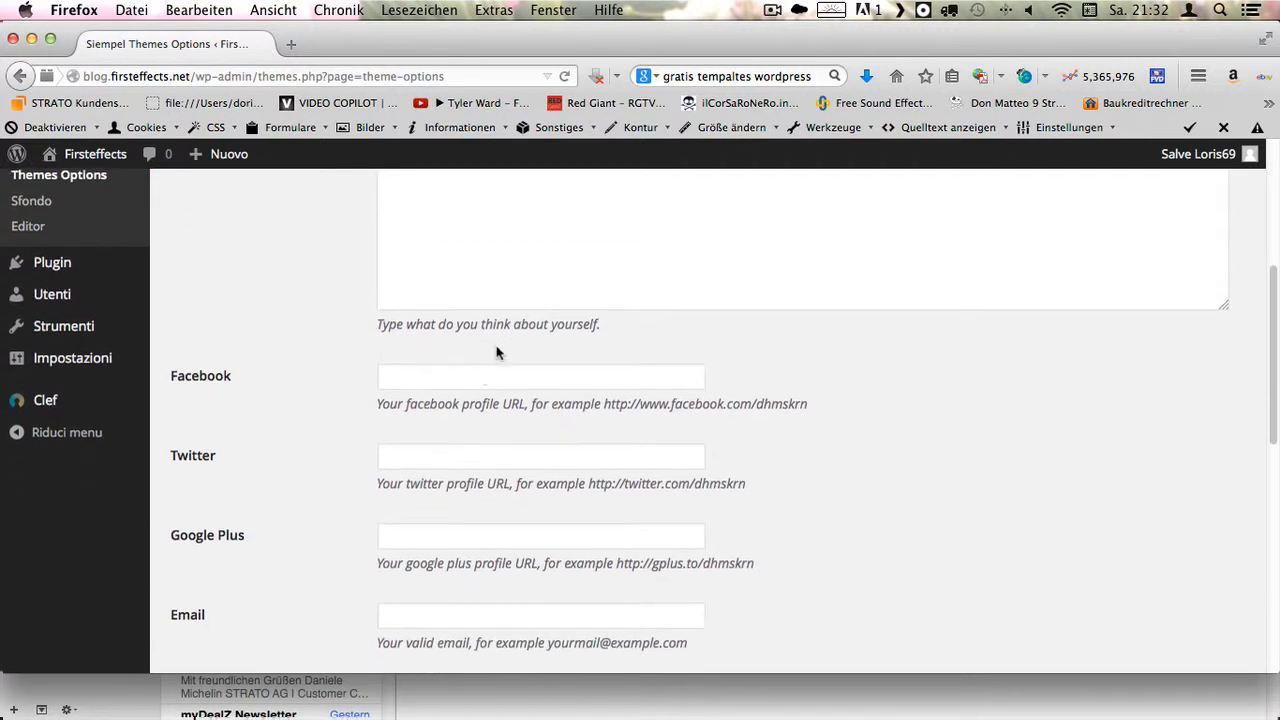
scroll(497, 352, down, 5)
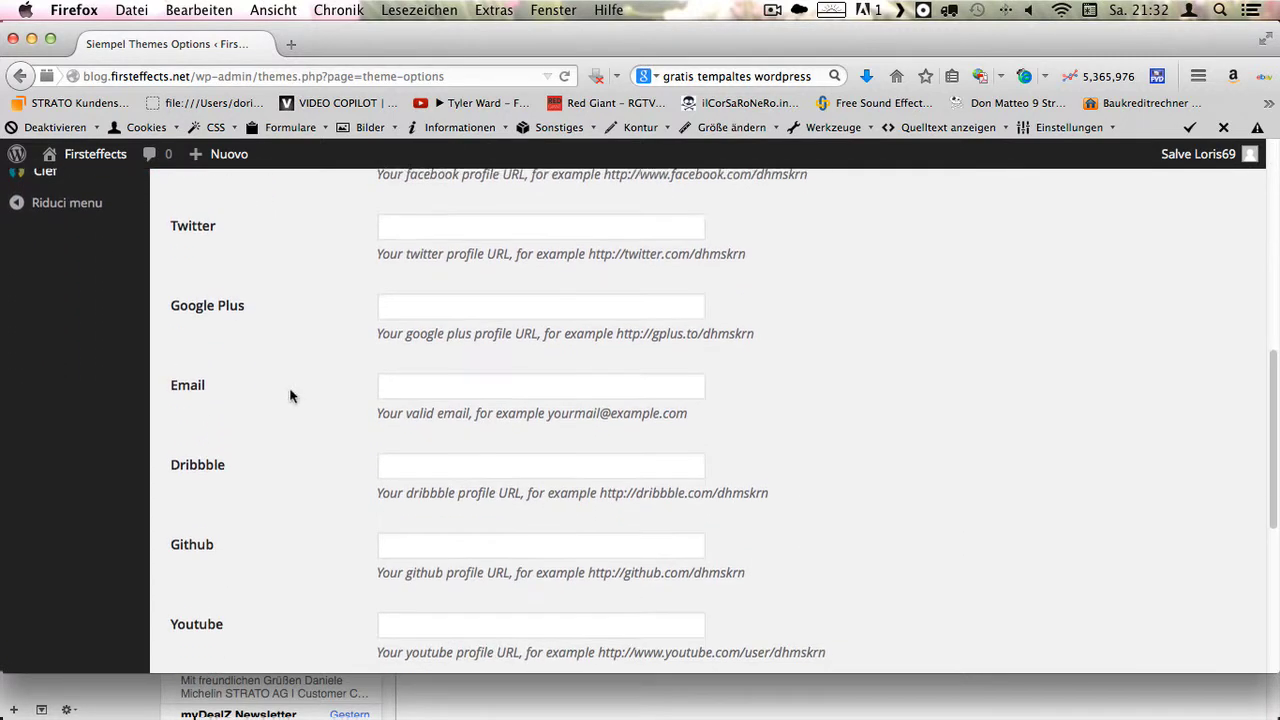
scroll(414, 343, down, 8)
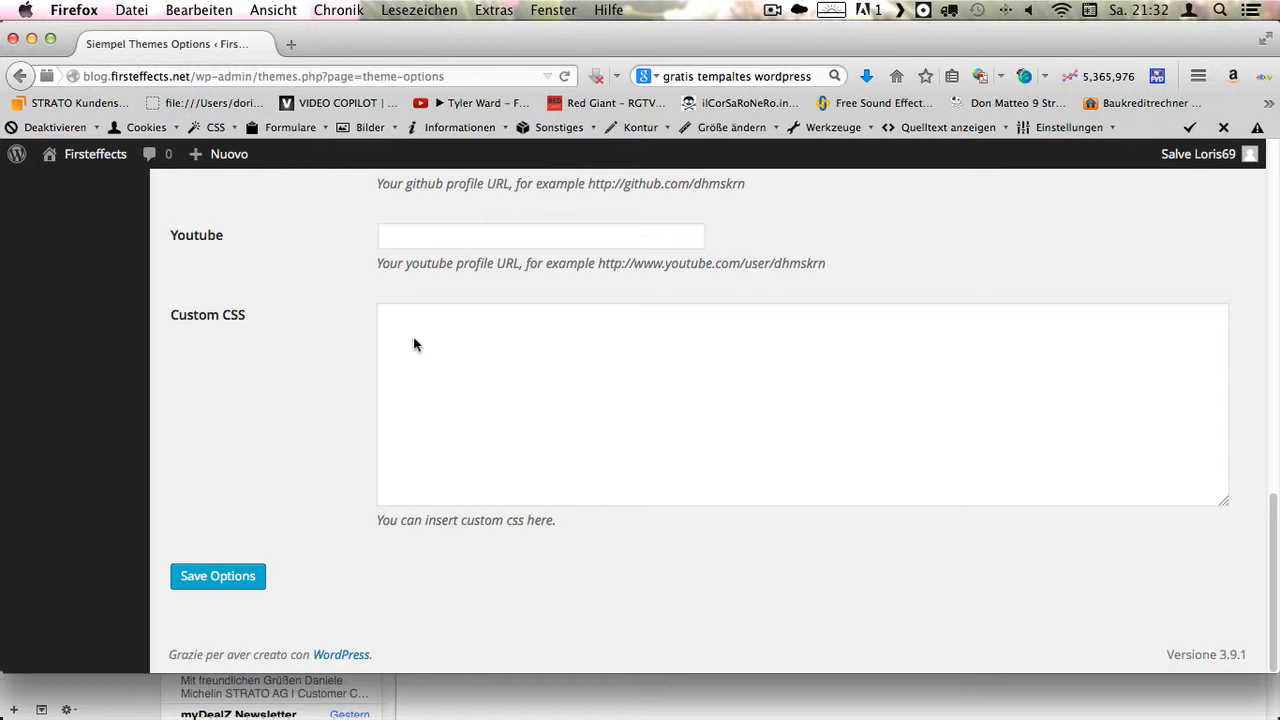
scroll(380, 361, up, 20)
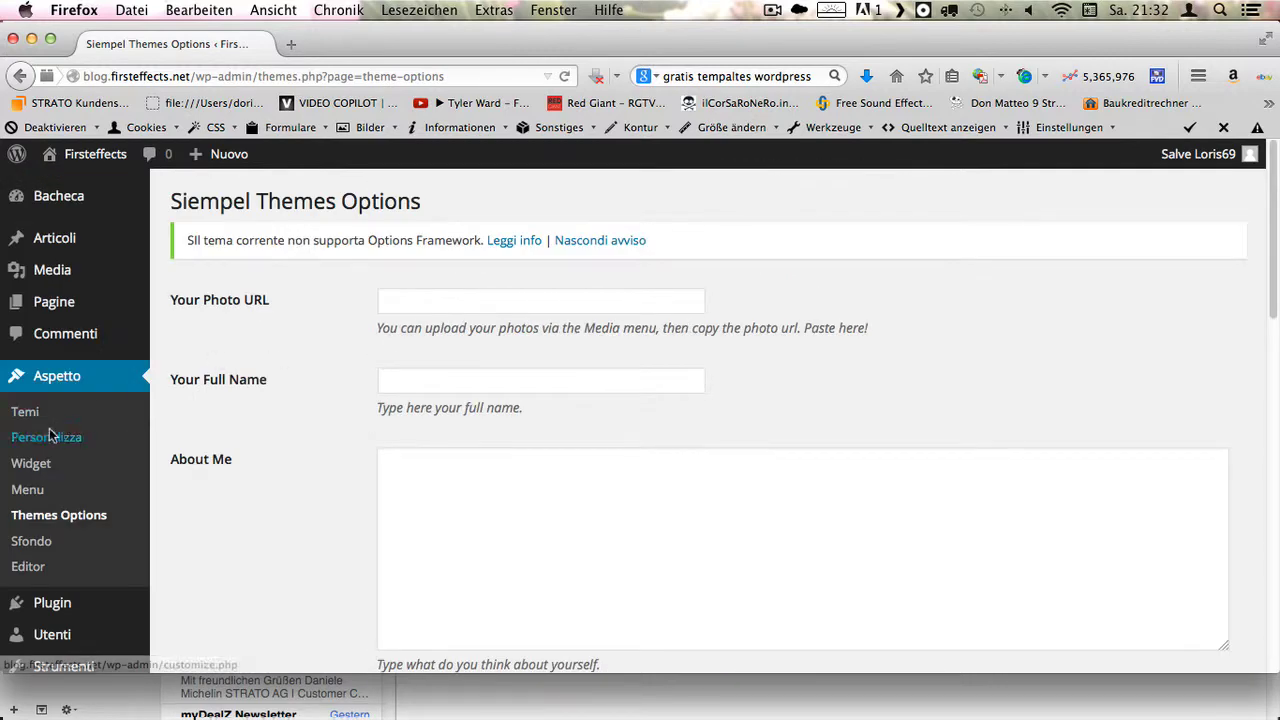
click(16, 416)
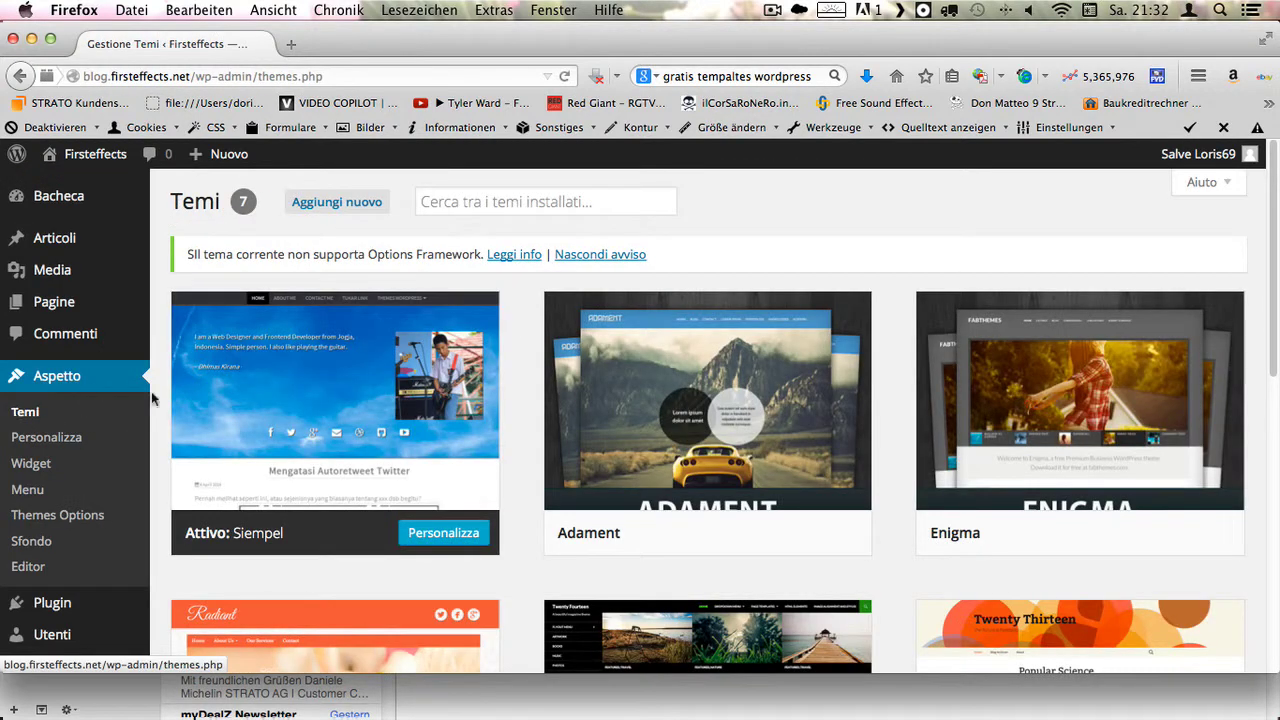
- Find the Radiant theme card and activate Radiant as the blog's theme
scroll(728, 364, down, 7)
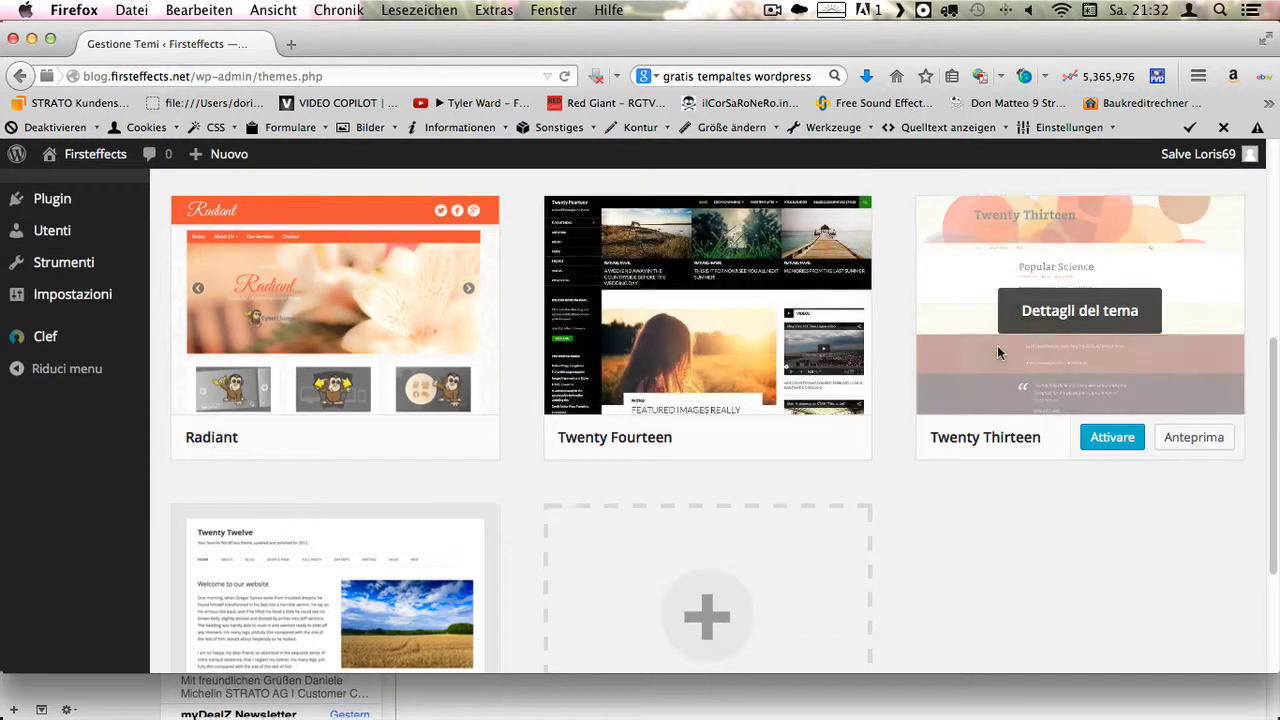
scroll(794, 366, down, 4)
scroll(668, 371, up, 7)
scroll(351, 361, up, 5)
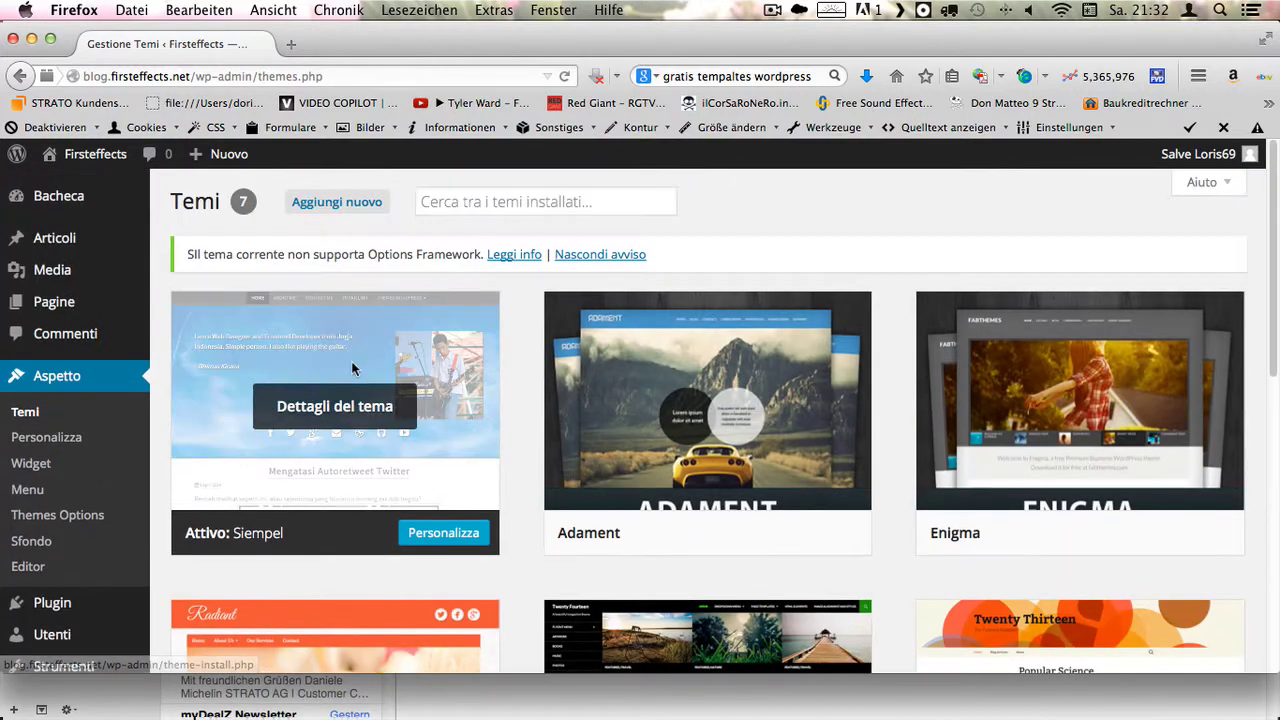
scroll(300, 430, down, 5)
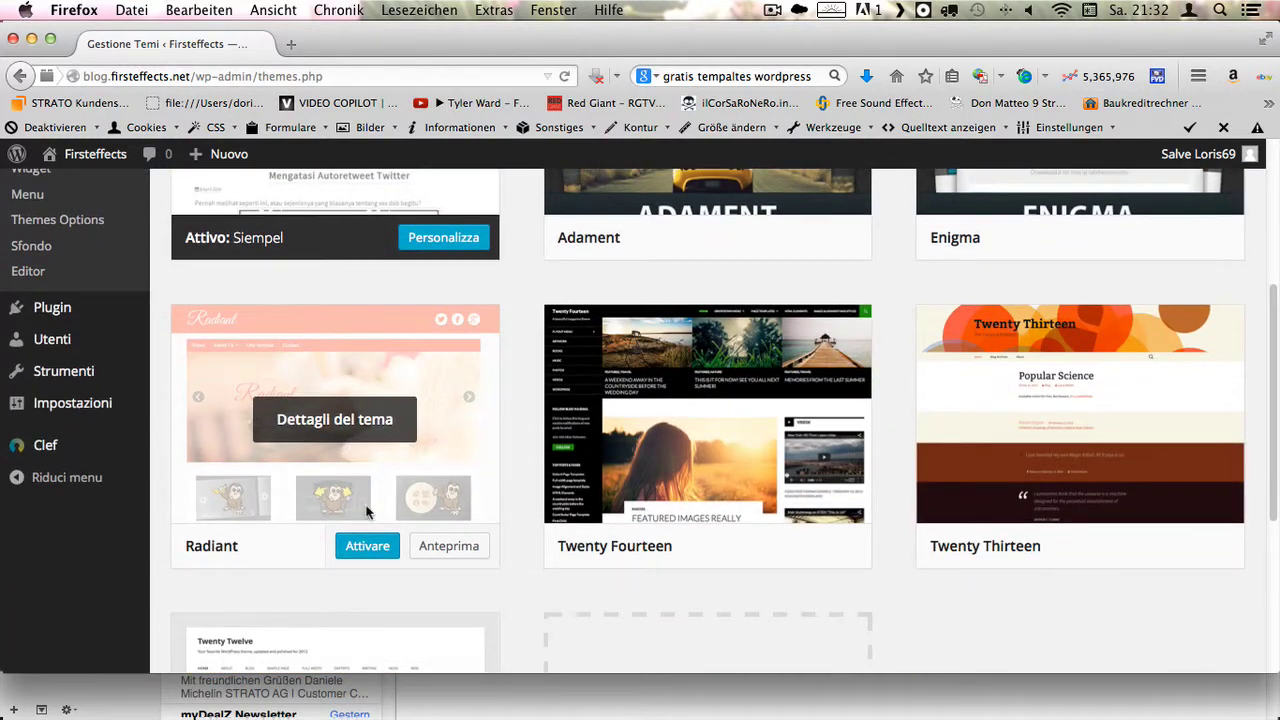
click(370, 551)
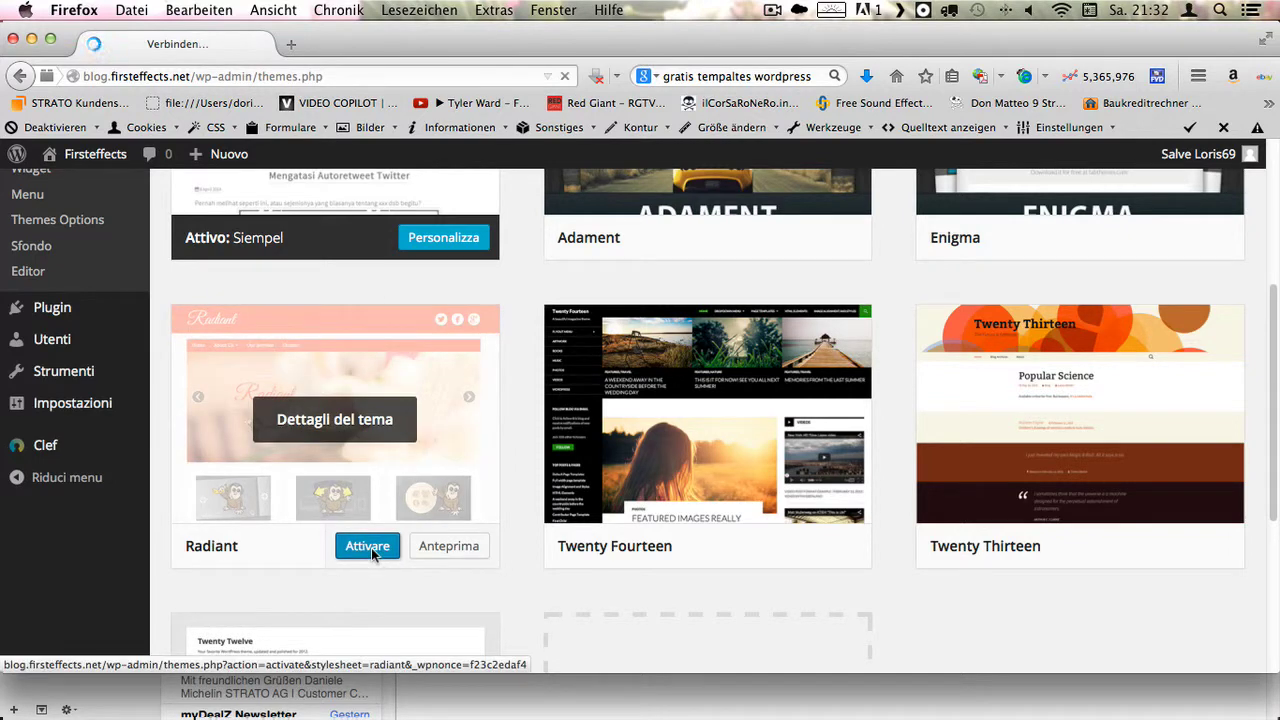
- Open the Radiant Theme Options page from the Aspetto menu
scroll(380, 514, down, 3)
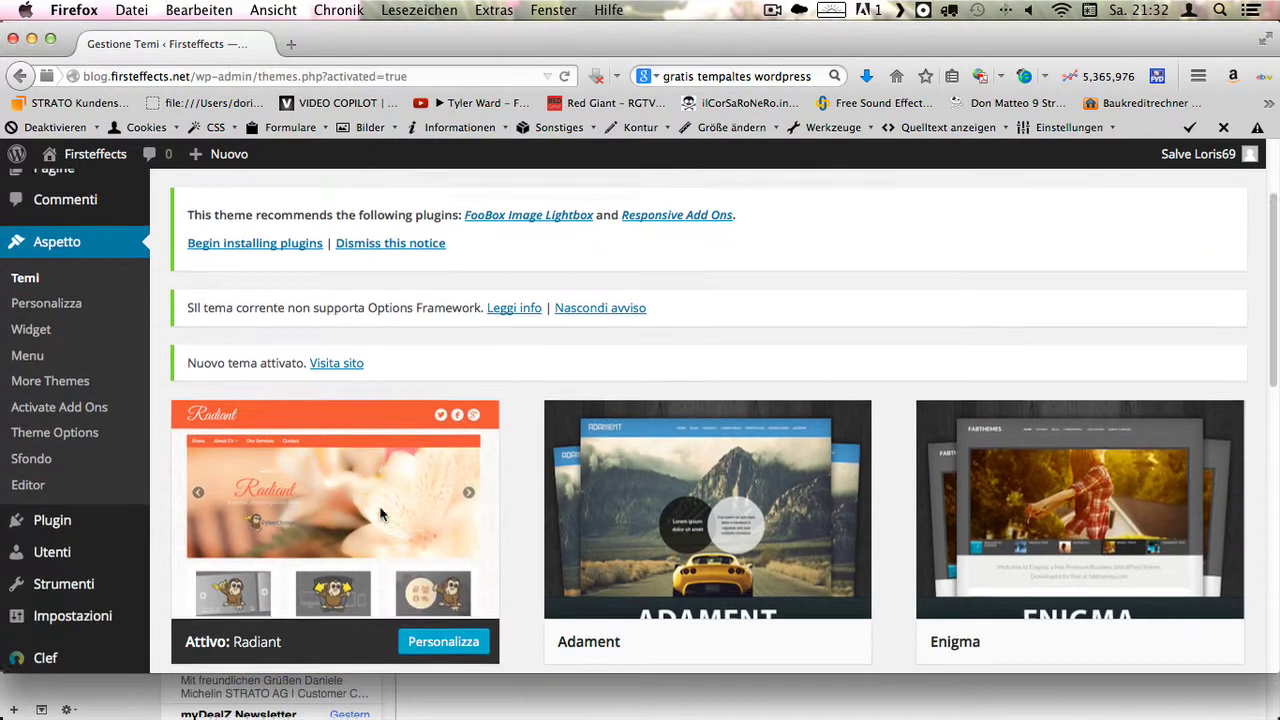
scroll(400, 495, up, 3)
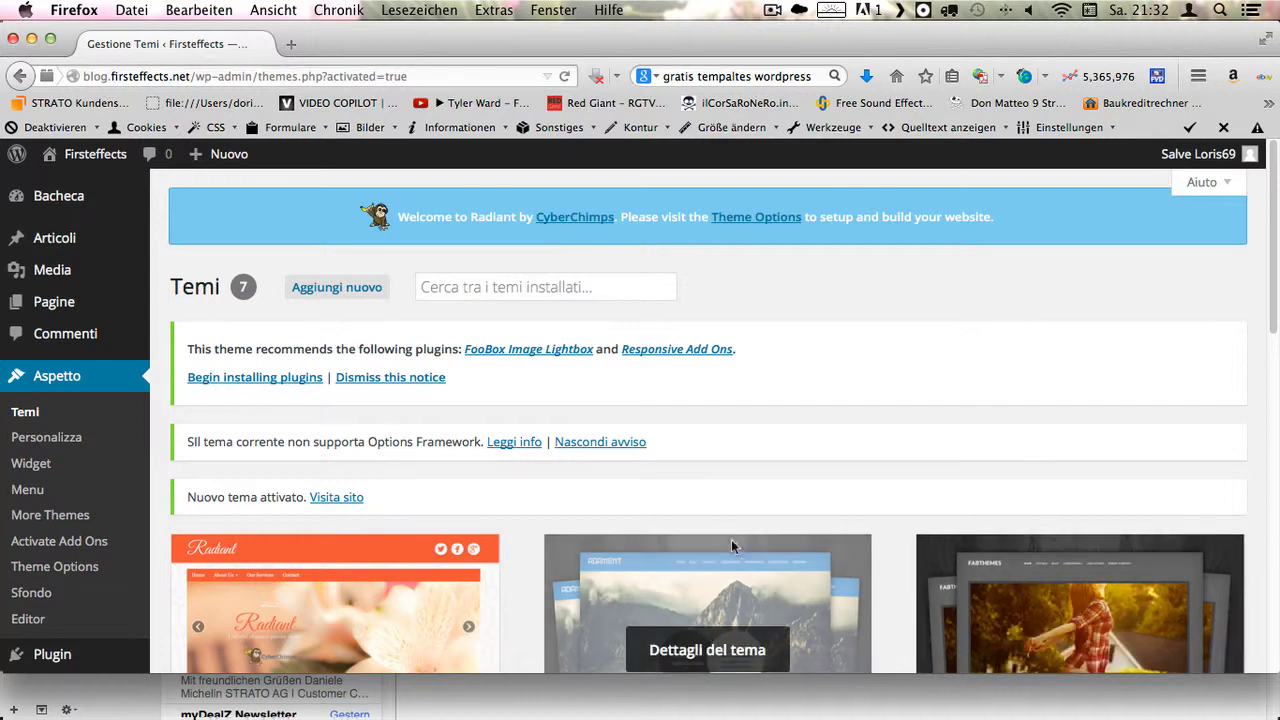
scroll(732, 546, down, 3)
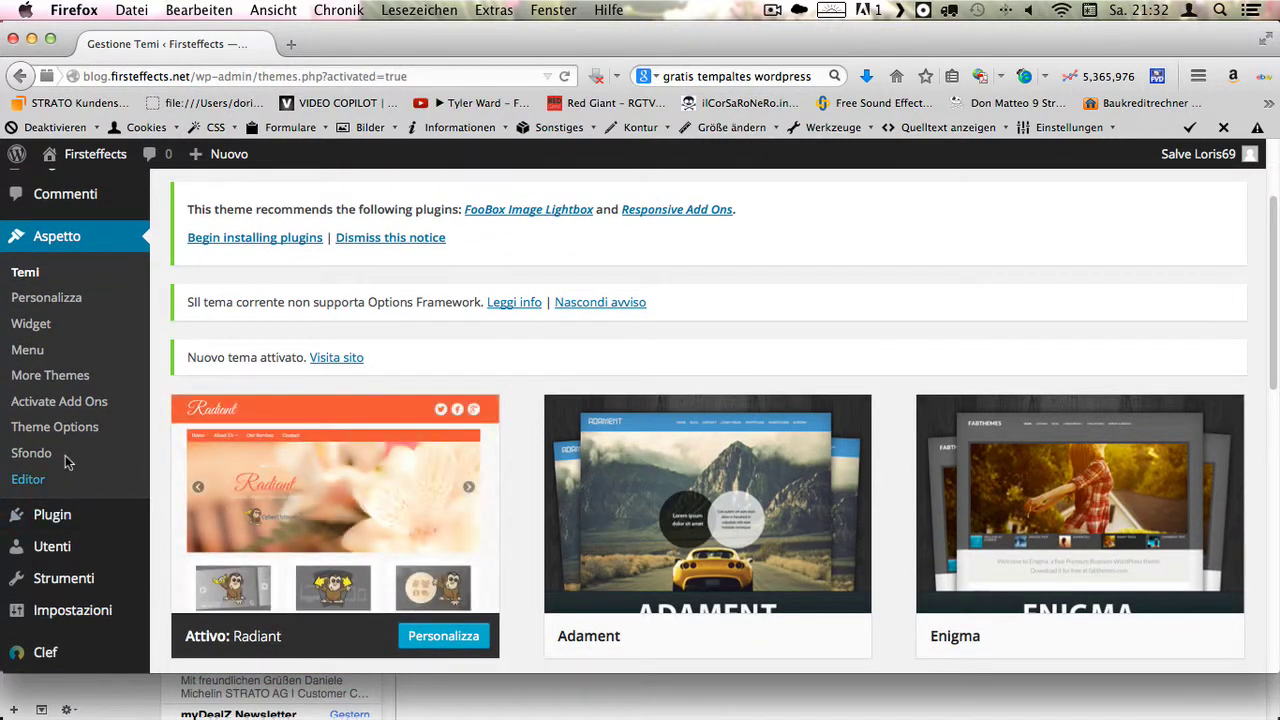
click(76, 434)
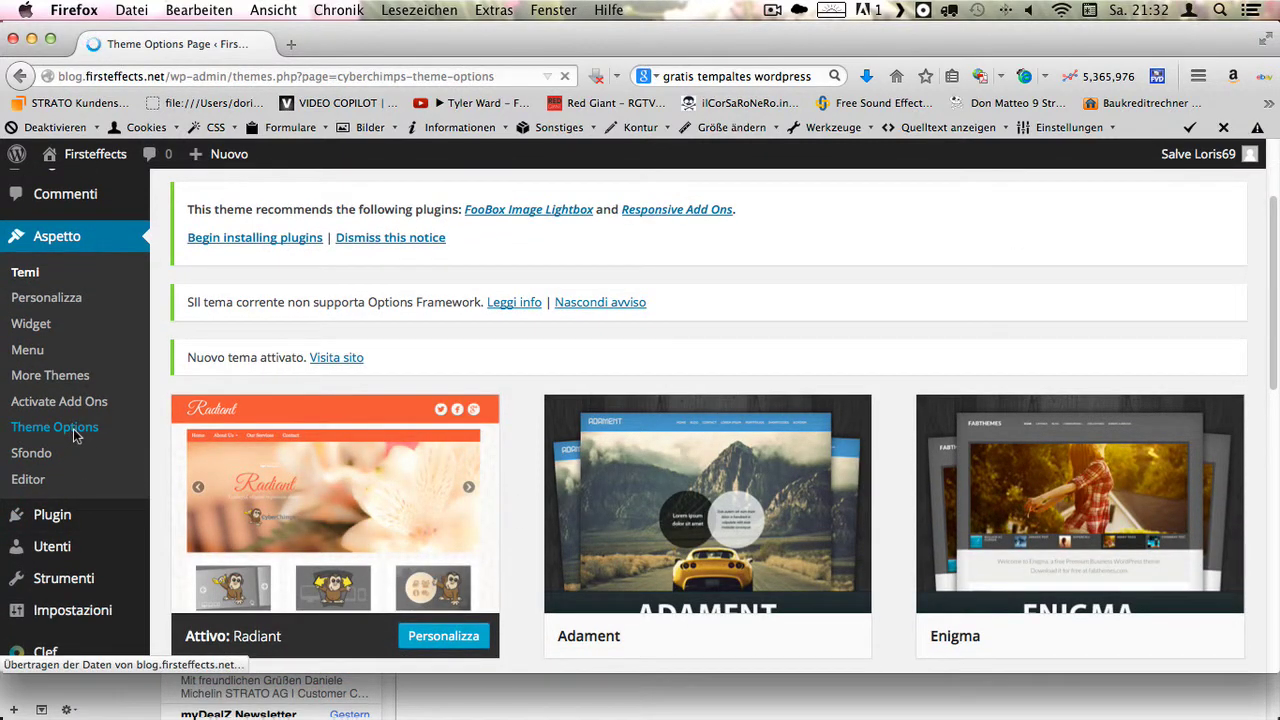
- Review Radiant's Design Layout Options, then switch to the Header section showing Logo + Icons
scroll(572, 533, down, 3)
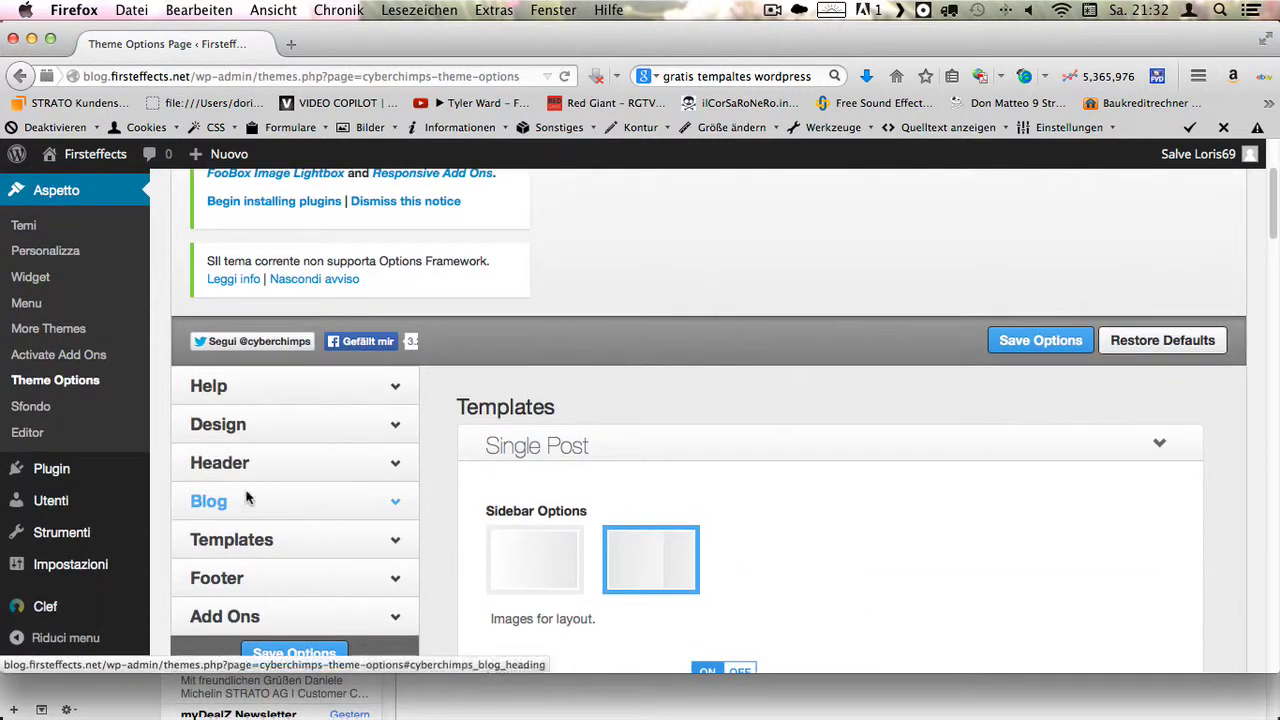
scroll(399, 413, up, 3)
scroll(399, 404, down, 4)
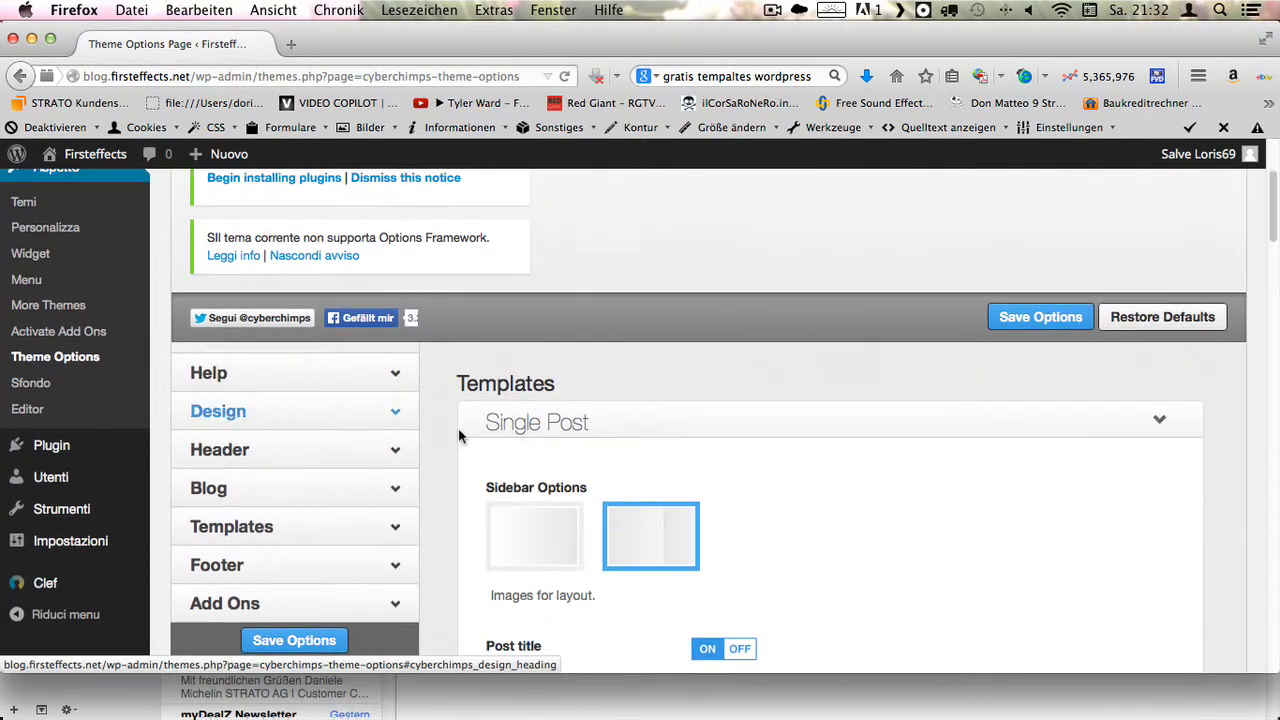
click(303, 420)
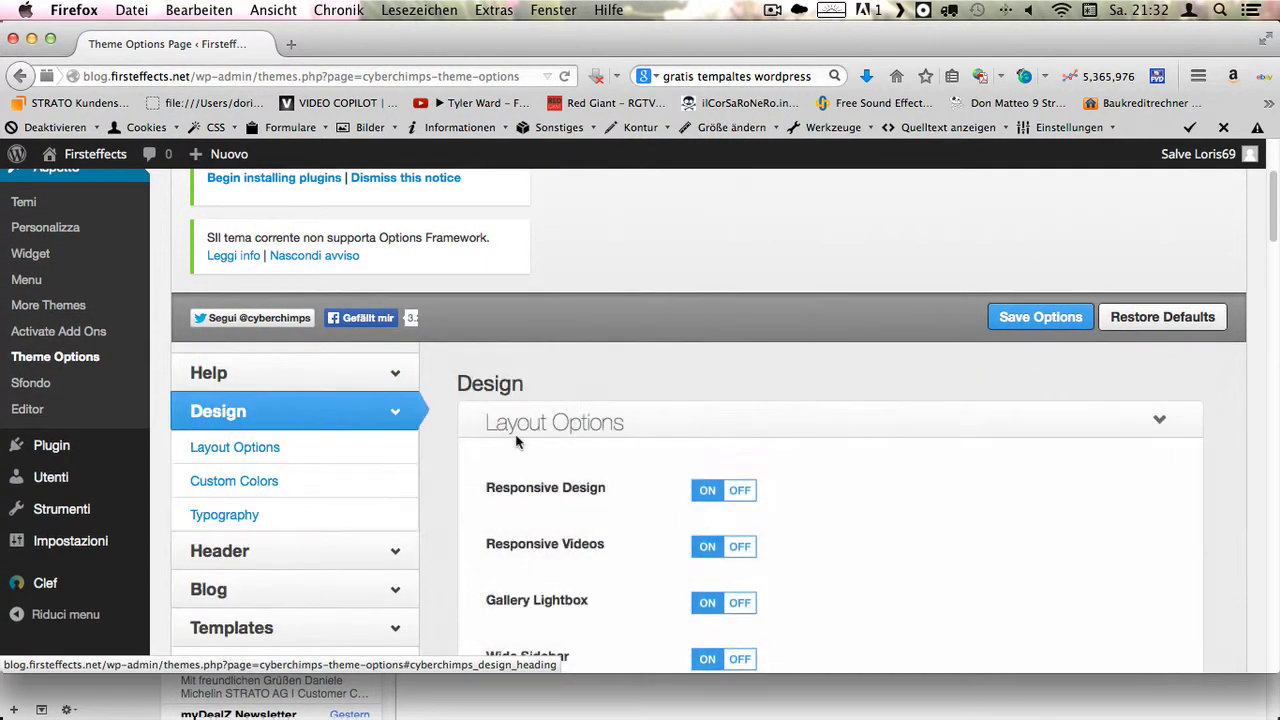
scroll(869, 499, down, 3)
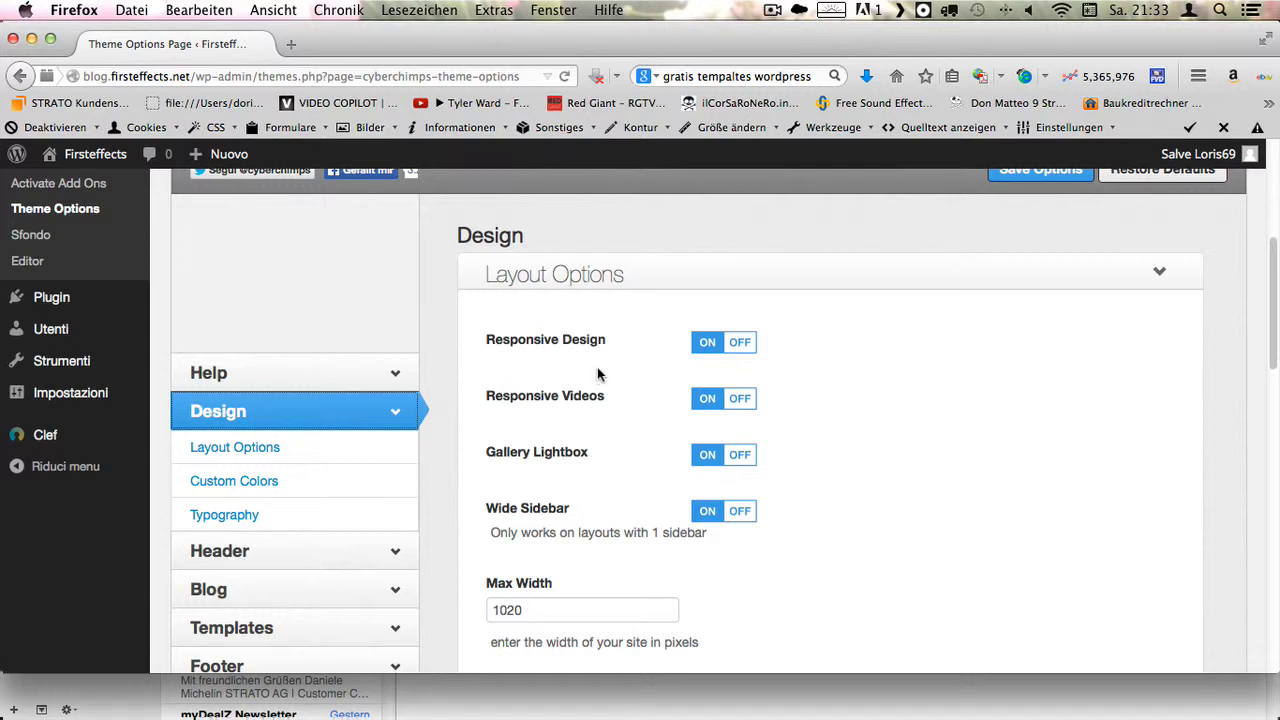
scroll(598, 370, down, 2)
click(296, 550)
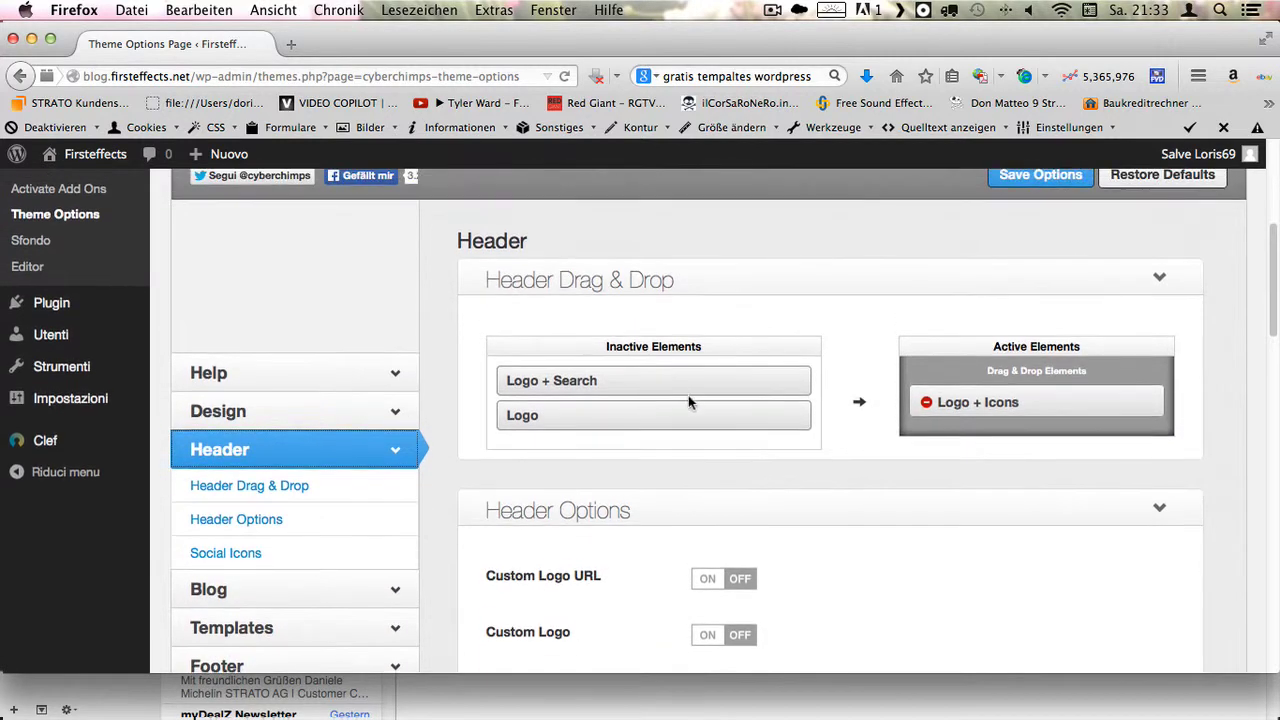
- Set the social icons to the round Twitter, Facebook and RSS style, then view Blog settings
scroll(872, 278, down, 10)
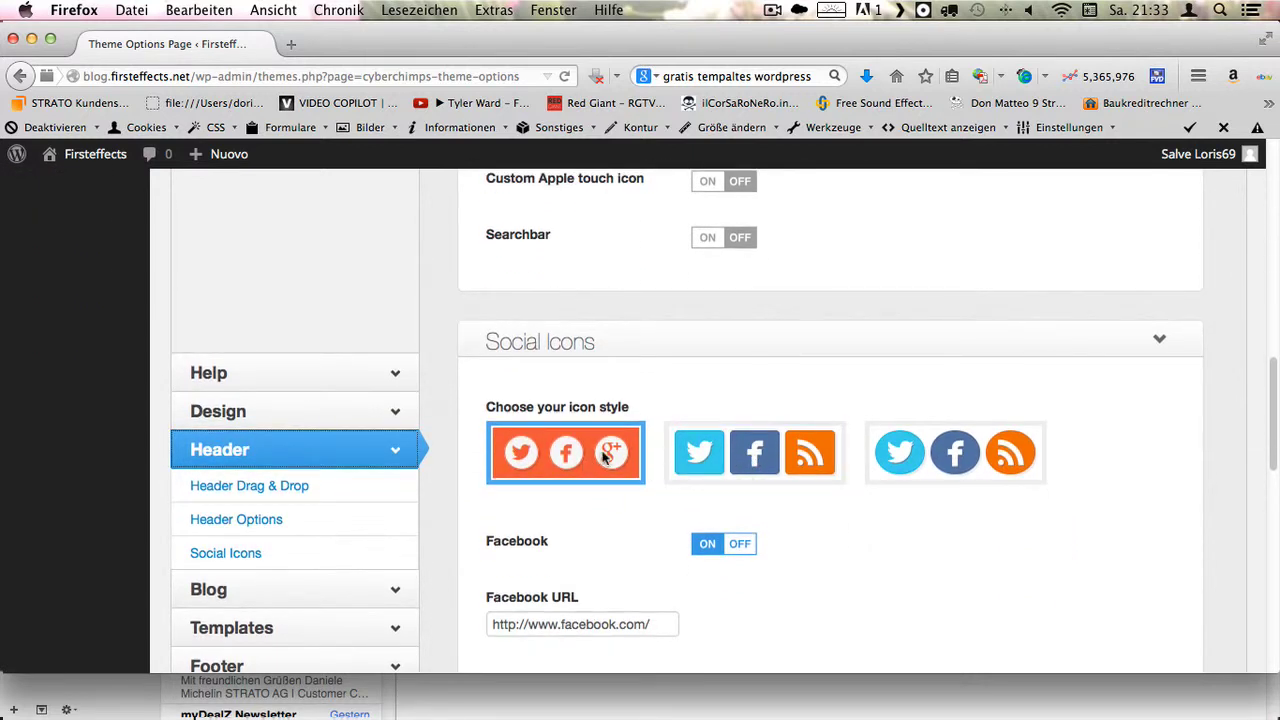
click(745, 455)
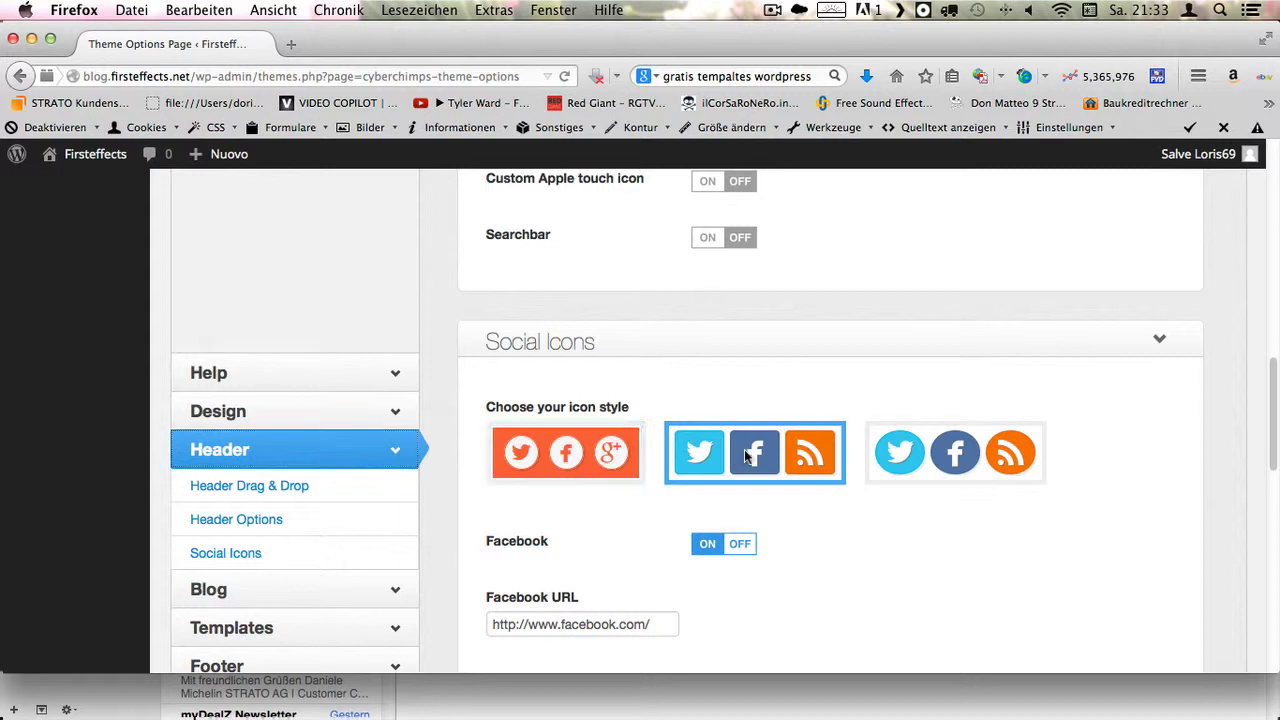
click(960, 460)
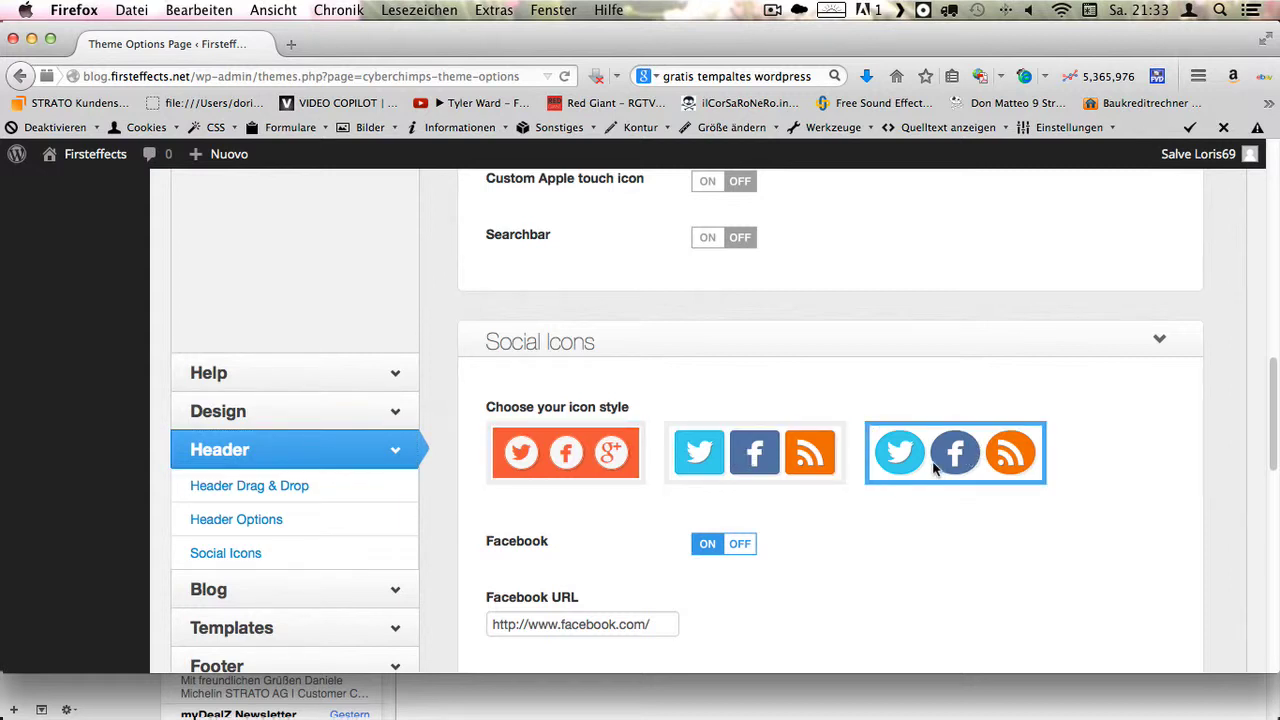
scroll(935, 470, down, 10)
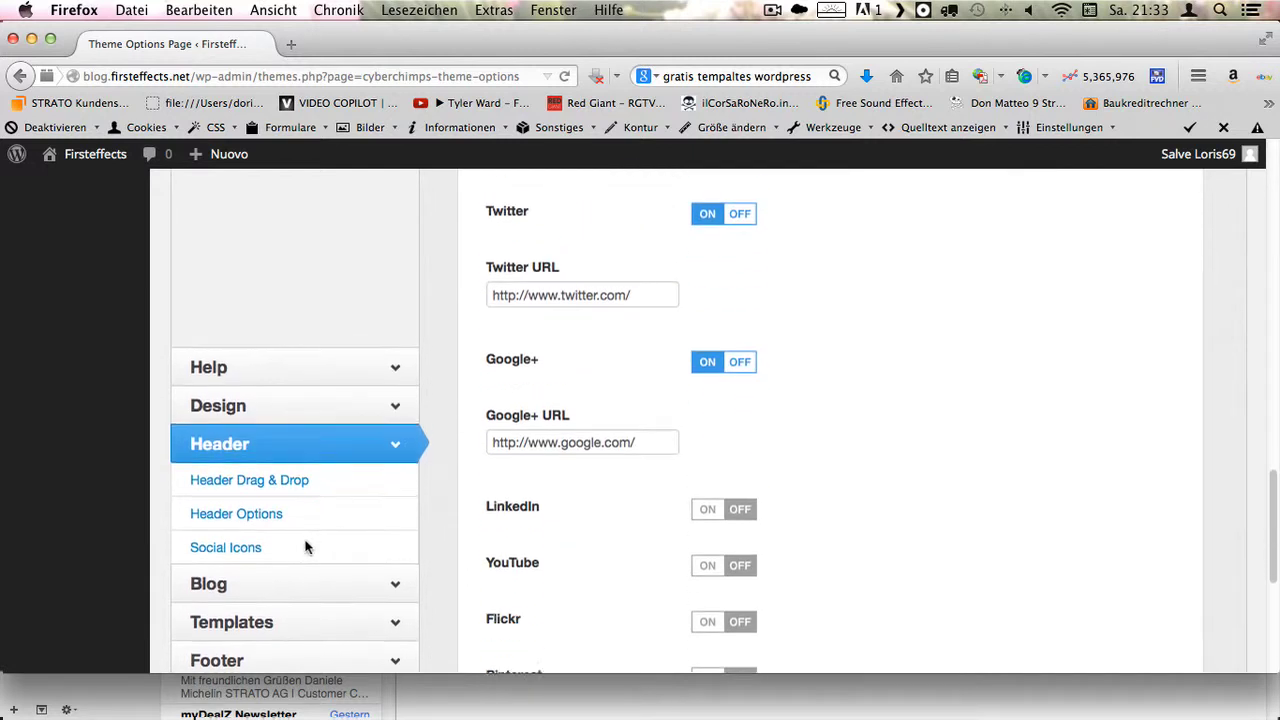
click(324, 597)
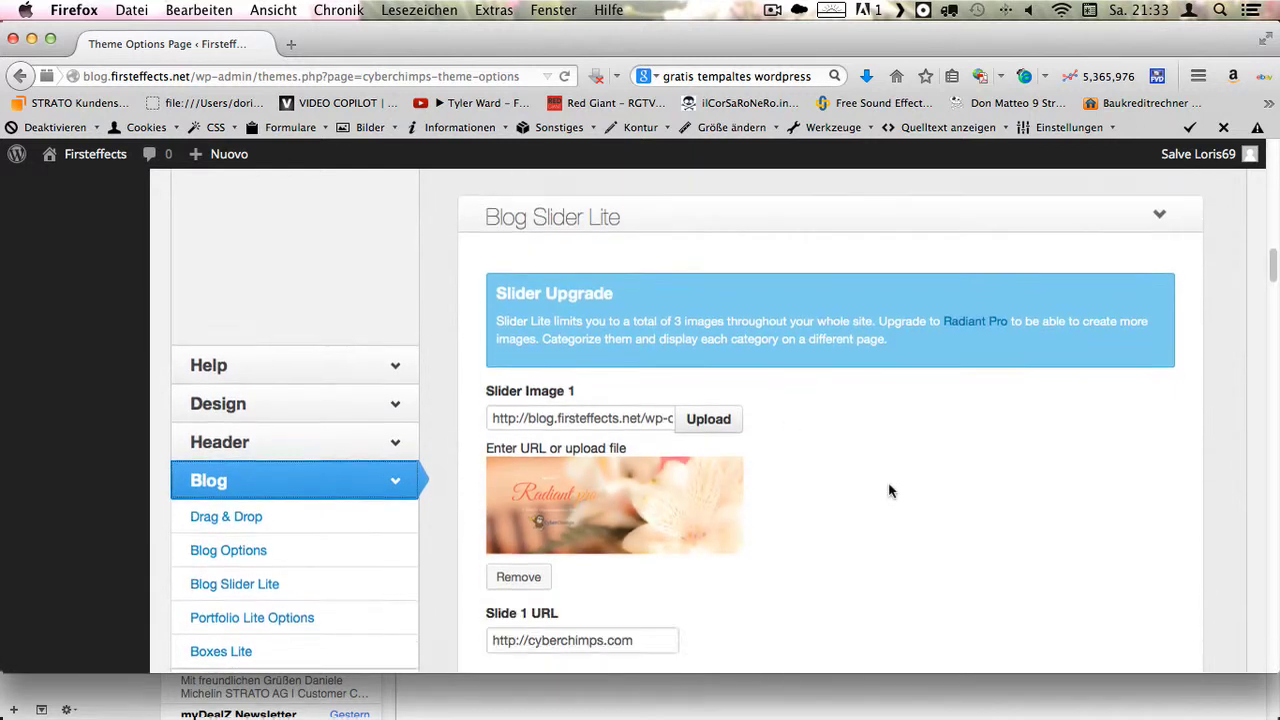
scroll(613, 450, down, 2)
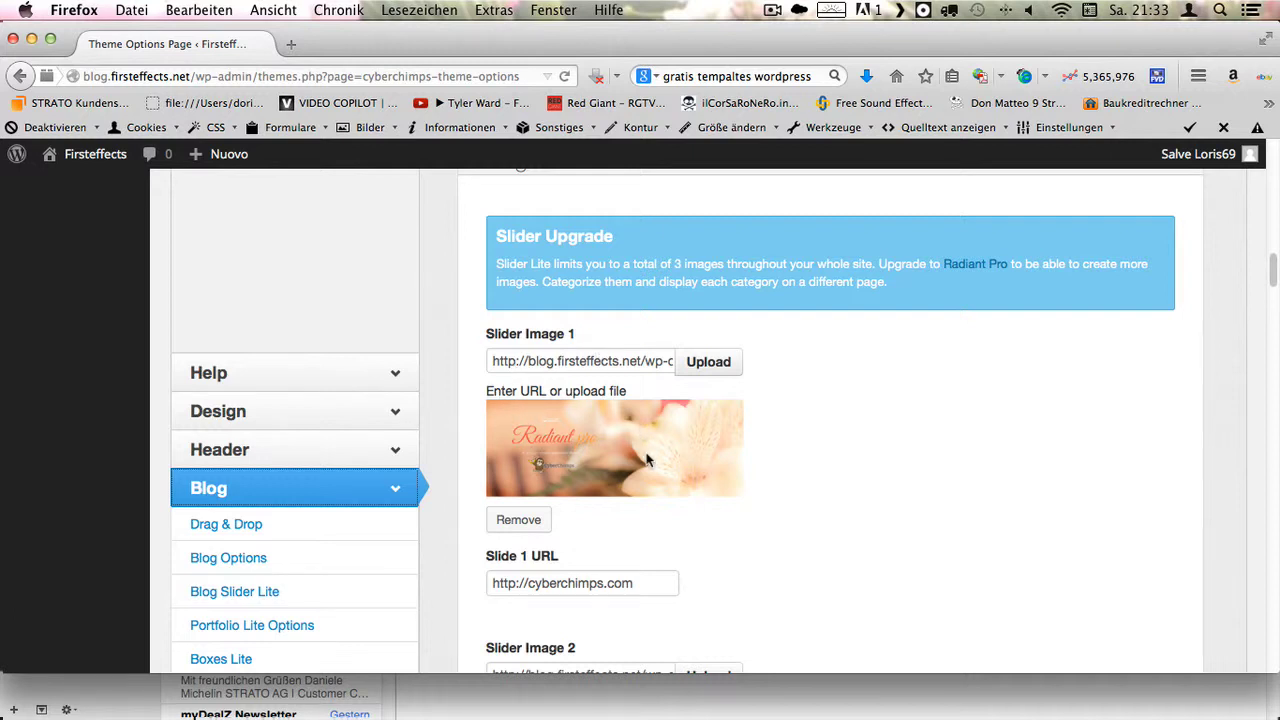
scroll(650, 468, down, 5)
scroll(650, 486, down, 7)
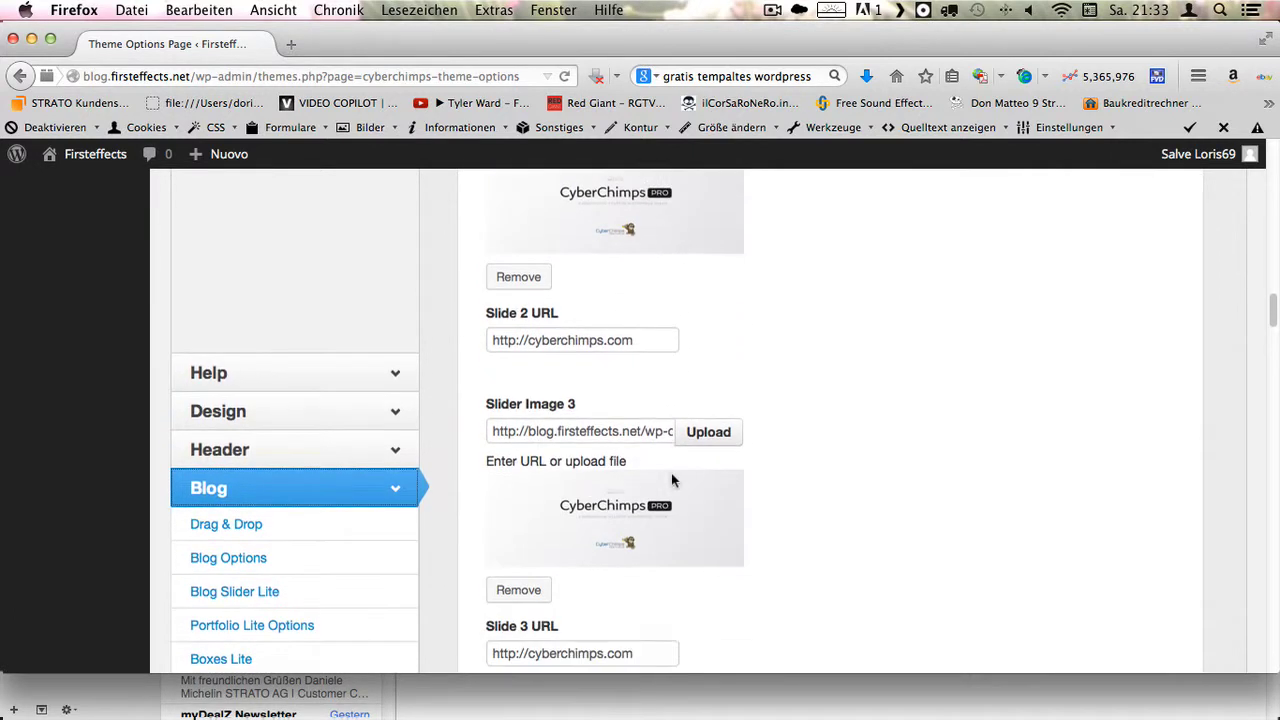
scroll(695, 556, down, 4)
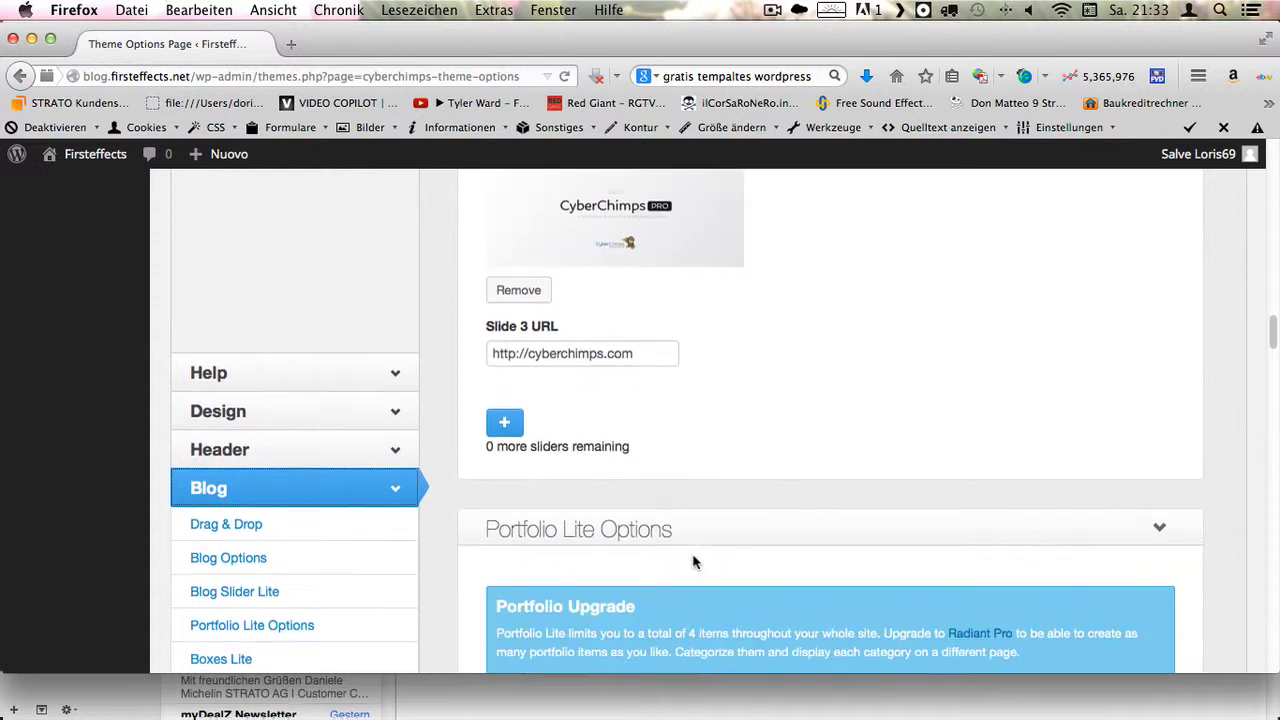
scroll(697, 551, up, 9)
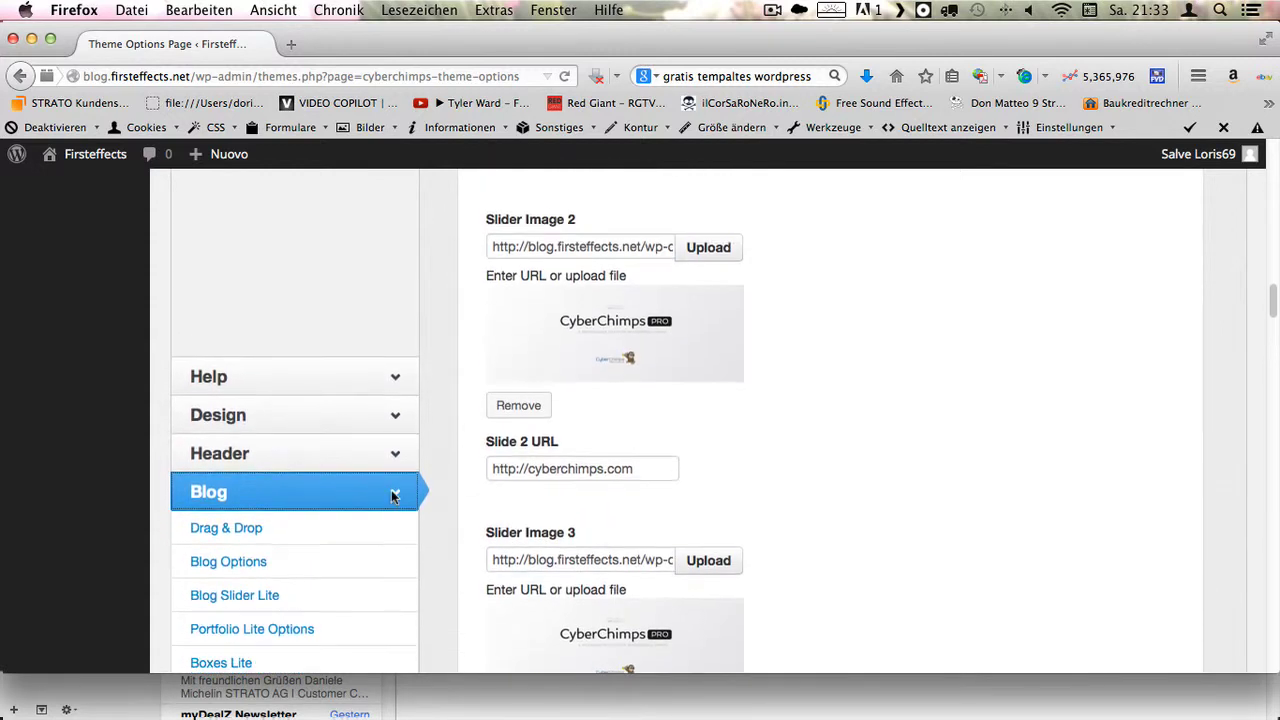
scroll(600, 340, up, 6)
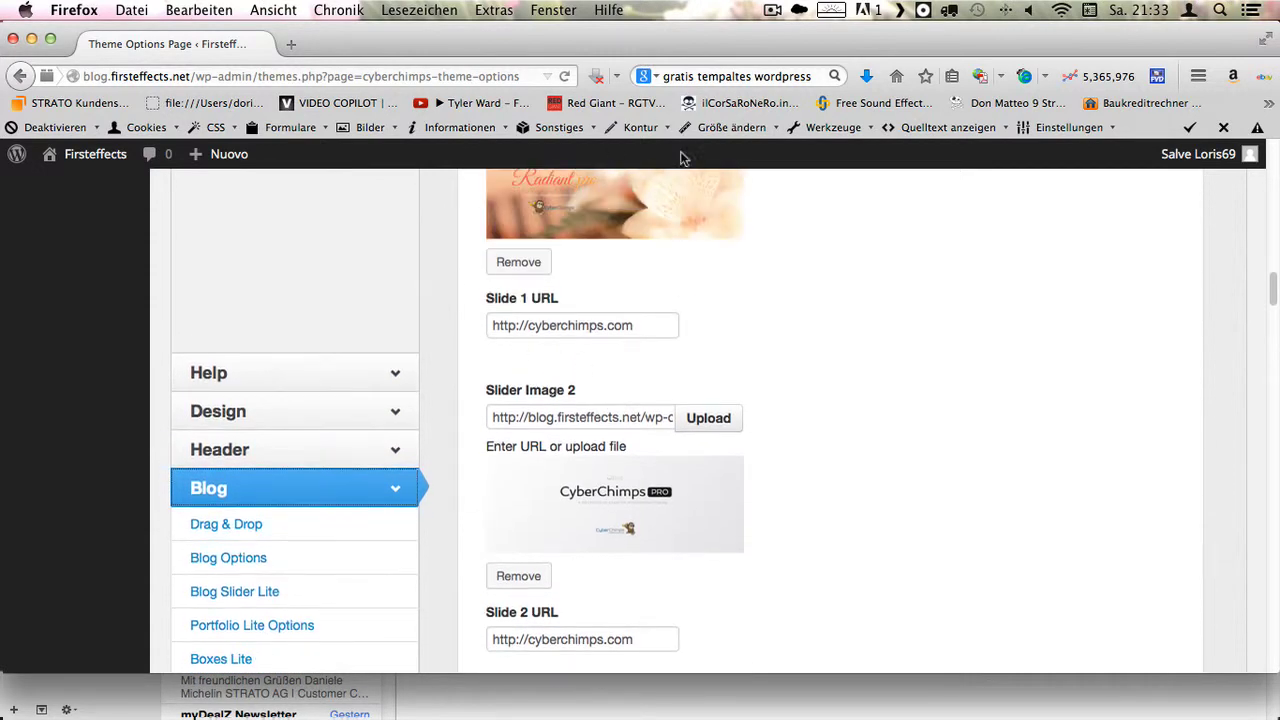
scroll(651, 377, down, 13)
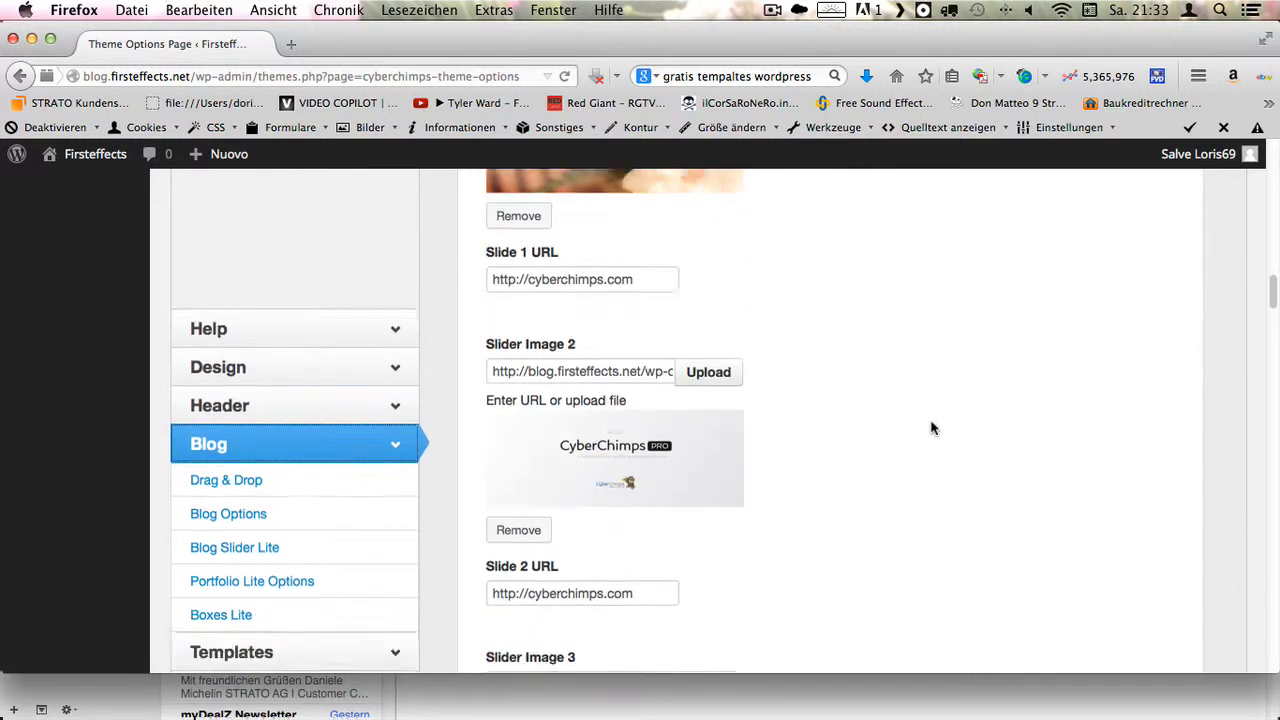
scroll(890, 432, down, 2)
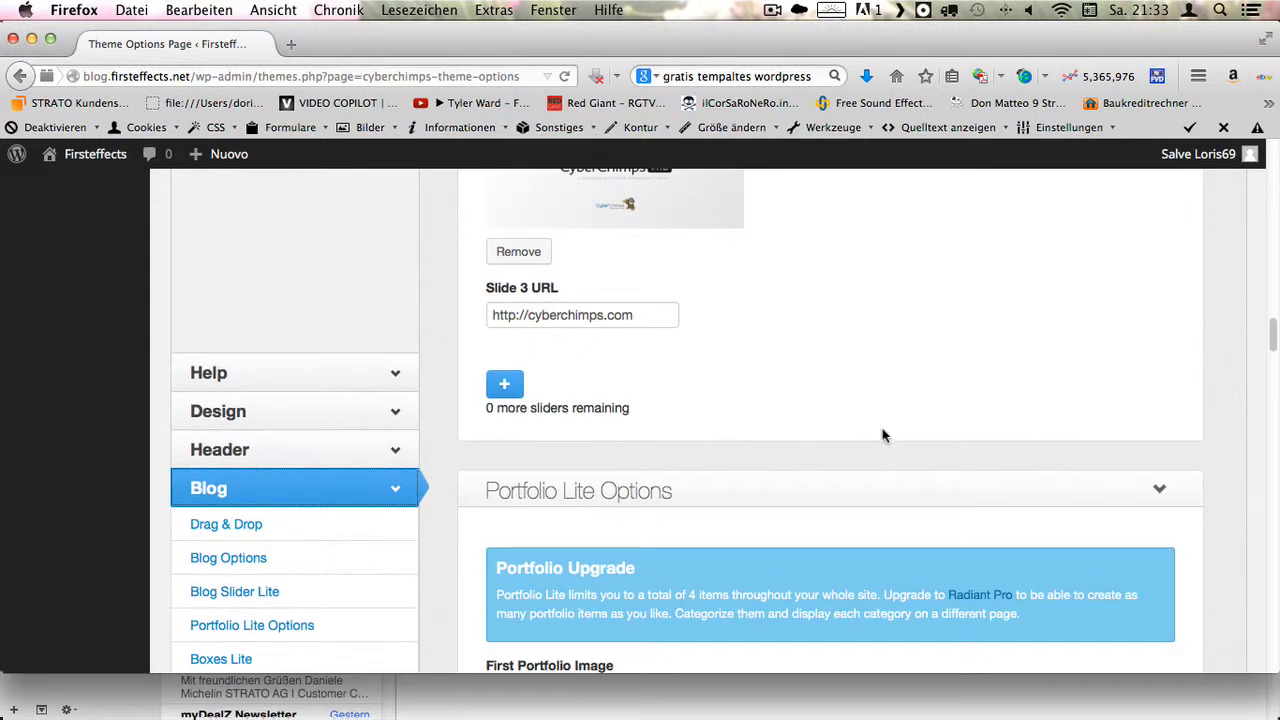
scroll(851, 426, up, 3)
scroll(838, 442, up, 6)
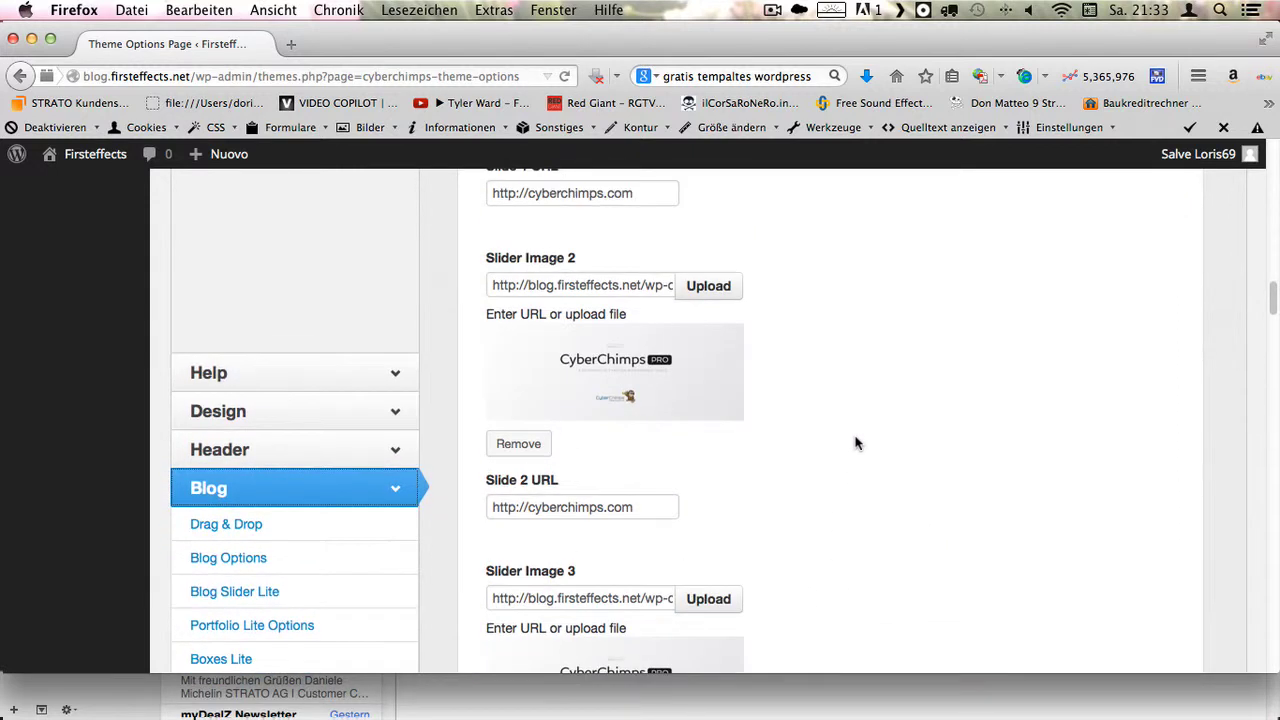
scroll(757, 474, up, 5)
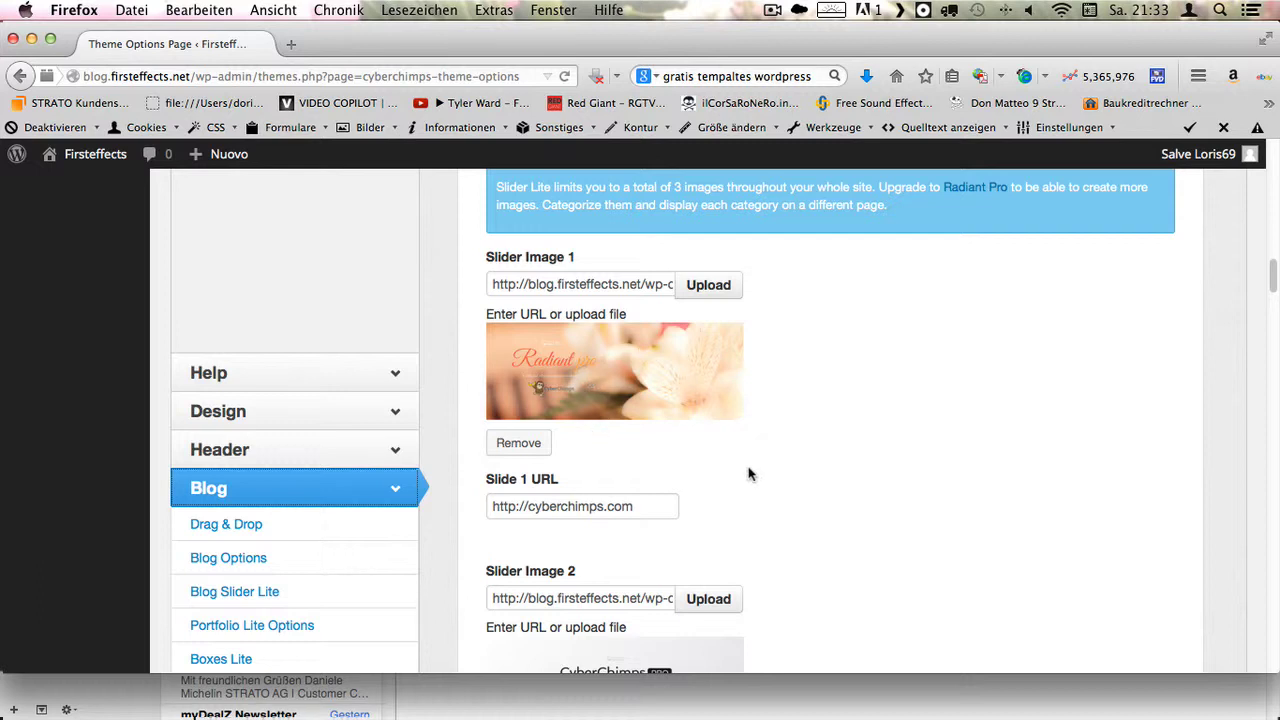
scroll(745, 463, down, 1)
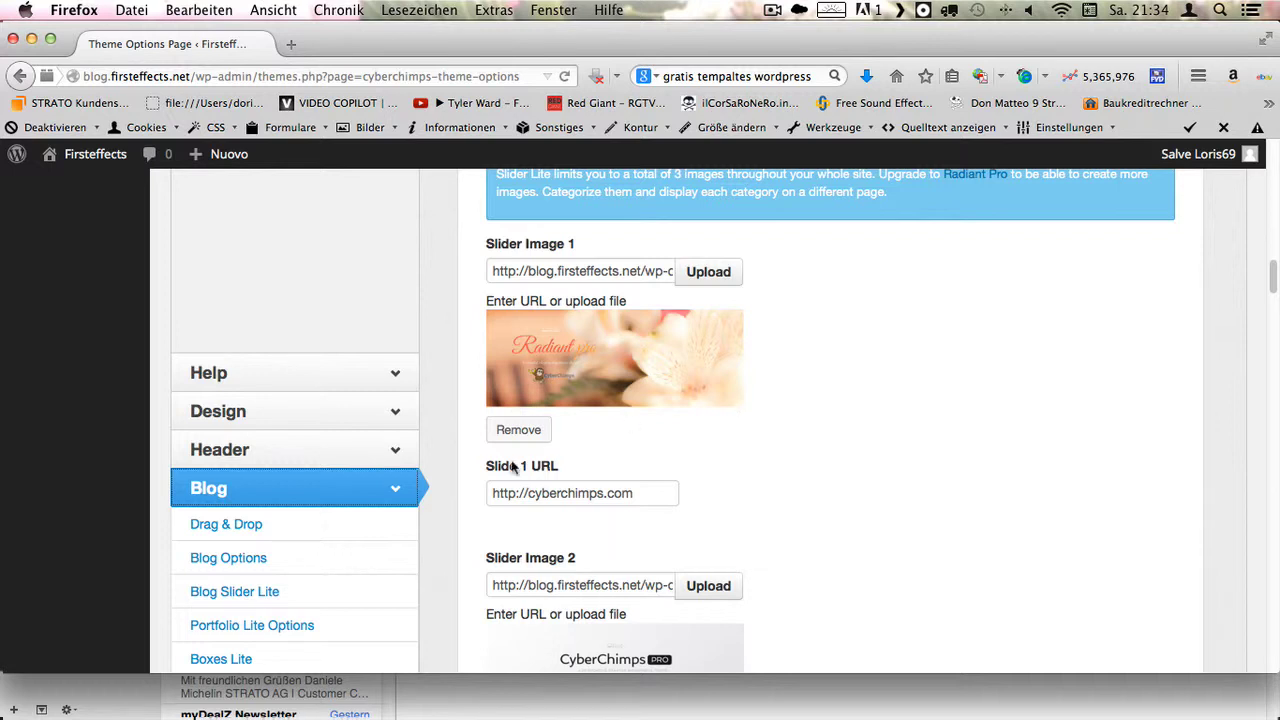
scroll(500, 470, down, 10)
scroll(325, 527, up, 15)
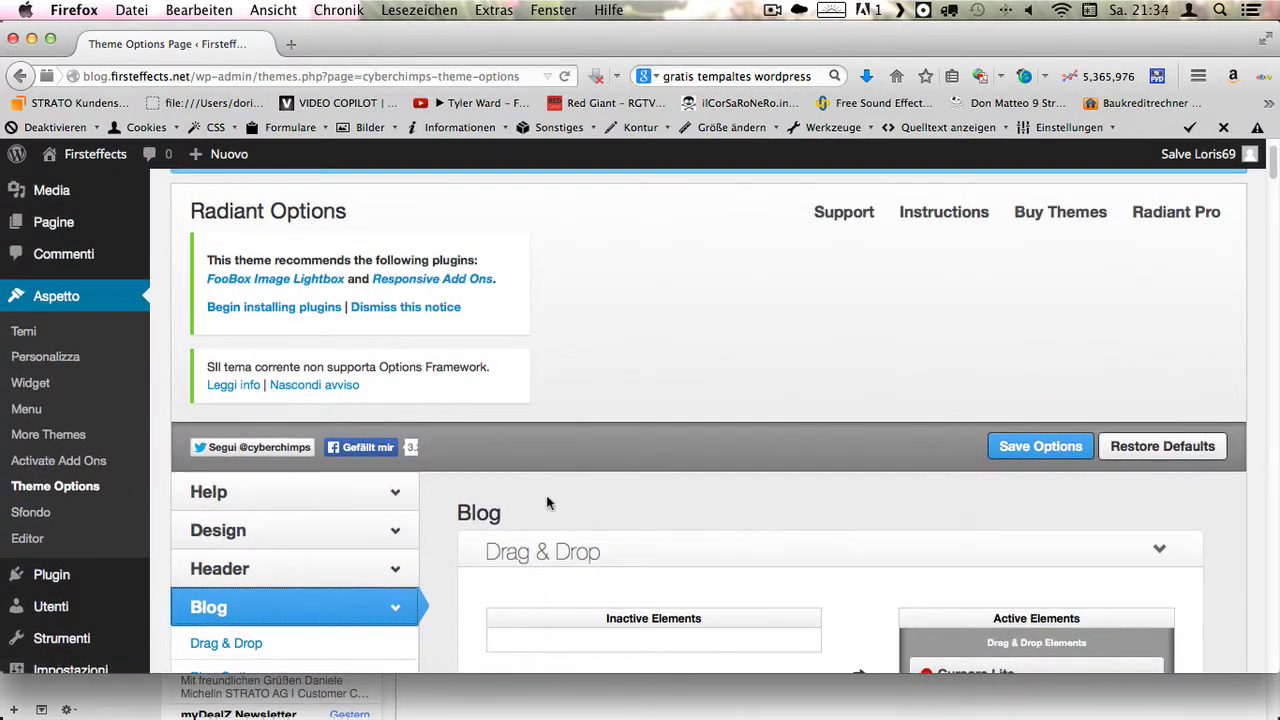
scroll(798, 494, down, 4)
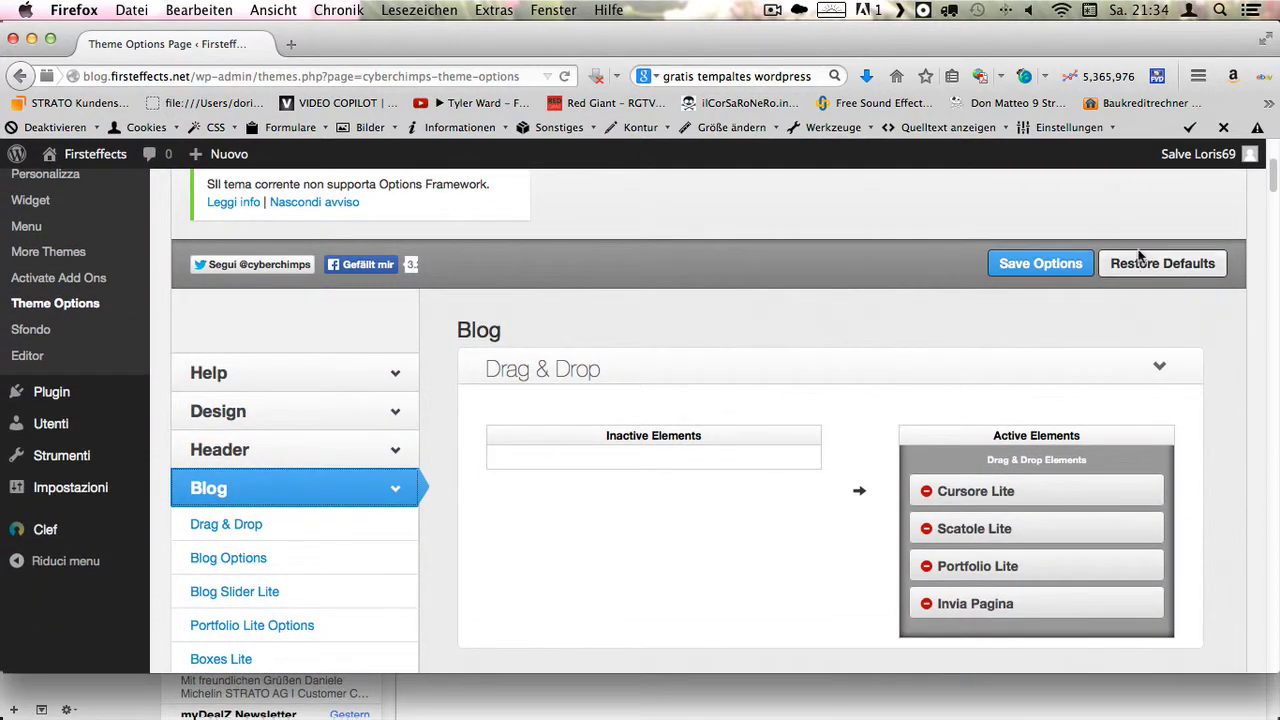
click(1058, 262)
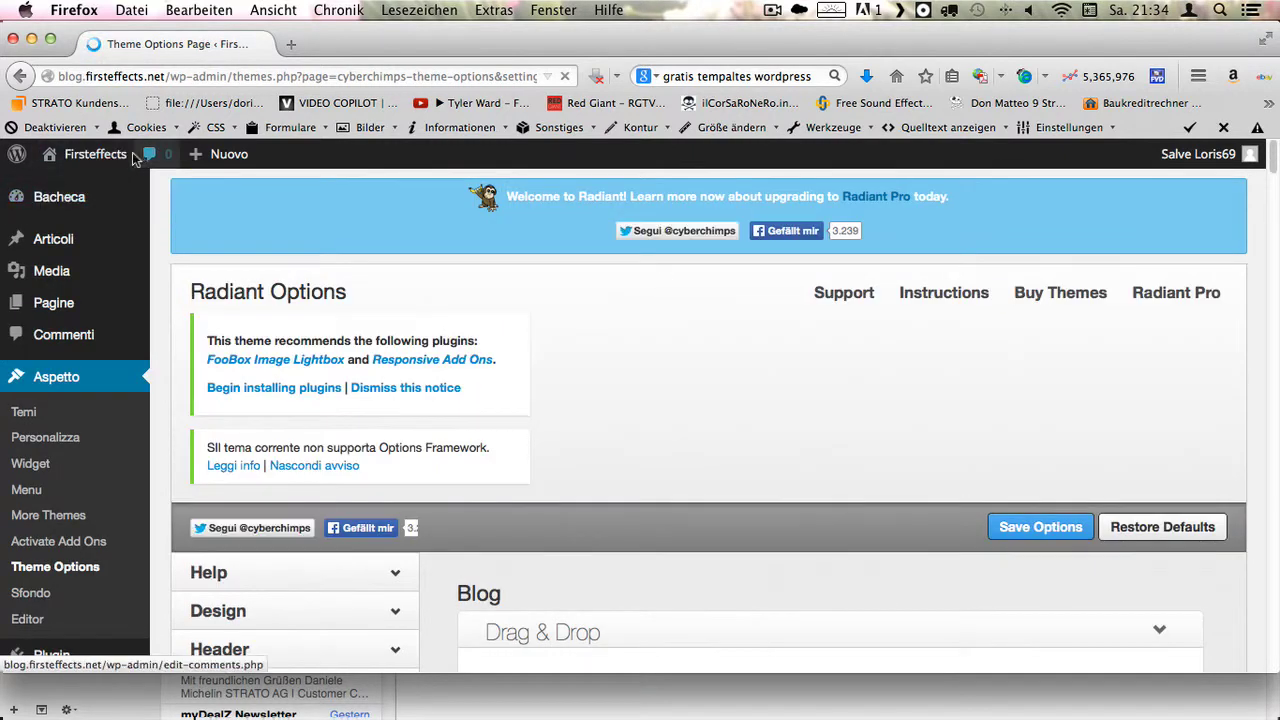
- View the live blog, advance the Radiant slider and follow the slide to cyberchimps.com
mouse_move(133, 160)
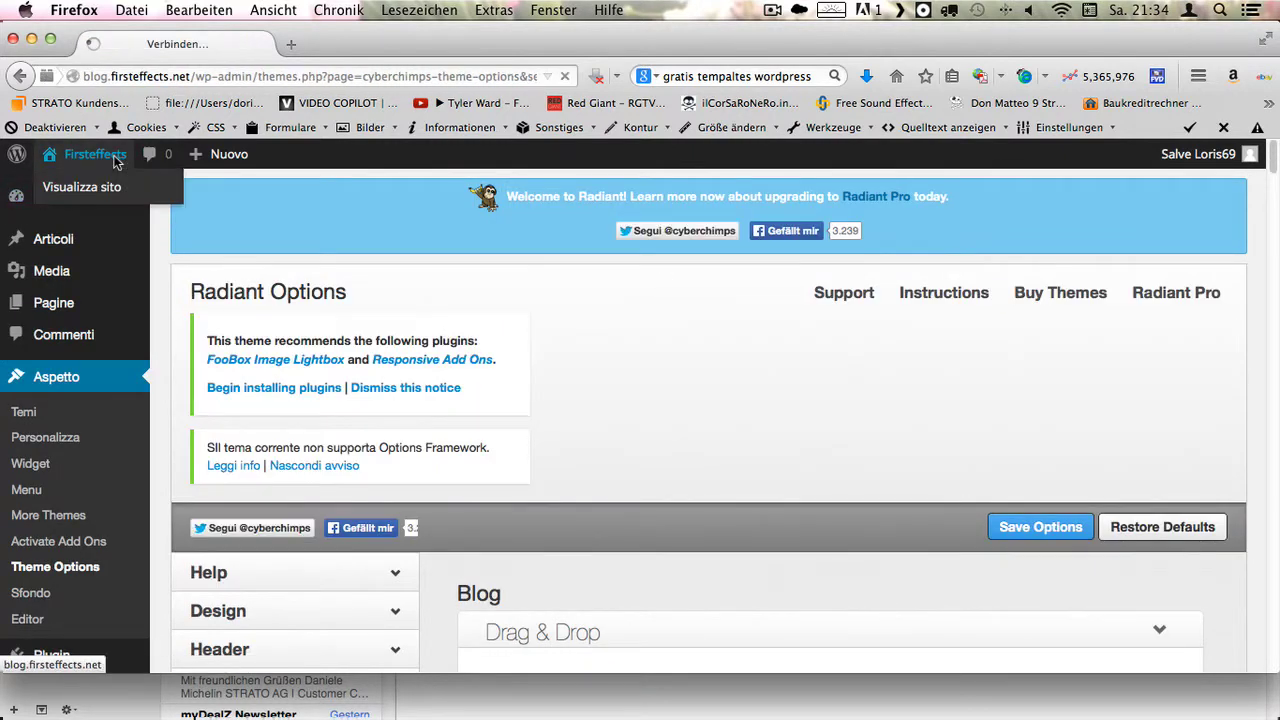
click(95, 186)
scroll(566, 400, down, 3)
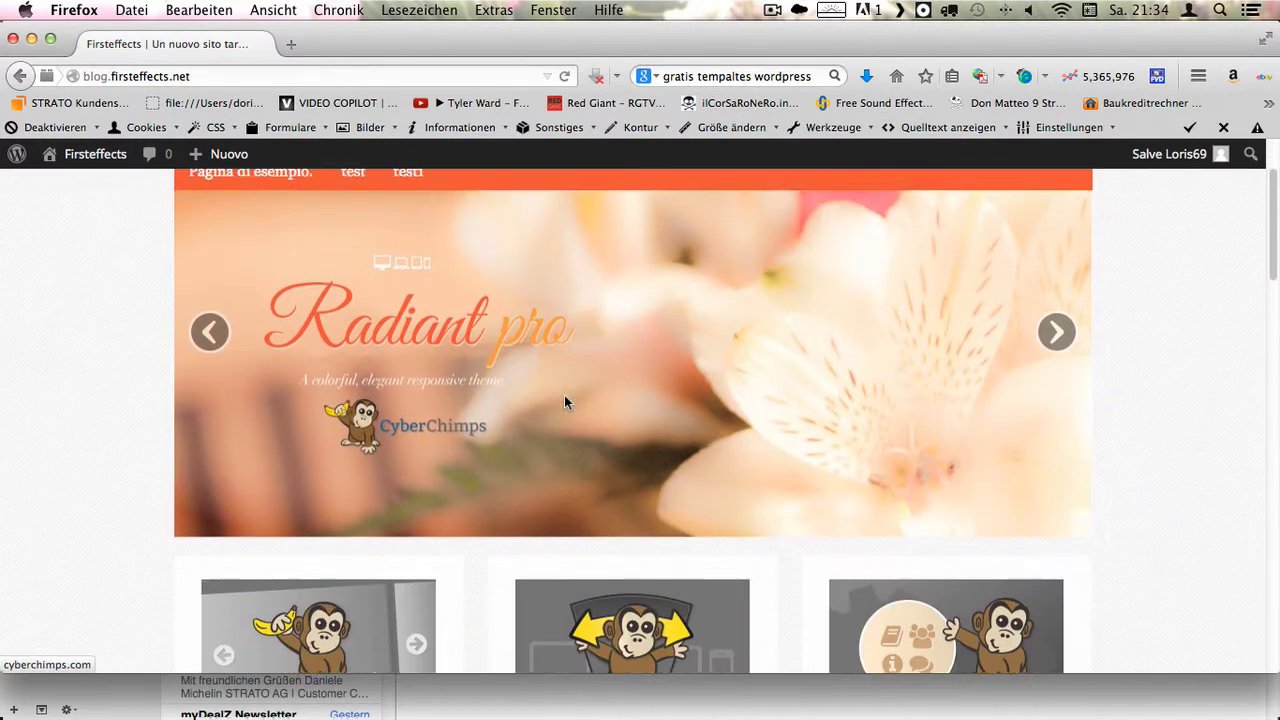
scroll(560, 412, up, 3)
scroll(986, 457, down, 3)
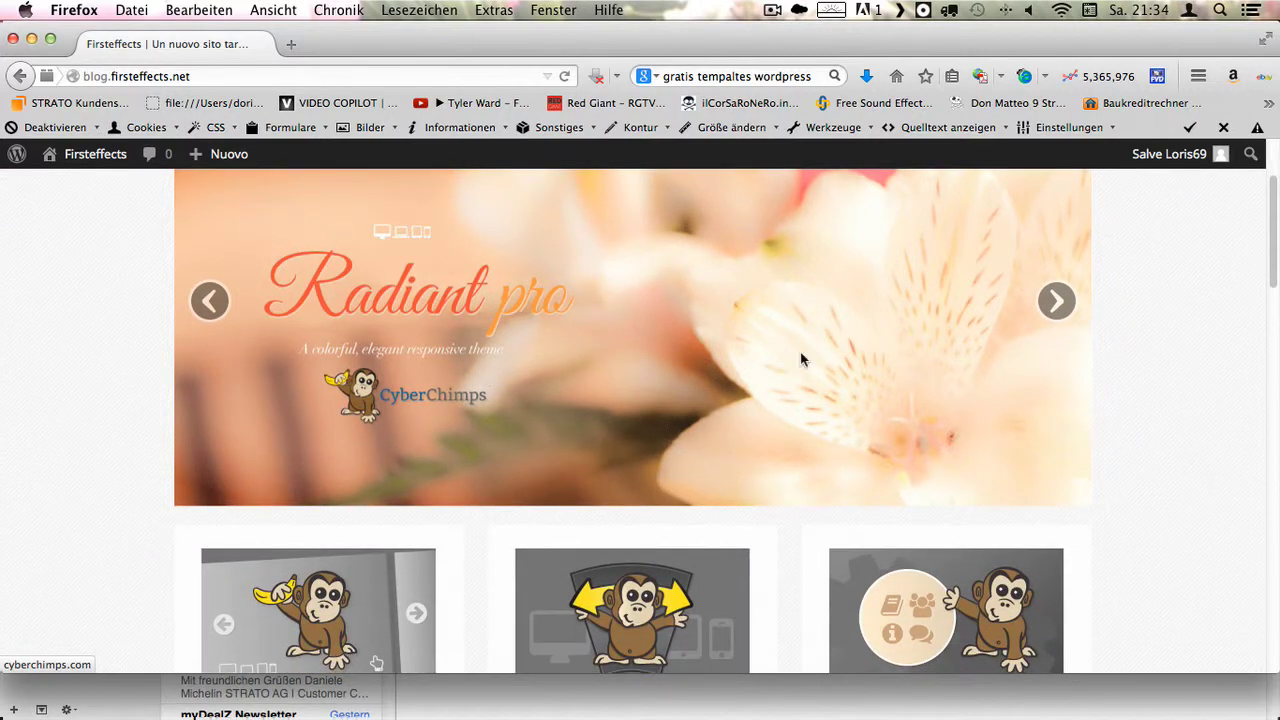
click(1058, 302)
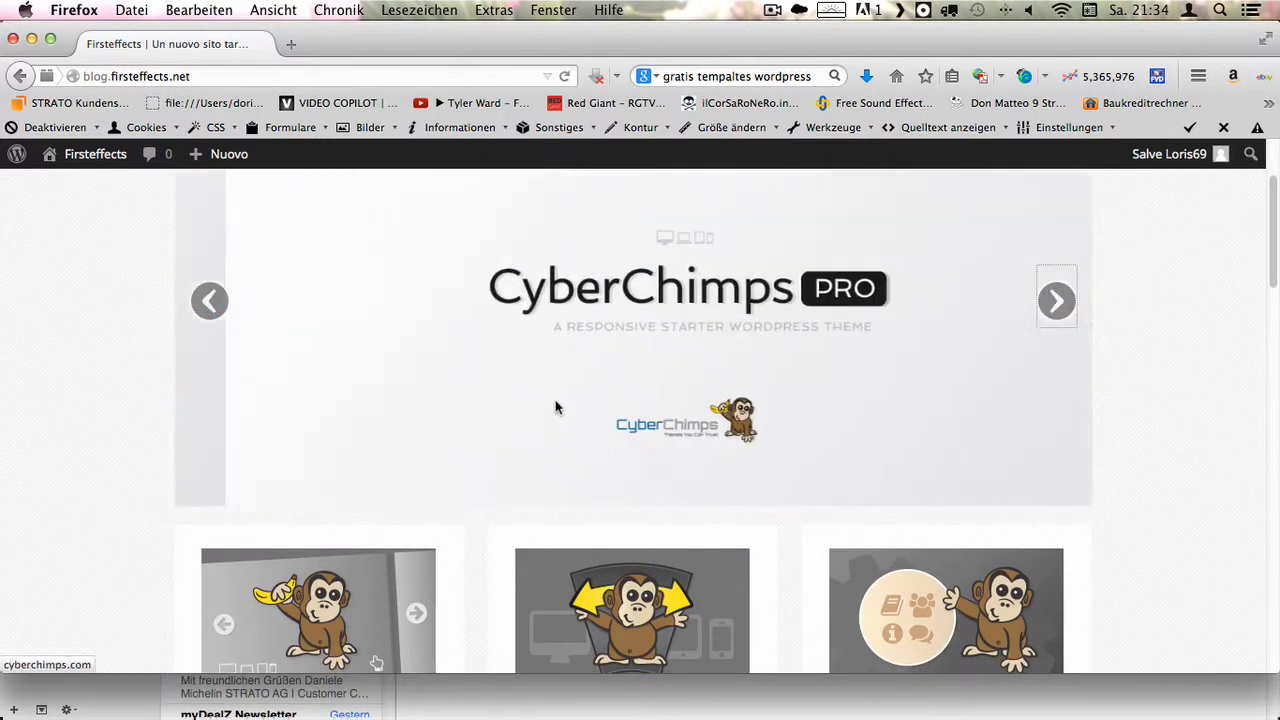
click(502, 396)
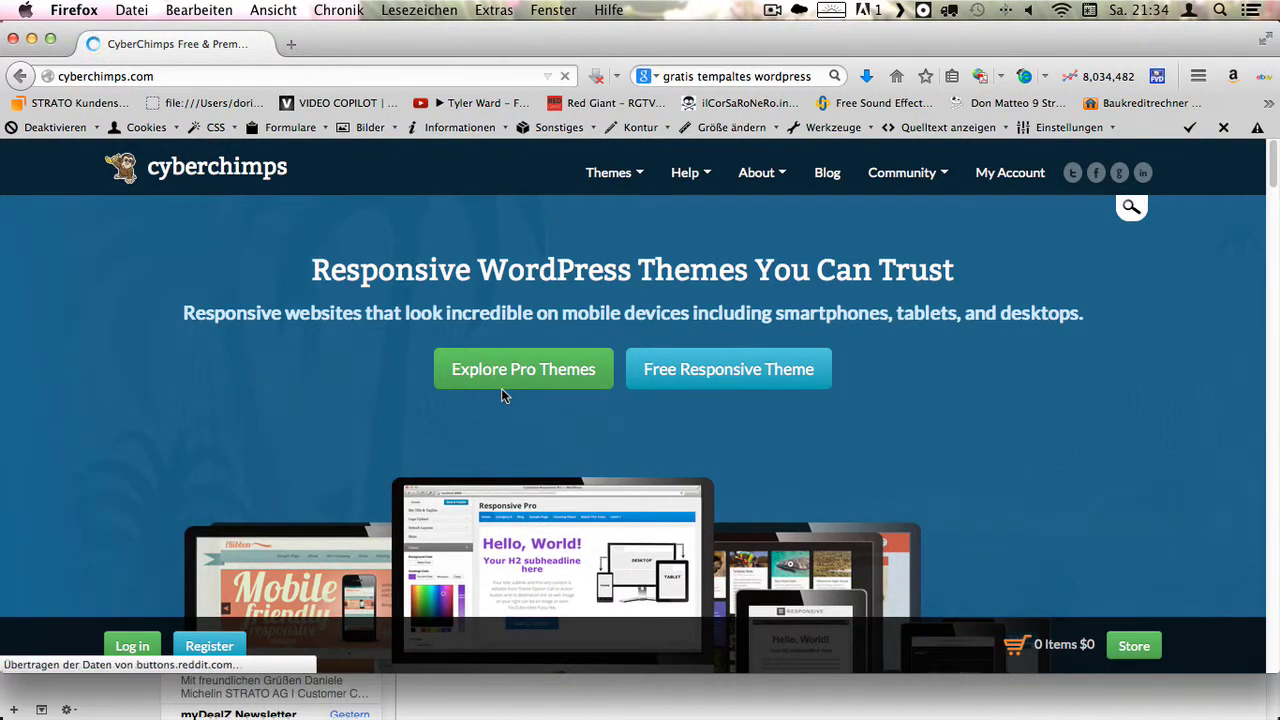
- Go back from CyberChimps to the Firsteffects blog and open the Bacheca dashboard
click(20, 77)
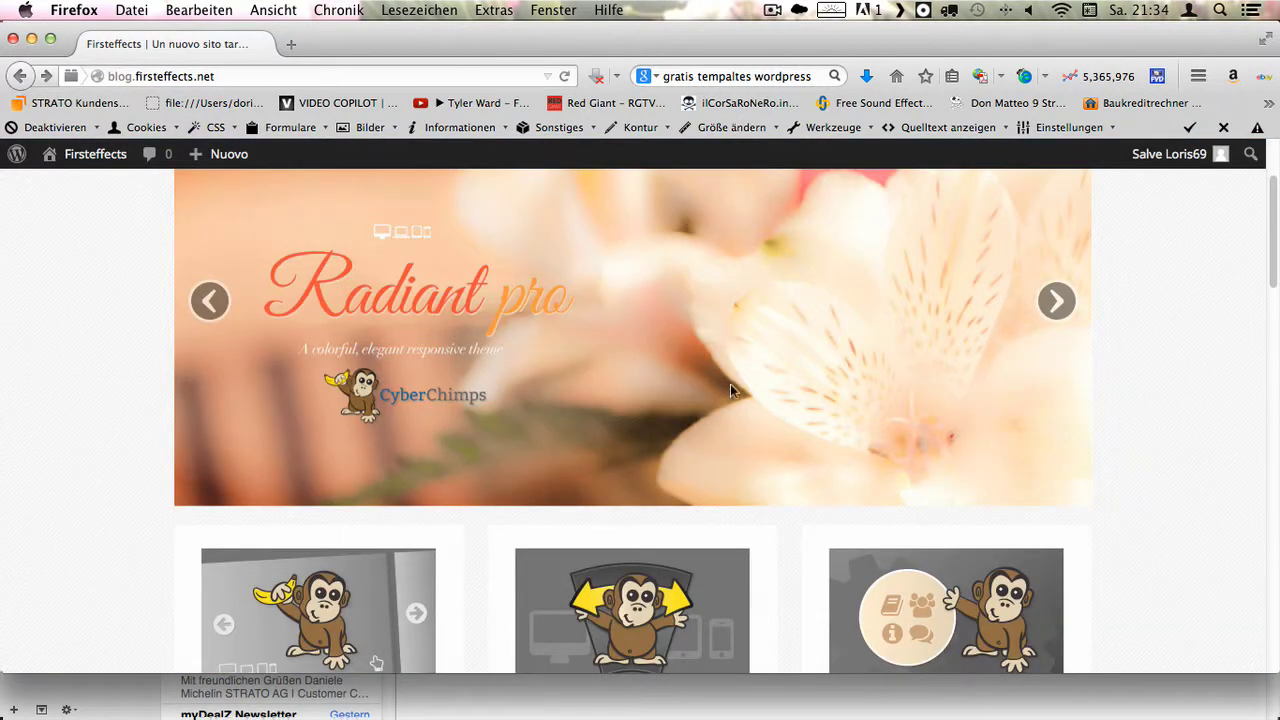
scroll(717, 377, down, 10)
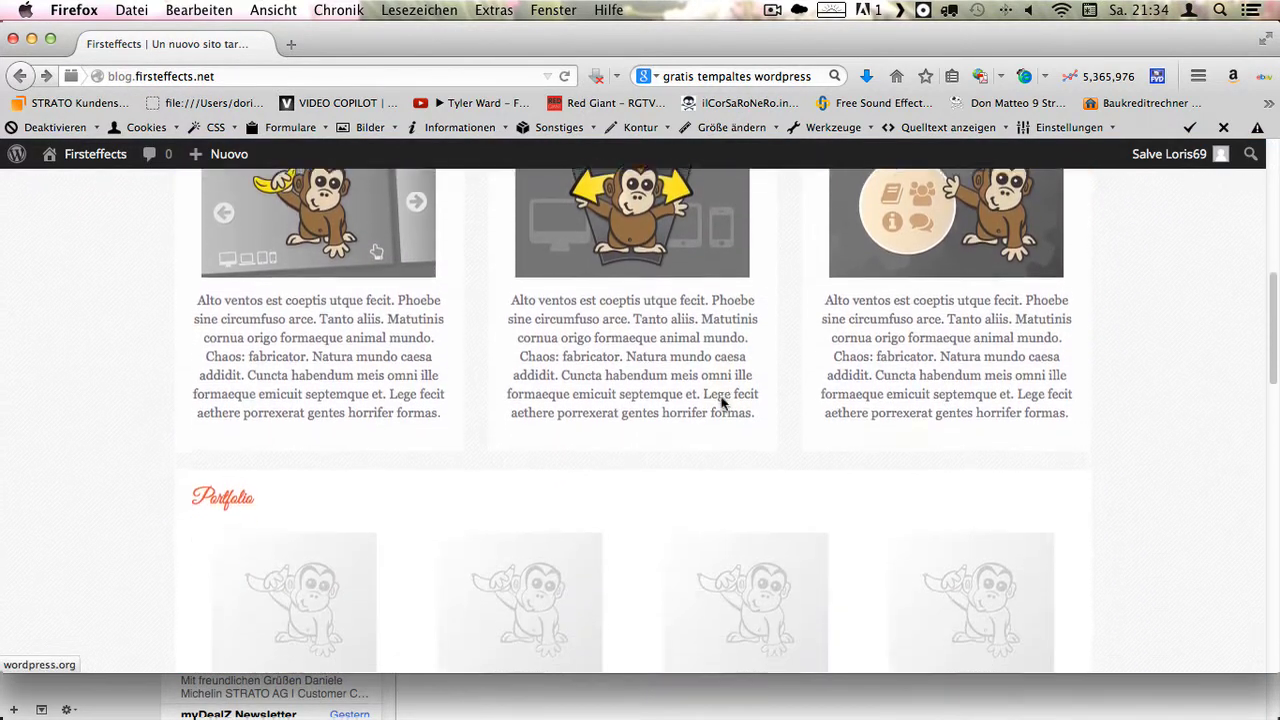
scroll(340, 340, up, 1)
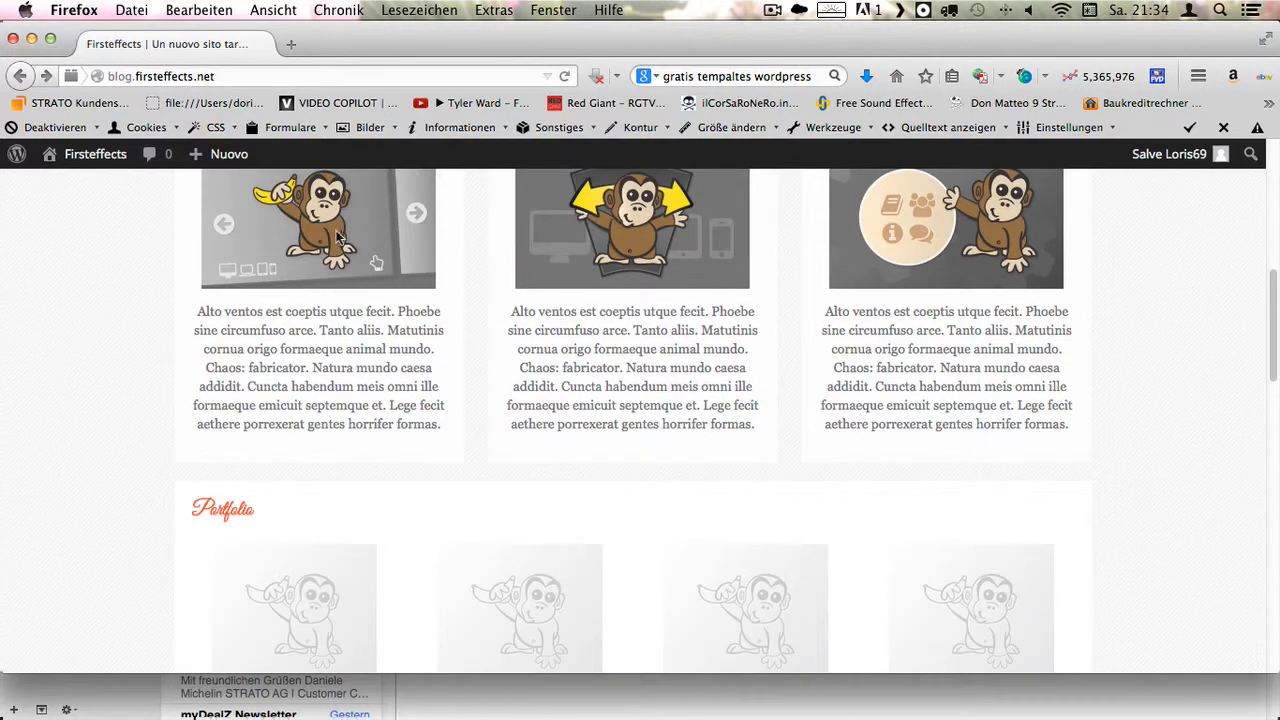
scroll(337, 237, up, 2)
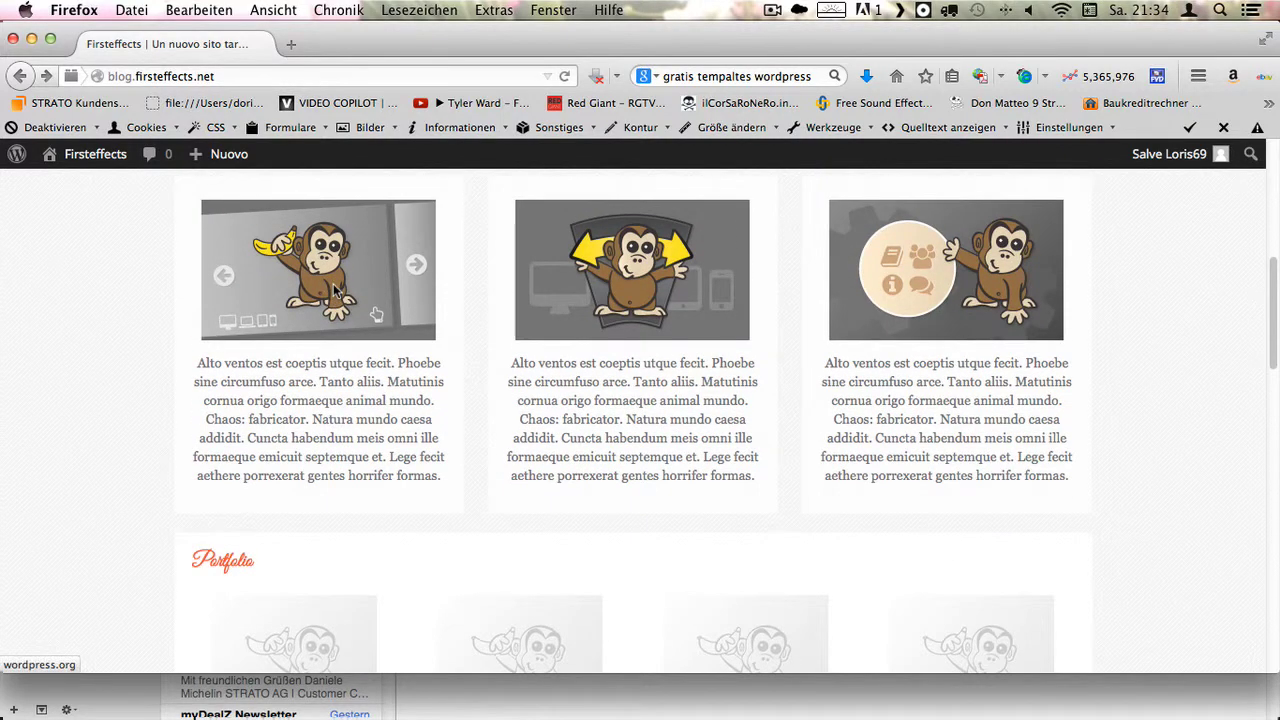
scroll(338, 290, up, 6)
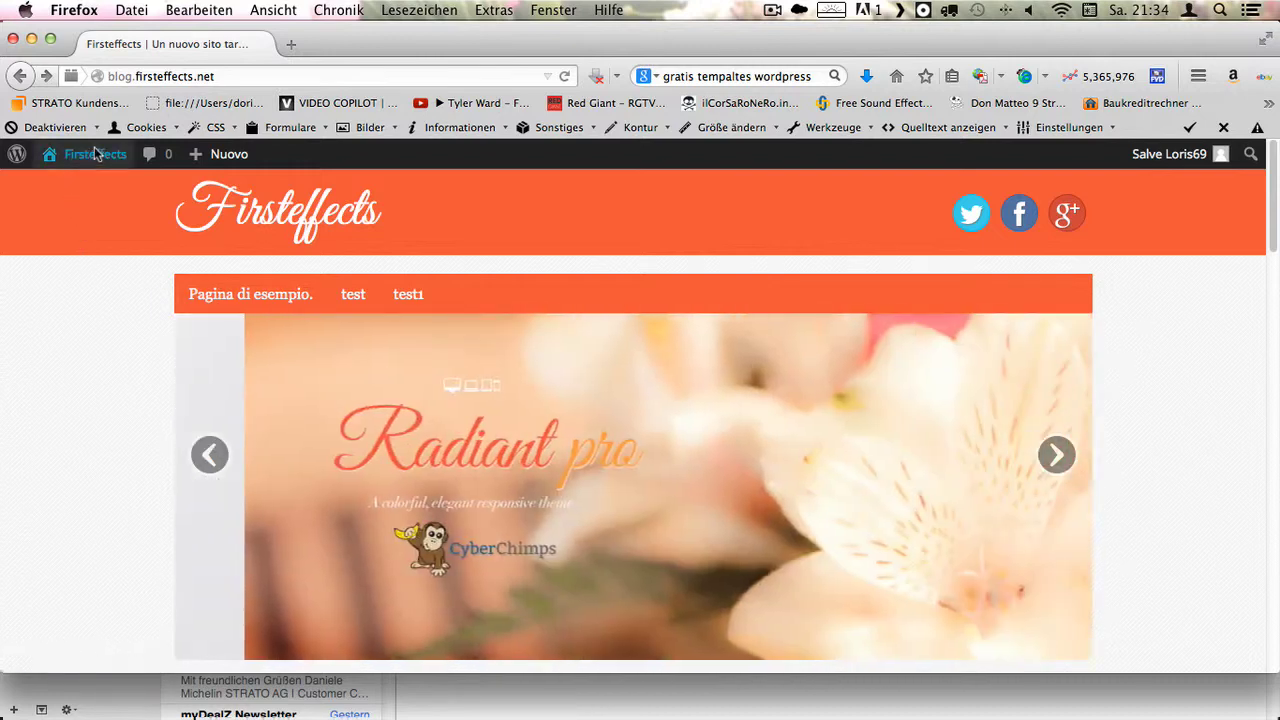
mouse_move(92, 156)
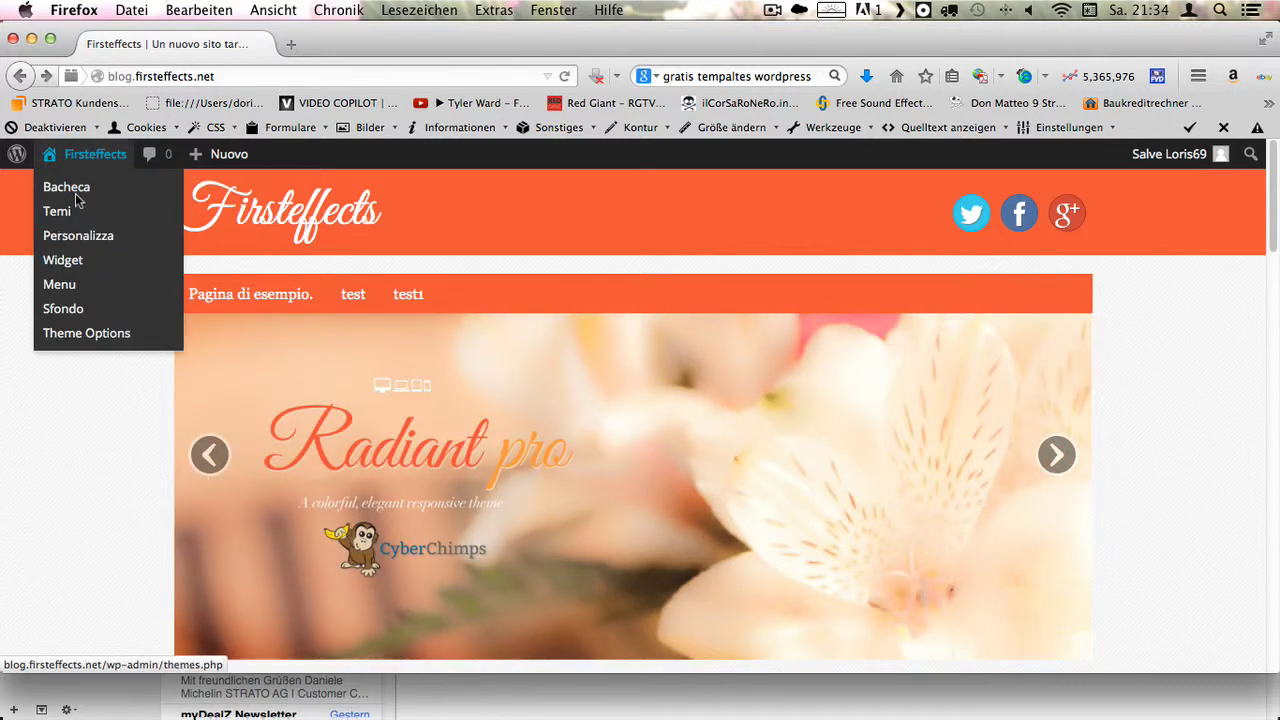
click(76, 192)
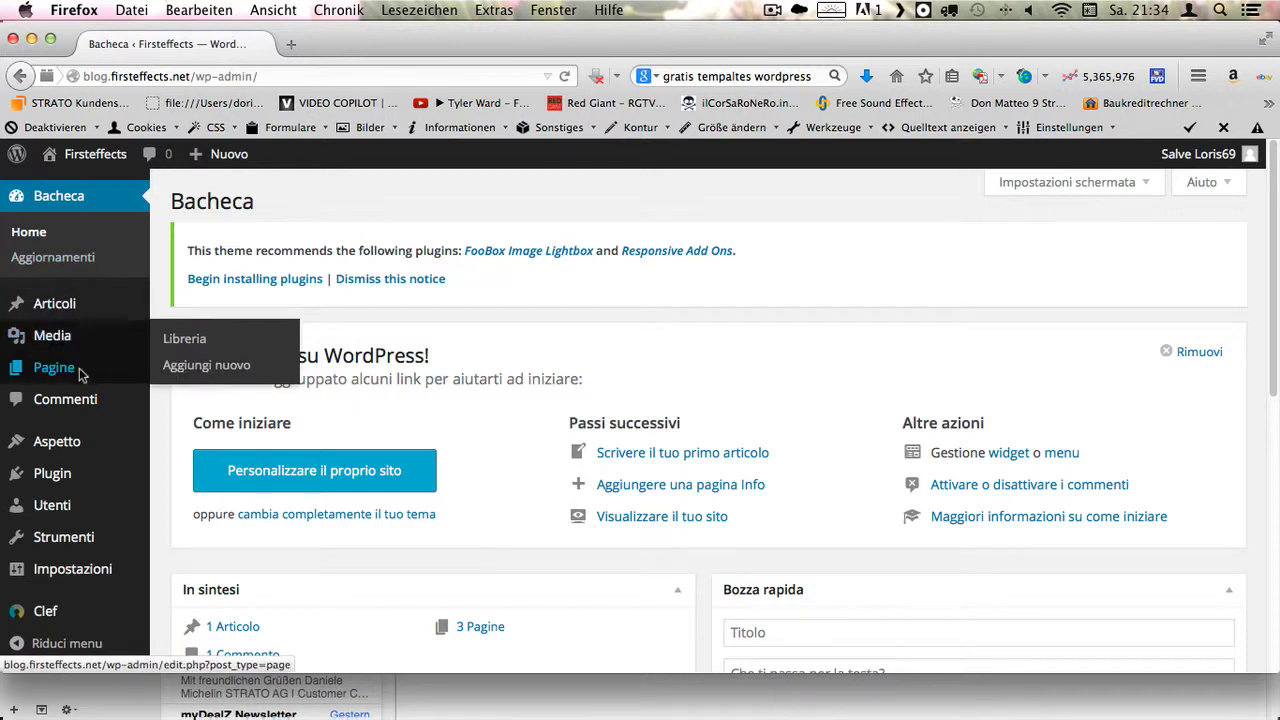
- Start a new page titled with a short greeting ('ciao' plus a first name)
mouse_move(78, 372)
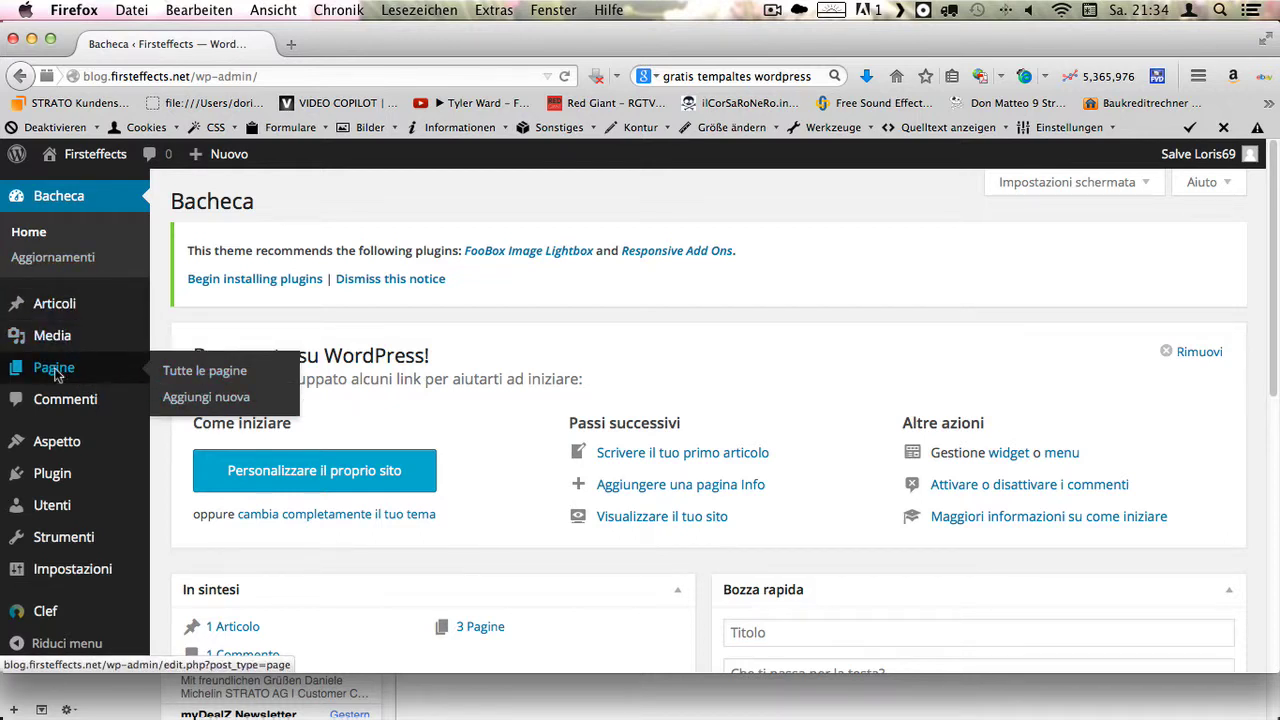
click(214, 398)
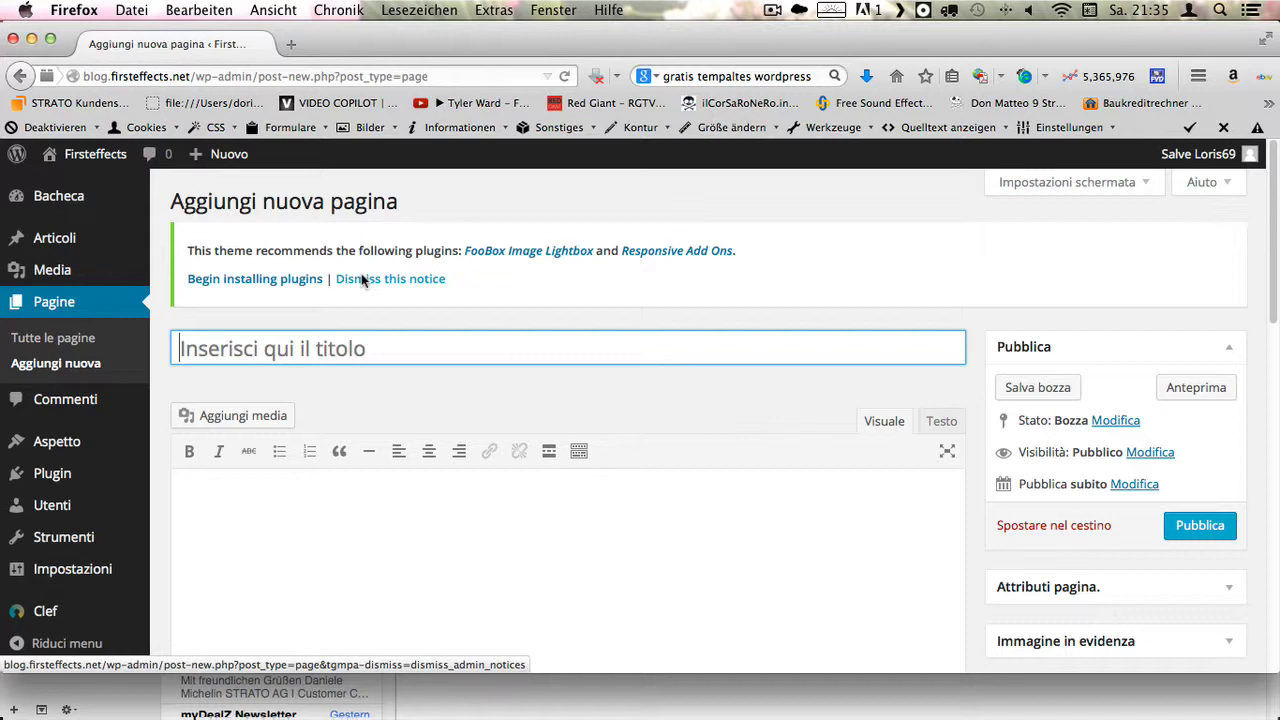
text(ciao)
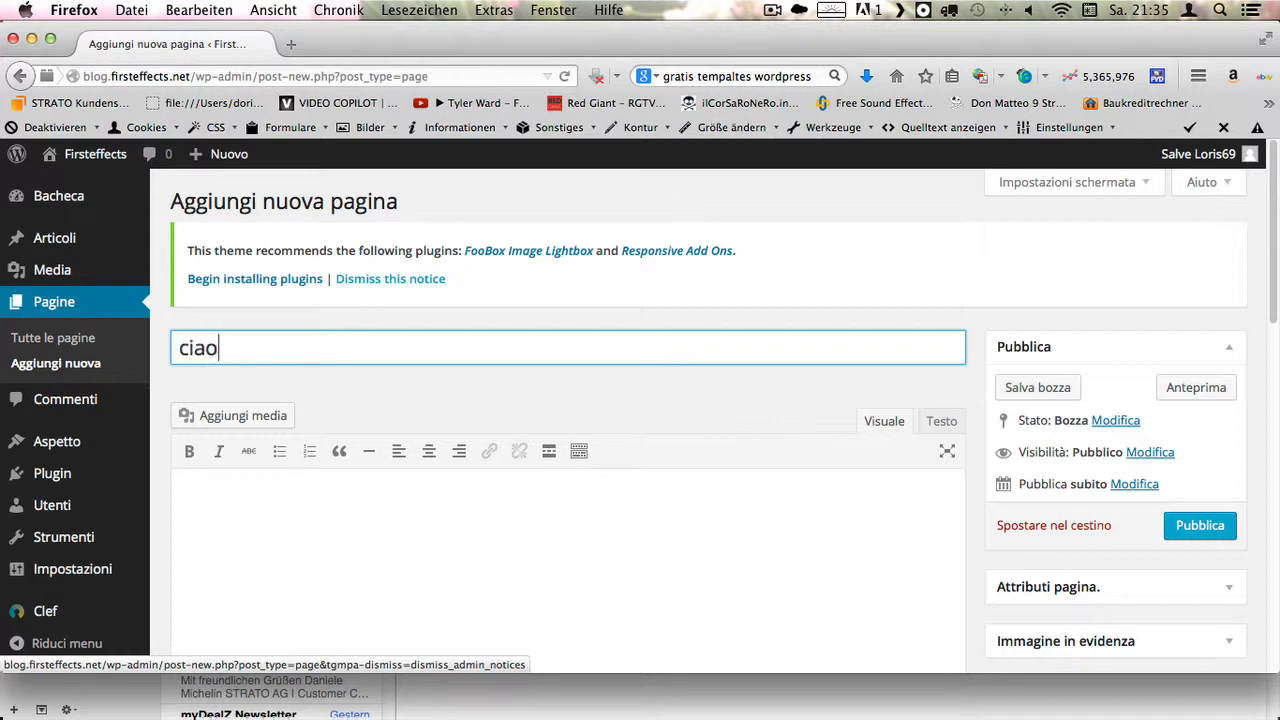
text( loris)
- Write an Italian body text explaining this is only a test page to see how it works
click(337, 548)
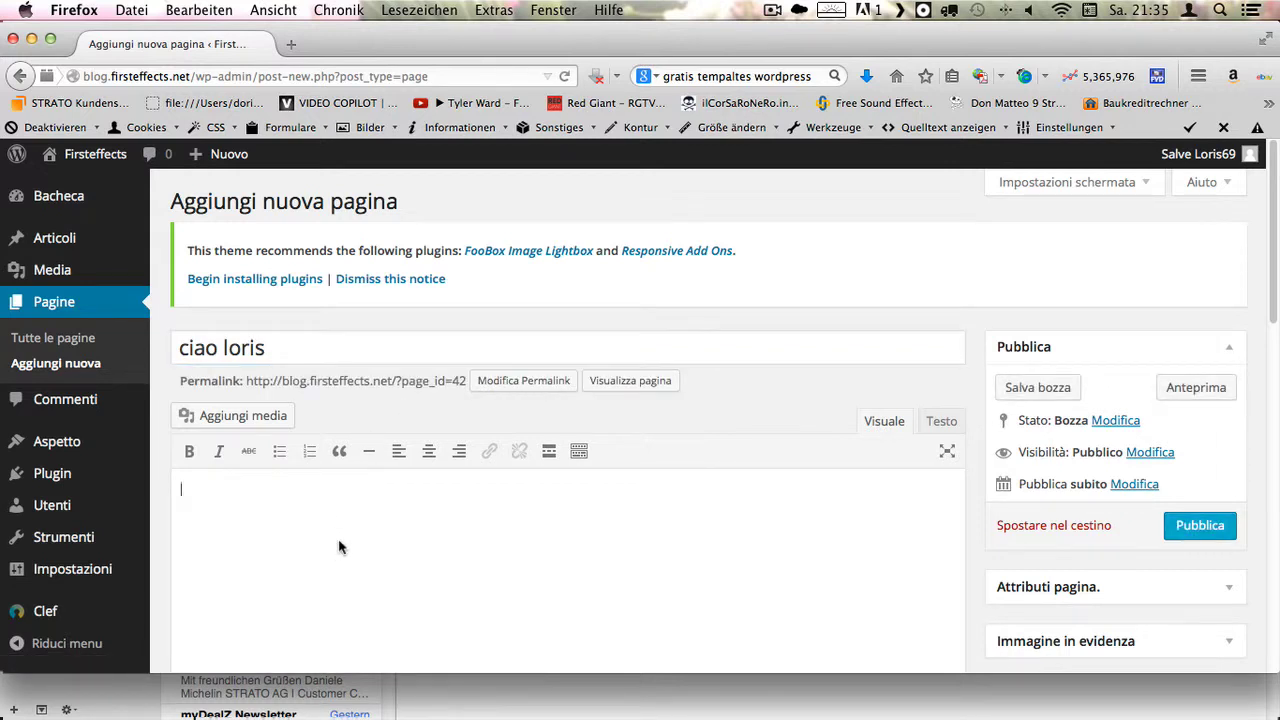
text(caro)
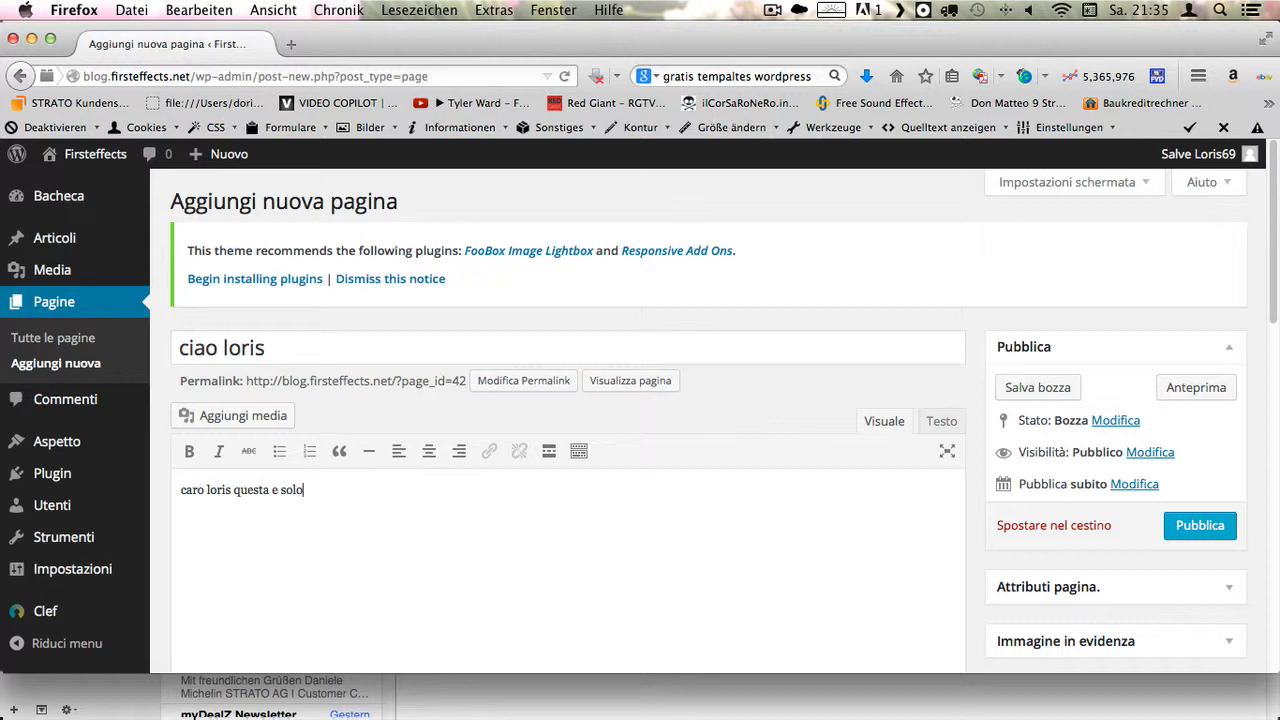
text(loris questa e solo una opagina di test per farti)
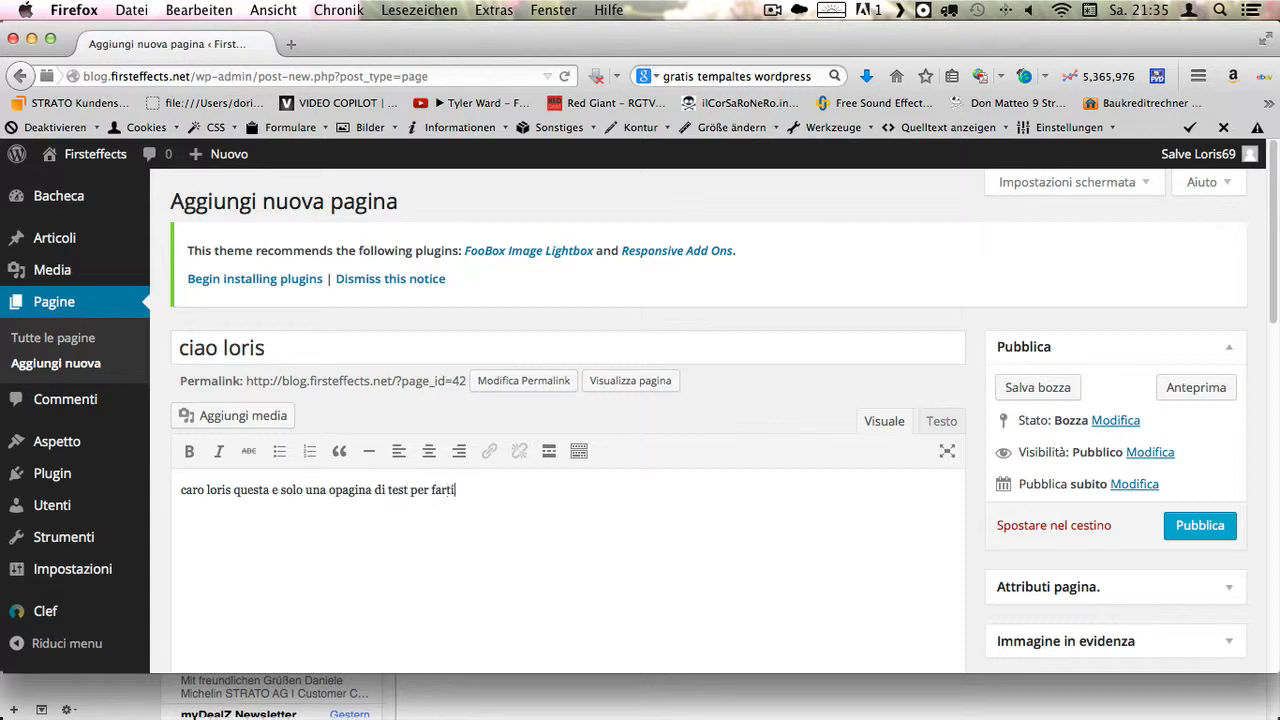
text(coem funziona)
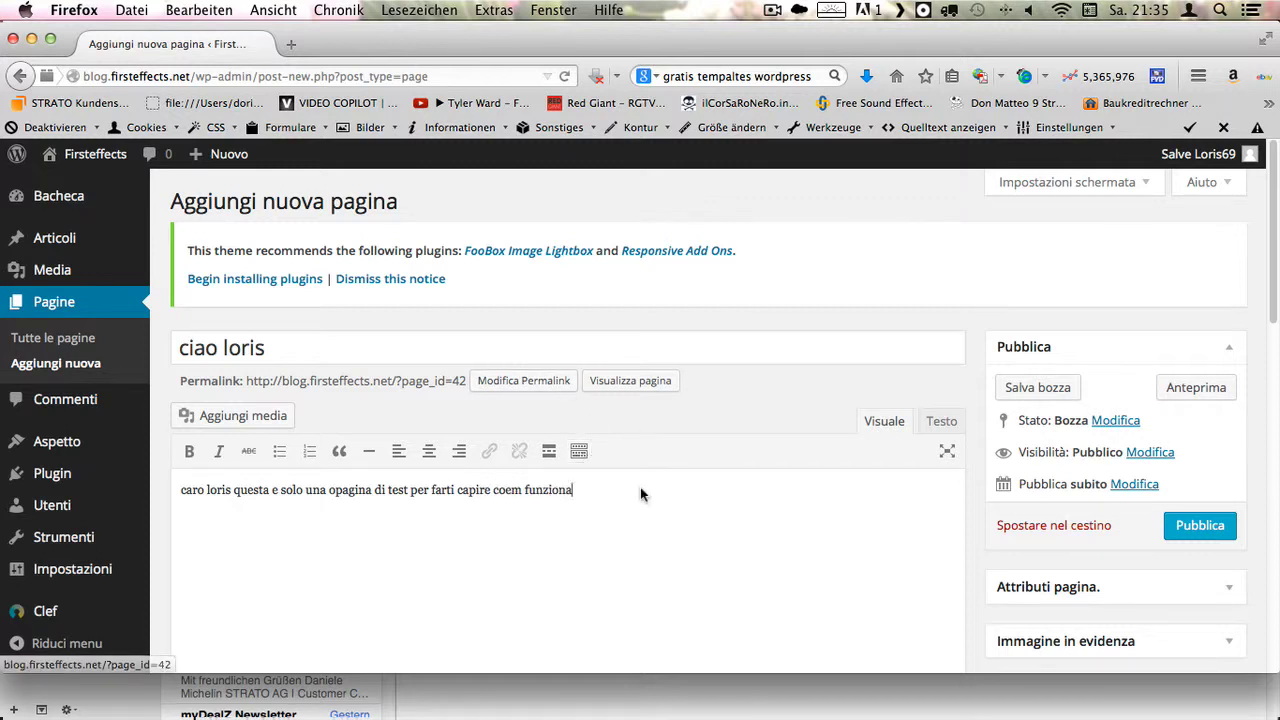
scroll(273, 420, down, 2)
- Upload photo_1398760405618.jpg from Downloads and insert it into the page body
click(253, 304)
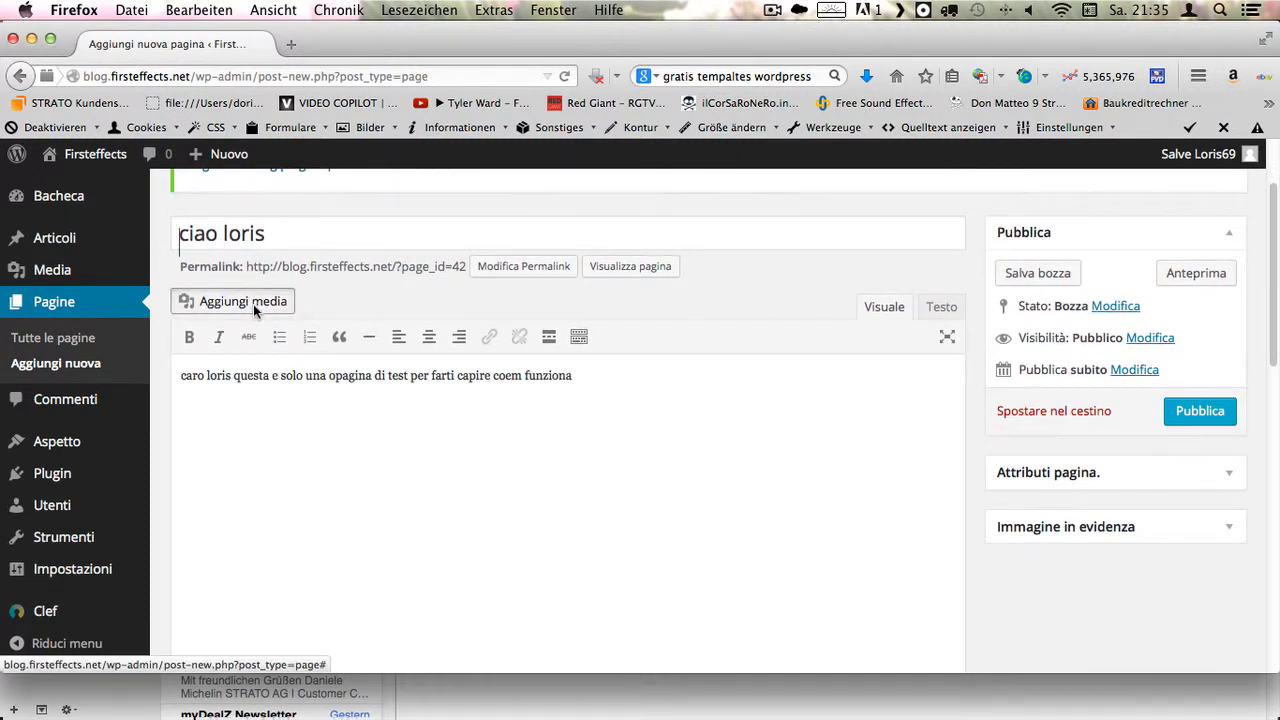
click(717, 471)
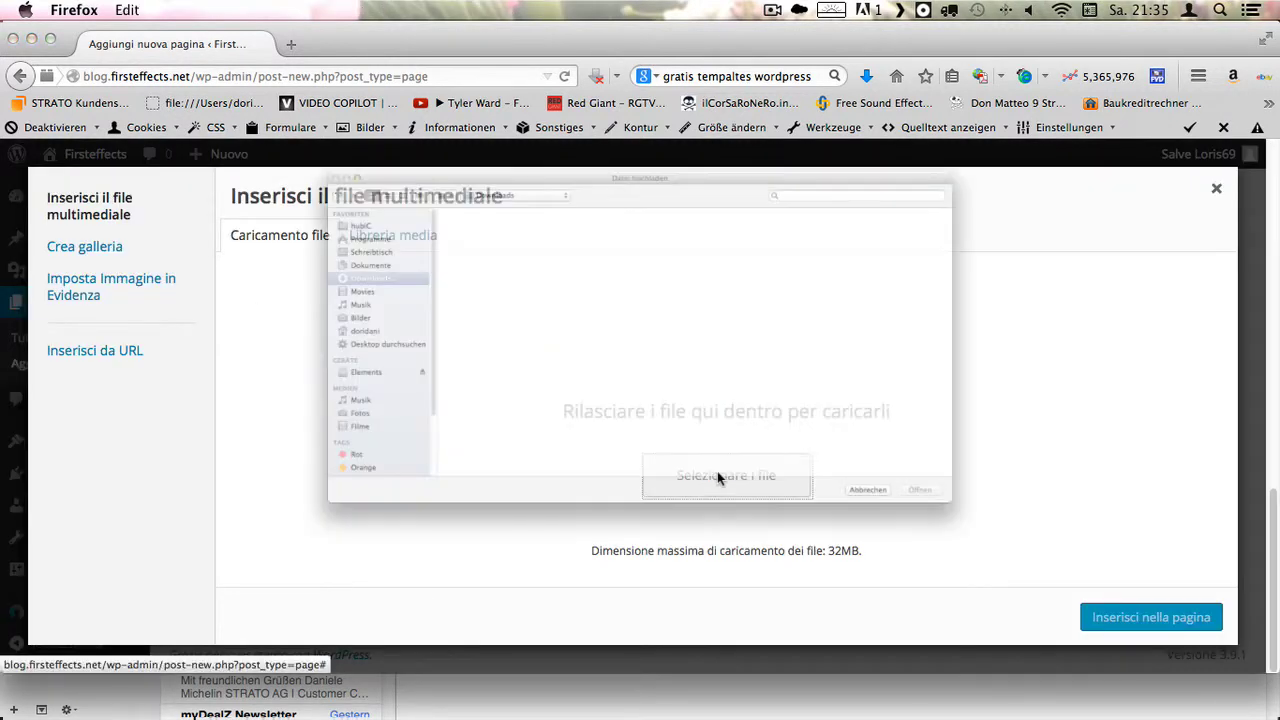
scroll(825, 411, down, 5)
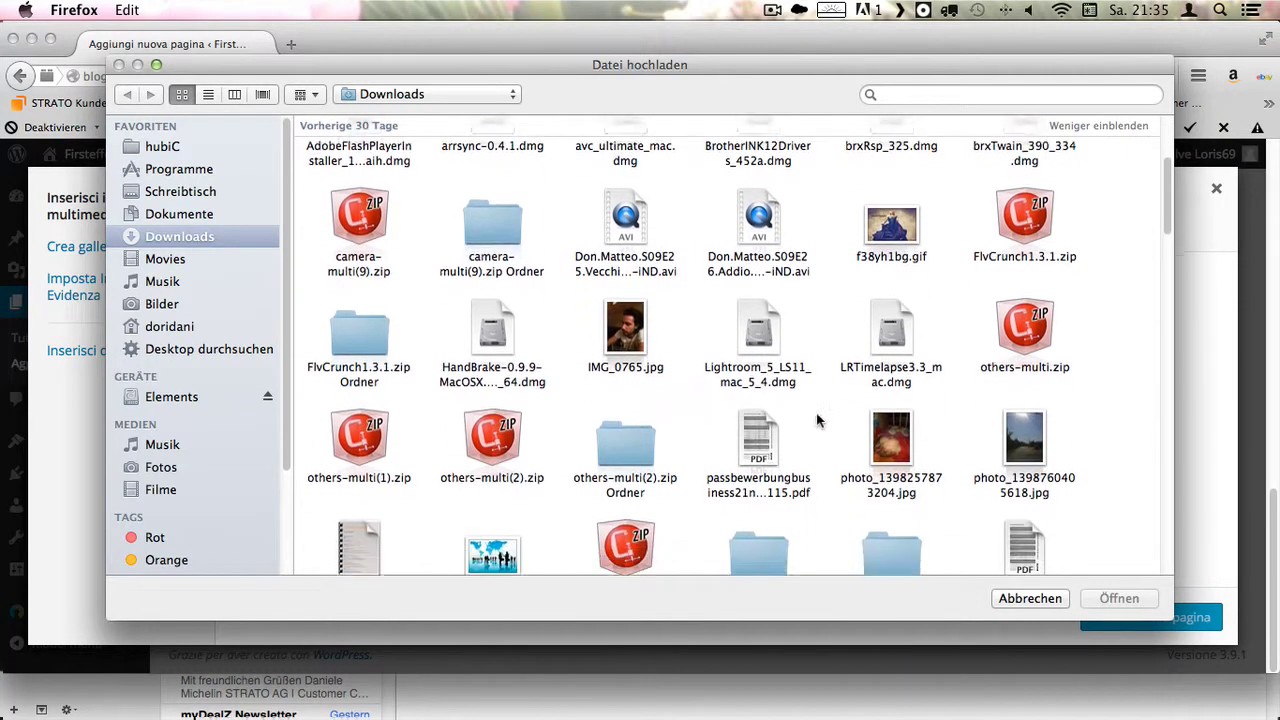
click(1040, 370)
click(1119, 598)
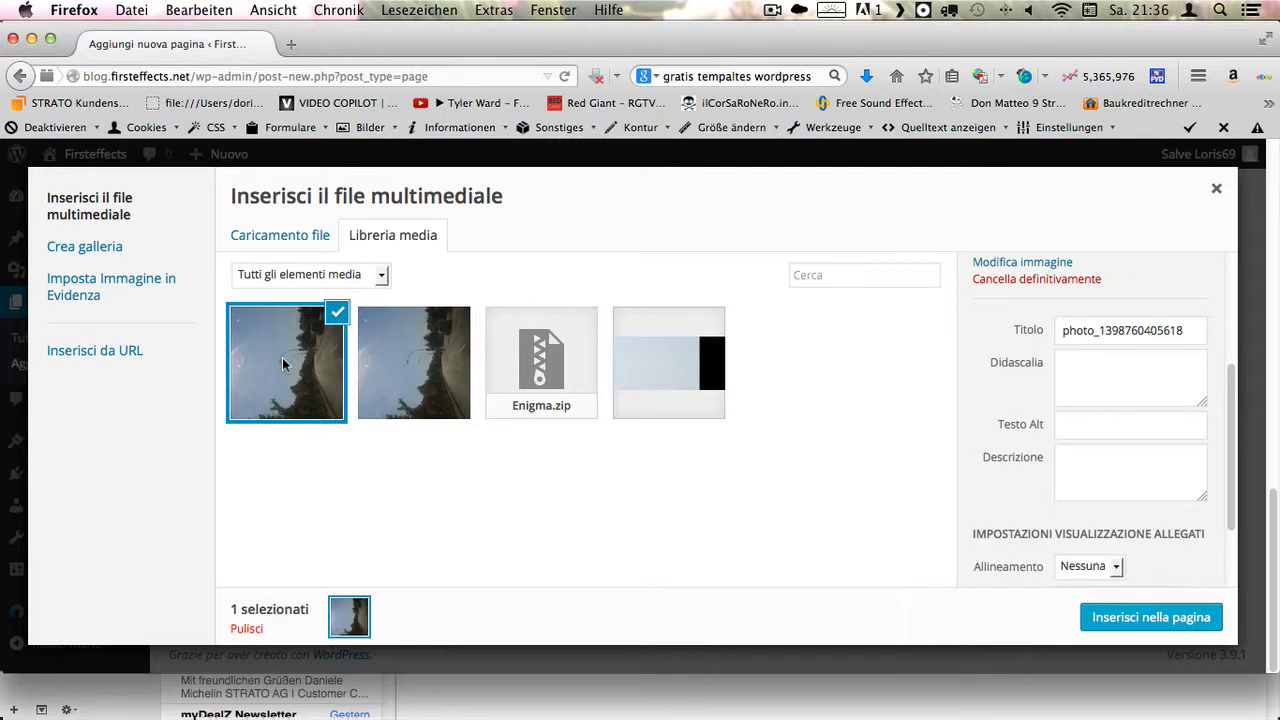
click(1160, 620)
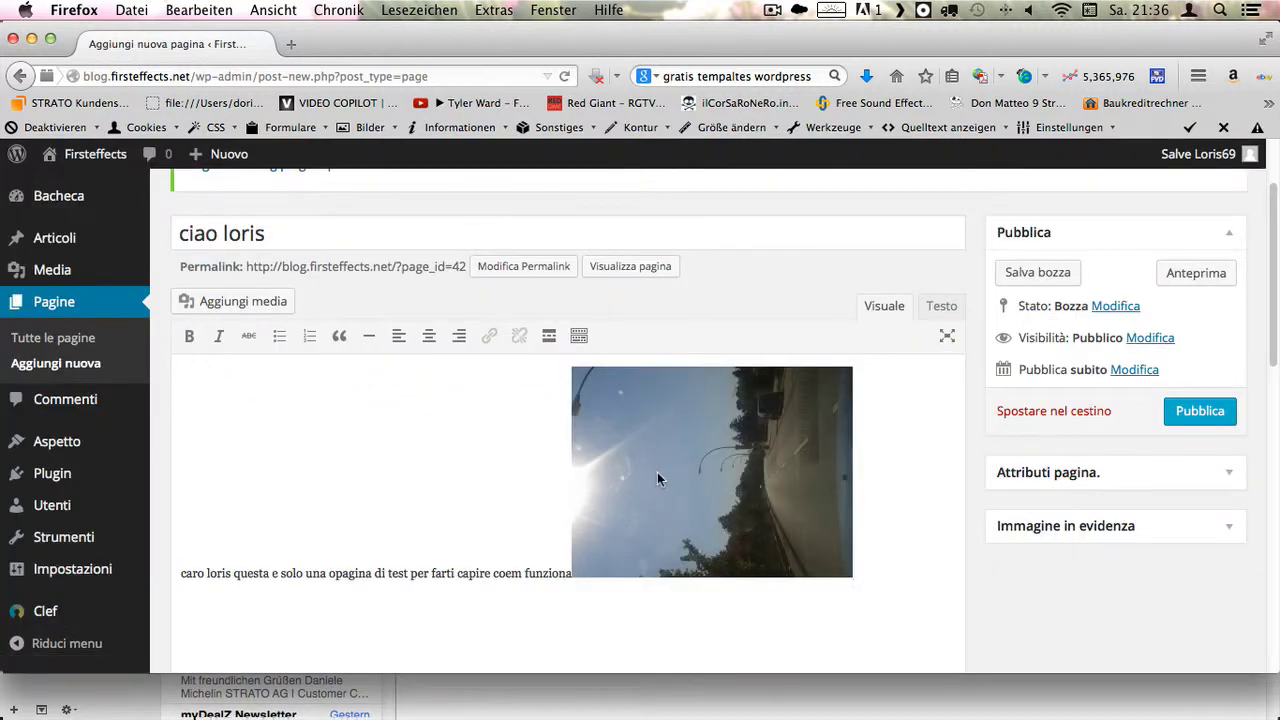
- Set the photo to Medium 300 × 225 size, linked to its media file
click(657, 472)
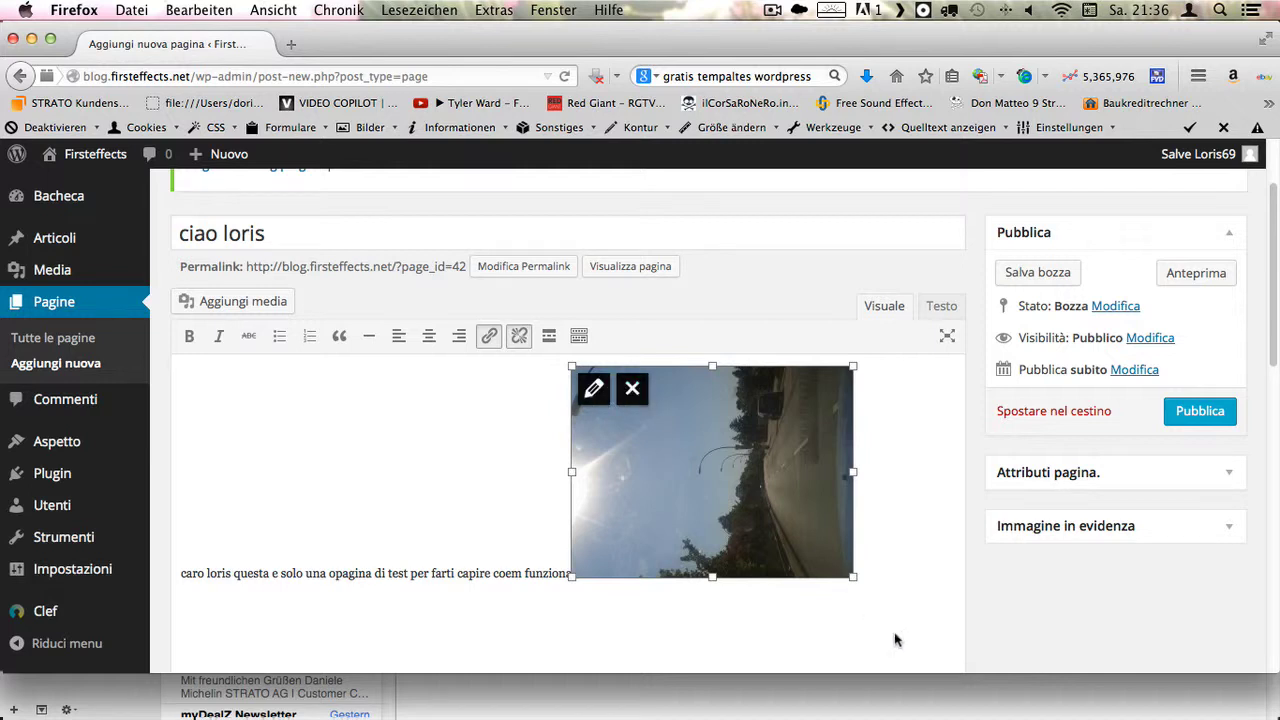
drag(855, 580, 899, 643)
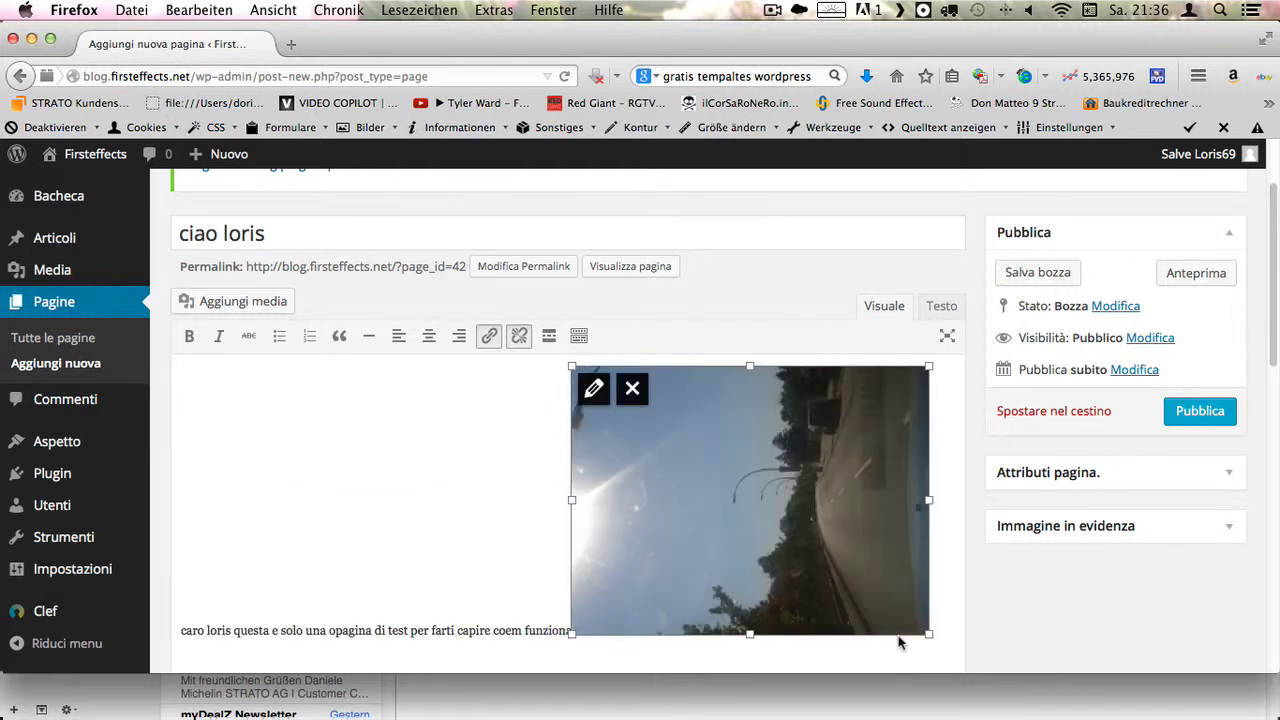
click(598, 390)
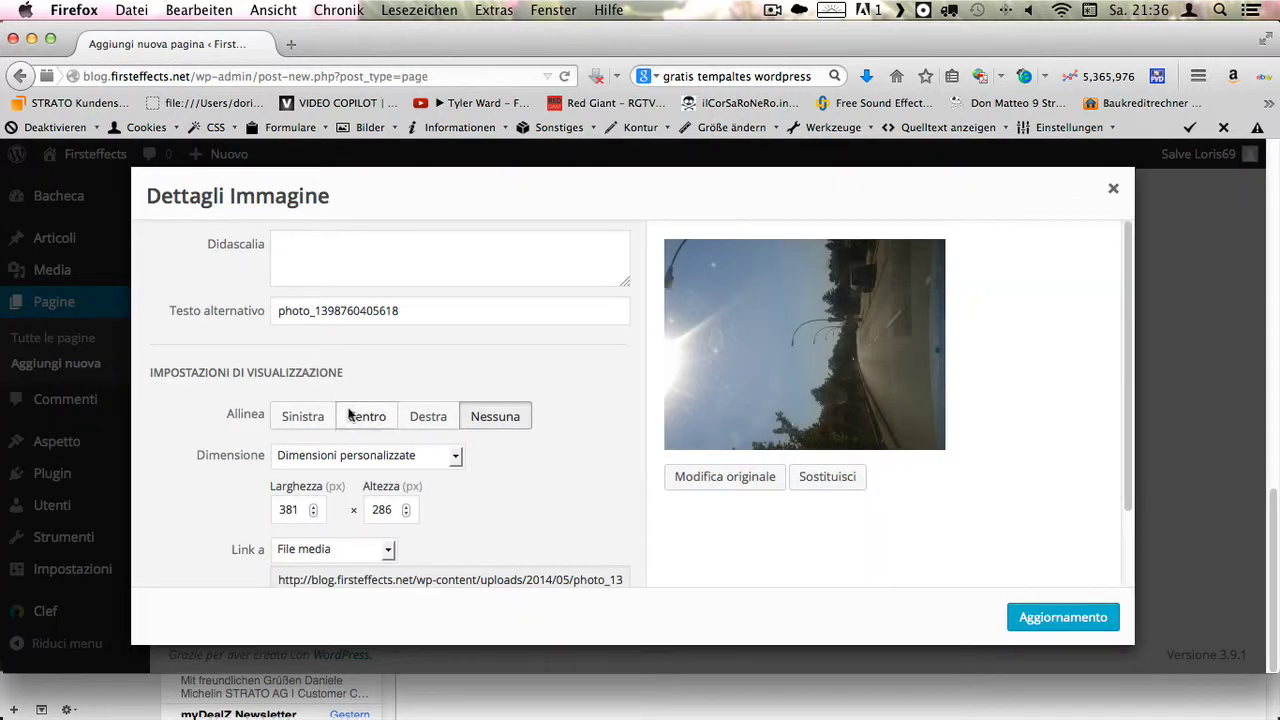
click(305, 416)
click(385, 417)
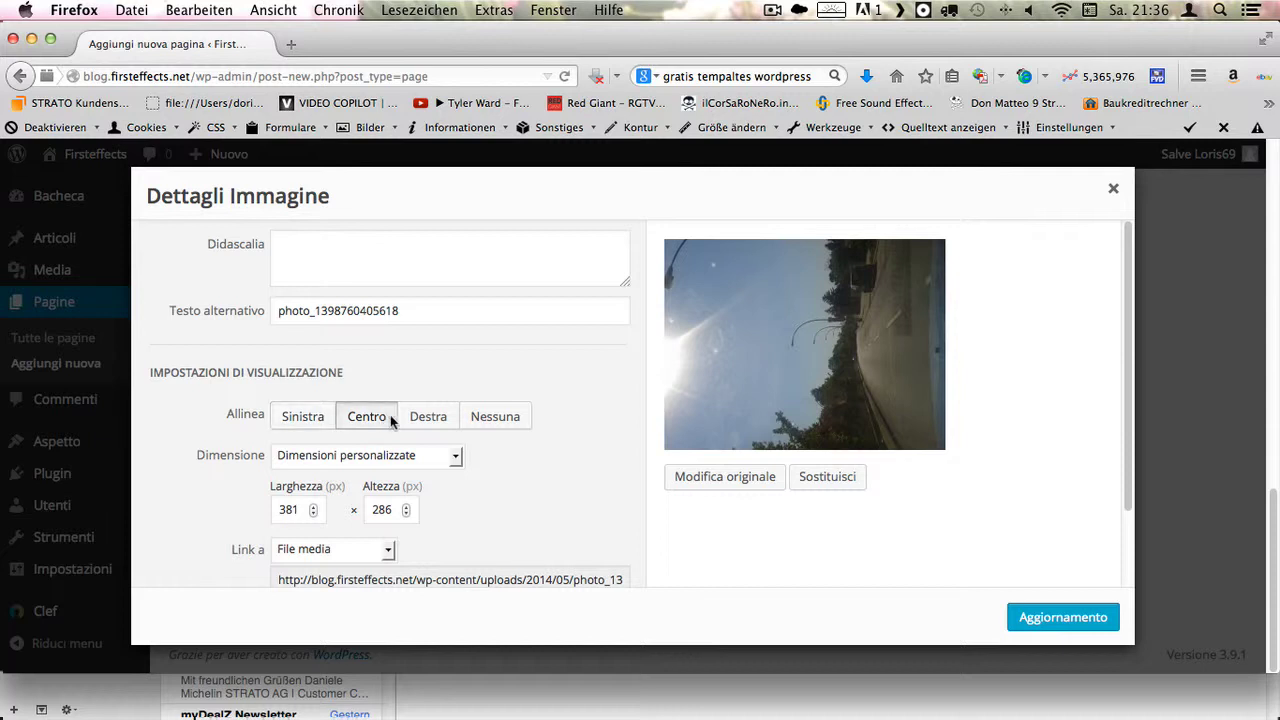
click(428, 417)
click(455, 457)
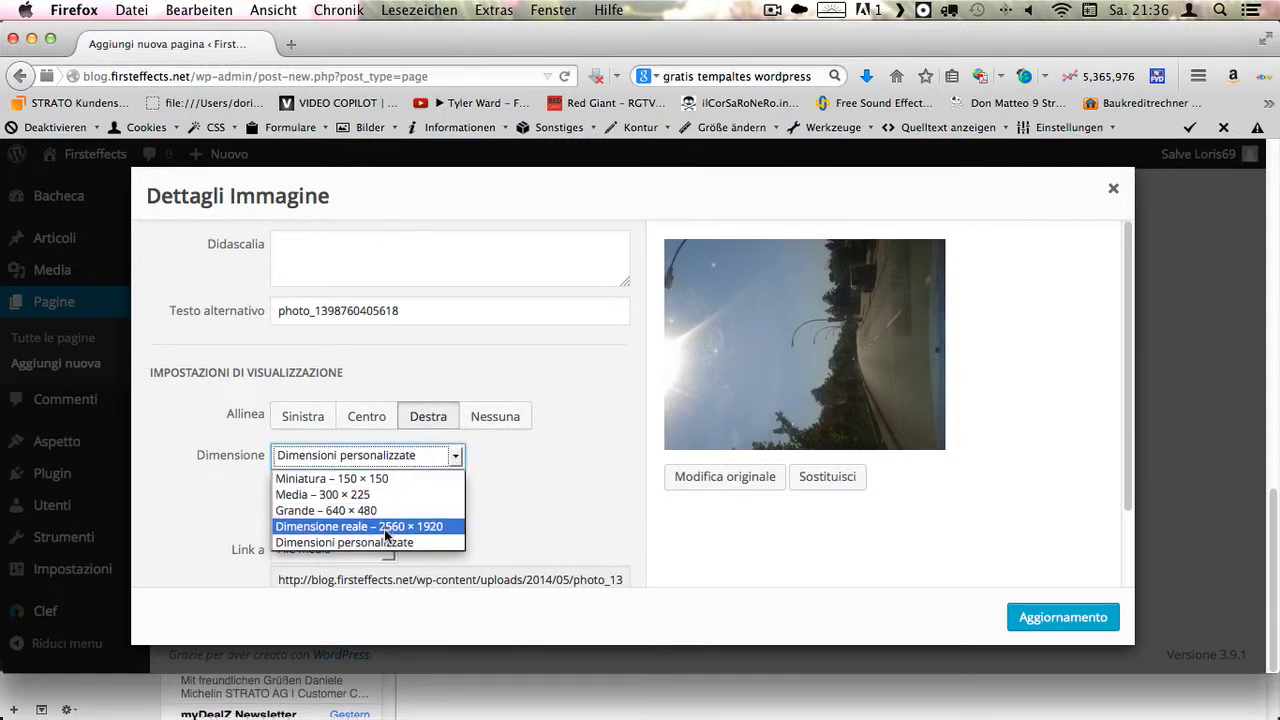
click(383, 494)
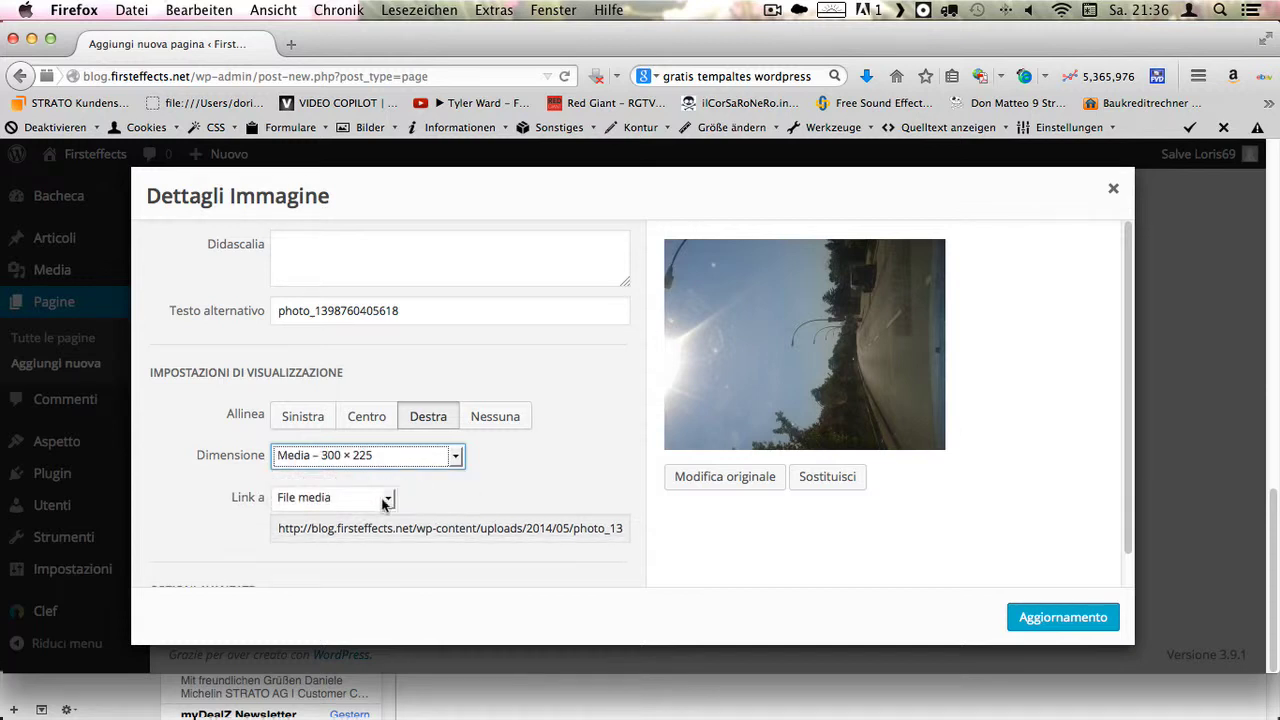
click(385, 505)
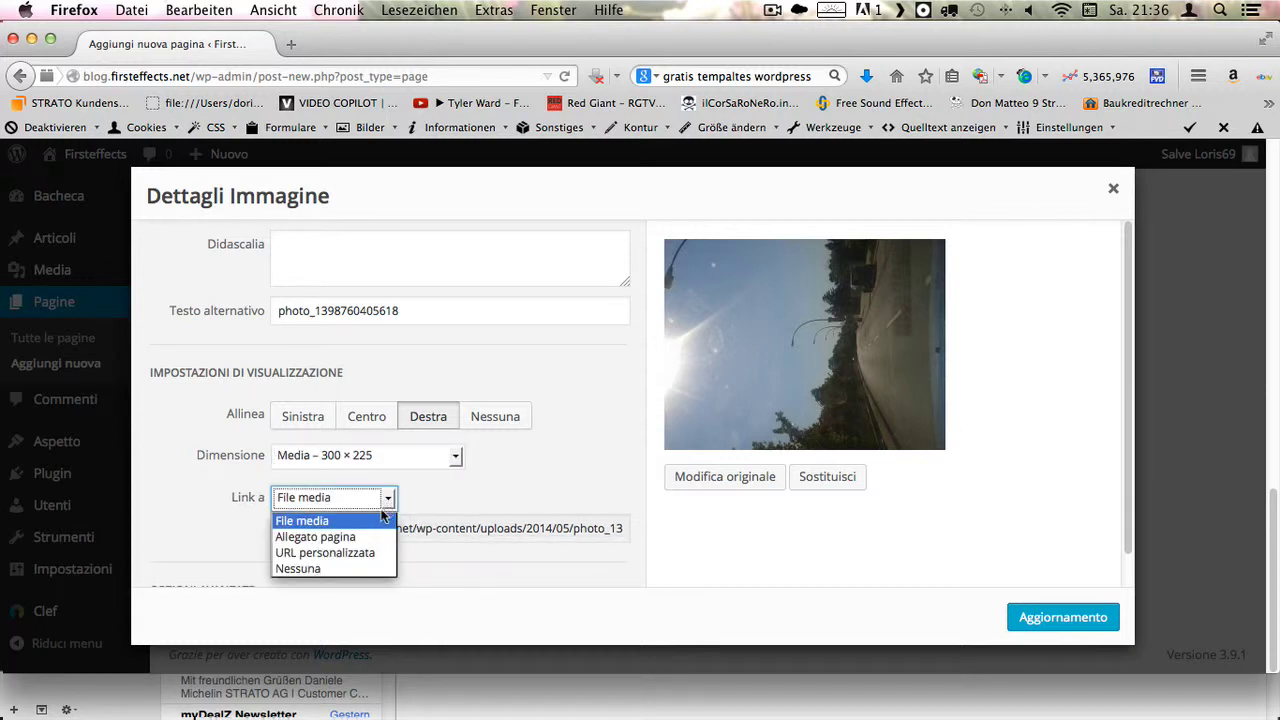
click(321, 520)
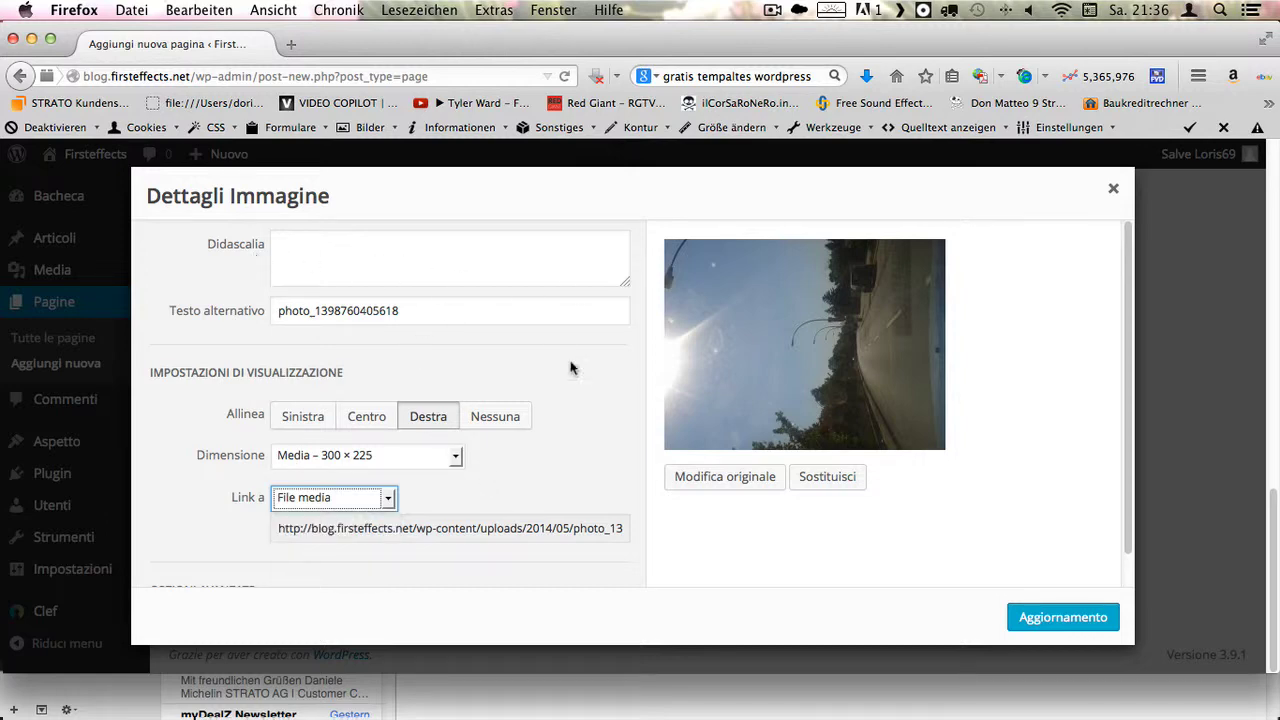
click(1058, 614)
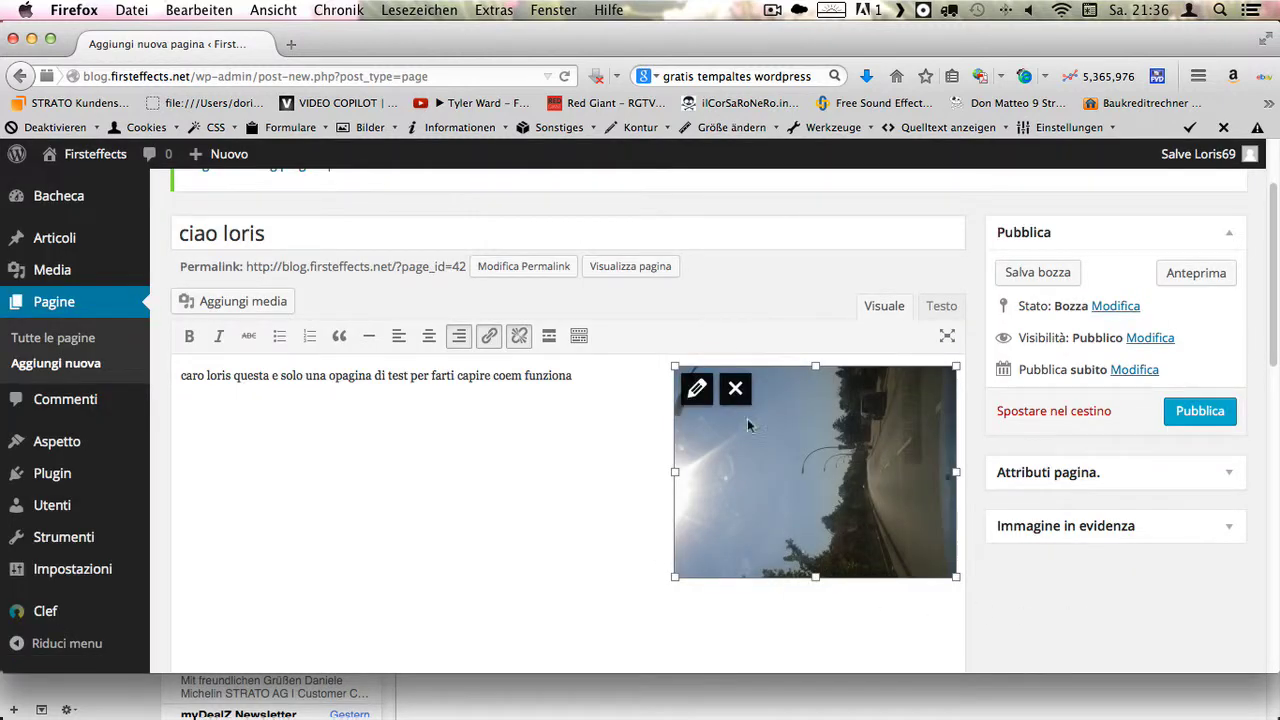
- Align the photo to the left and shrink it with its corner handle
click(699, 392)
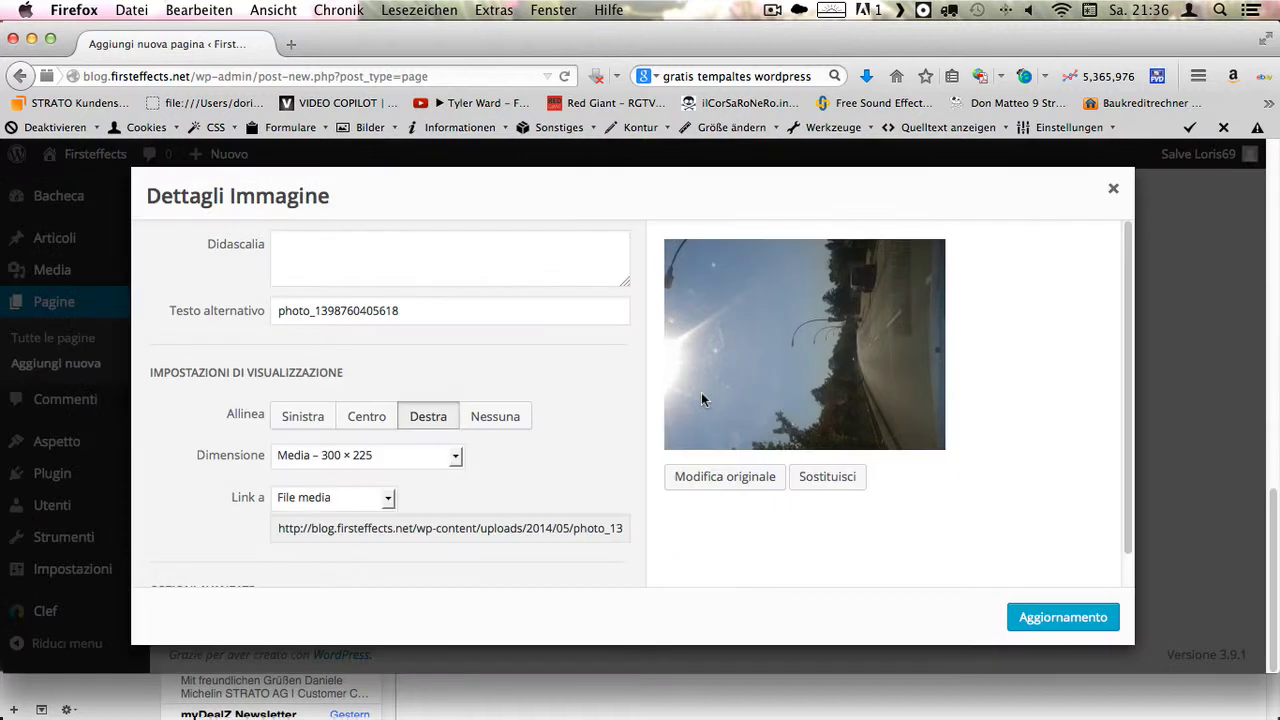
click(294, 421)
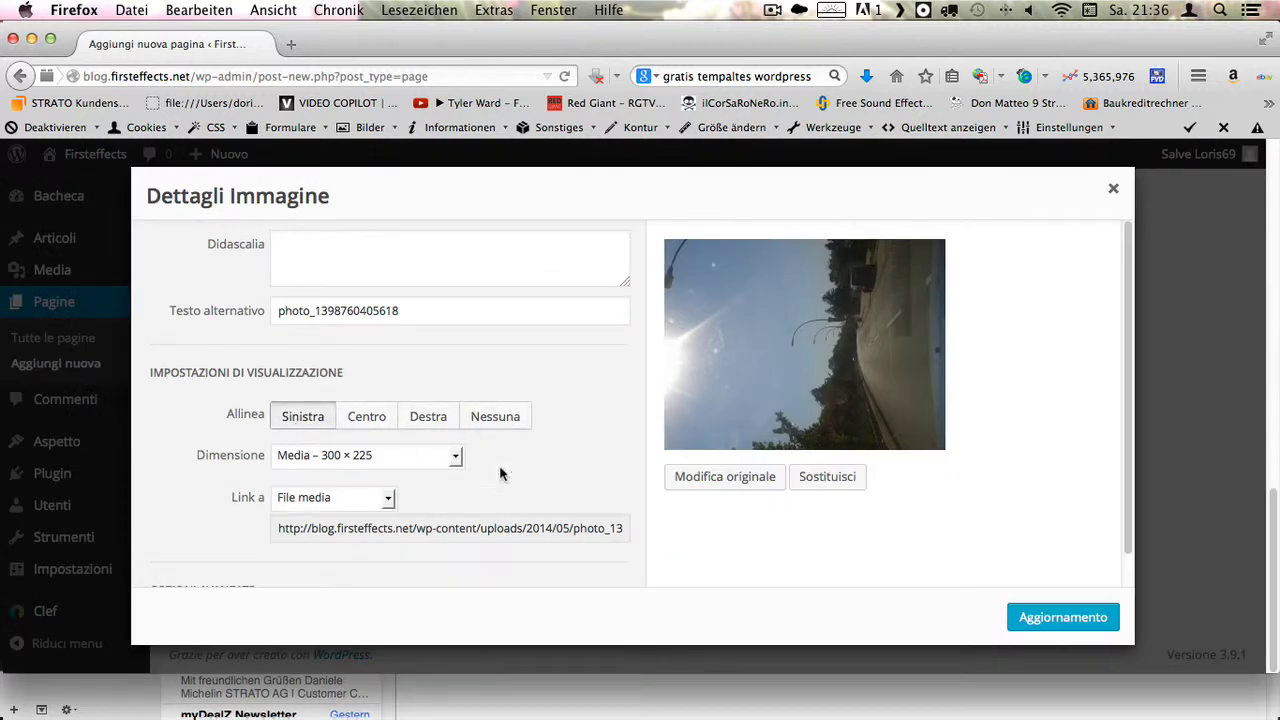
click(1074, 605)
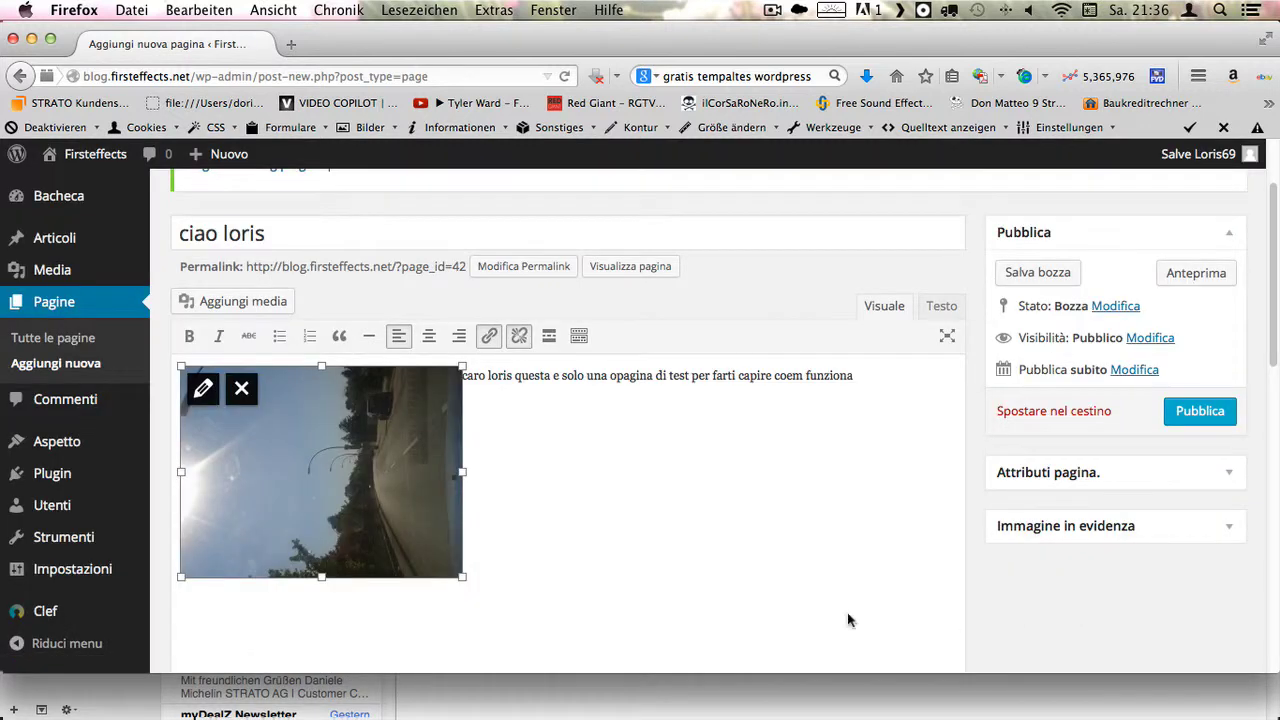
click(516, 462)
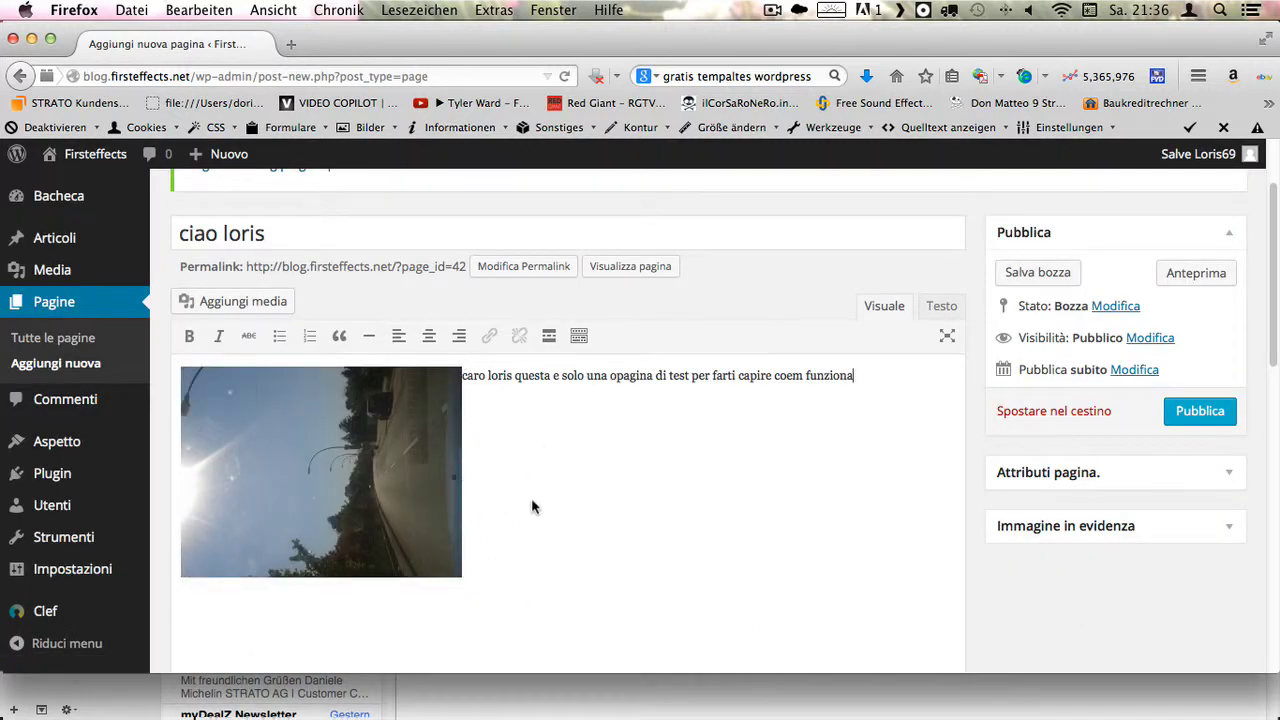
click(459, 576)
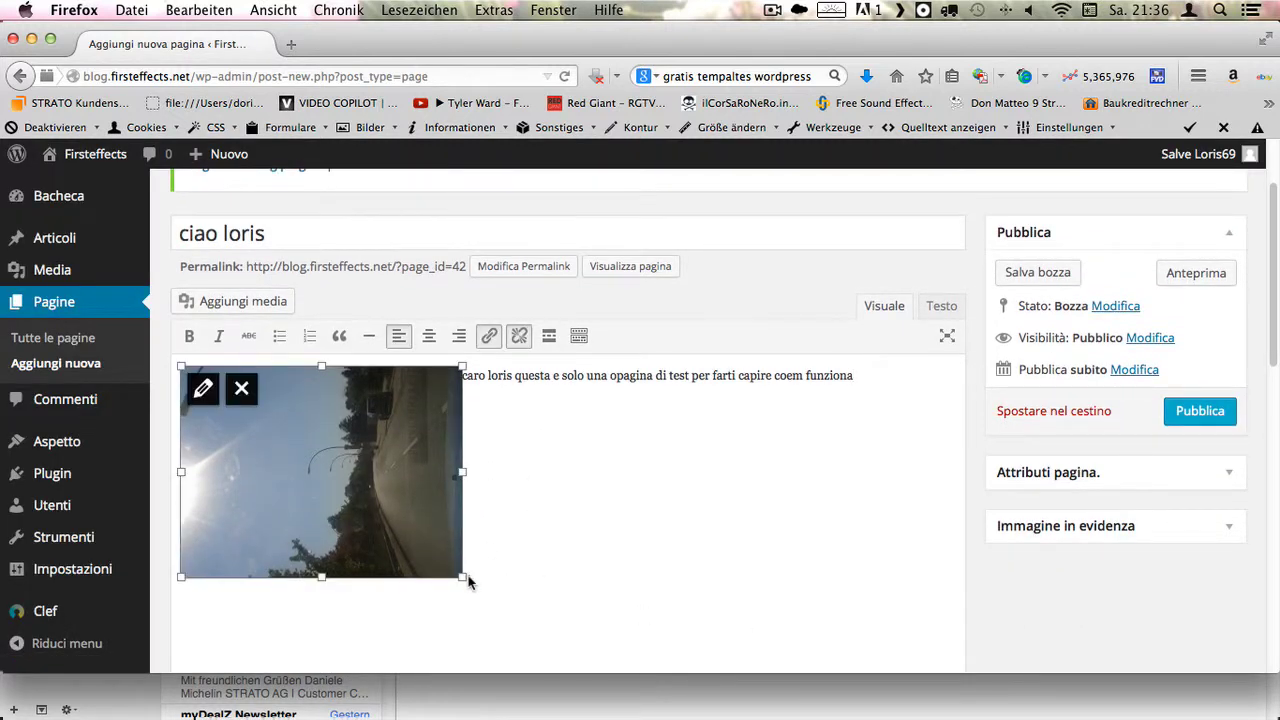
drag(392, 525, 397, 524)
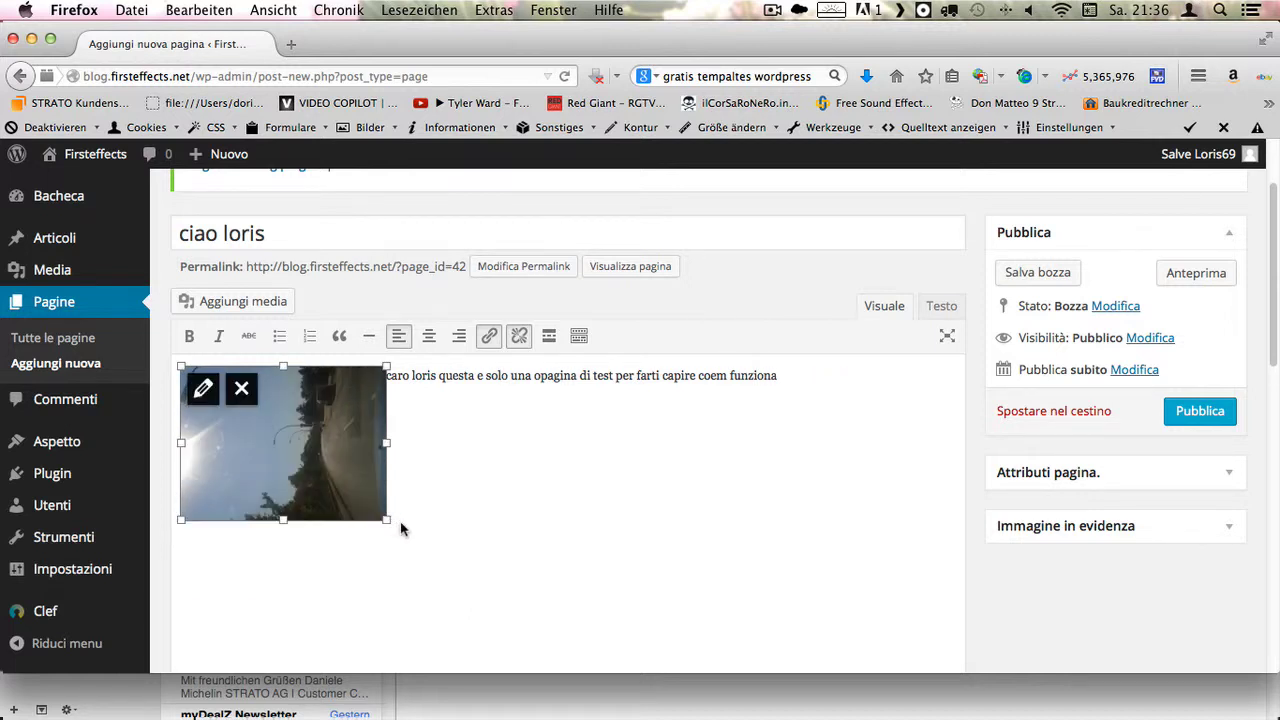
click(442, 398)
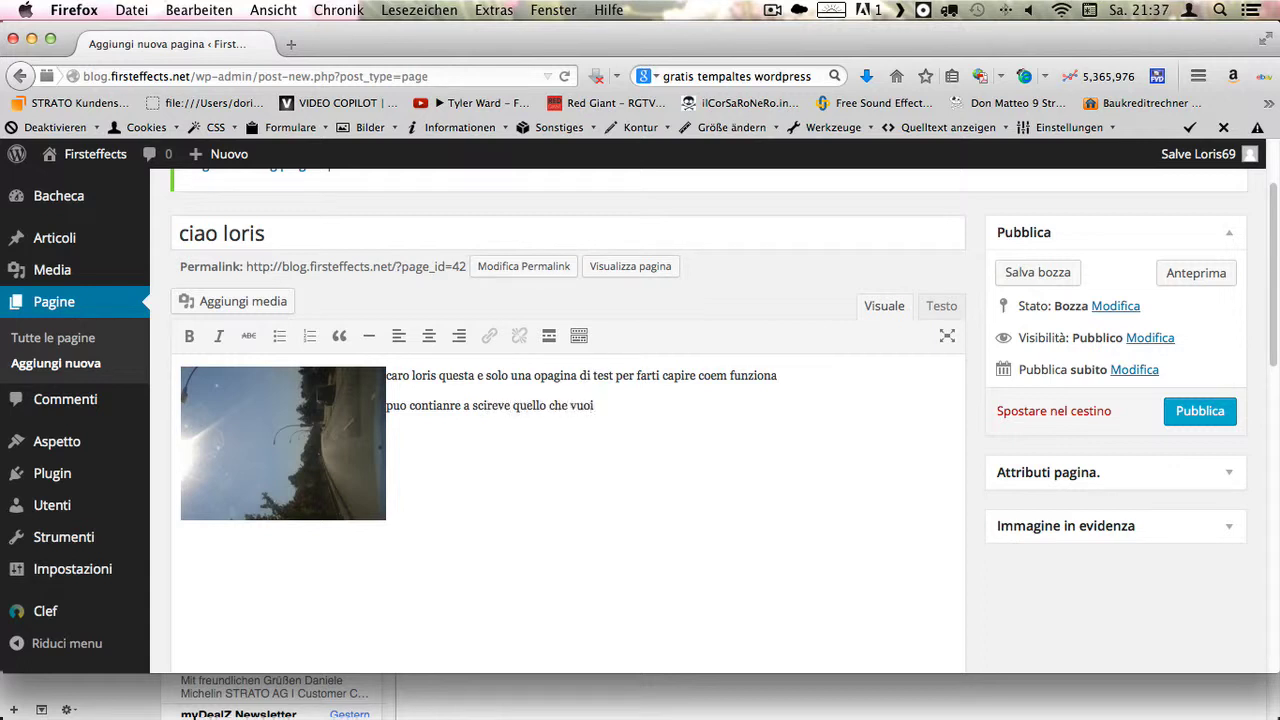
- Publish the 'ciao loris' page from the Publish box
scroll(420, 398, up, 2)
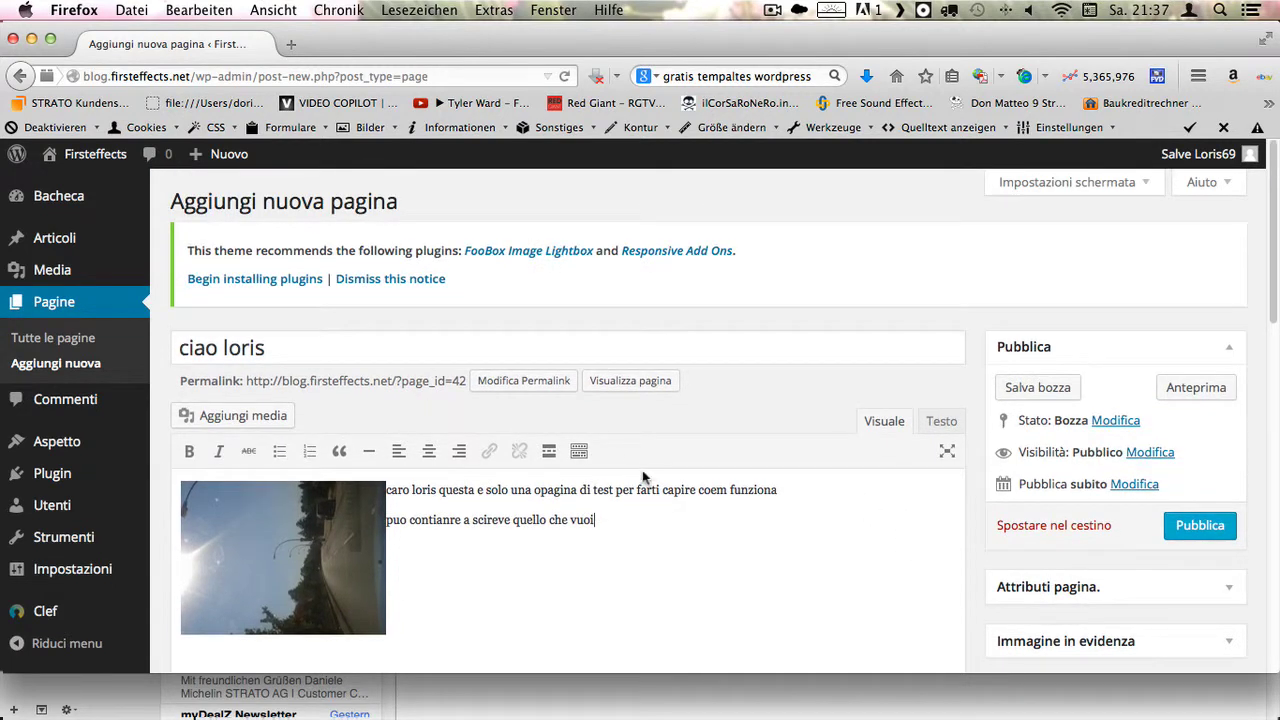
scroll(1003, 457, down, 5)
scroll(1150, 400, up, 4)
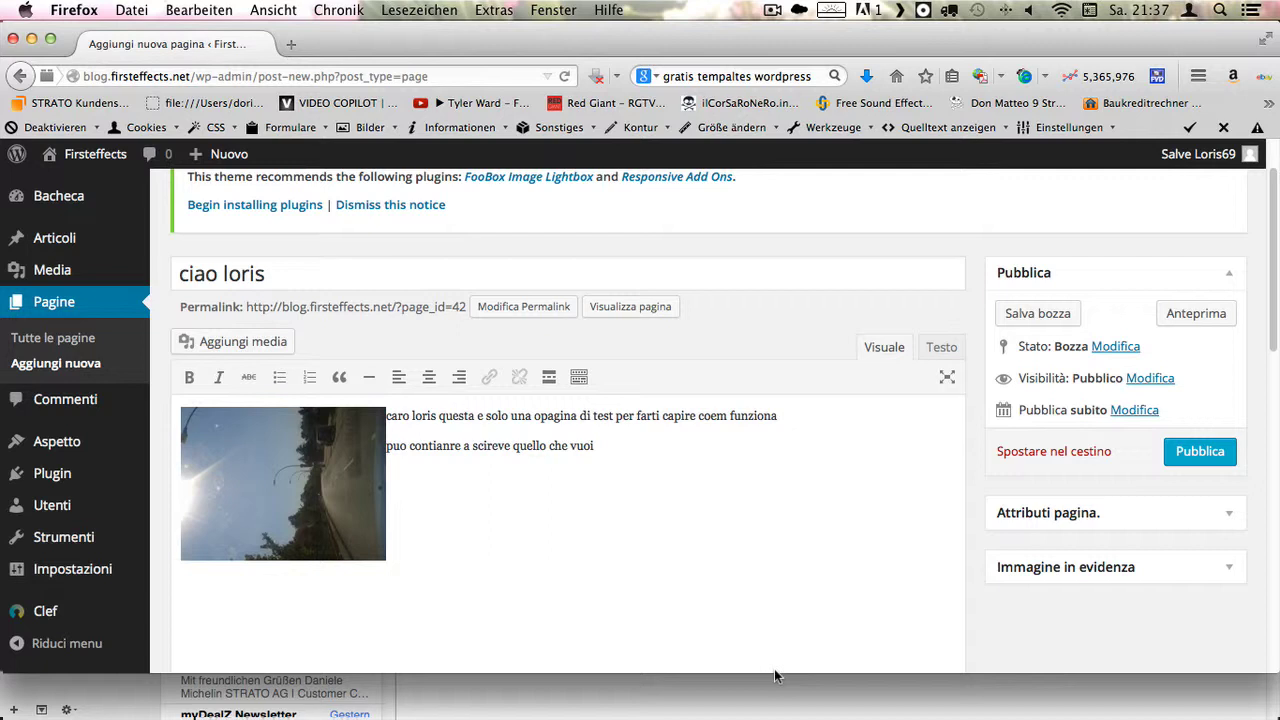
scroll(778, 670, down, 1)
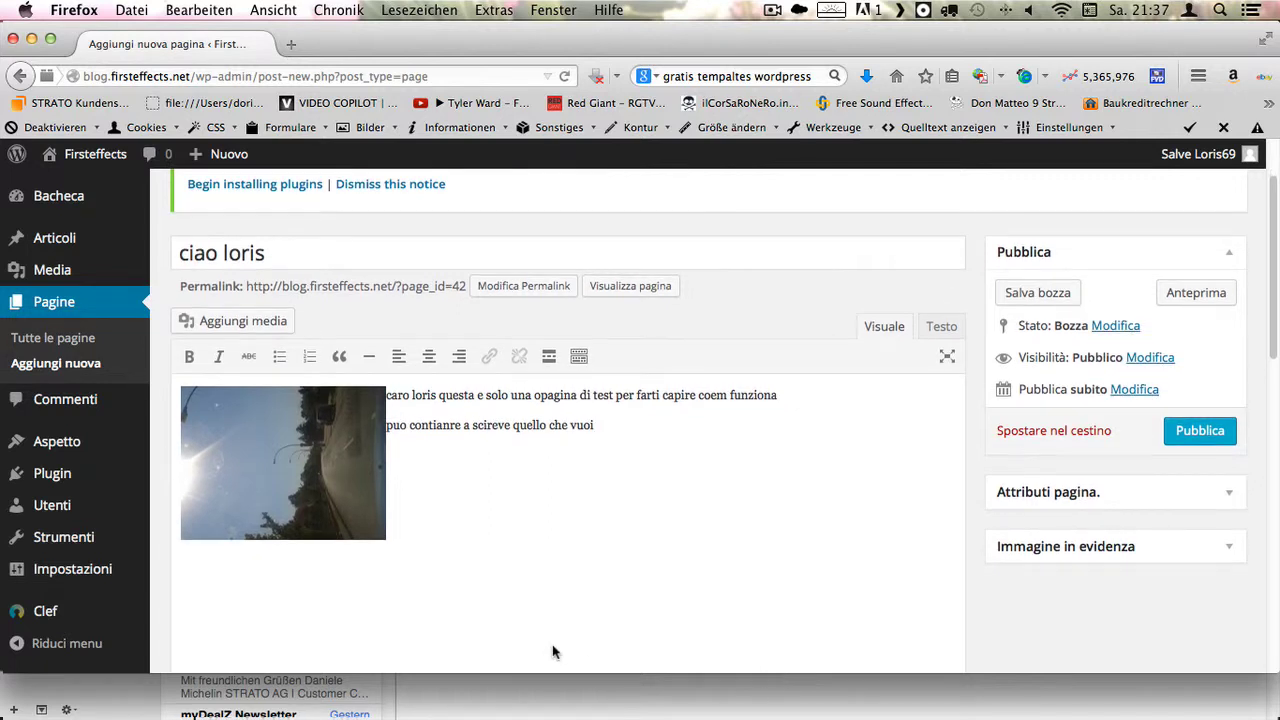
scroll(713, 528, down, 1)
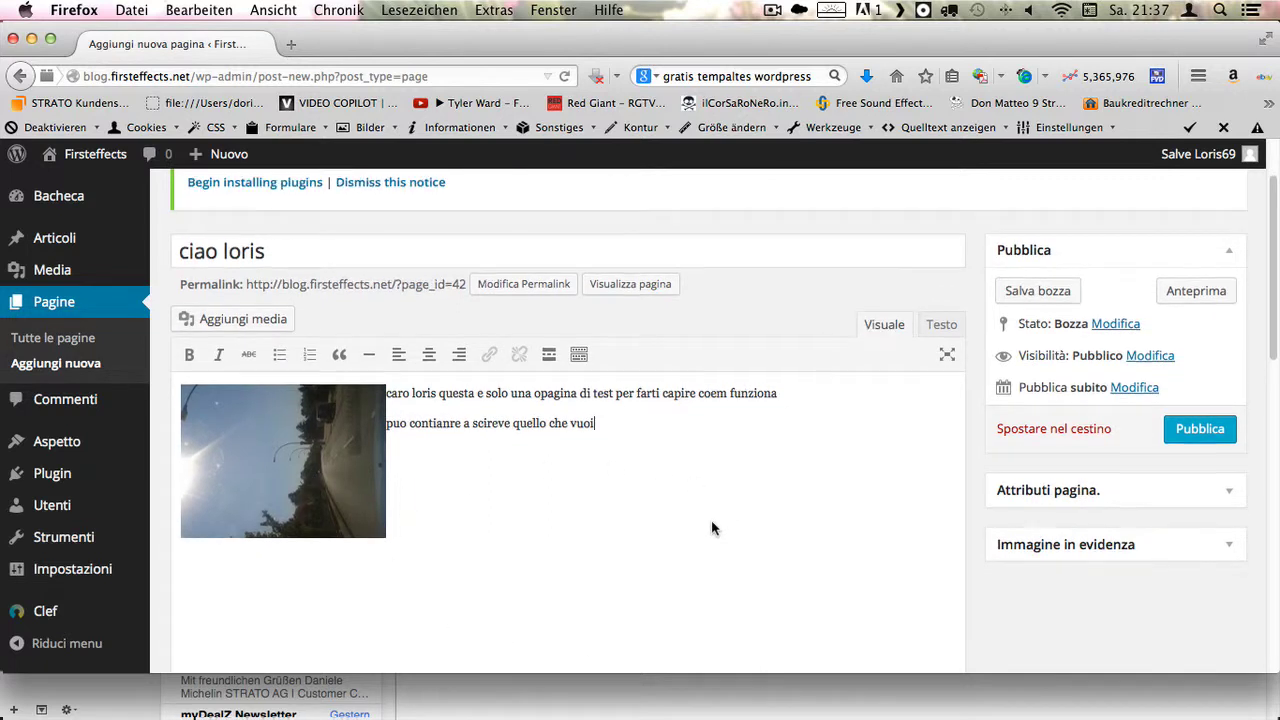
scroll(713, 528, down, 1)
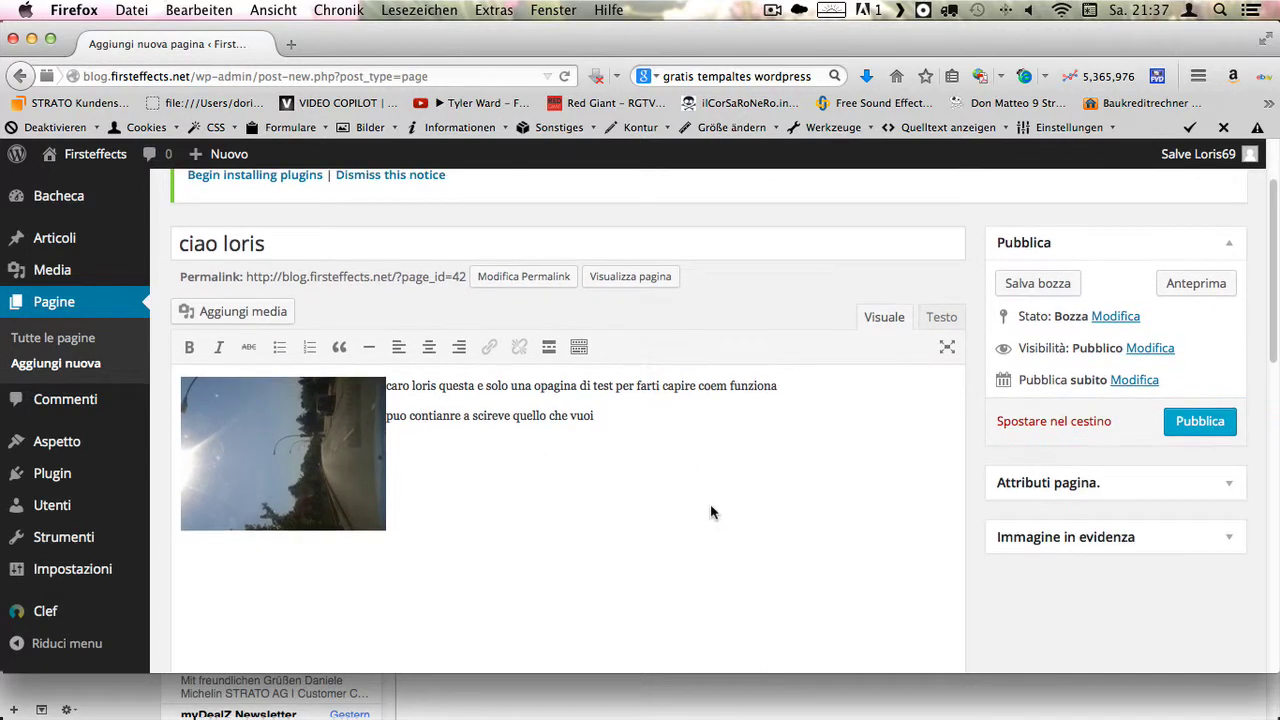
click(1181, 418)
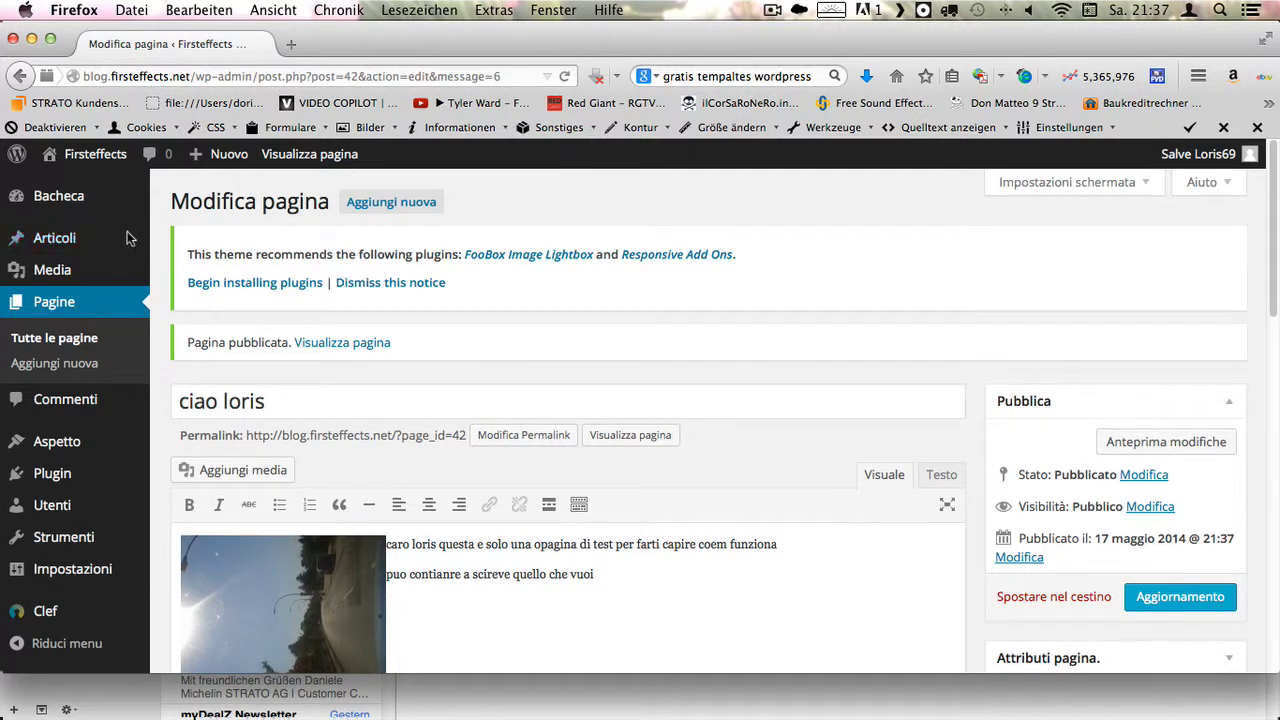
- View the published 'ciao loris' page on the live Firsteffects blog
mouse_move(77, 245)
mouse_move(118, 157)
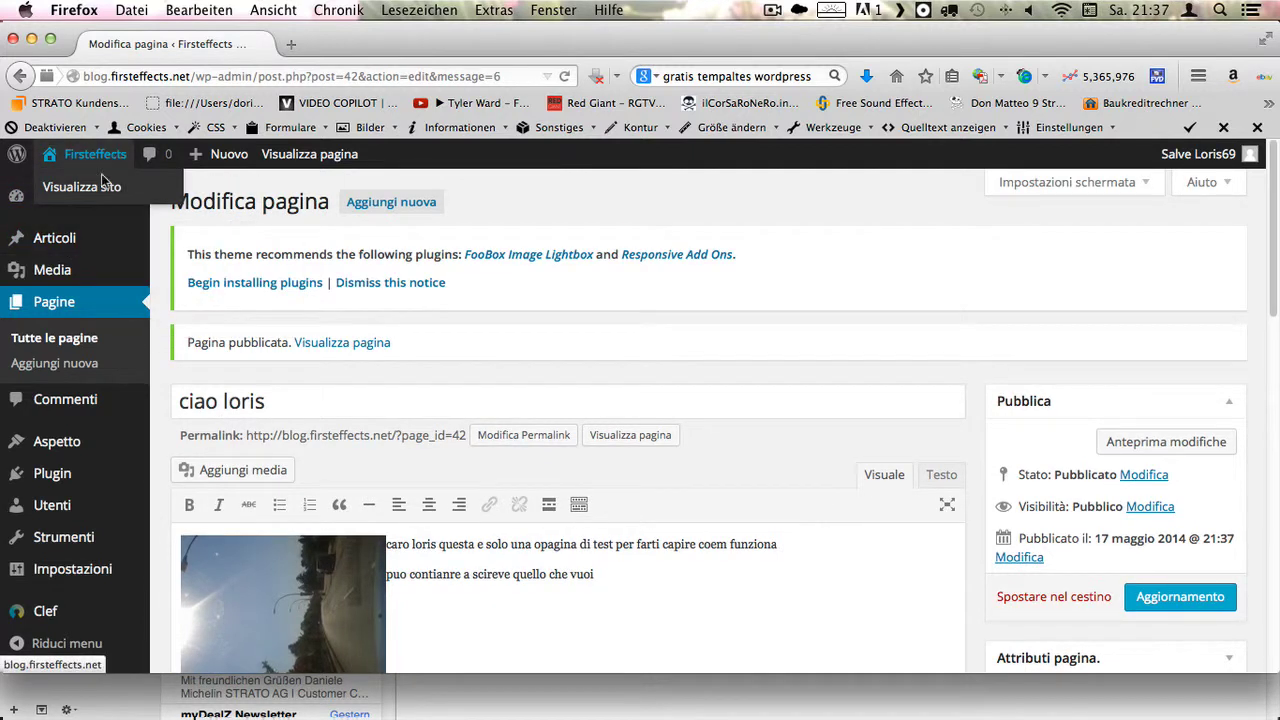
click(95, 190)
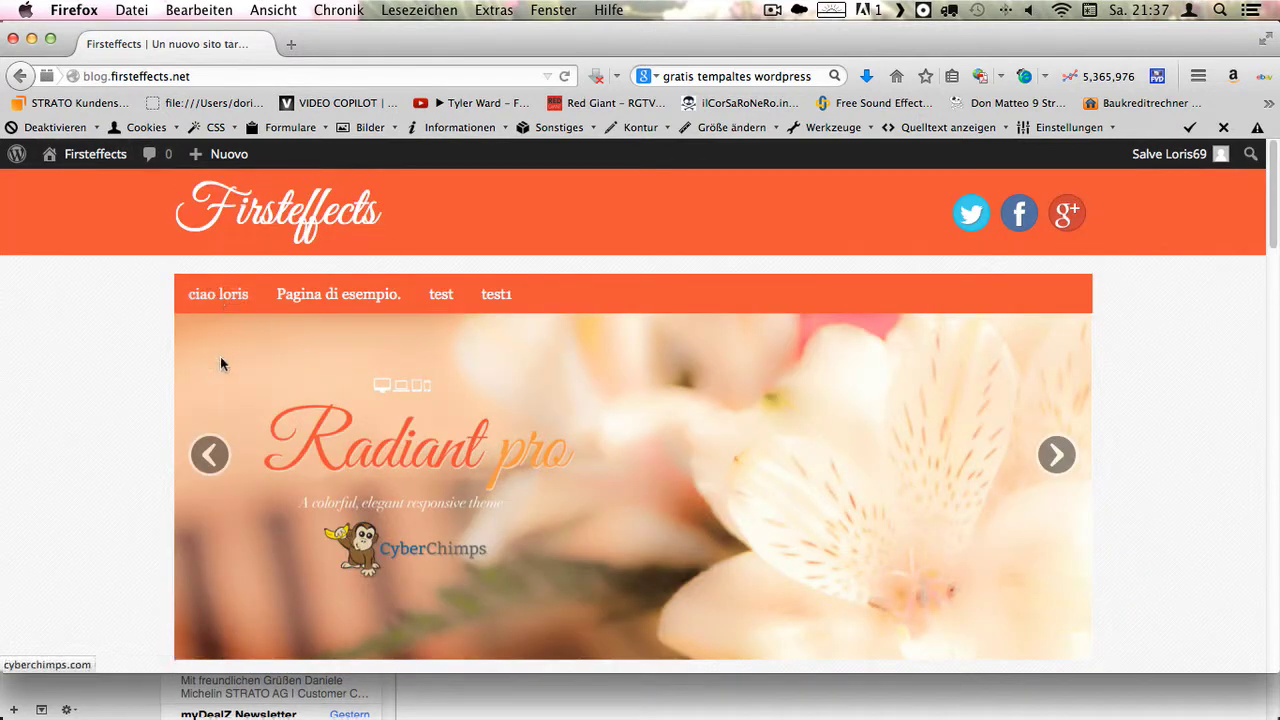
click(222, 295)
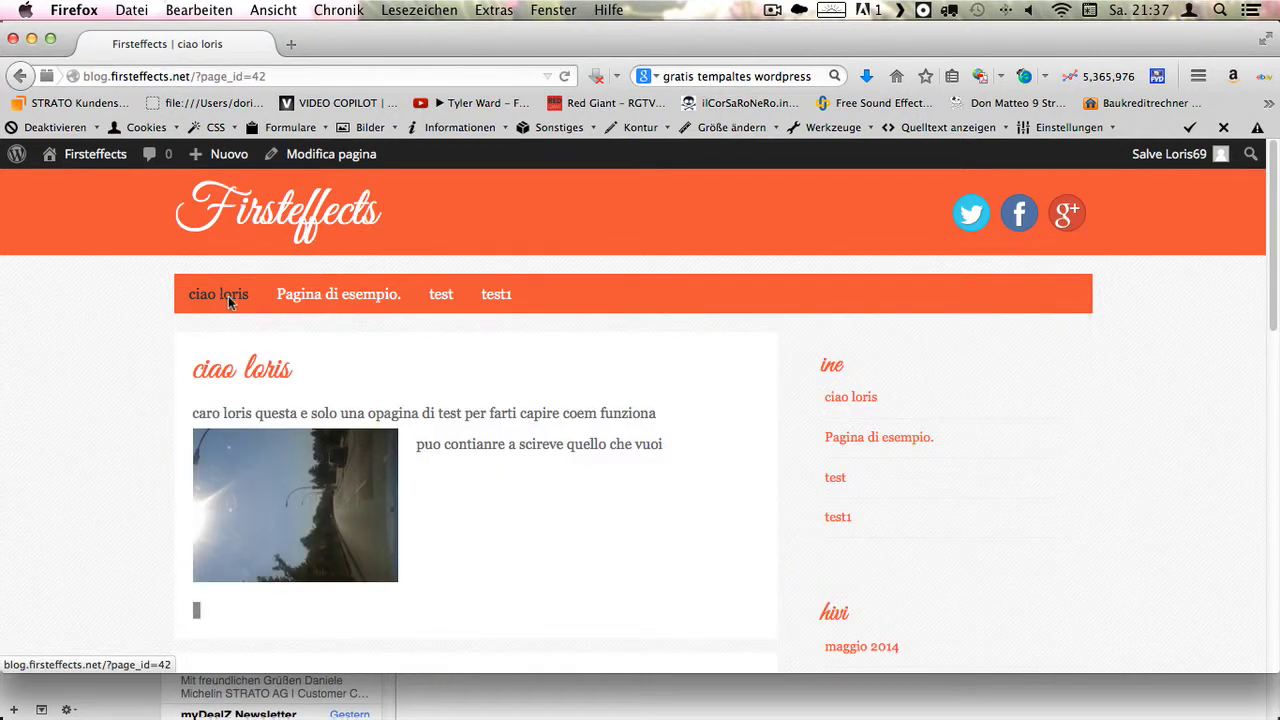
scroll(246, 337, down, 2)
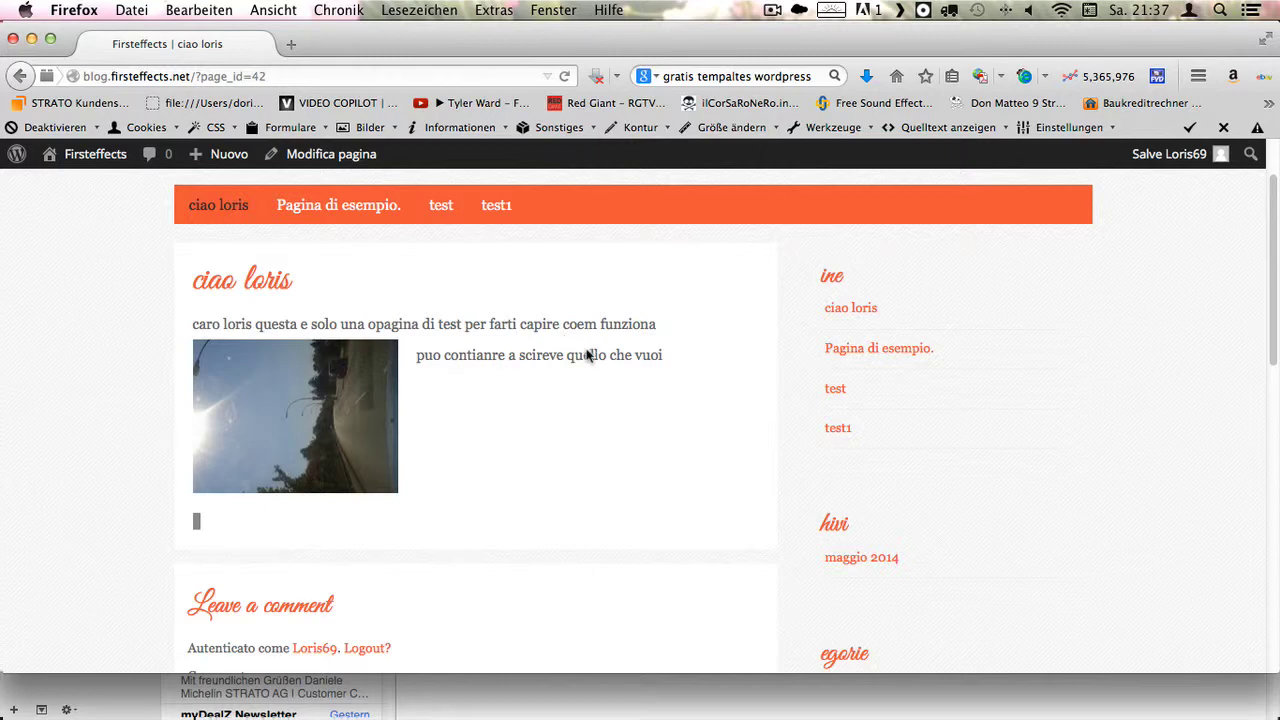
scroll(594, 374, down, 5)
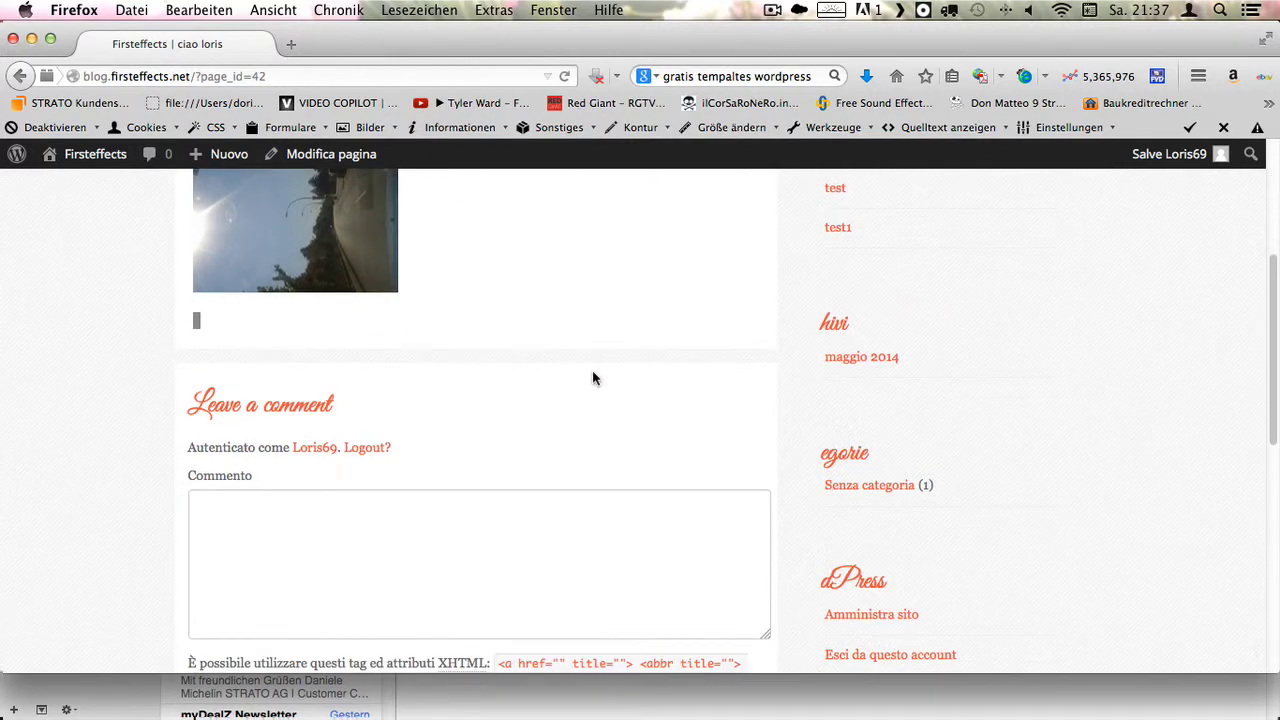
scroll(567, 420, down, 3)
scroll(567, 420, up, 5)
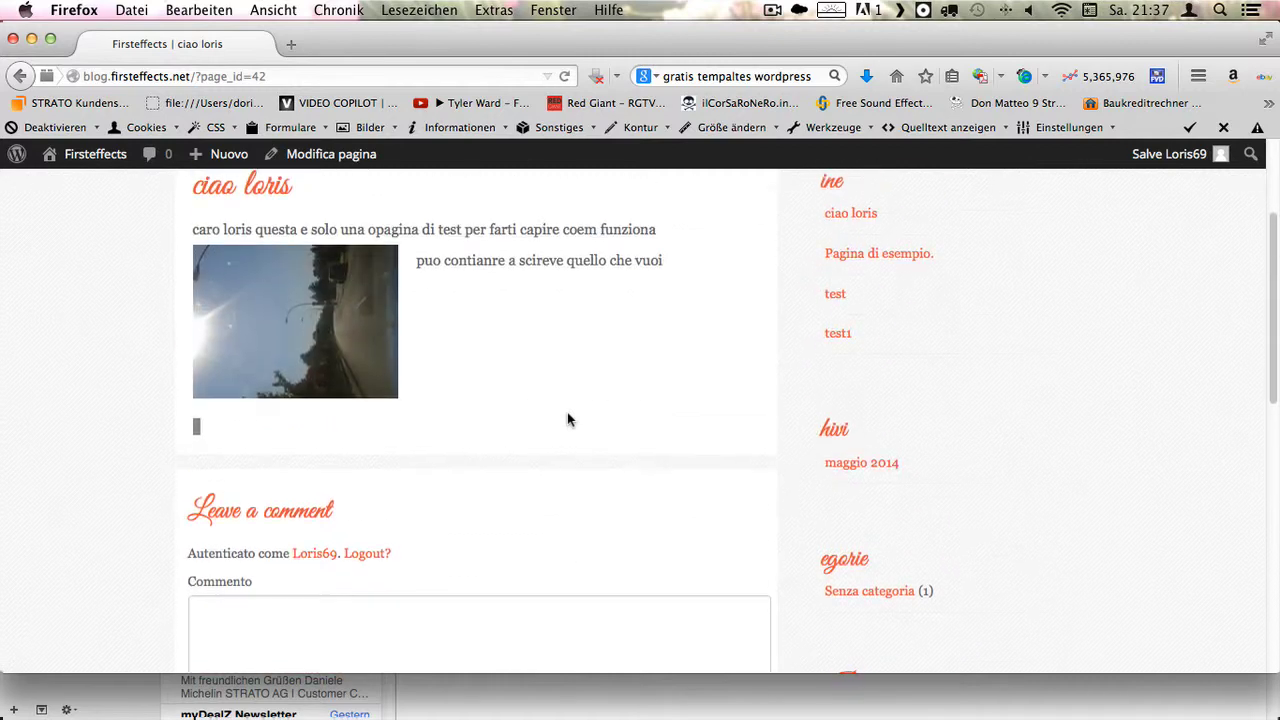
scroll(567, 420, up, 4)
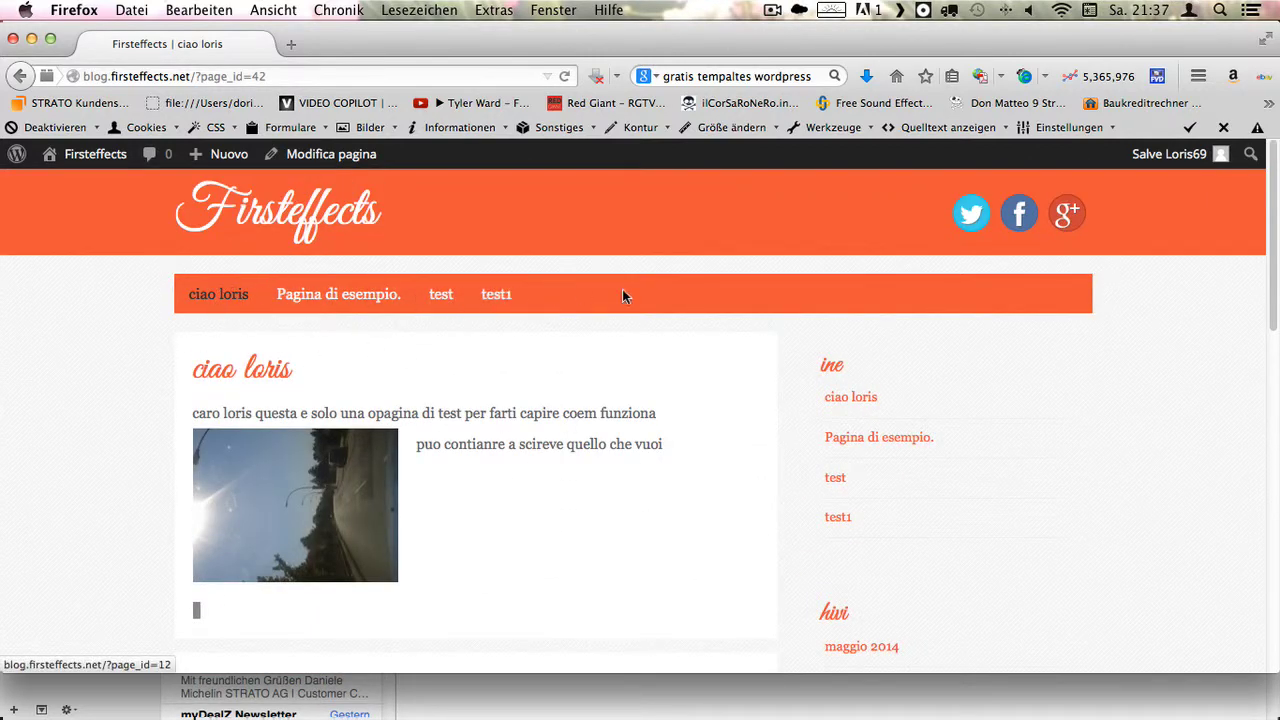
- Return to the admin dashboard and open the Pagine list
mouse_move(118, 157)
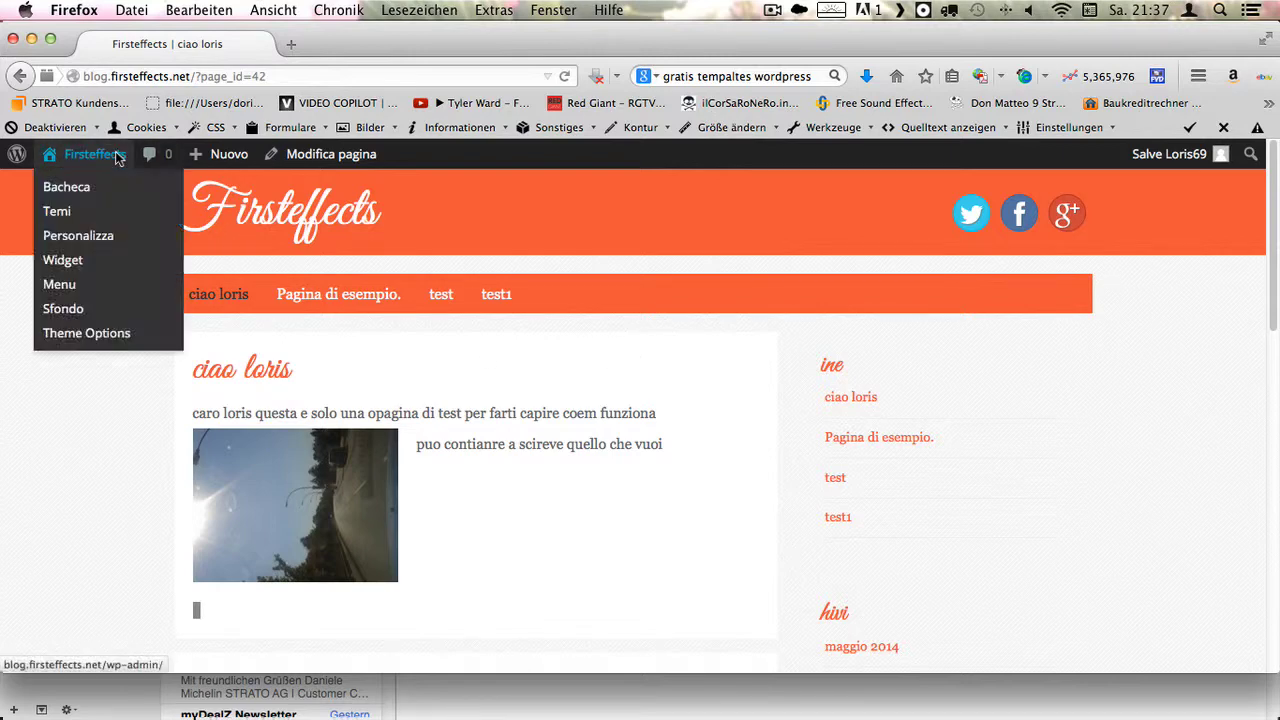
click(78, 188)
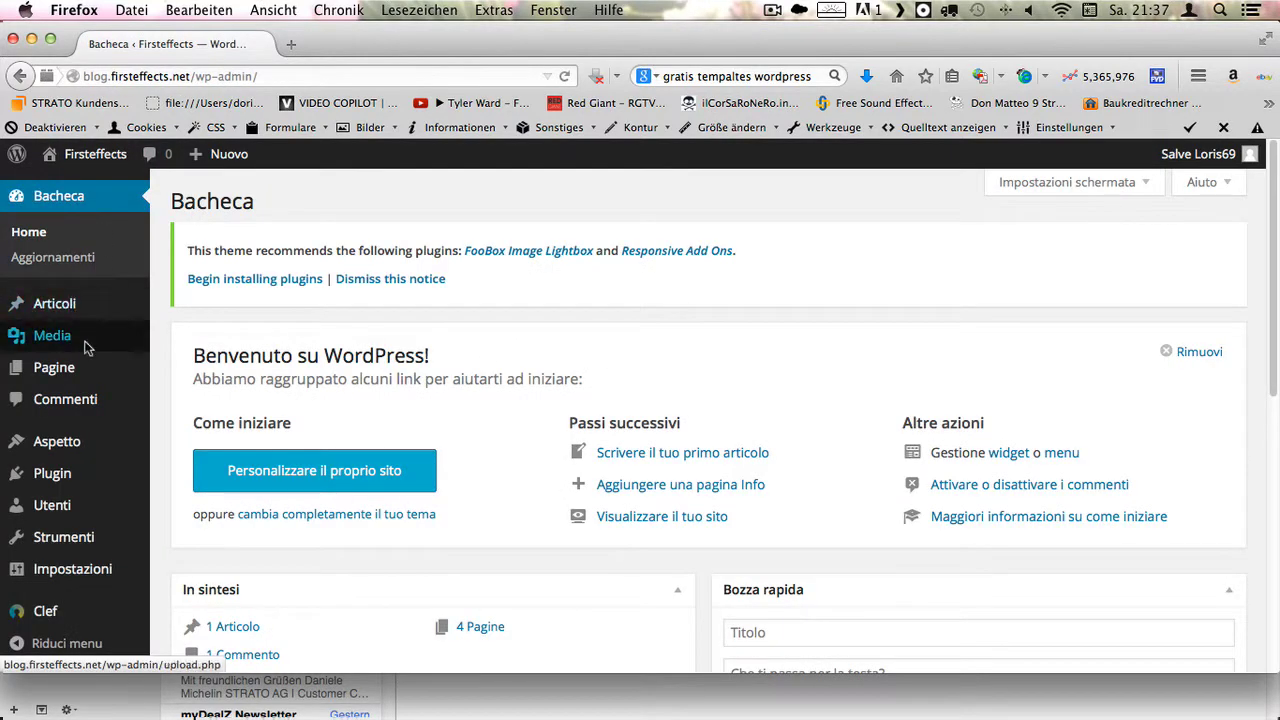
mouse_move(67, 376)
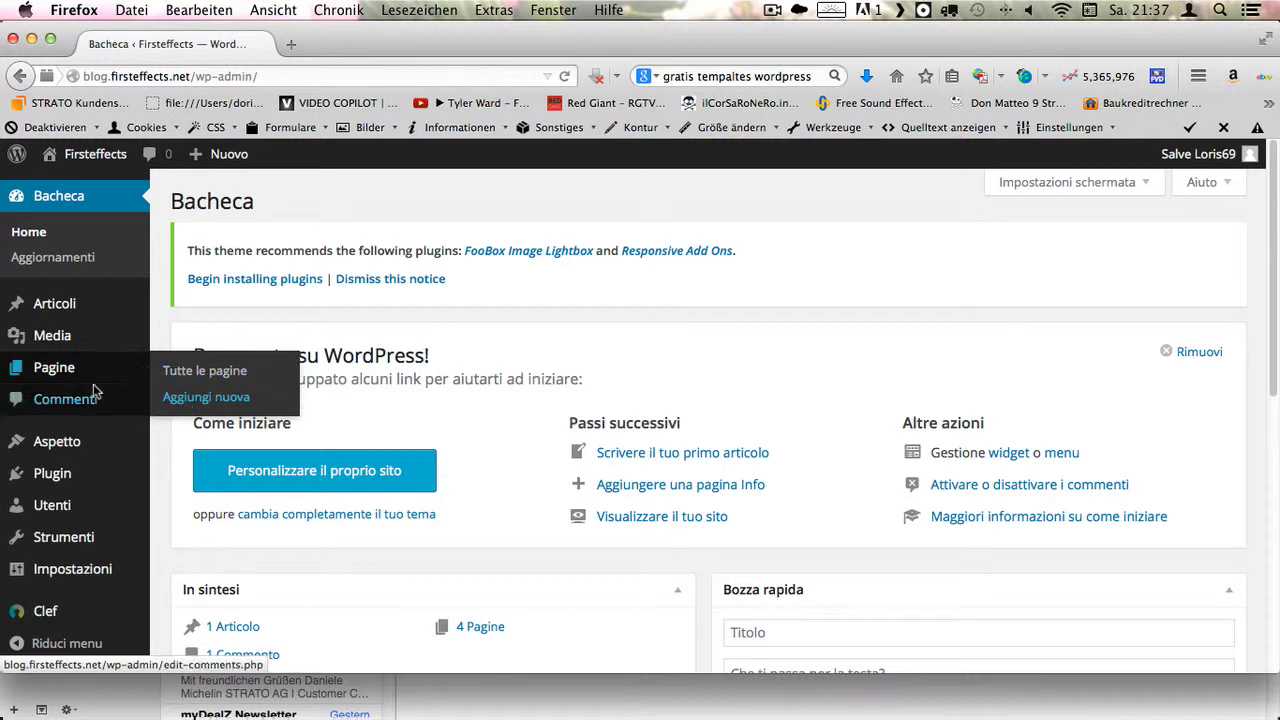
click(50, 365)
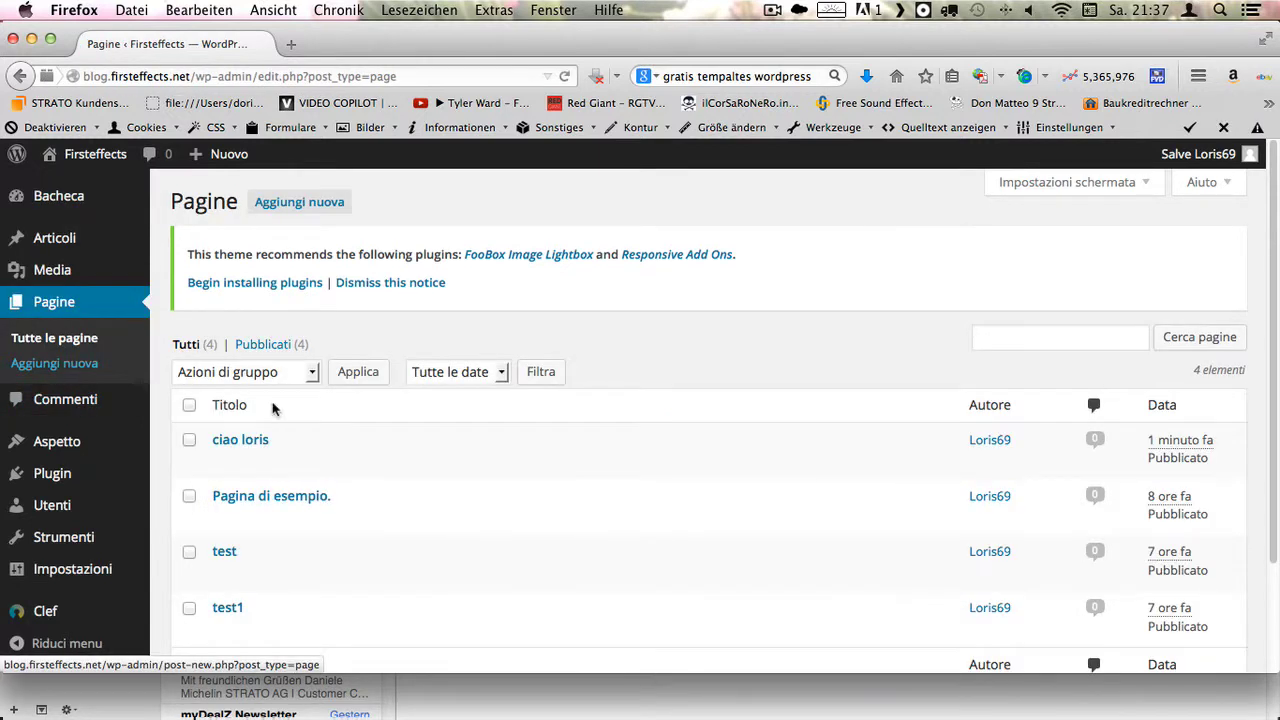
- Open the Articoli list showing the single 'Ciao mondo!' post
scroll(271, 480, down, 2)
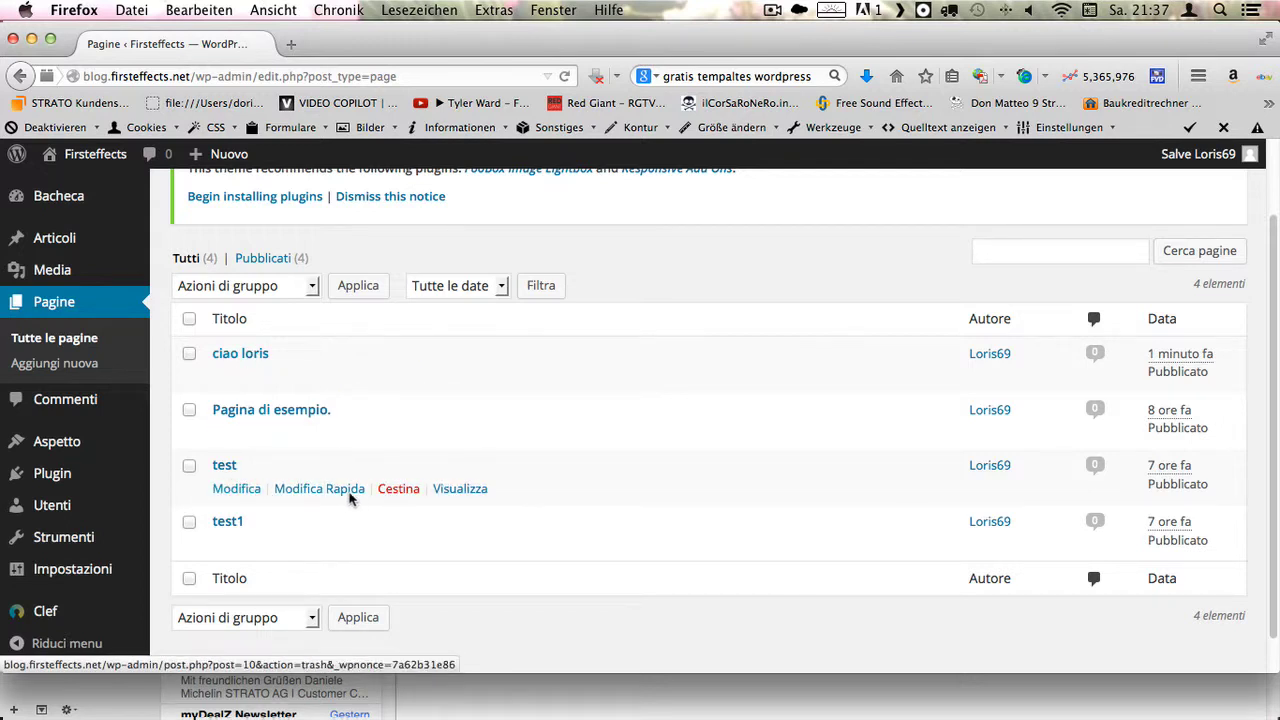
scroll(350, 497, down, 1)
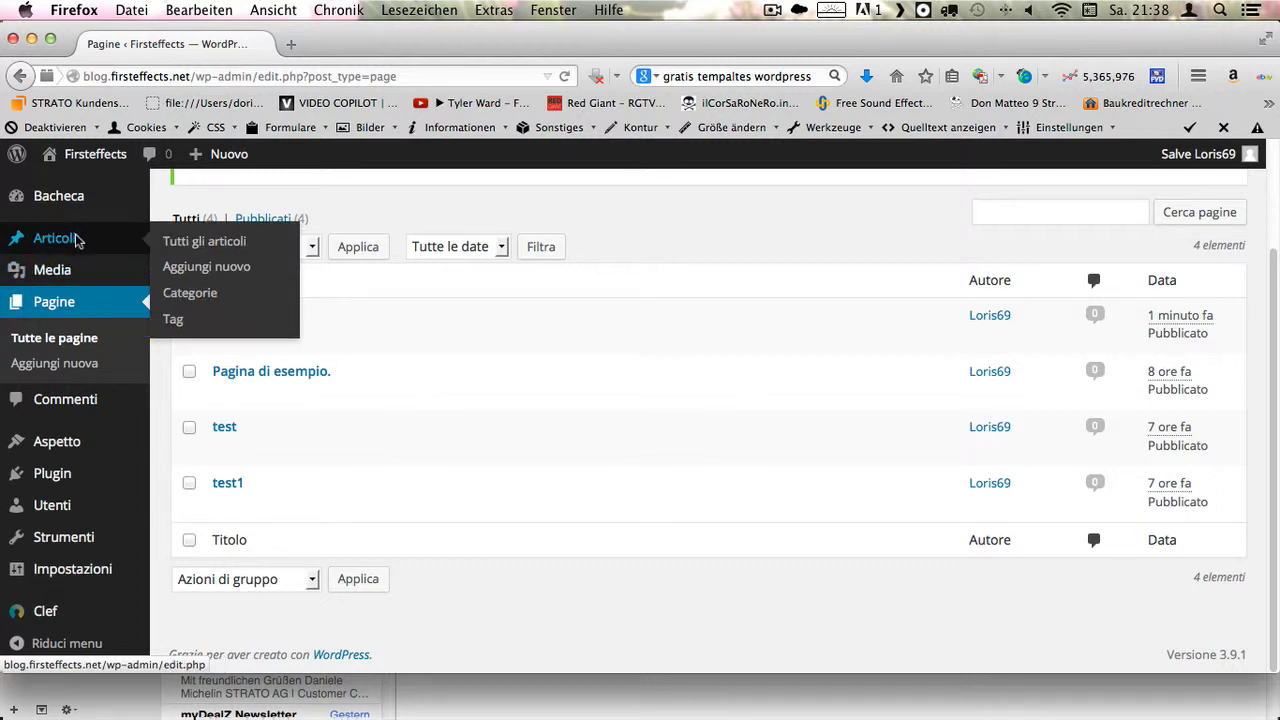
click(77, 240)
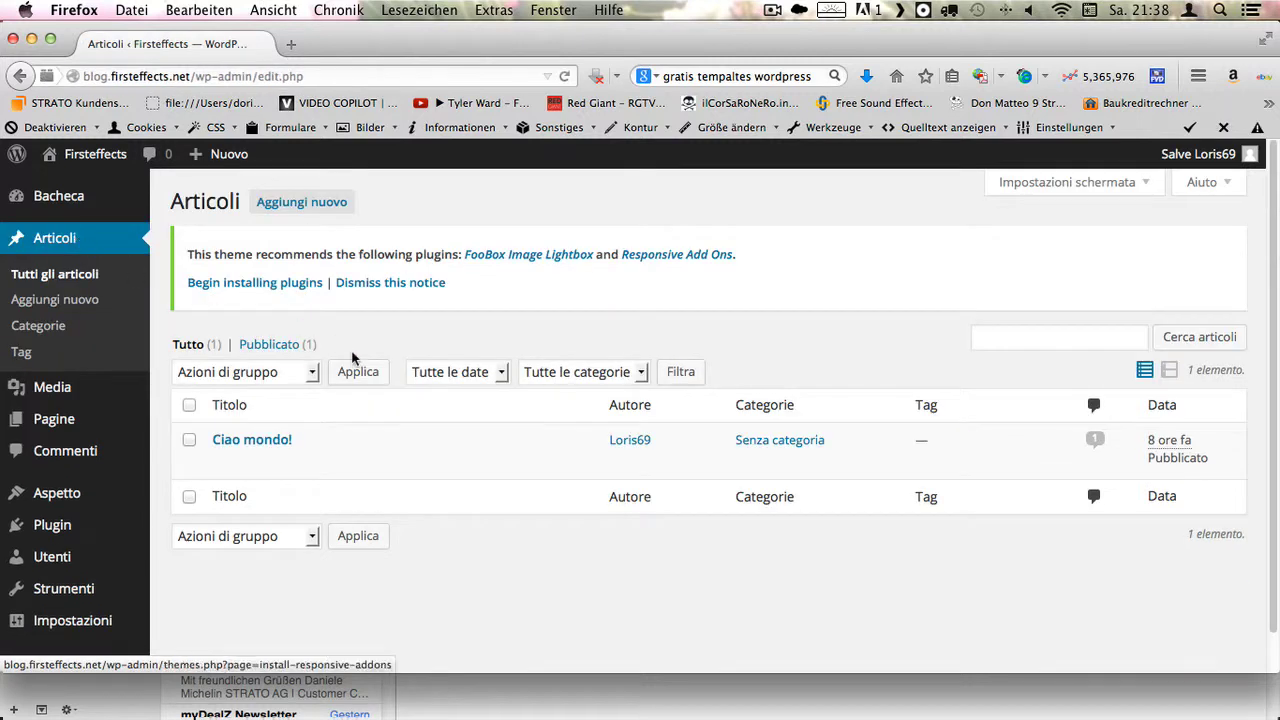
mouse_move(191, 434)
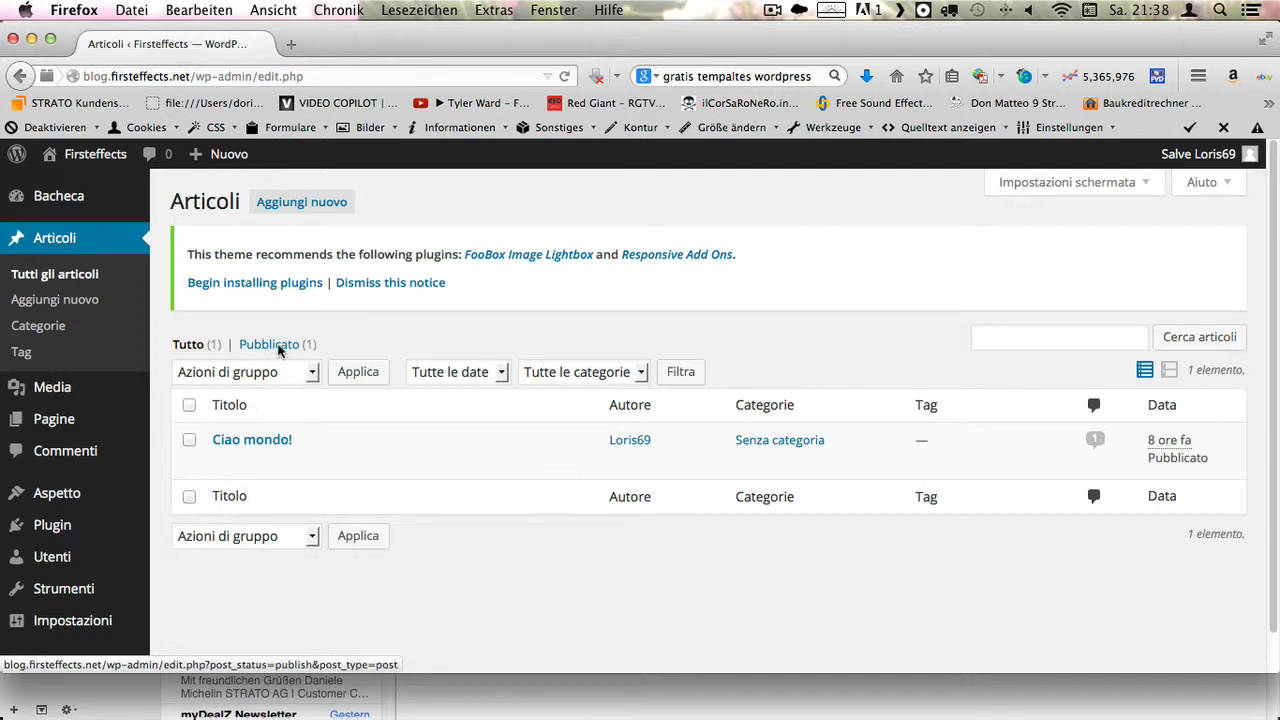
- Create and publish a post titled 'questo e un blog' with body 'questo e un post'
click(312, 203)
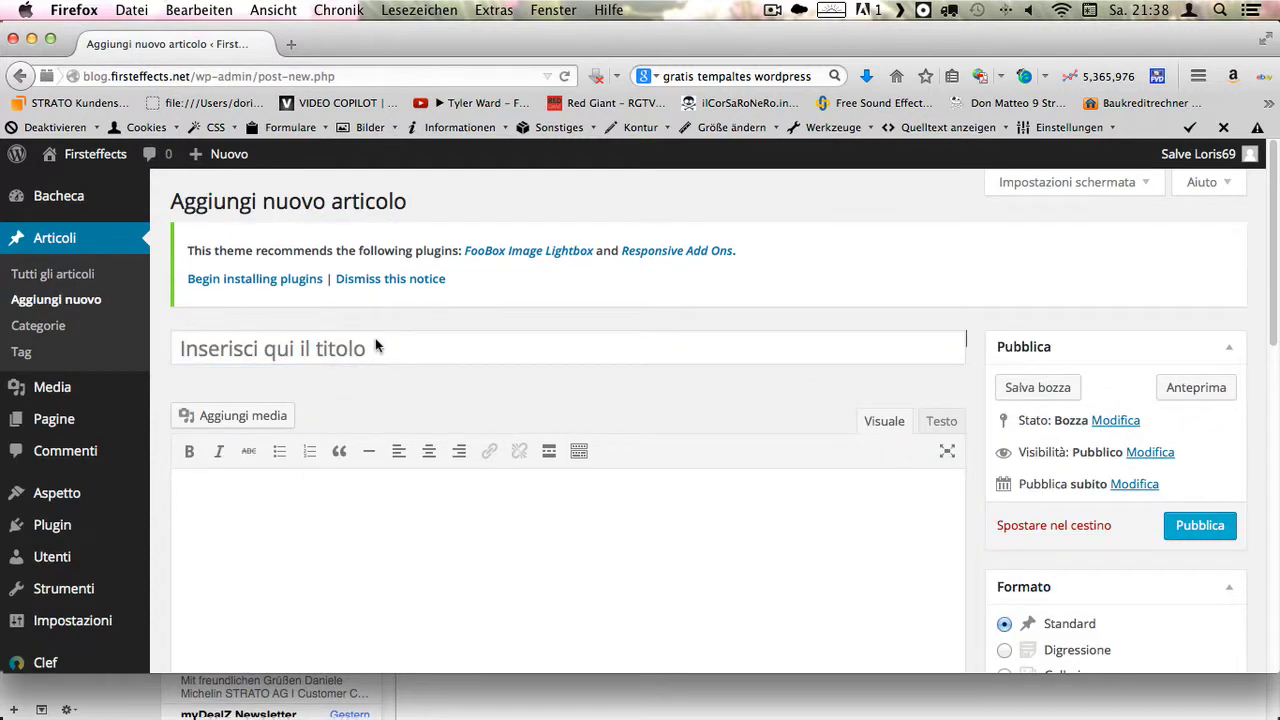
key(super+f)
text(test)
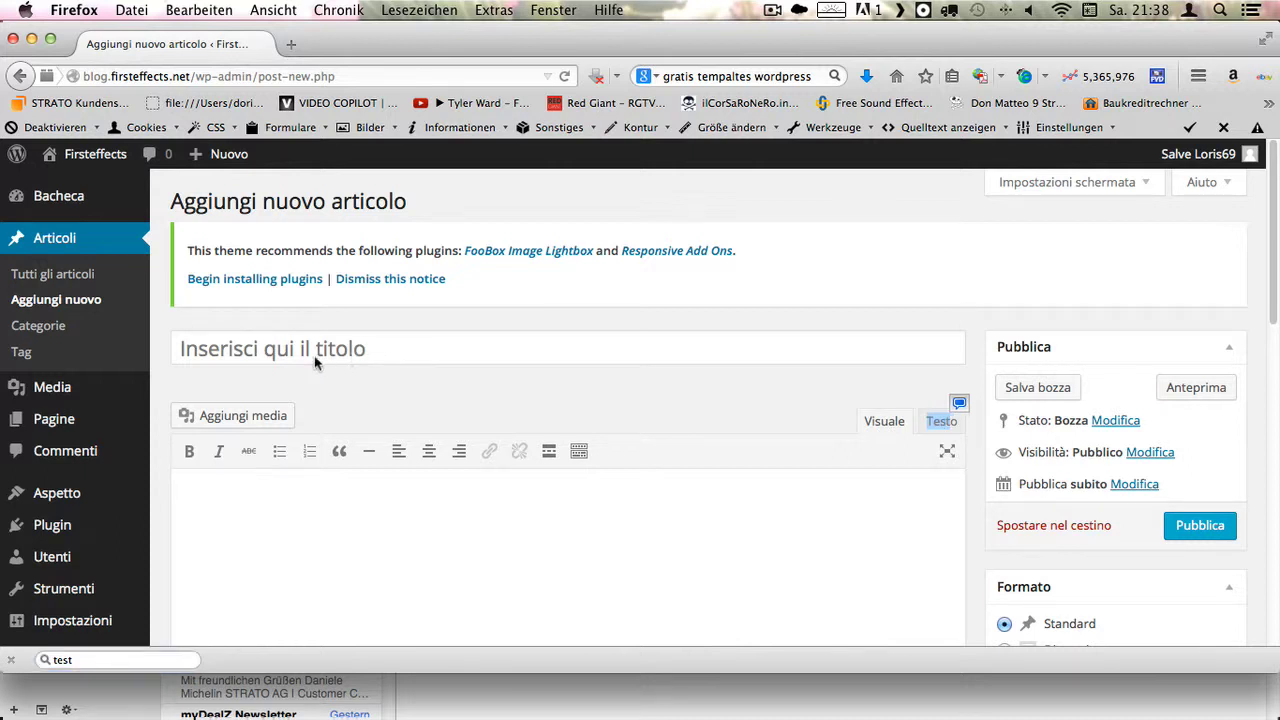
click(331, 357)
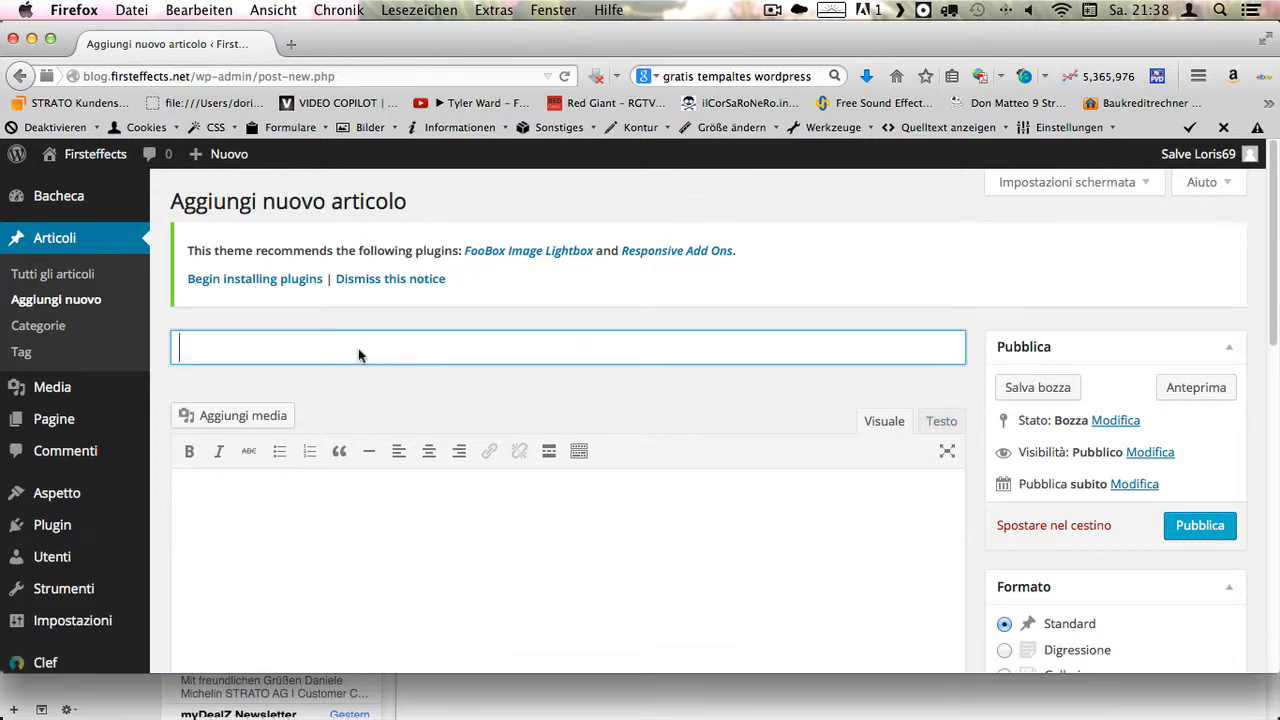
text(questo e un blog)
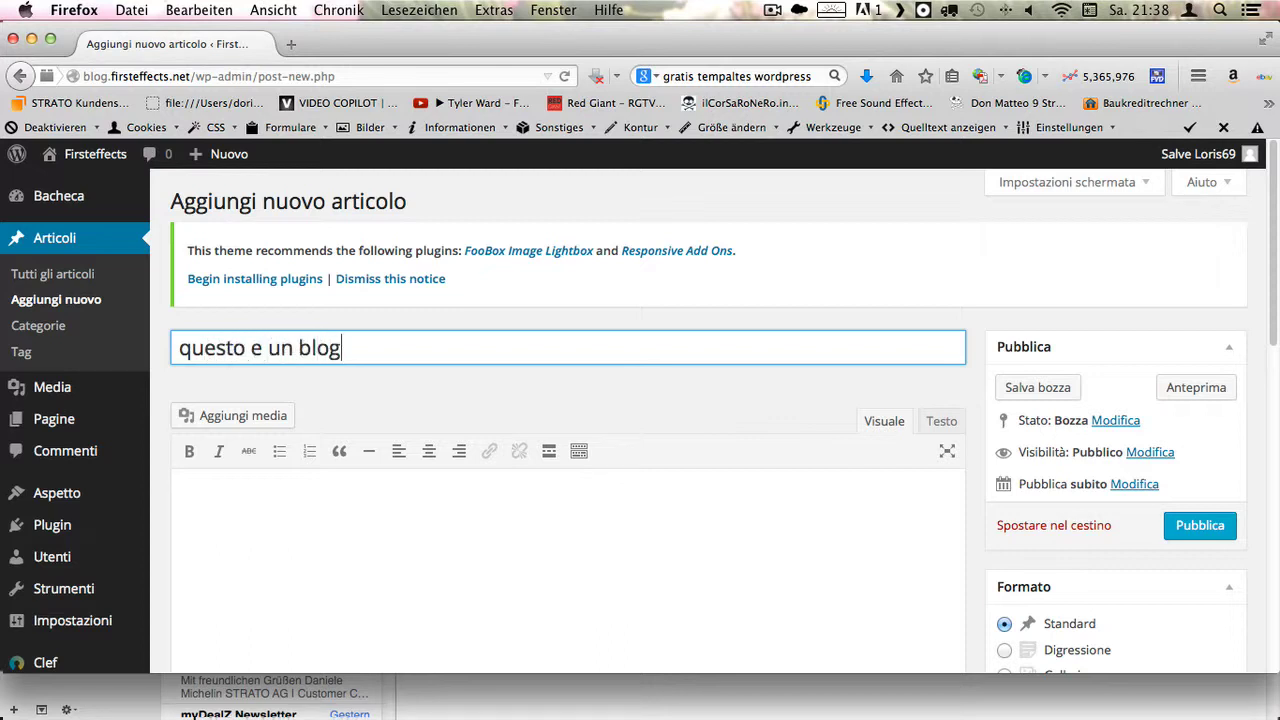
click(314, 528)
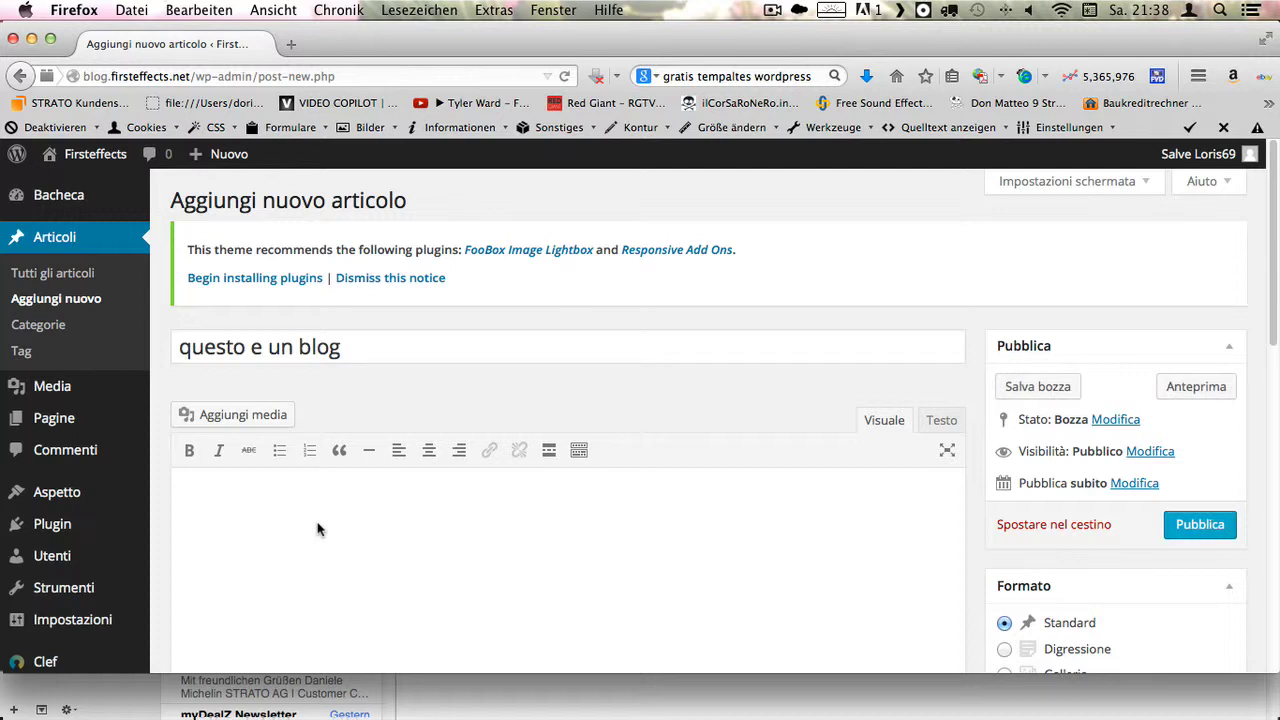
text(questo e un post)
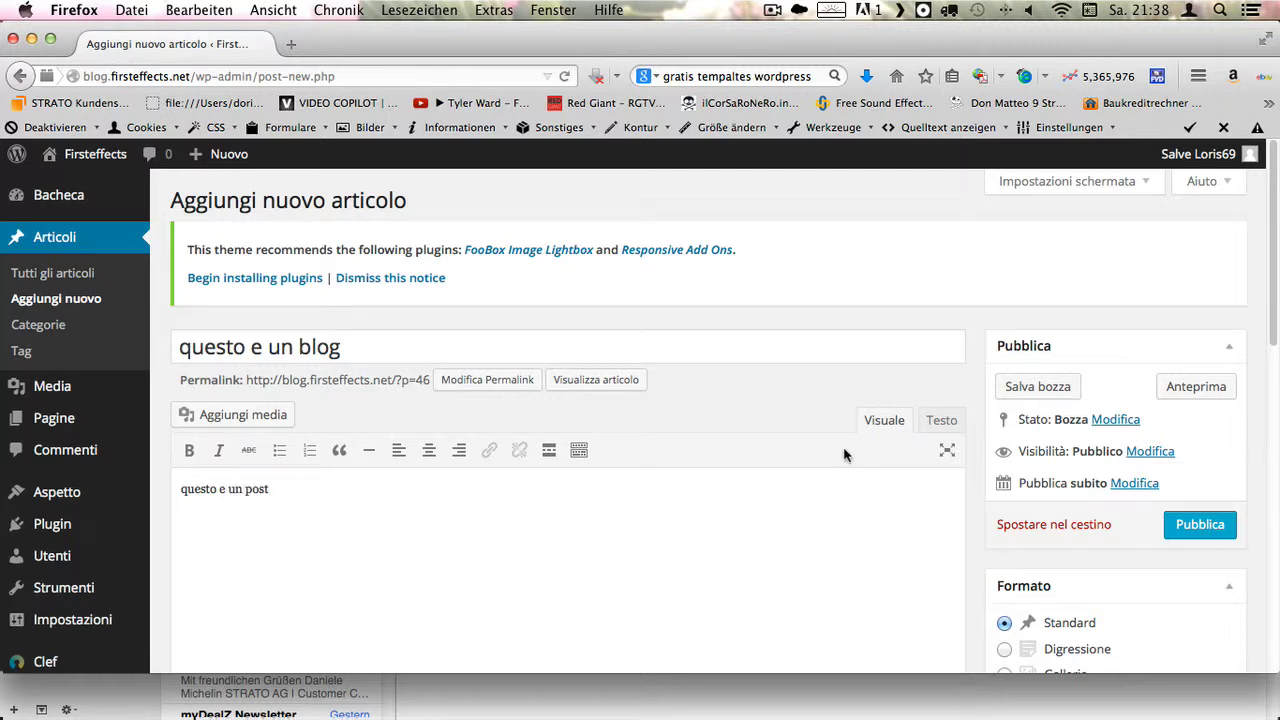
scroll(700, 465, down, 7)
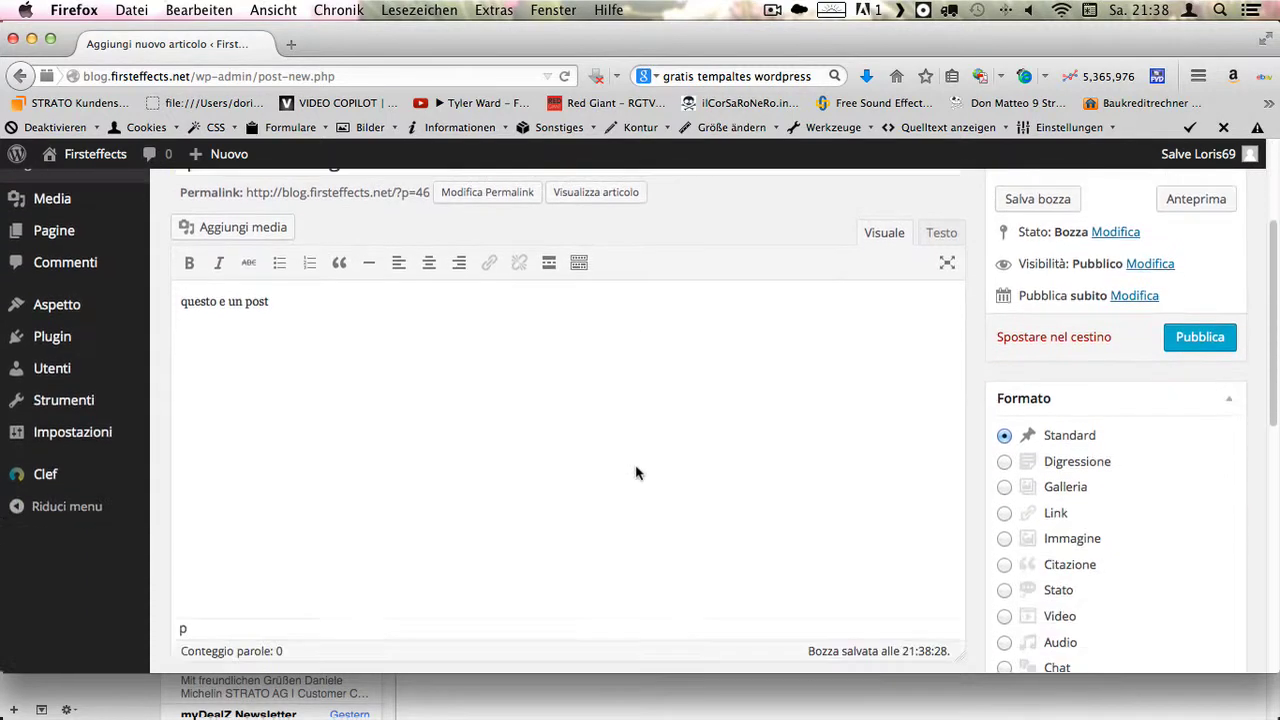
scroll(1006, 417, up, 5)
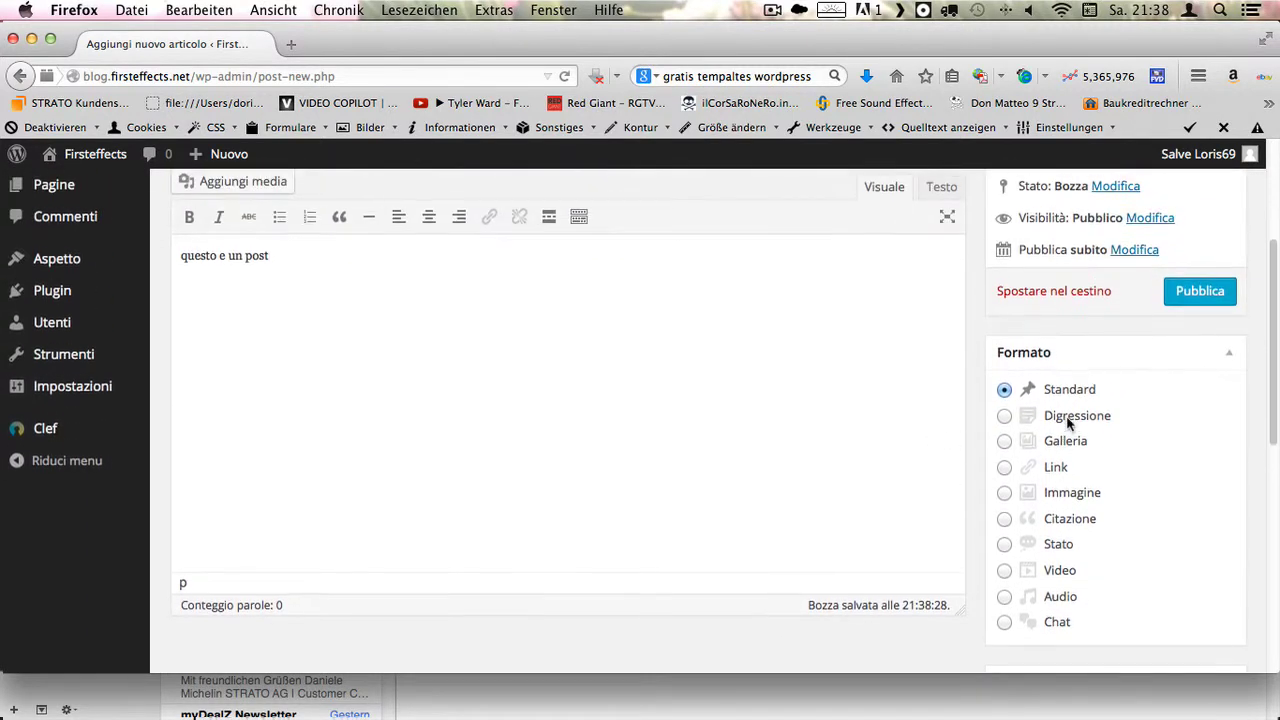
click(1192, 423)
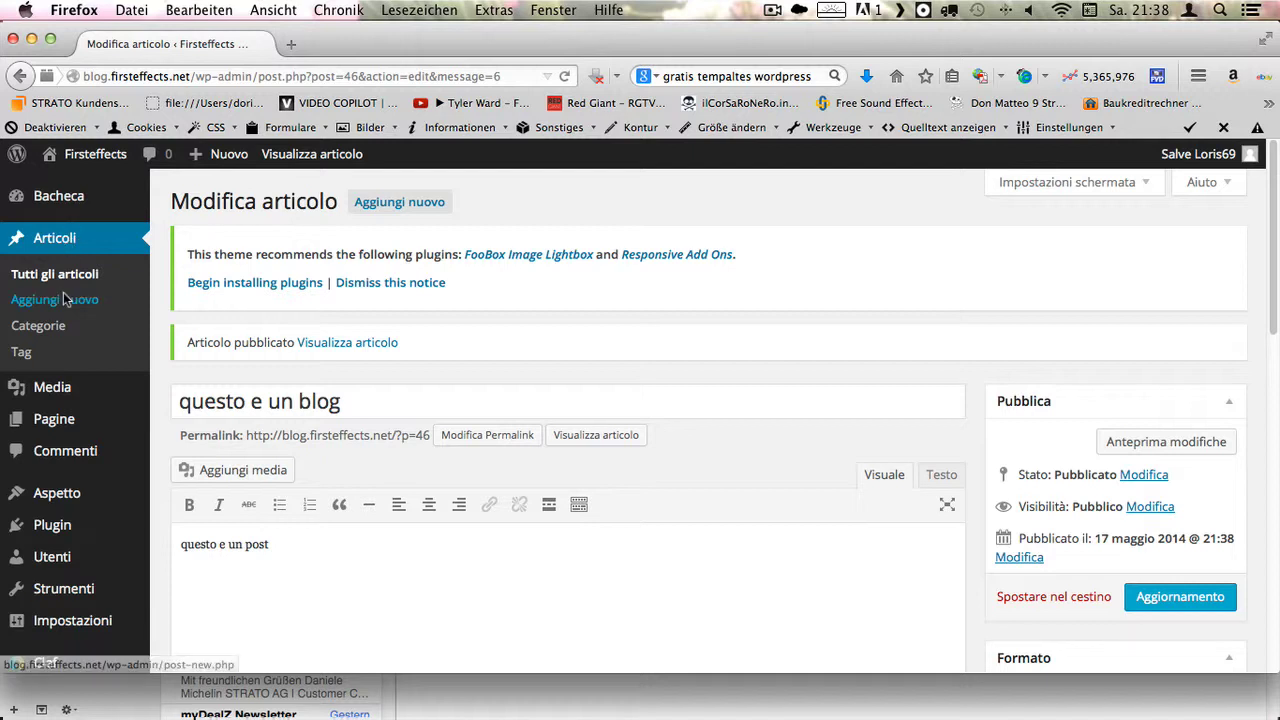
- Visit the live Firsteffects site and view the 'Pagina di esempio.' page
click(104, 156)
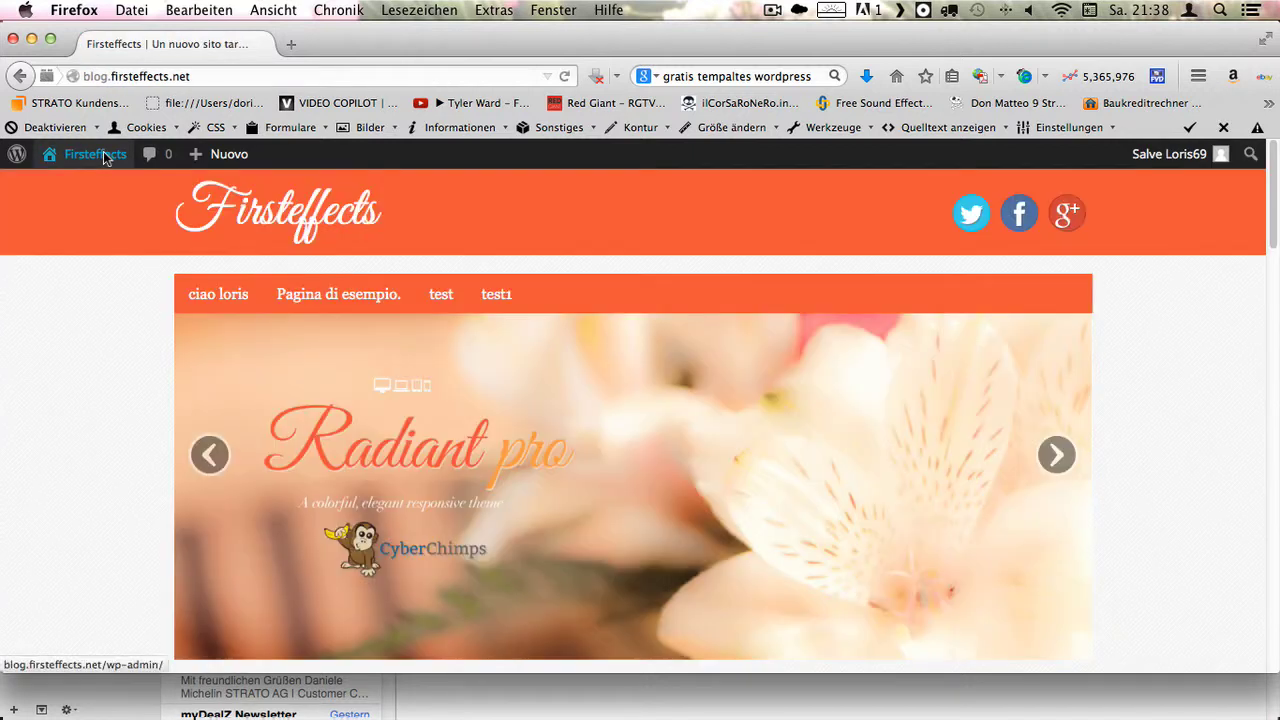
scroll(470, 360, down, 5)
scroll(480, 368, down, 3)
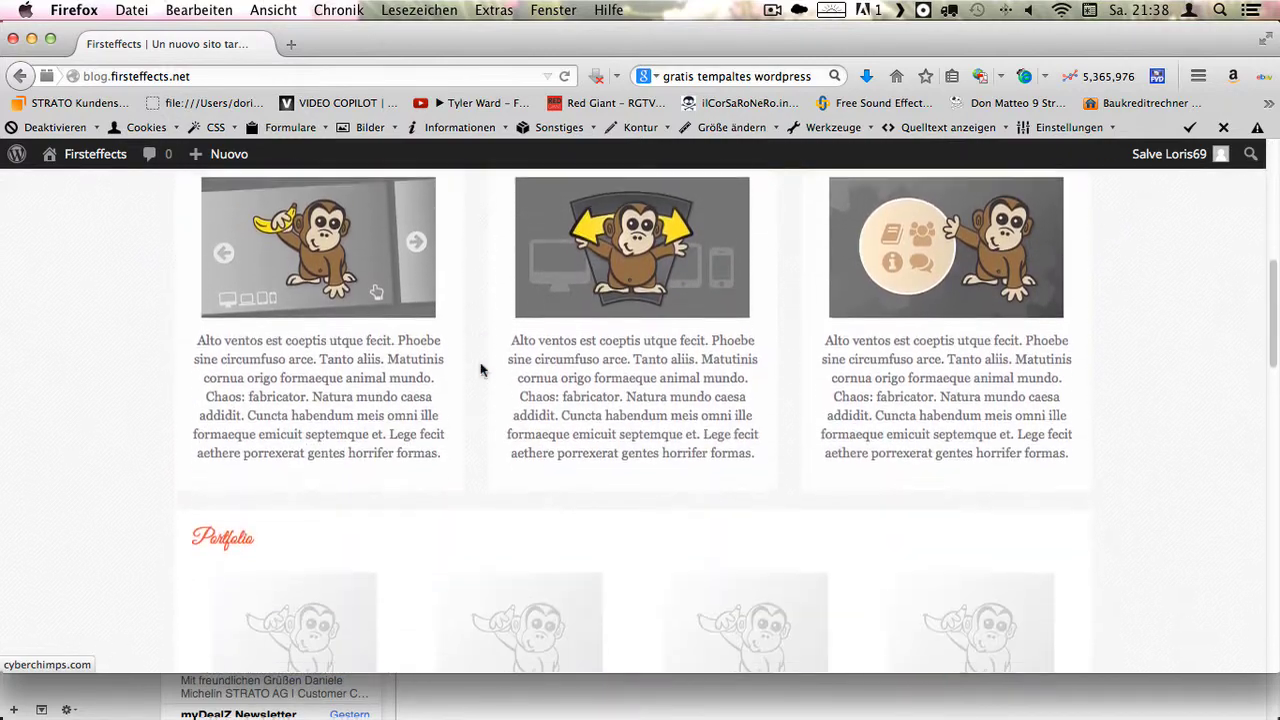
scroll(314, 268, up, 5)
click(315, 256)
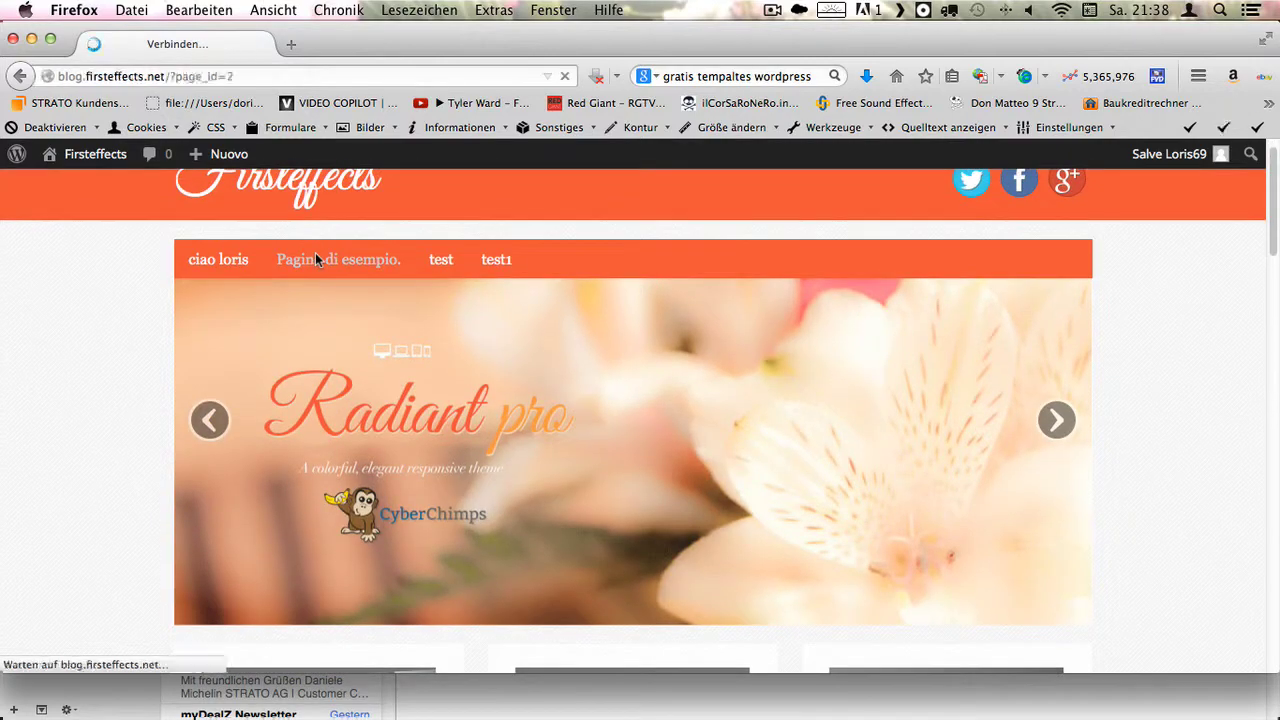
scroll(473, 325, down, 5)
scroll(473, 325, down, 5)
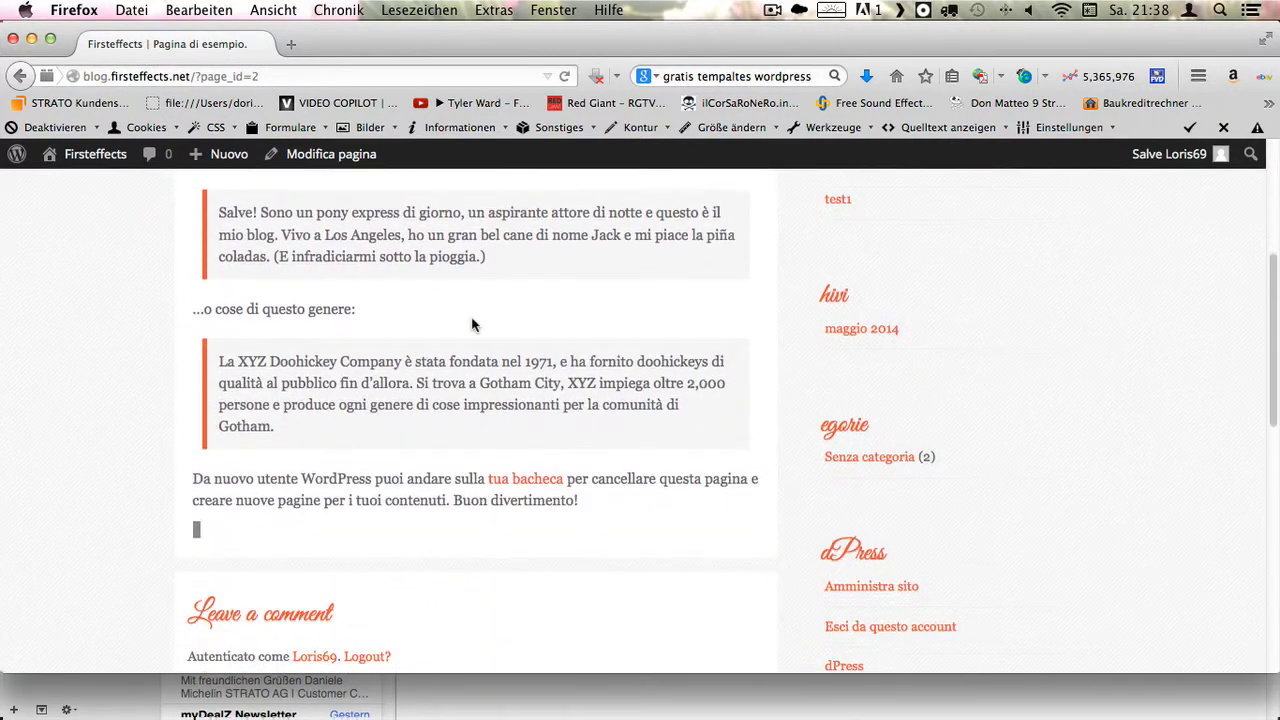
scroll(473, 325, up, 10)
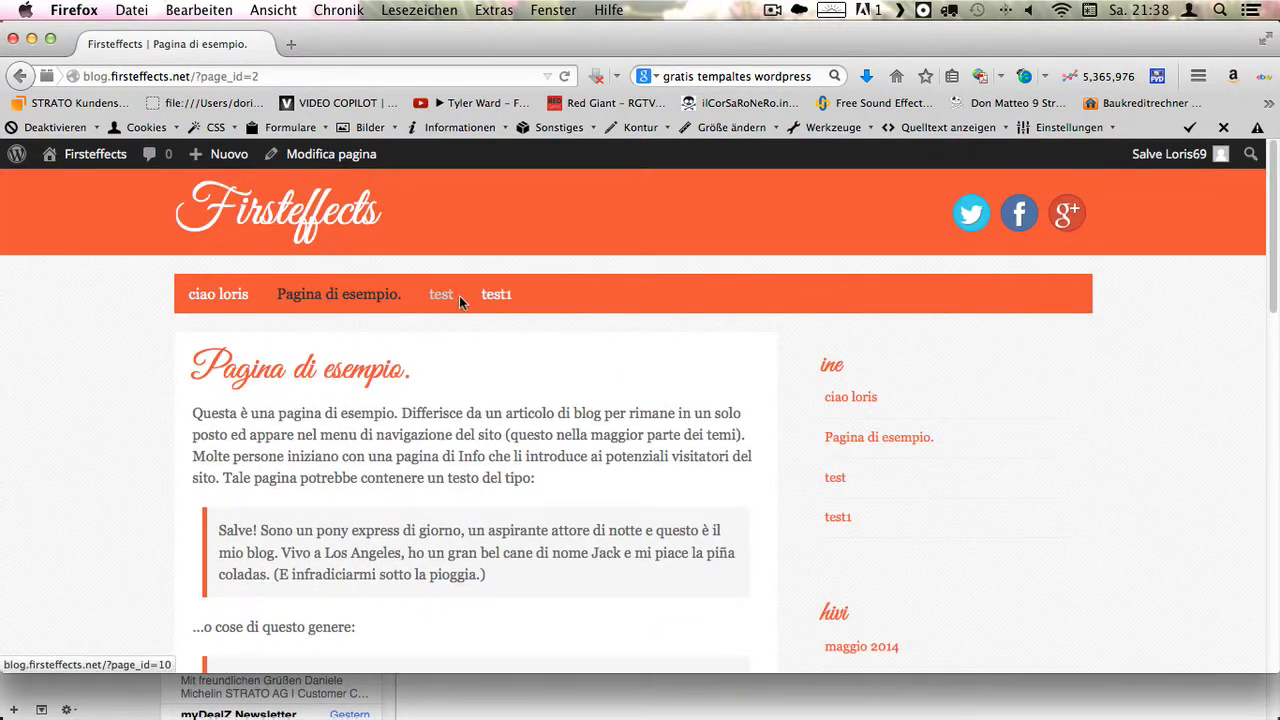
- Browse the 'test' page, then the 'test1' page
click(440, 295)
scroll(443, 314, down, 5)
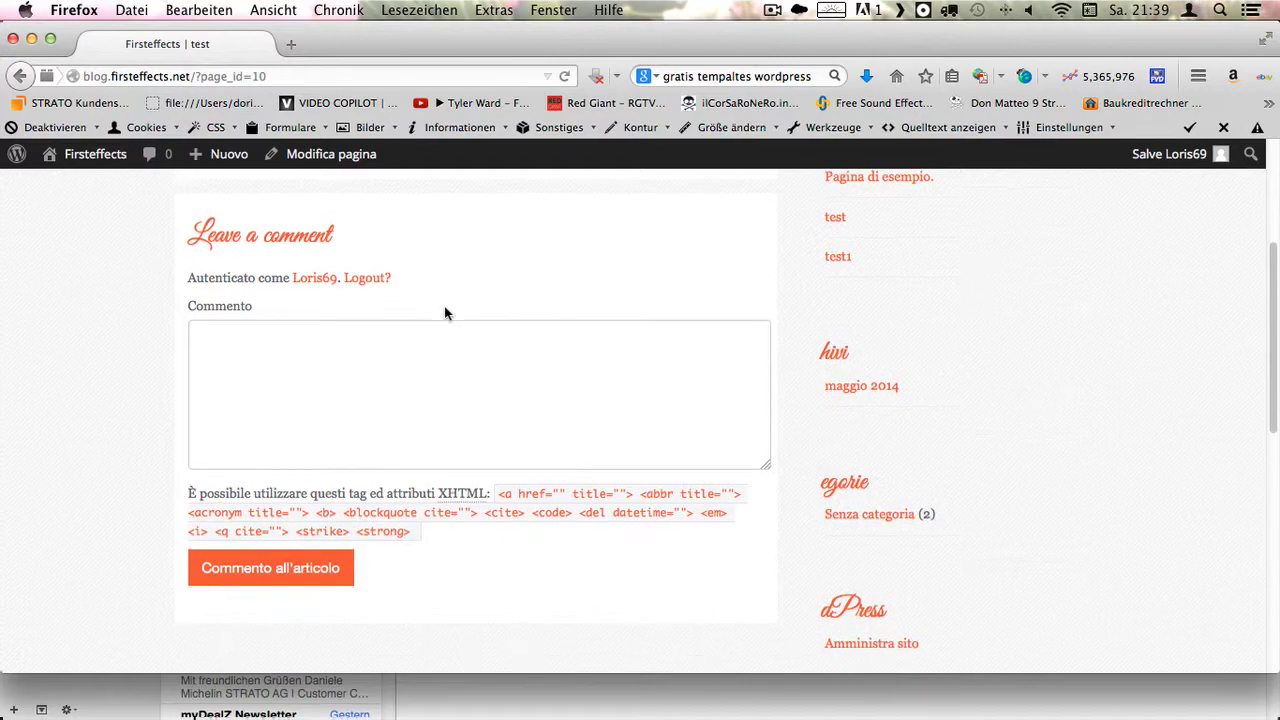
scroll(444, 314, up, 5)
click(501, 297)
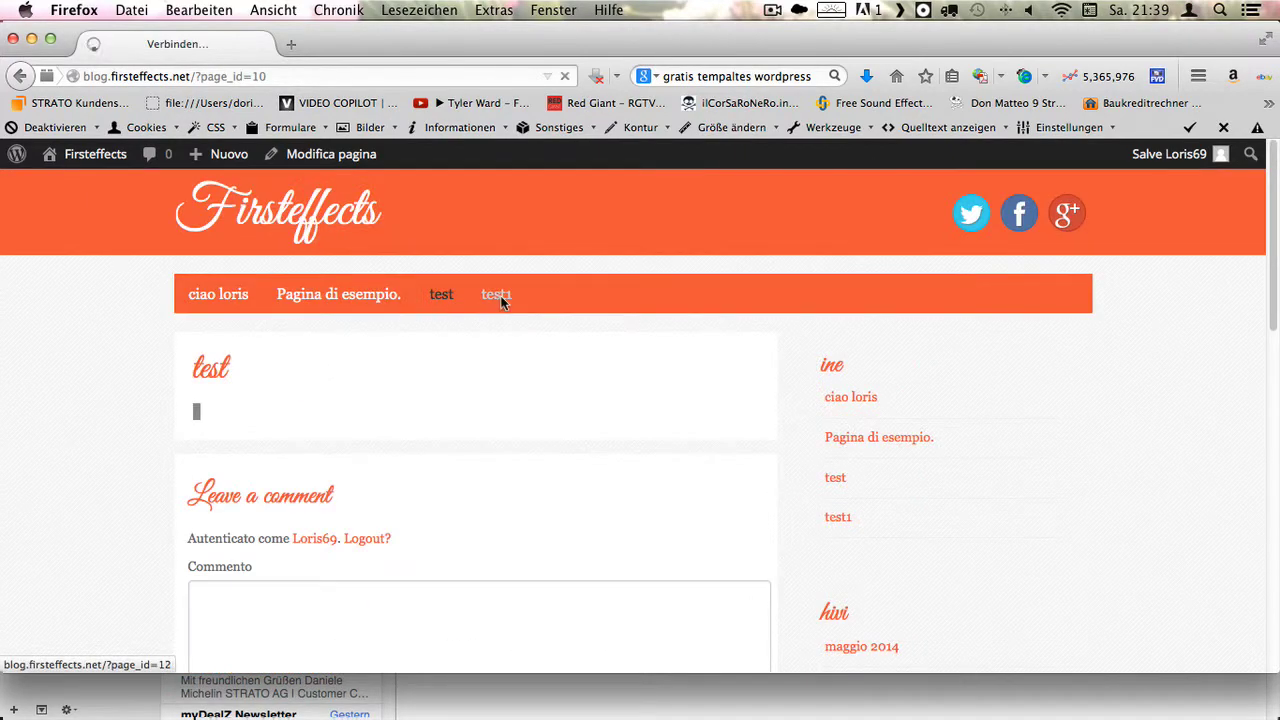
scroll(505, 310, down, 4)
scroll(504, 341, up, 4)
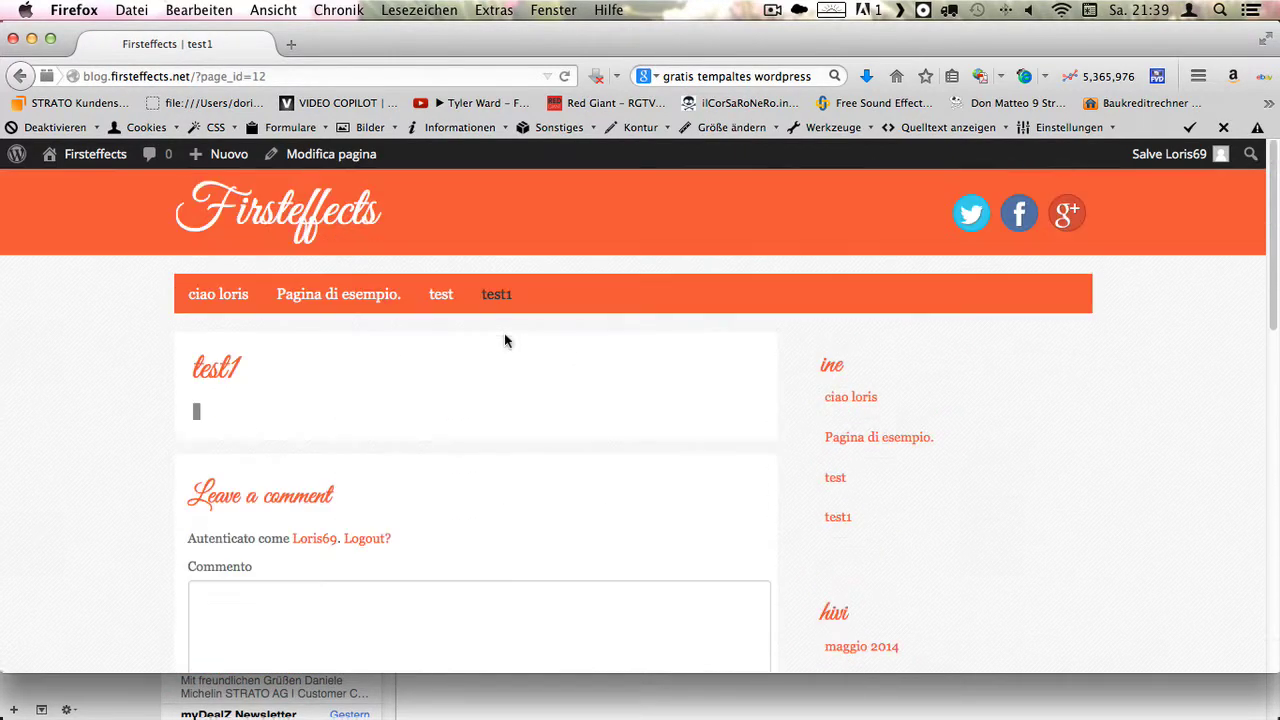
mouse_move(108, 162)
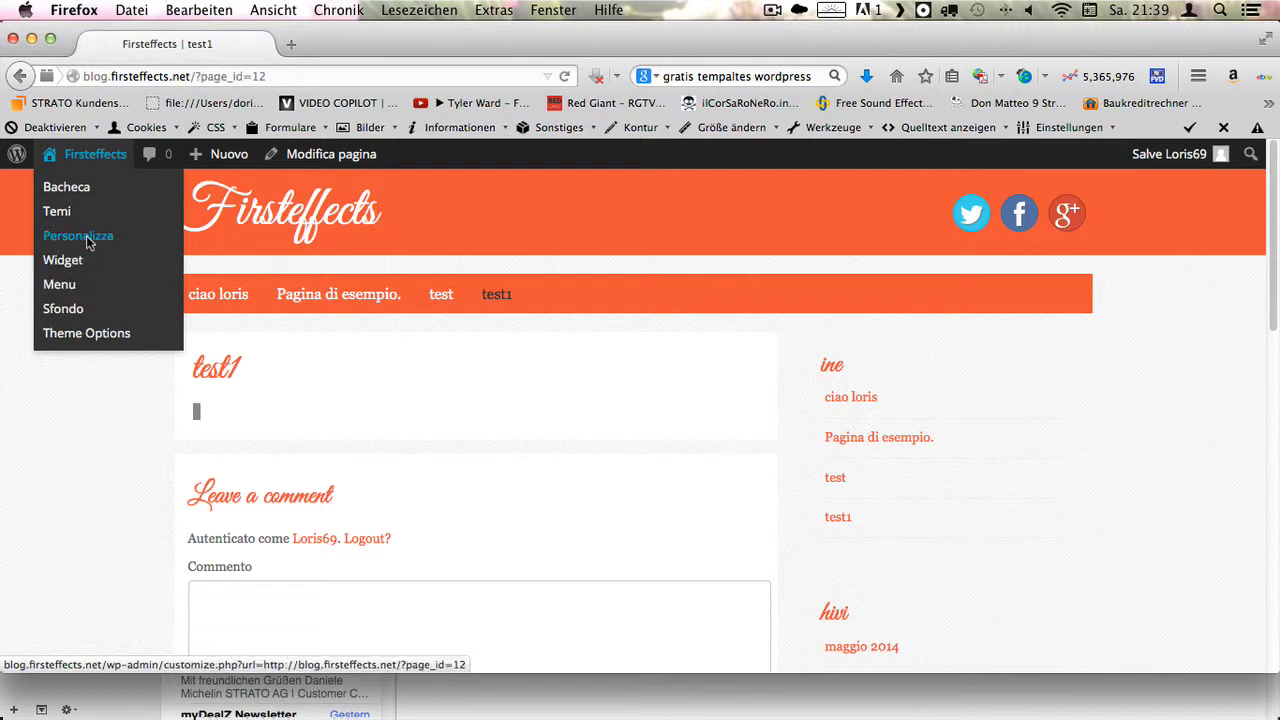
- In the theme customizer, make the homepage a static page showing 'ciao loris'
click(86, 239)
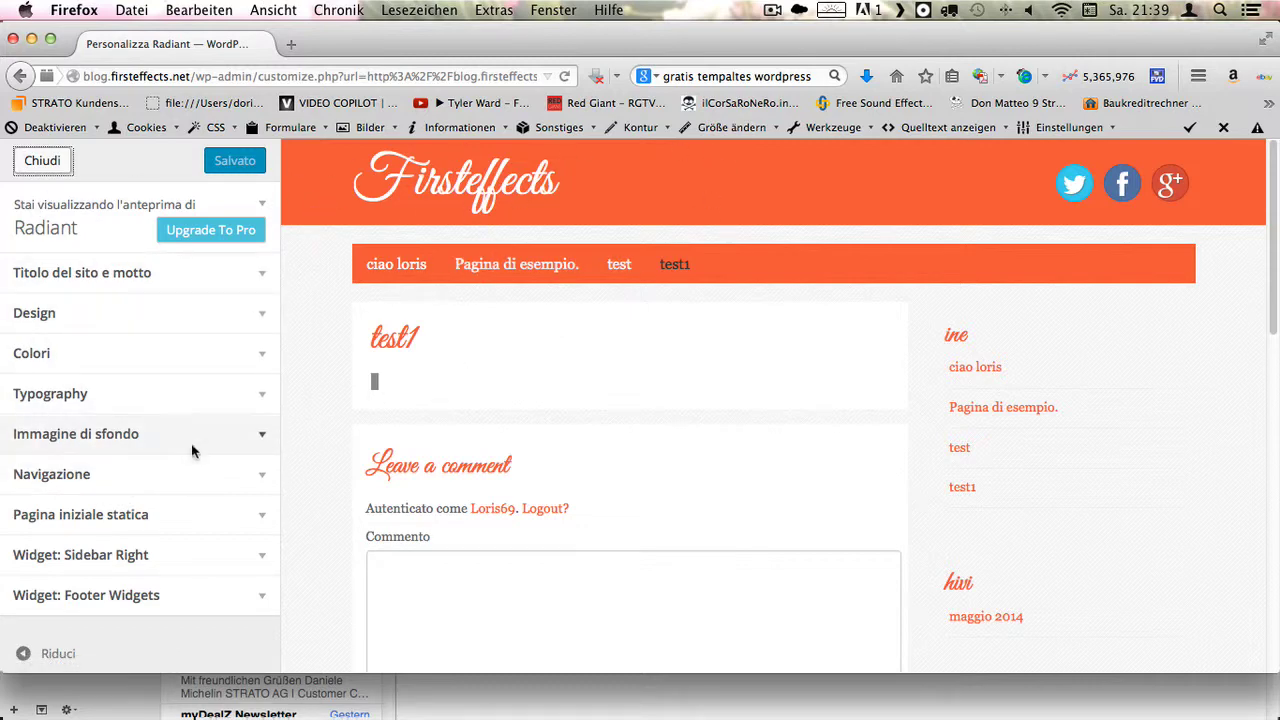
click(252, 518)
scroll(249, 529, down, 3)
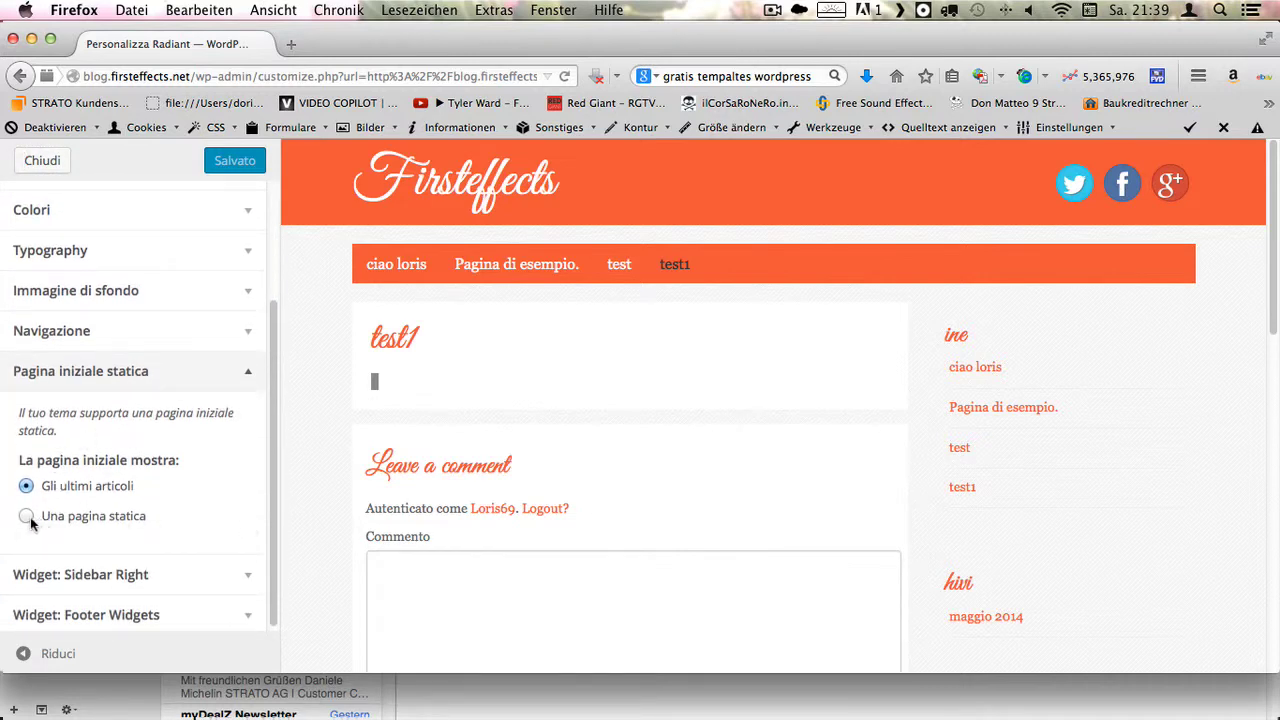
click(26, 516)
scroll(165, 505, down, 2)
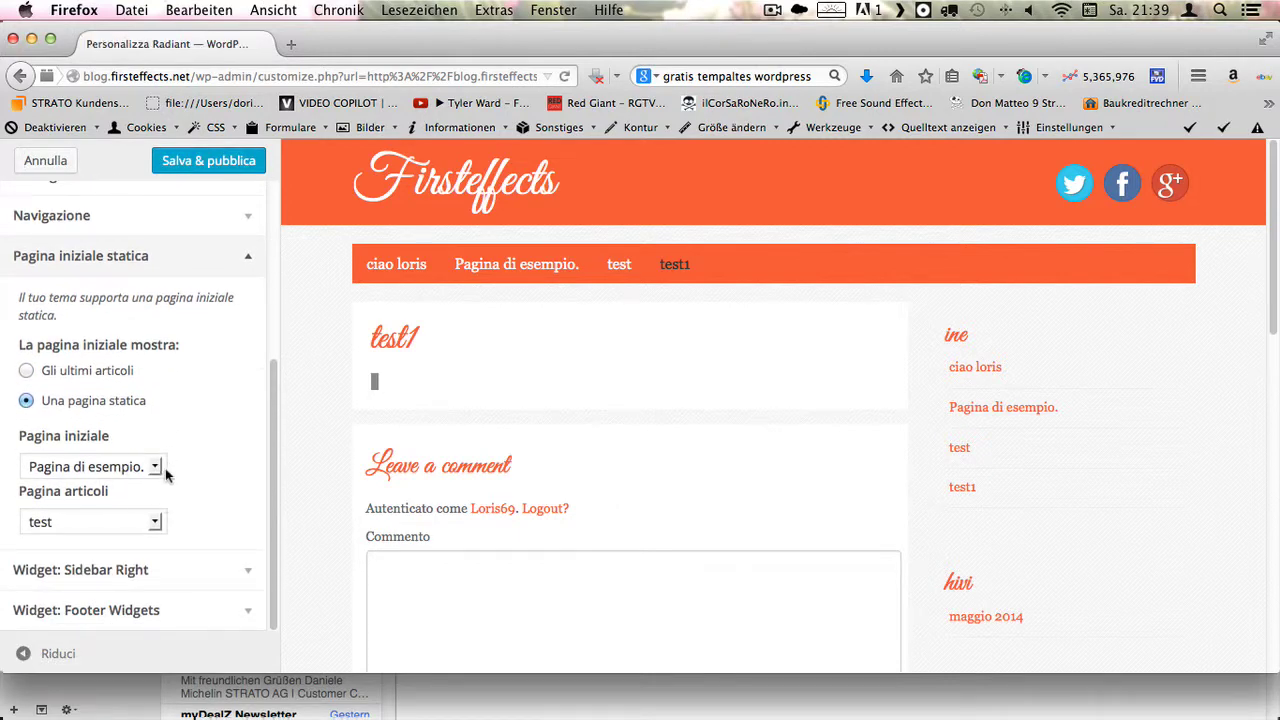
click(162, 470)
click(106, 508)
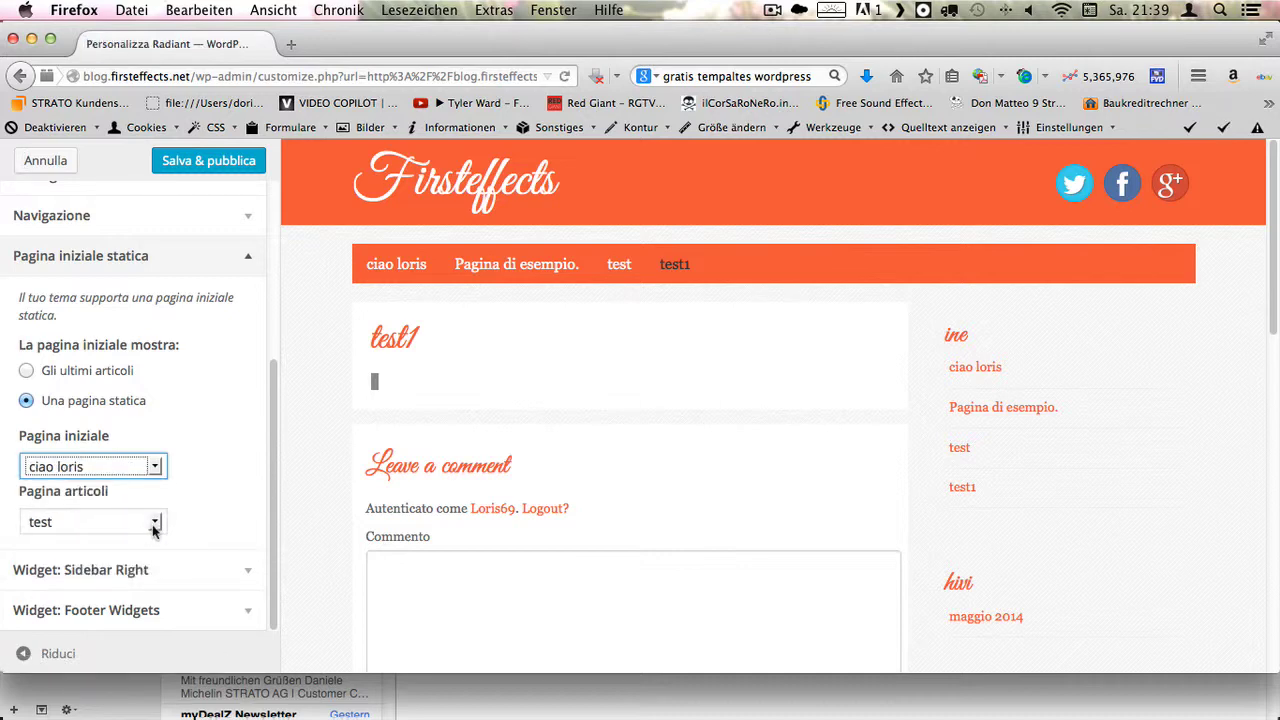
- Set 'test1' as the posts page, save the settings and close the customizer
click(155, 530)
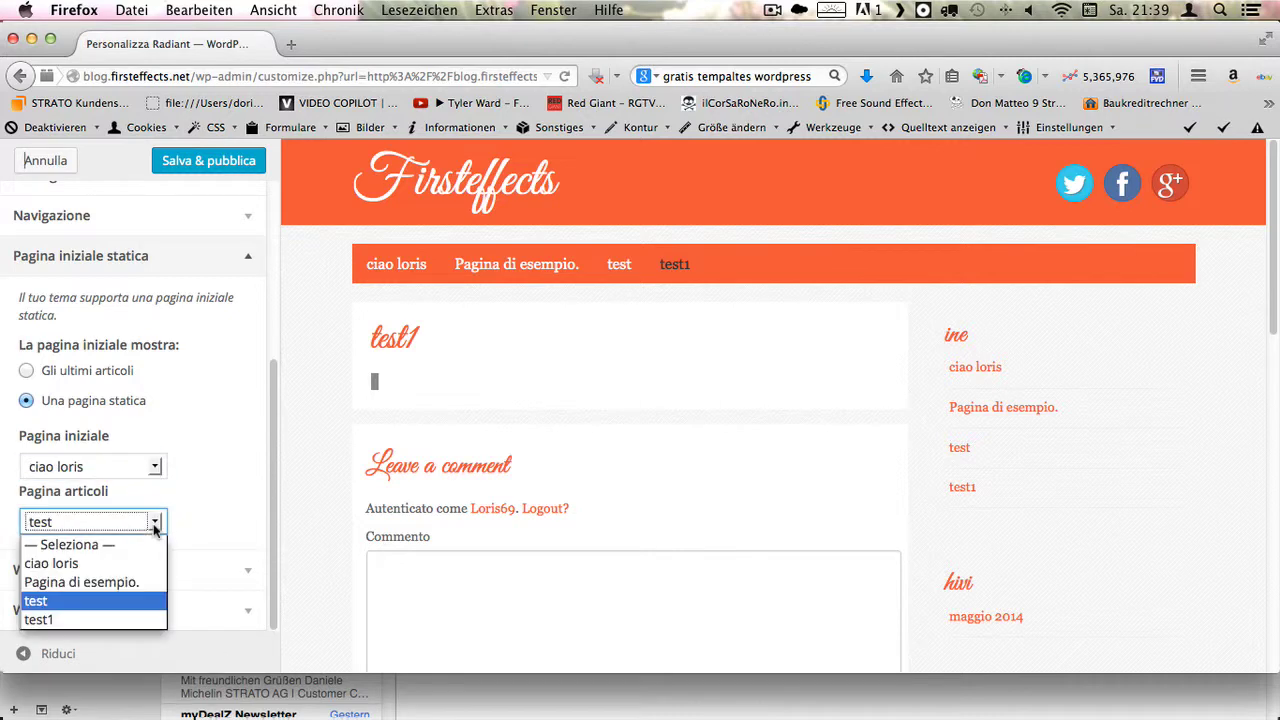
click(55, 621)
scroll(294, 473, down, 3)
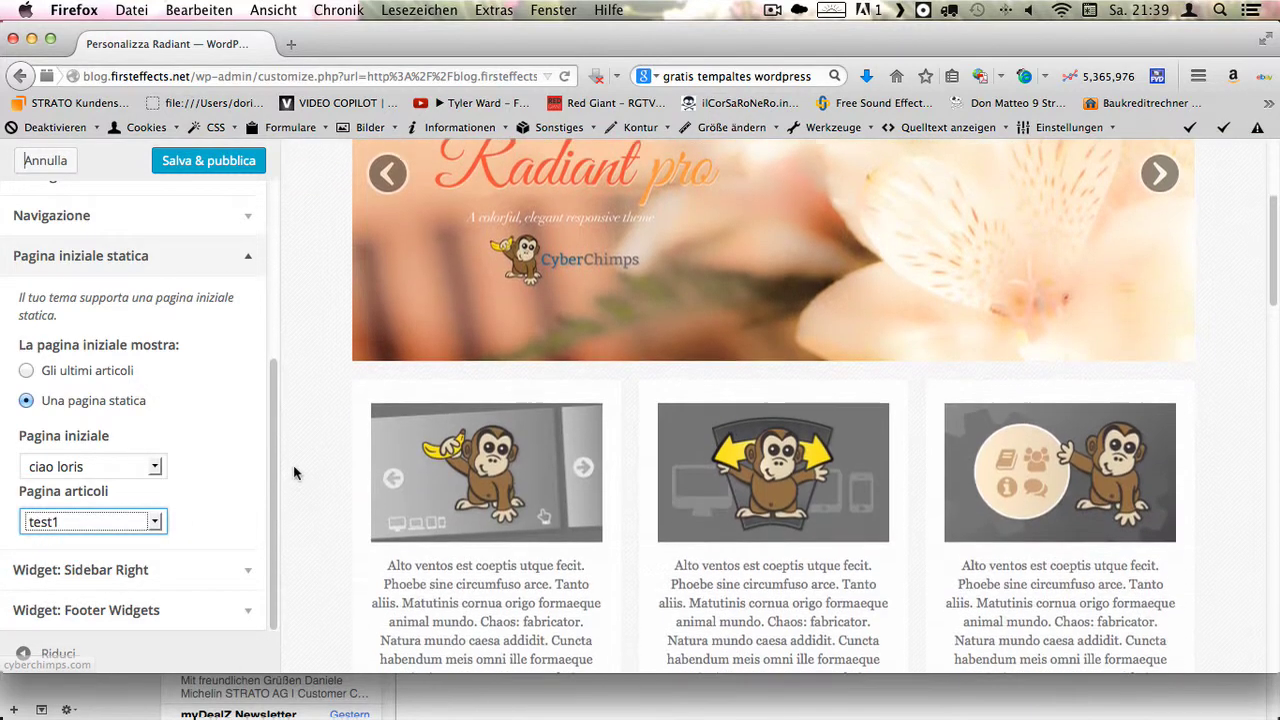
scroll(294, 473, down, 2)
scroll(225, 504, up, 2)
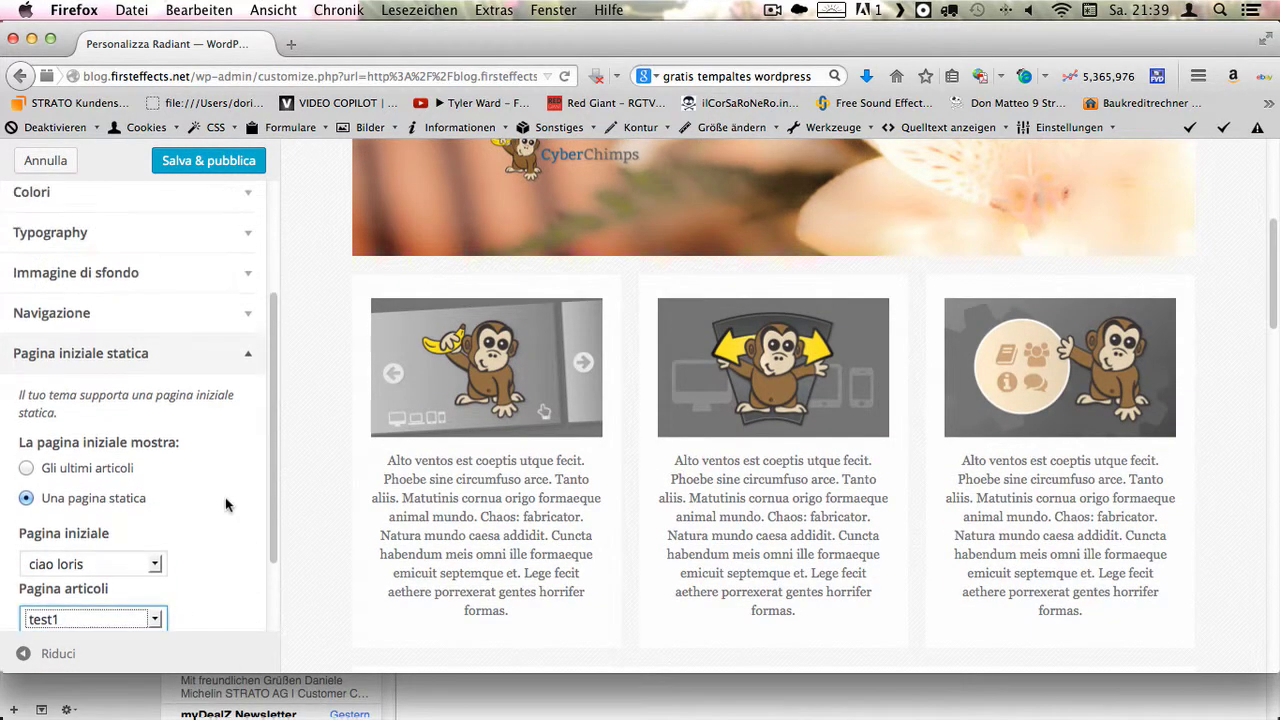
scroll(225, 497, up, 2)
click(228, 165)
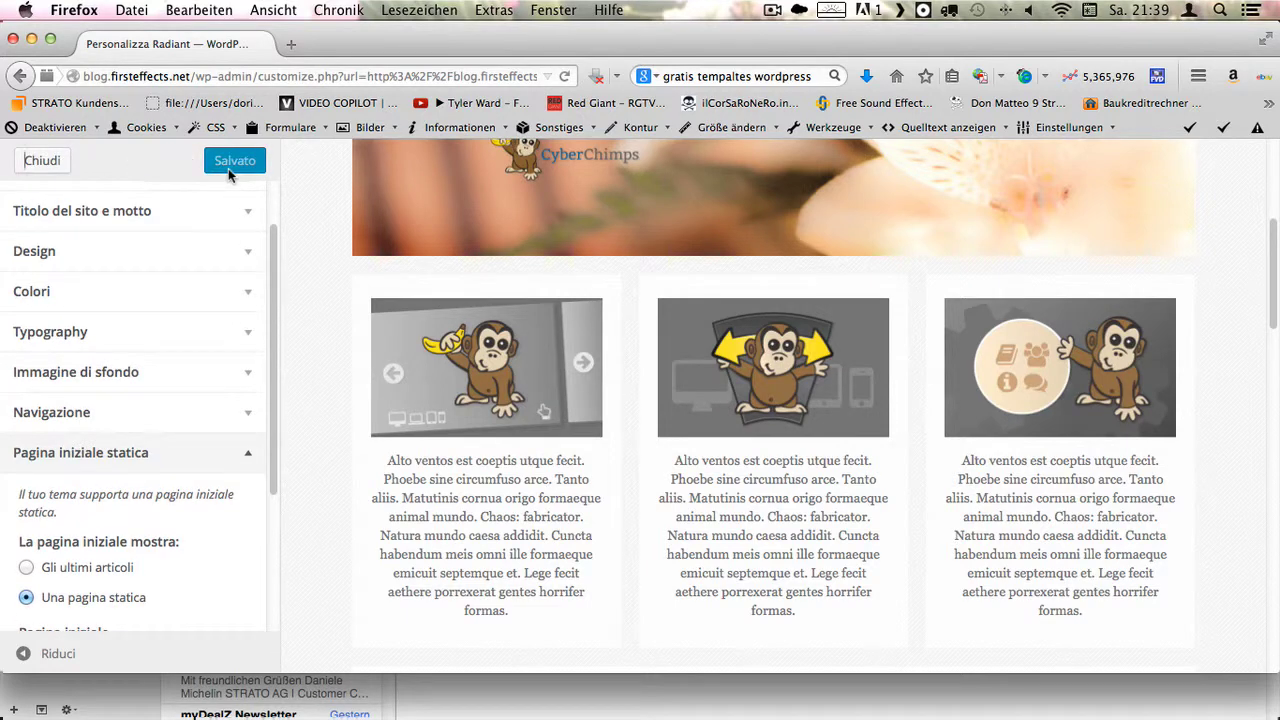
click(40, 161)
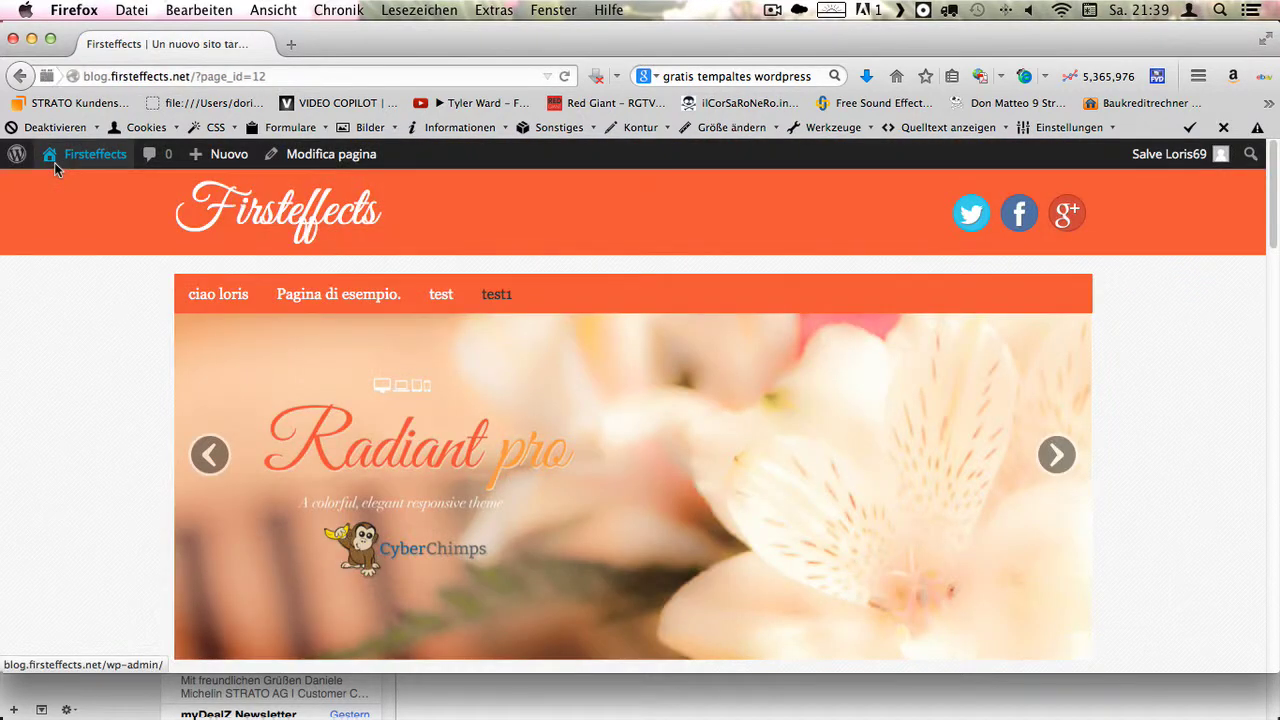
click(124, 163)
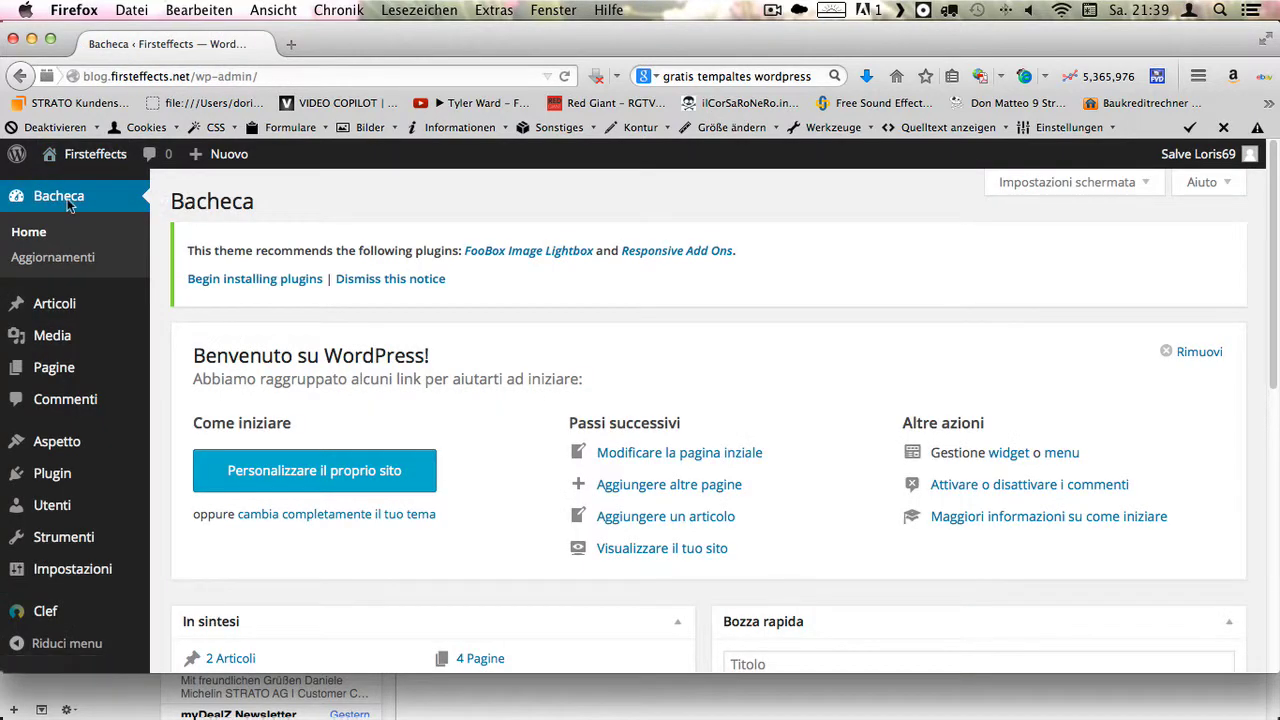
mouse_move(90, 163)
click(92, 187)
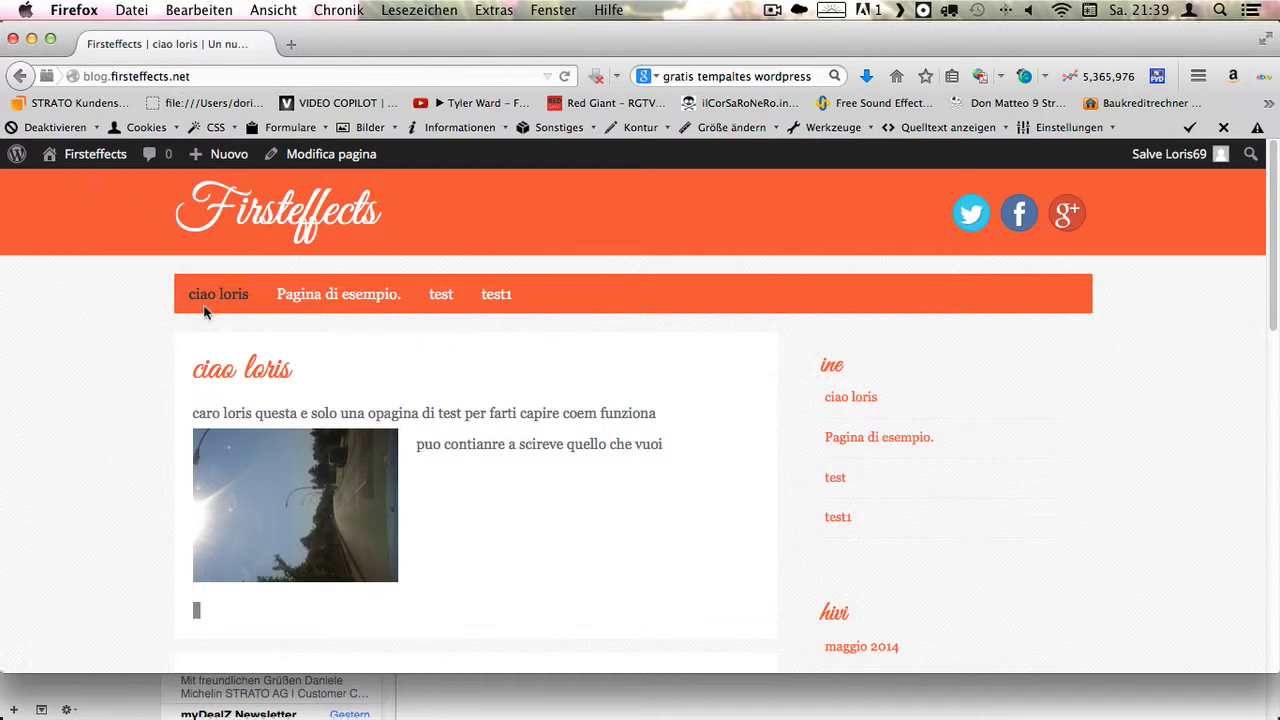
click(497, 295)
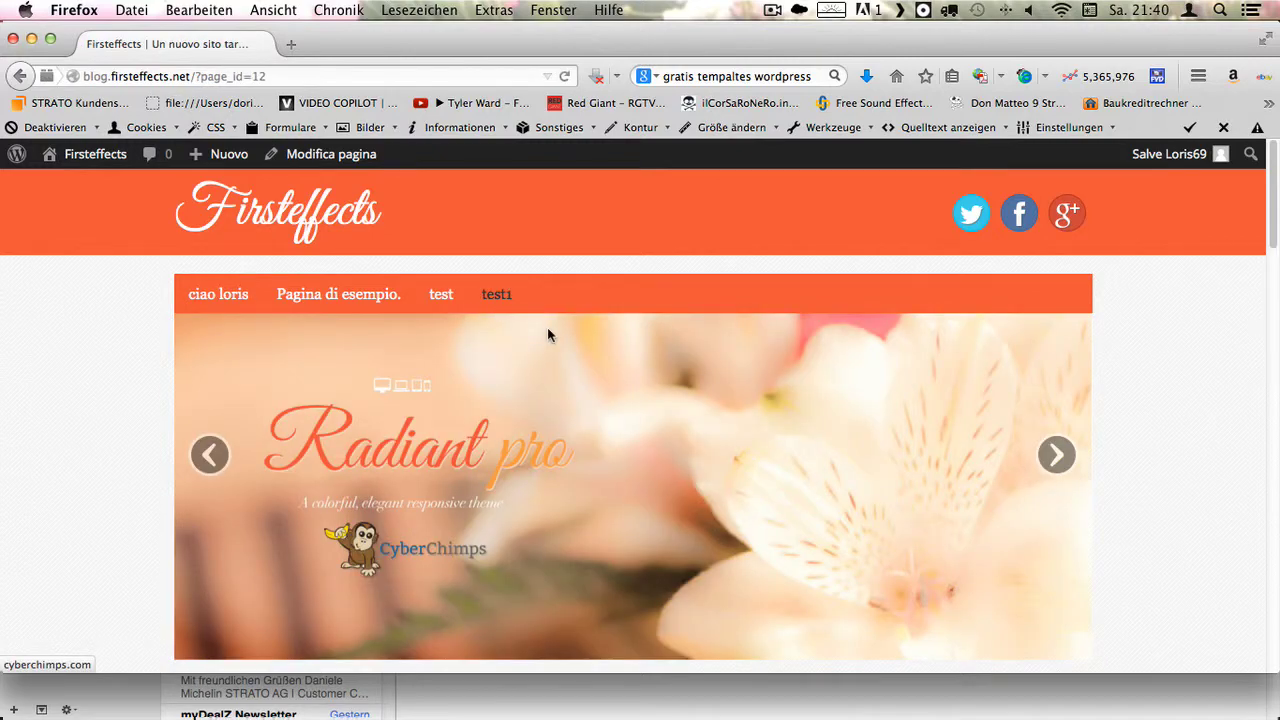
scroll(547, 330, down, 5)
scroll(545, 335, down, 10)
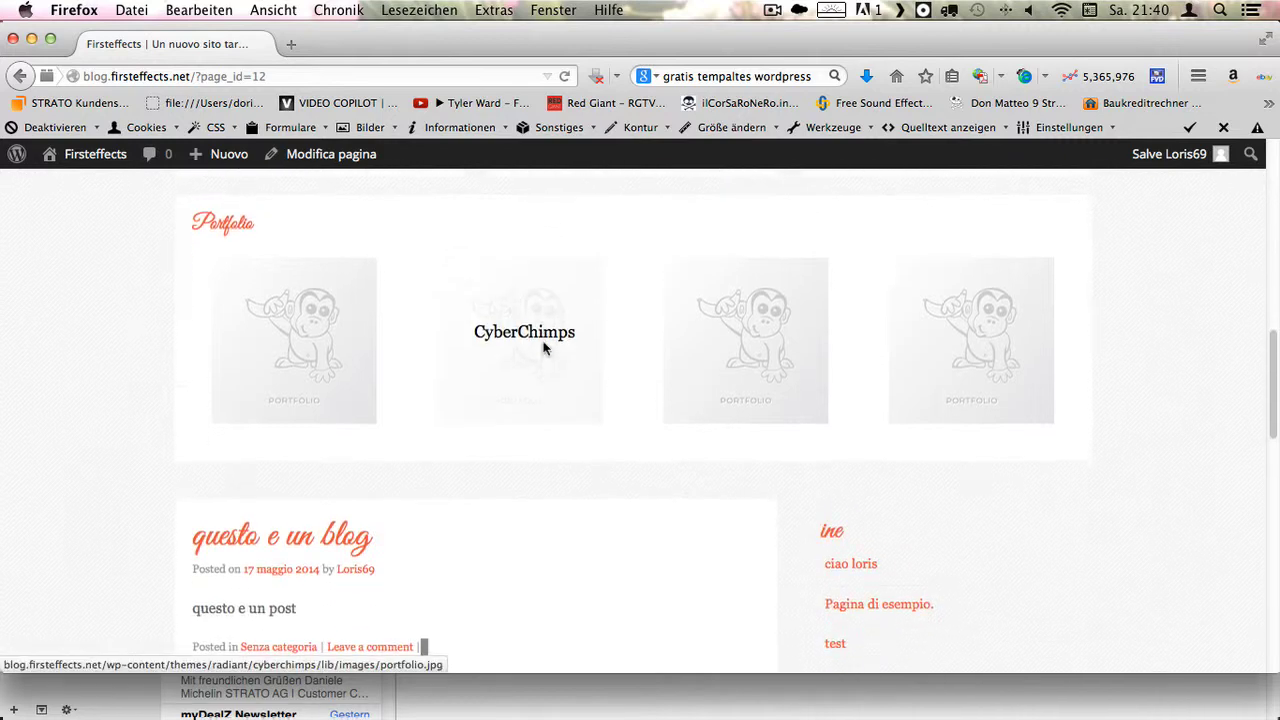
scroll(430, 475, down, 3)
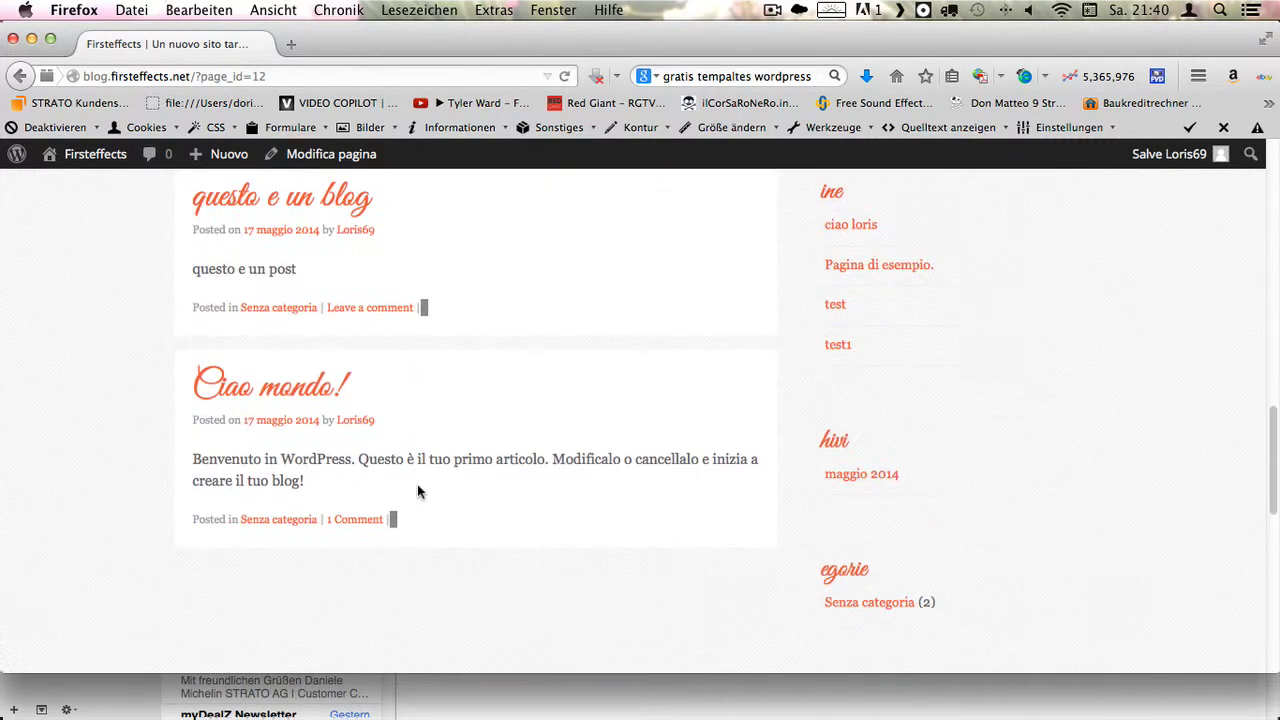
scroll(406, 487, up, 2)
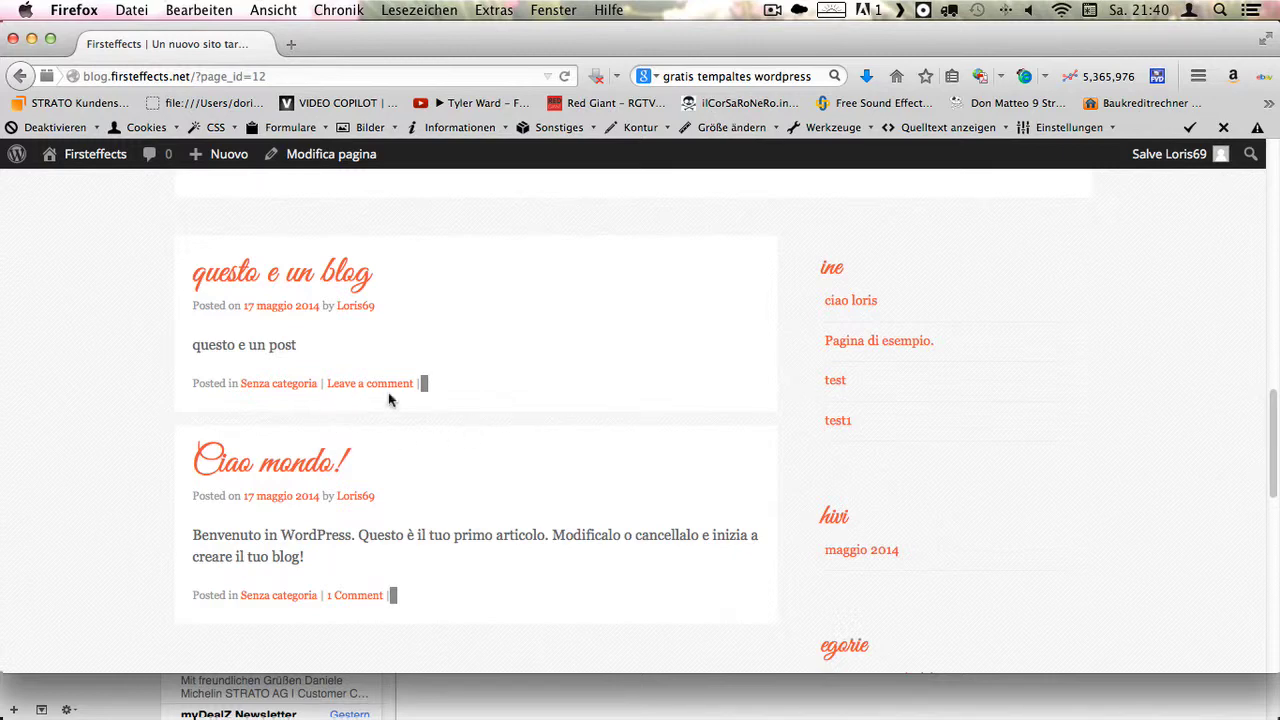
scroll(380, 410, up, 4)
scroll(425, 429, down, 1)
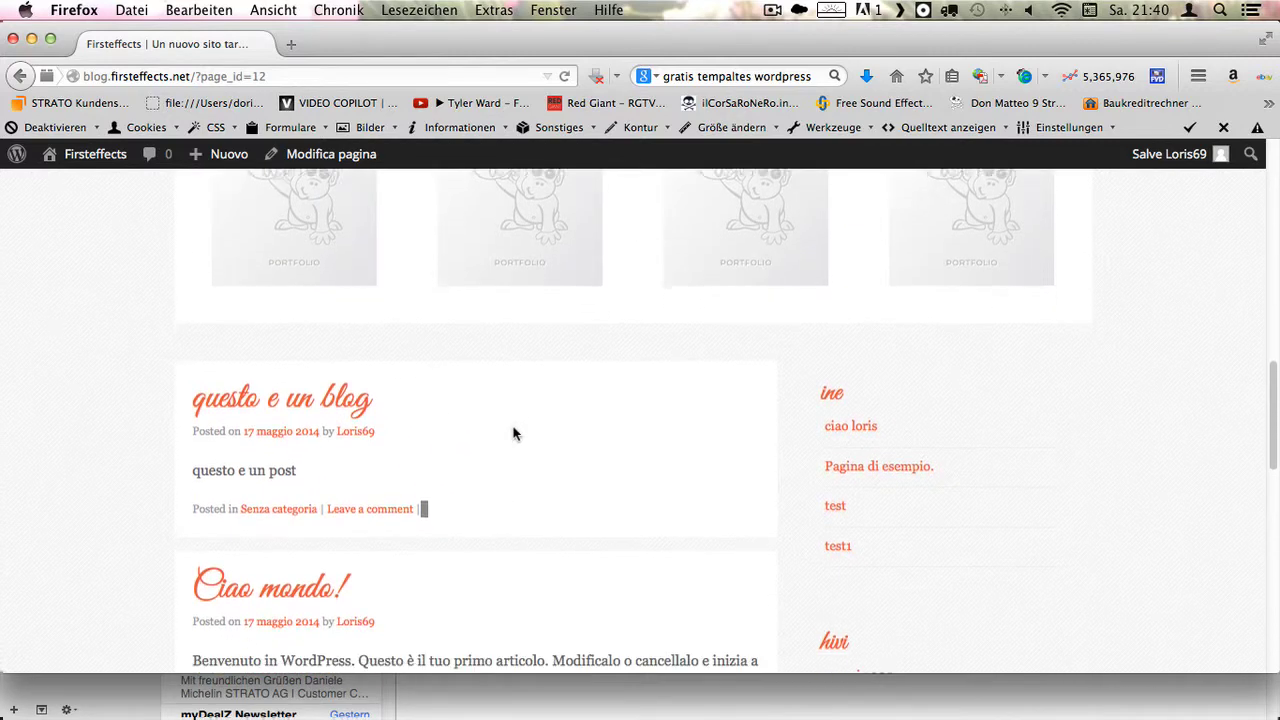
scroll(514, 434, down, 1)
scroll(373, 397, down, 2)
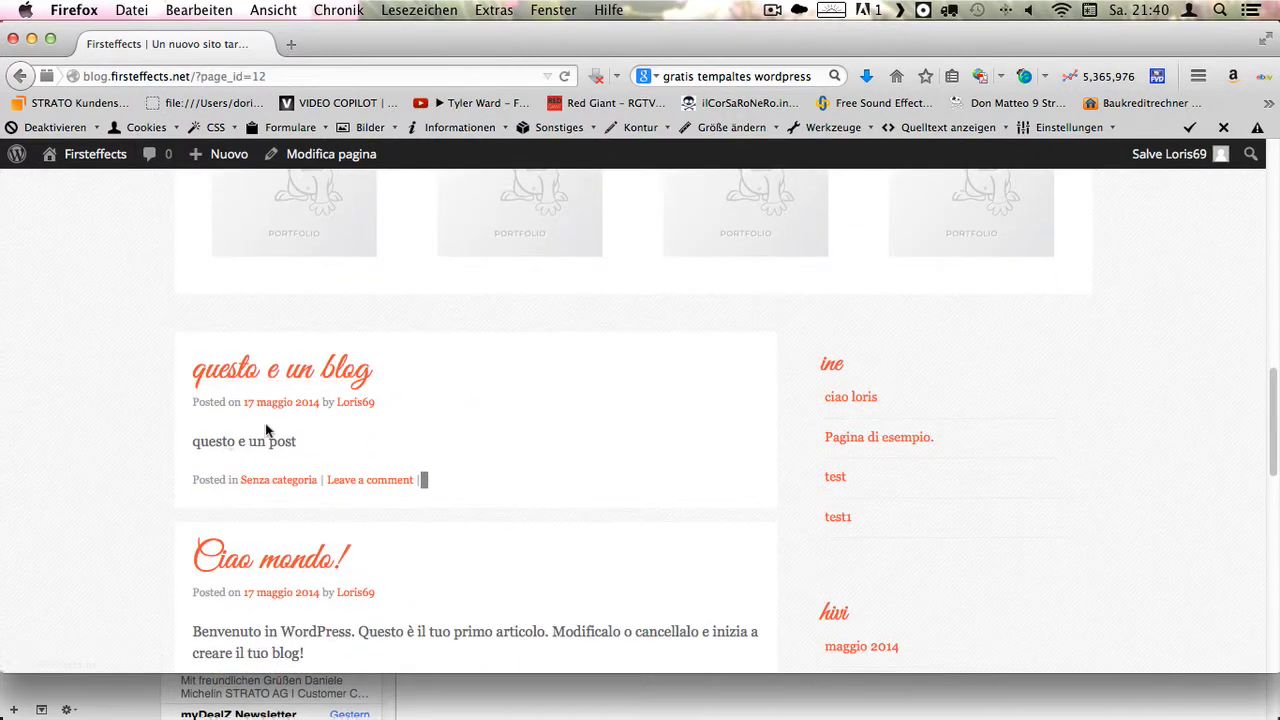
scroll(266, 349, up, 1)
scroll(376, 445, down, 3)
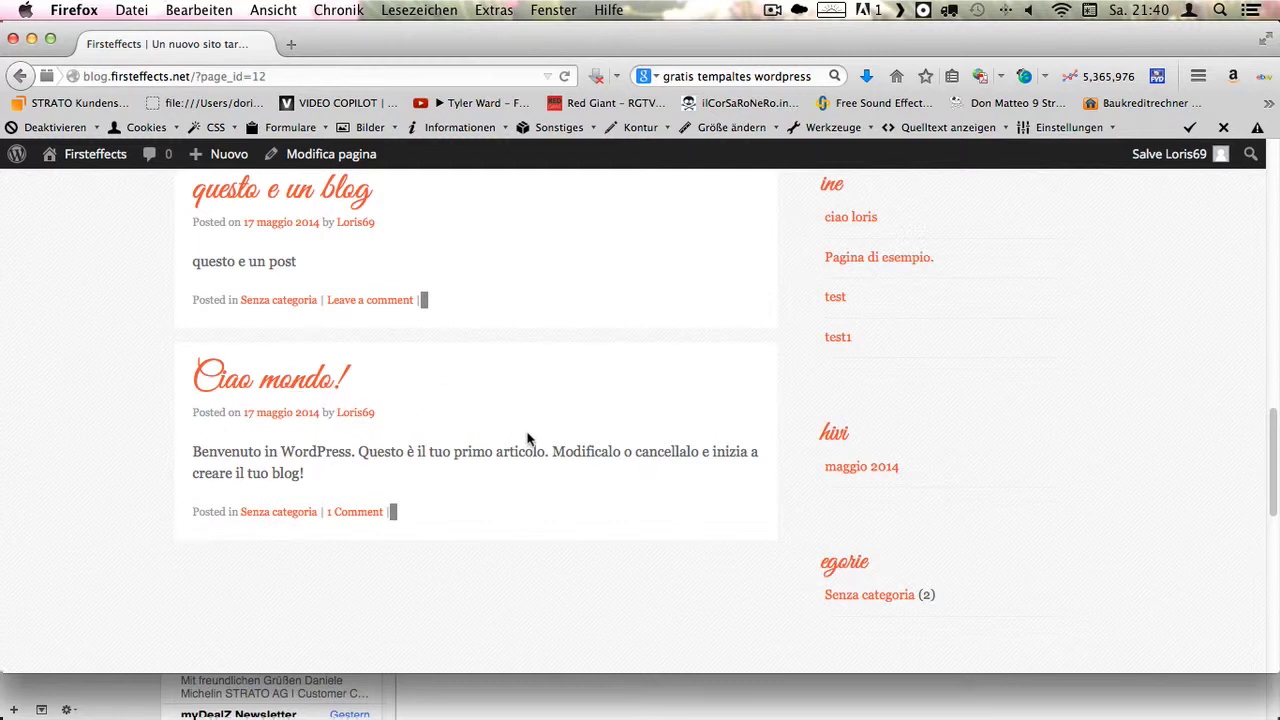
scroll(528, 440, up, 2)
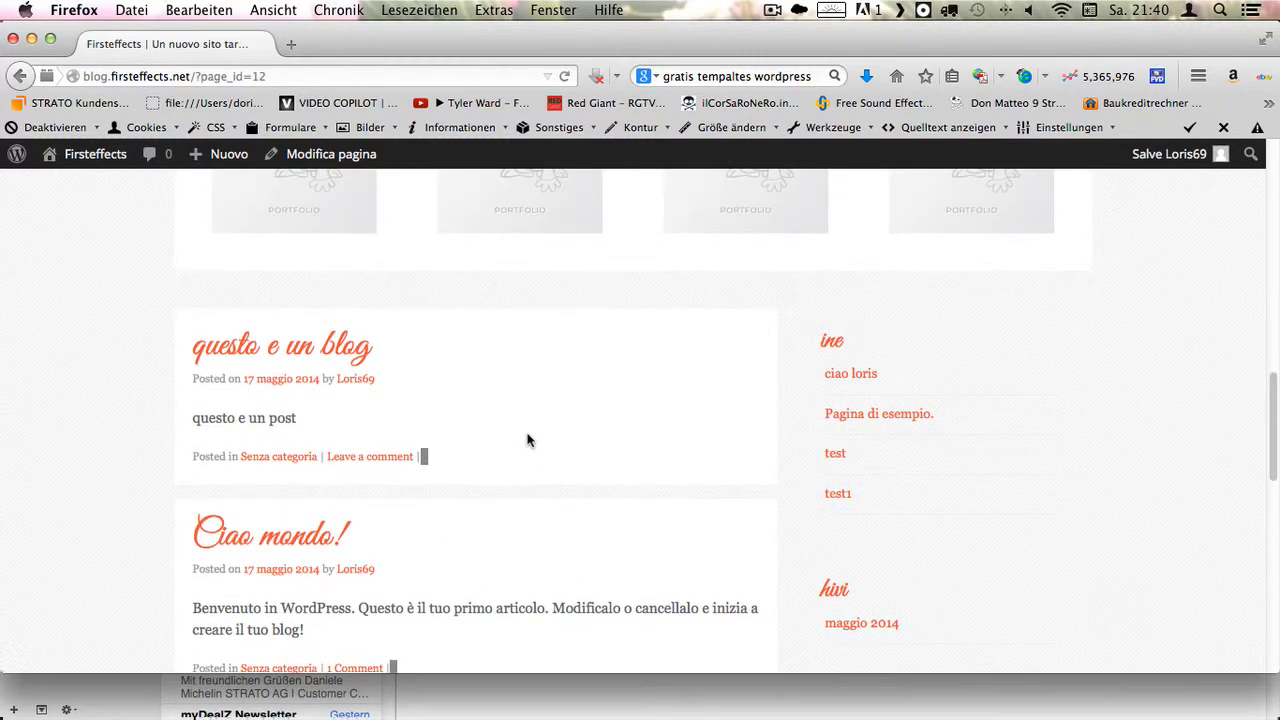
scroll(534, 410, down, 1)
scroll(534, 410, up, 1)
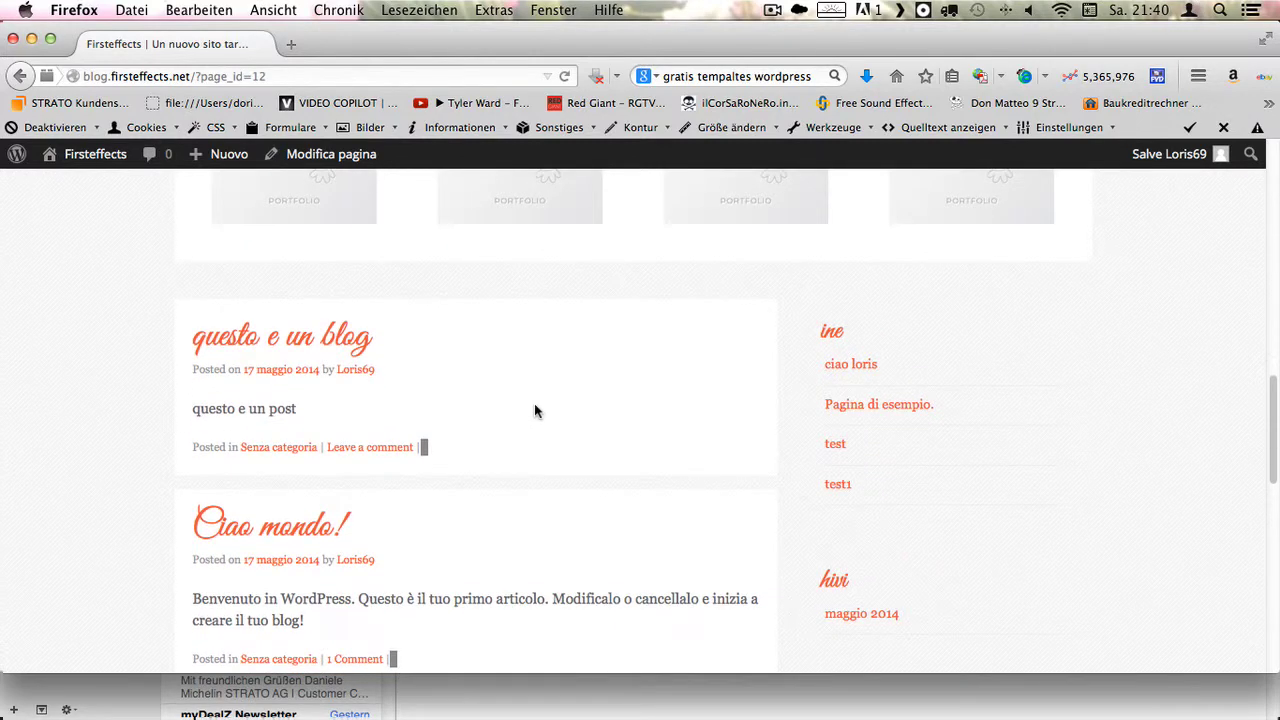
scroll(534, 410, up, 1)
scroll(534, 409, down, 3)
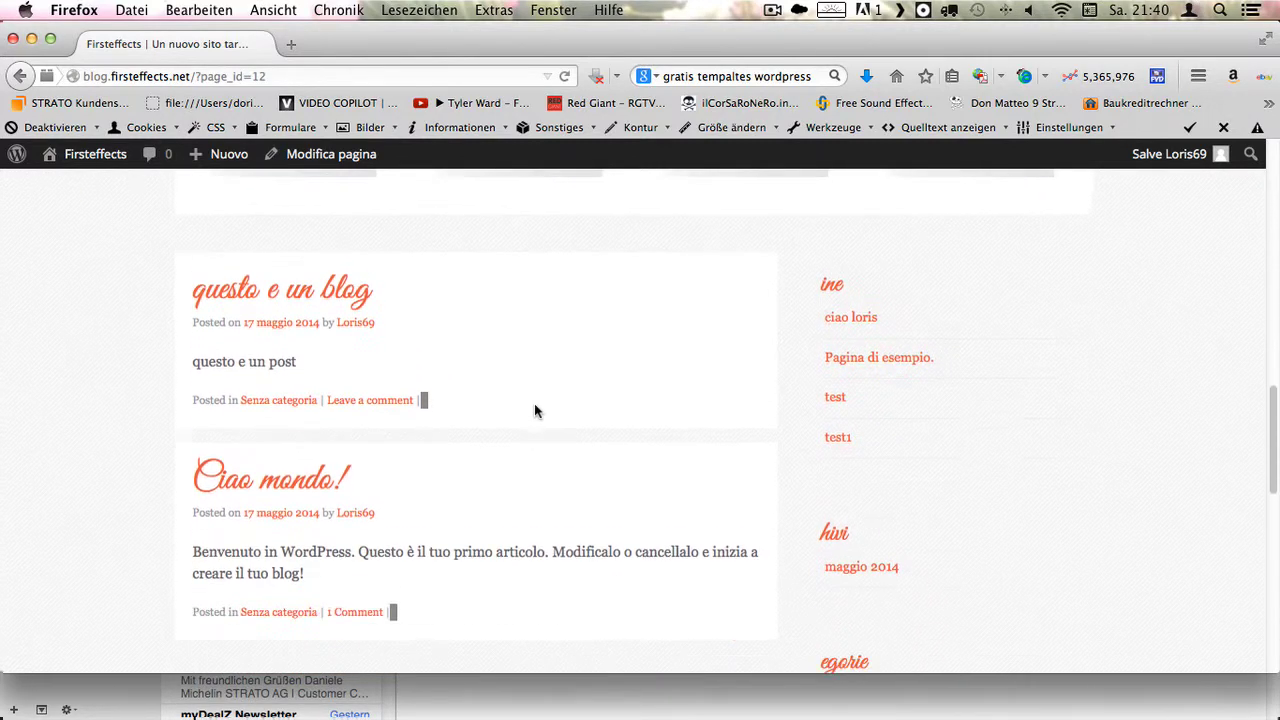
scroll(437, 466, up, 10)
scroll(575, 415, up, 3)
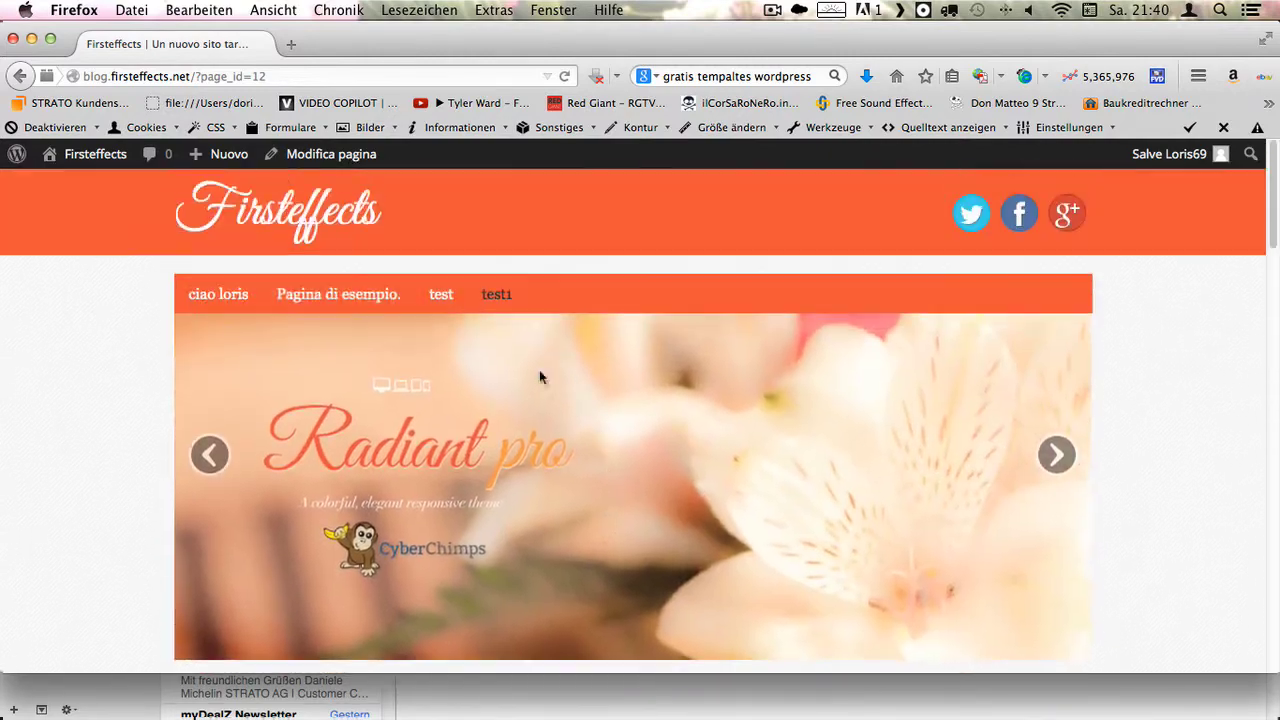
click(218, 293)
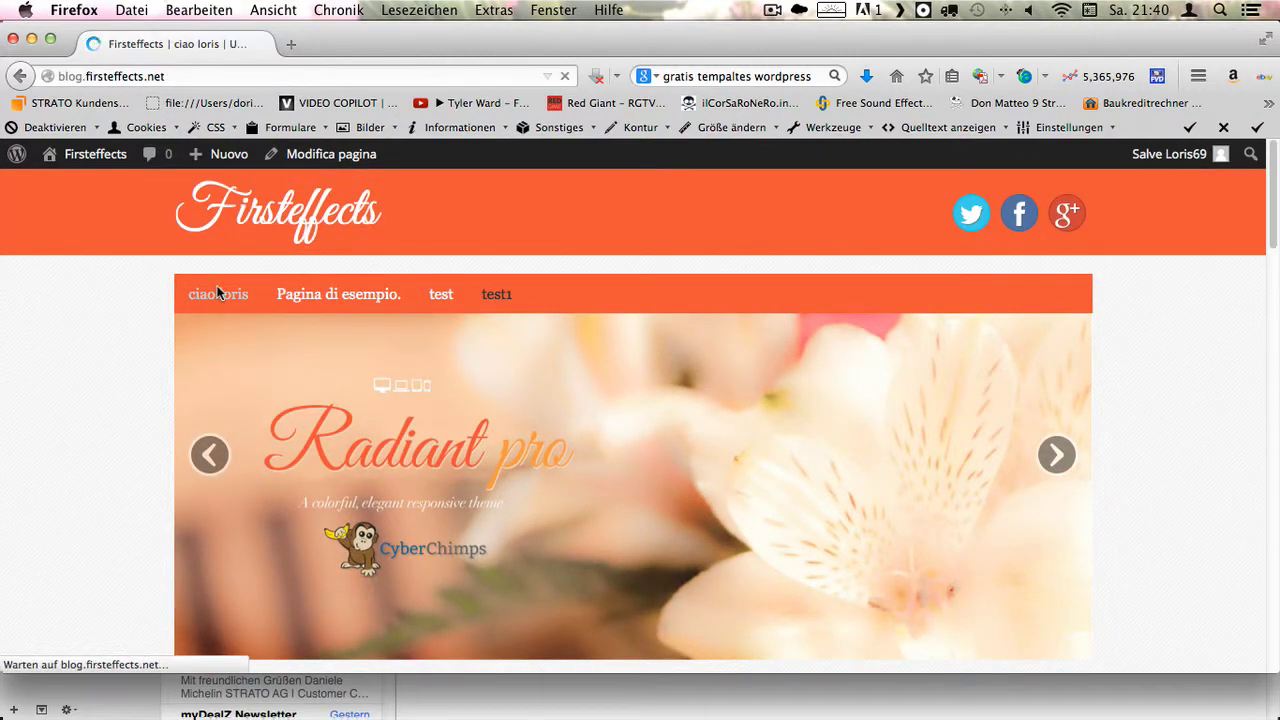
scroll(860, 372, down, 2)
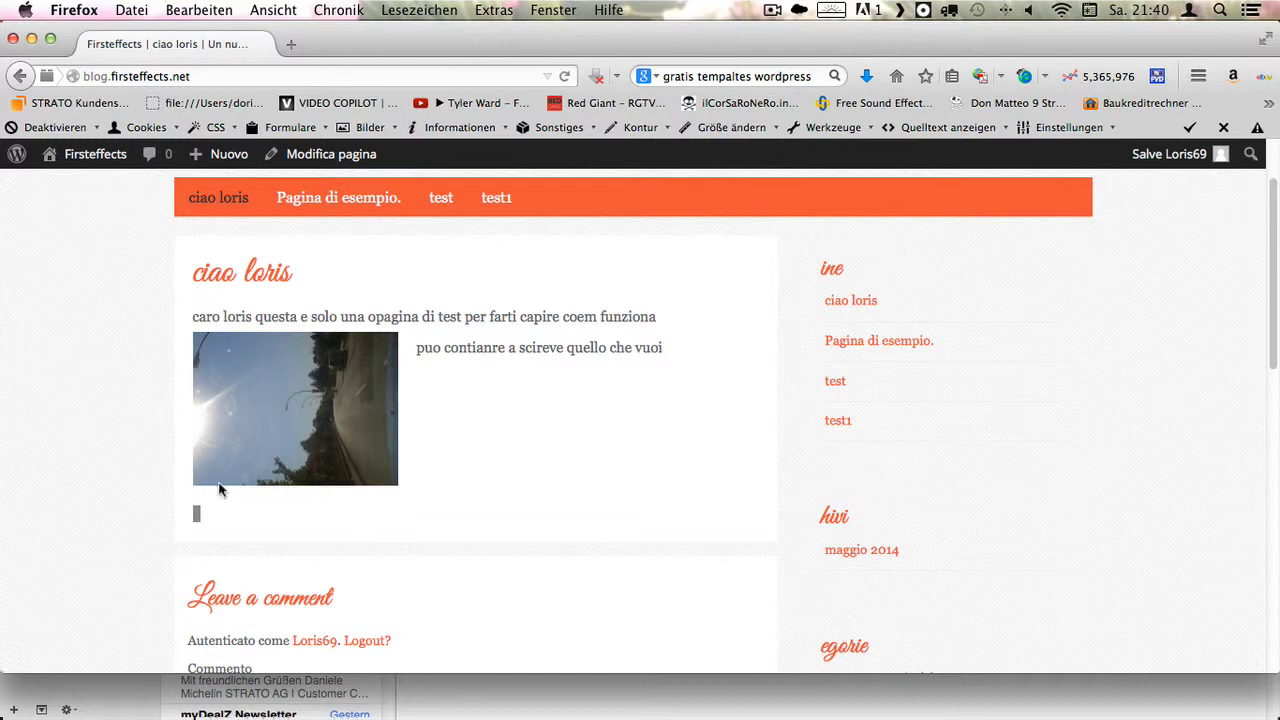
scroll(574, 432, up, 2)
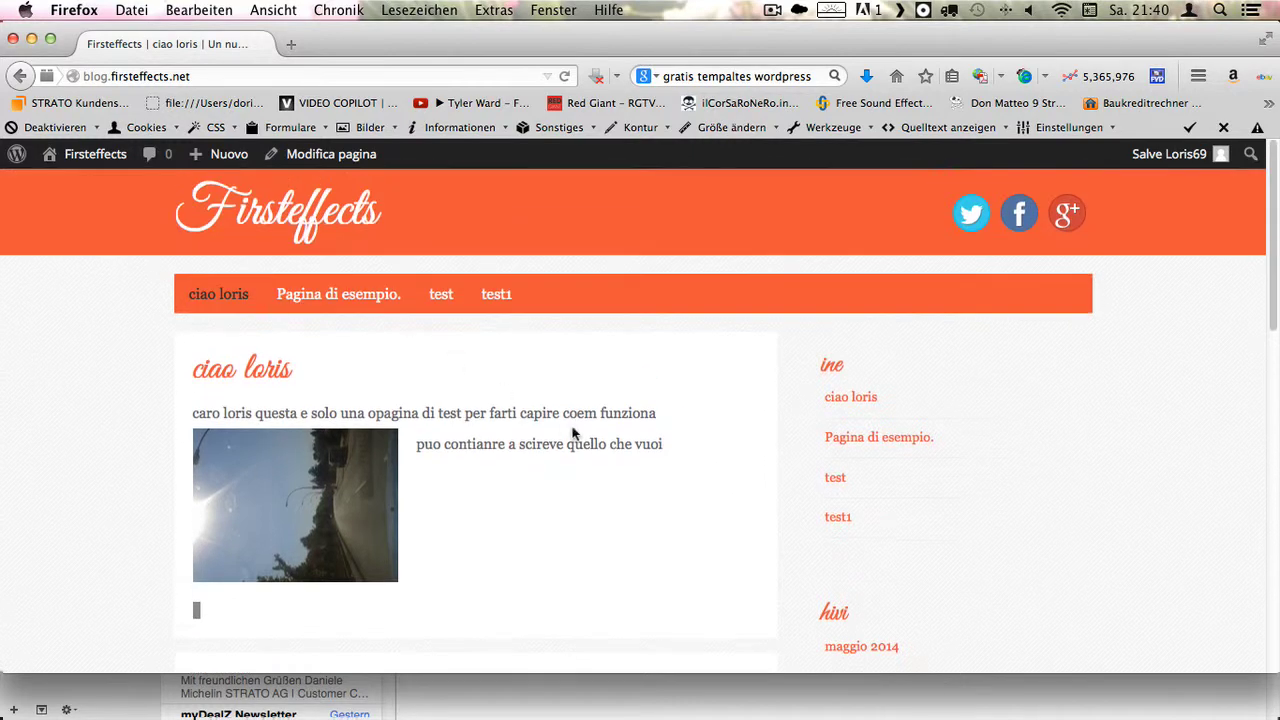
click(497, 295)
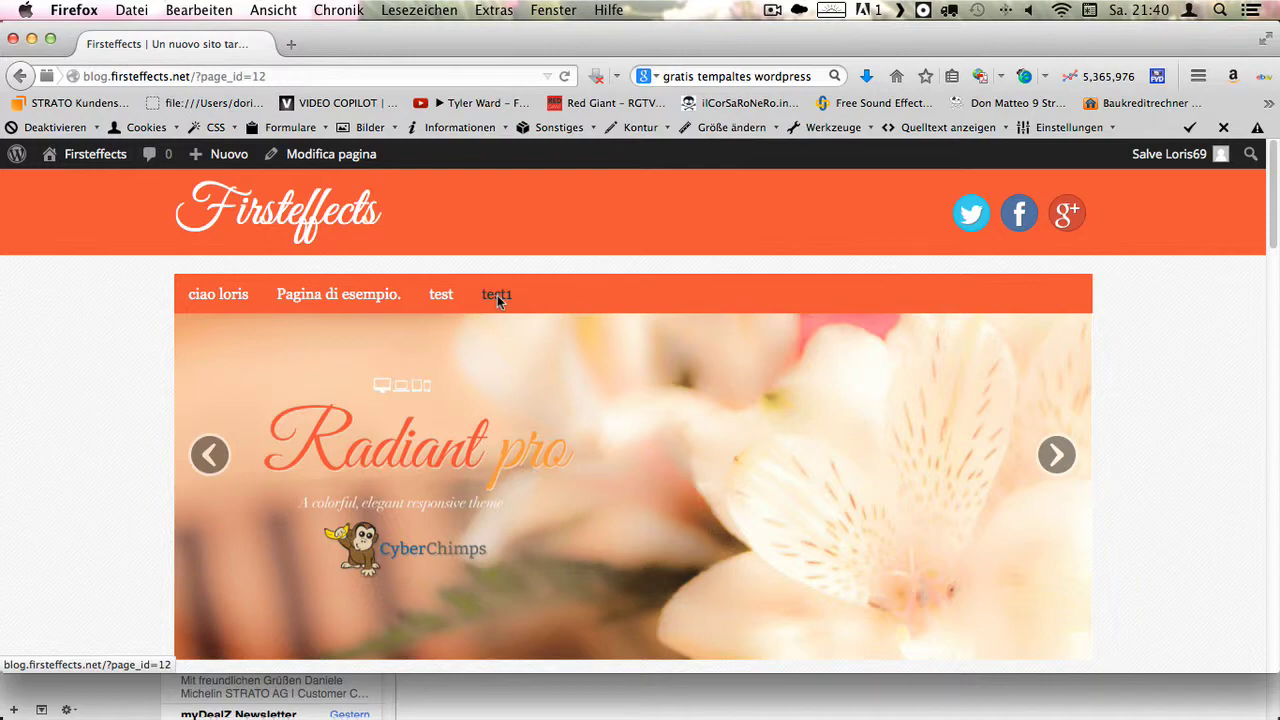
scroll(510, 305, down, 6)
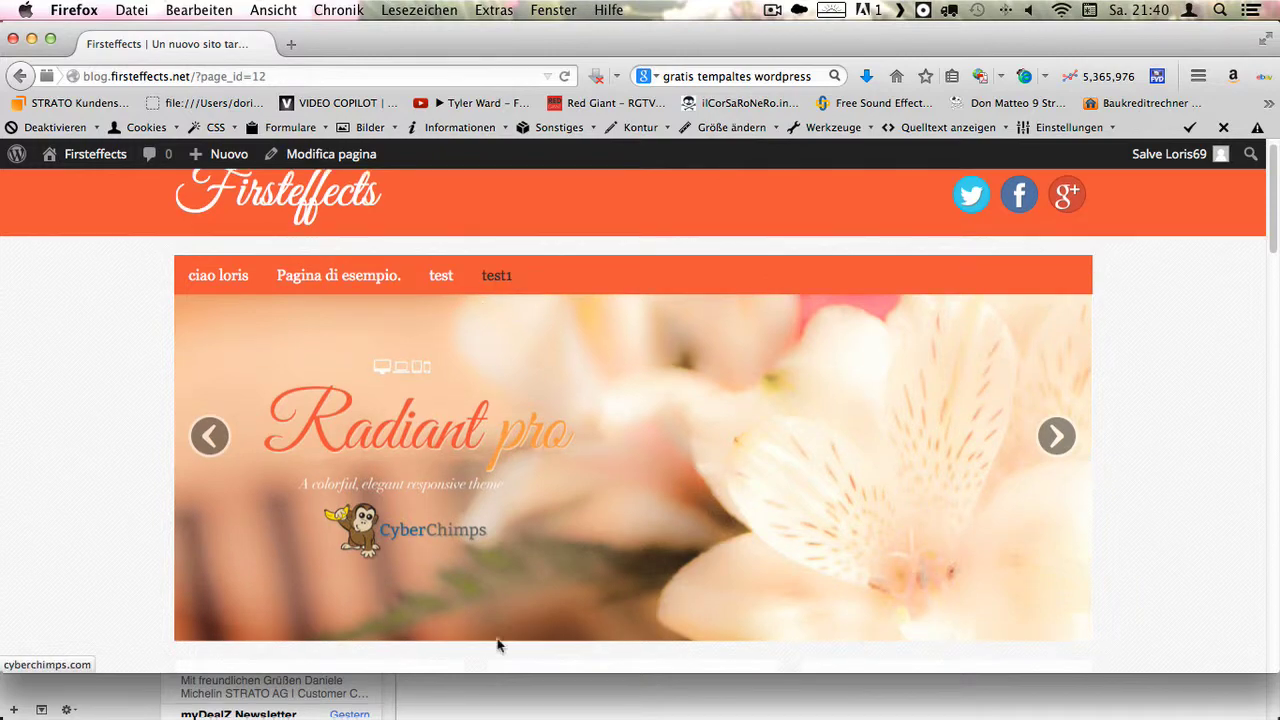
scroll(895, 513, down, 15)
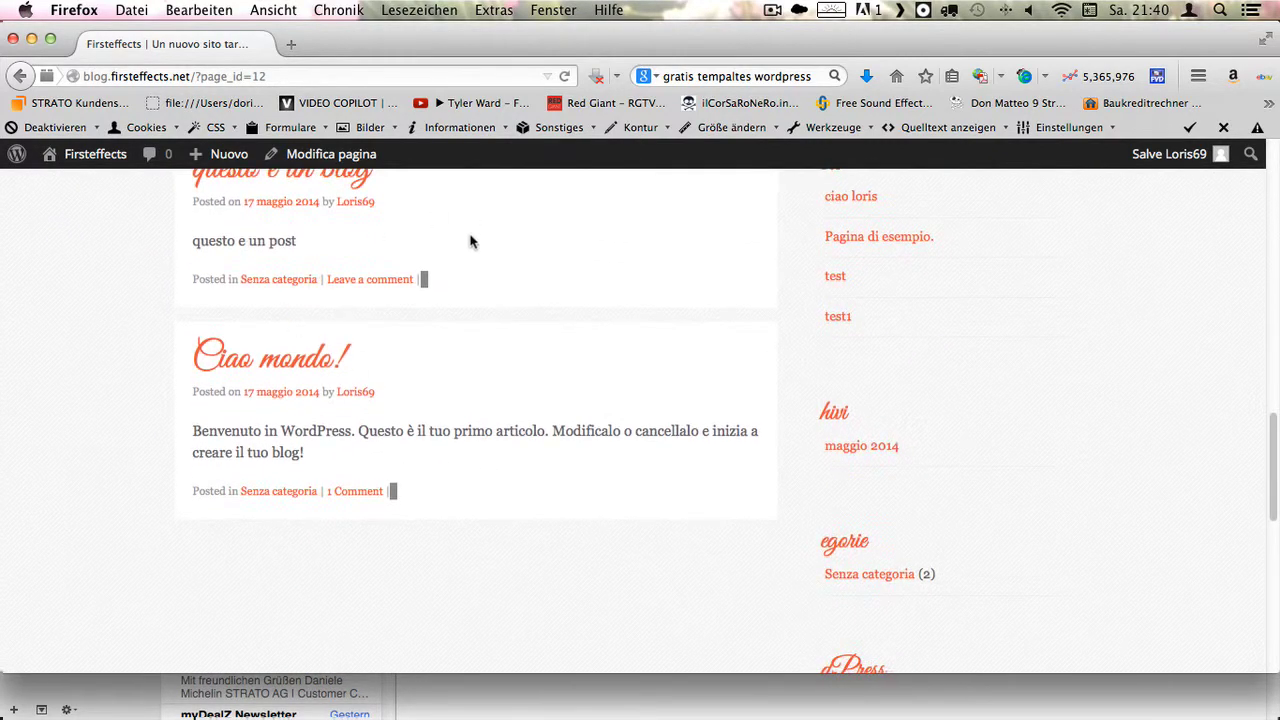
scroll(448, 353, up, 10)
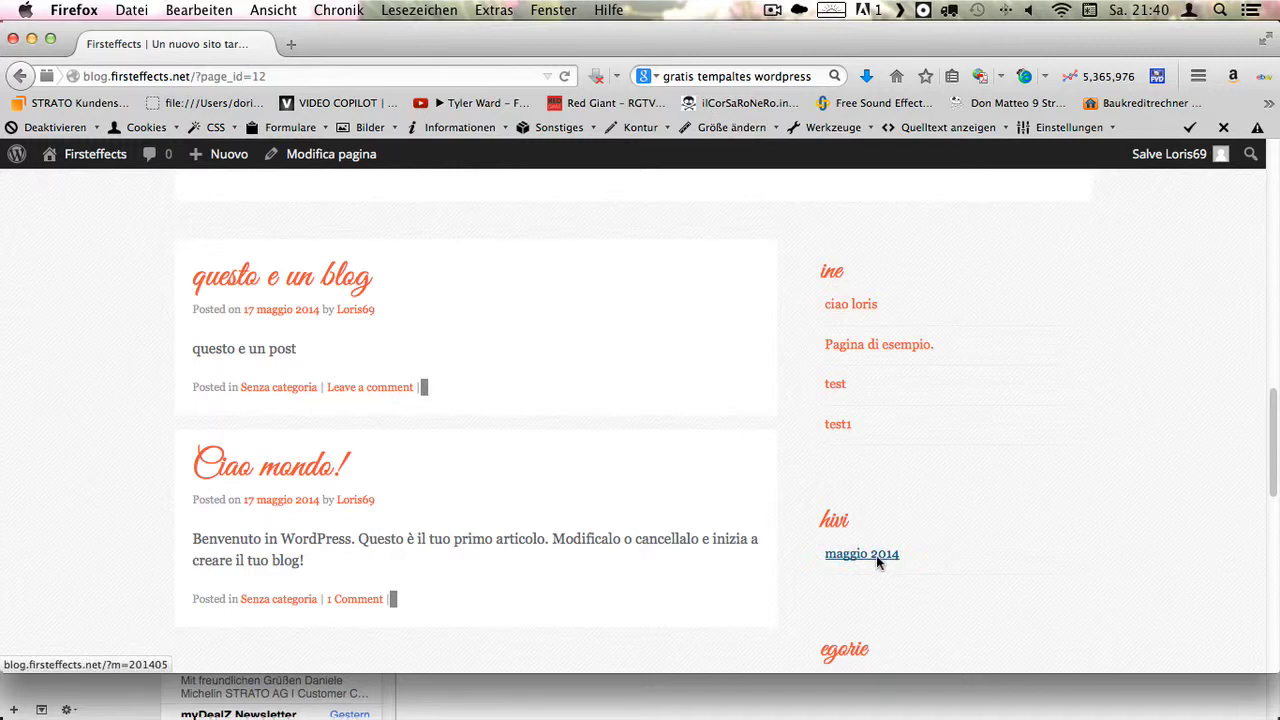
scroll(873, 567, down, 1)
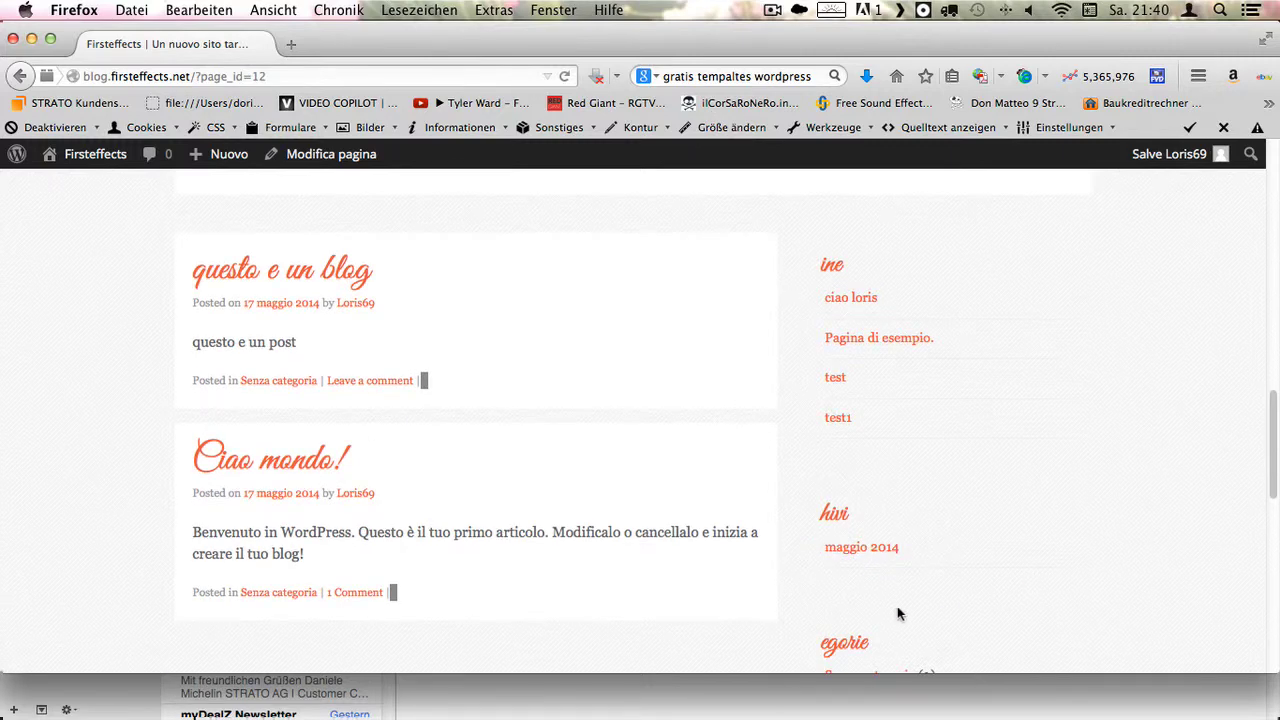
scroll(897, 613, down, 3)
scroll(966, 477, up, 3)
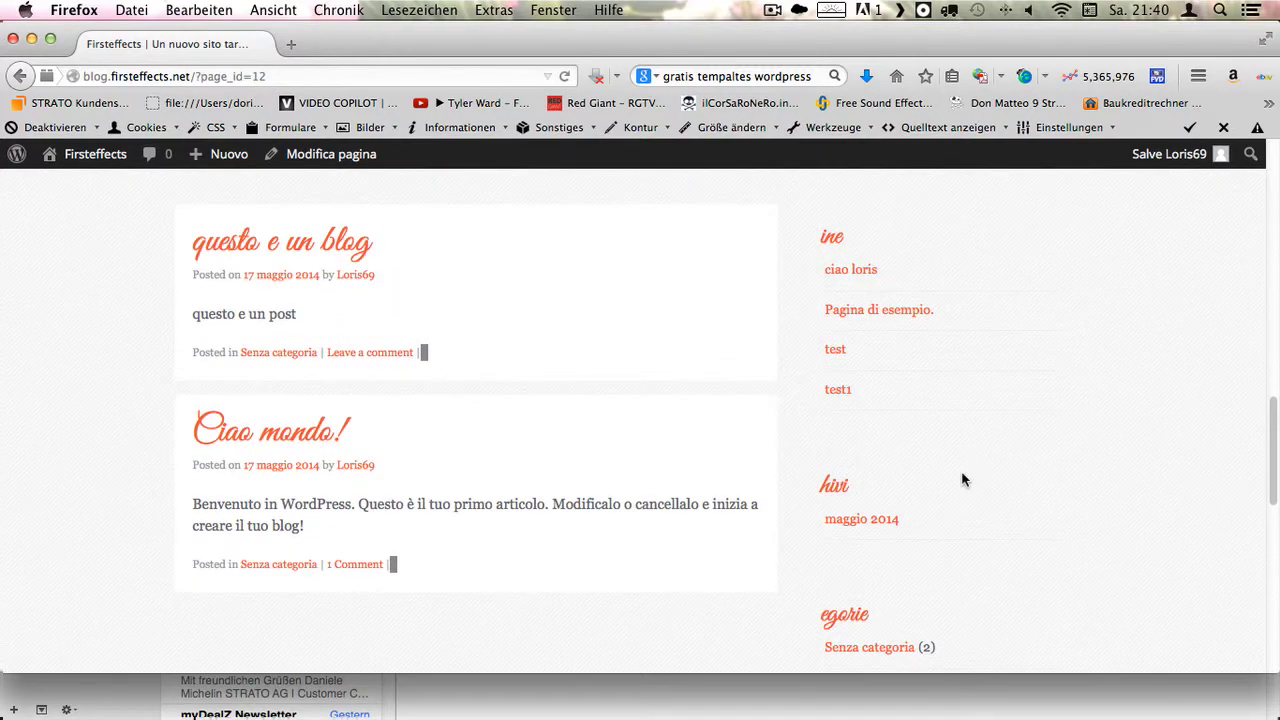
scroll(963, 480, up, 10)
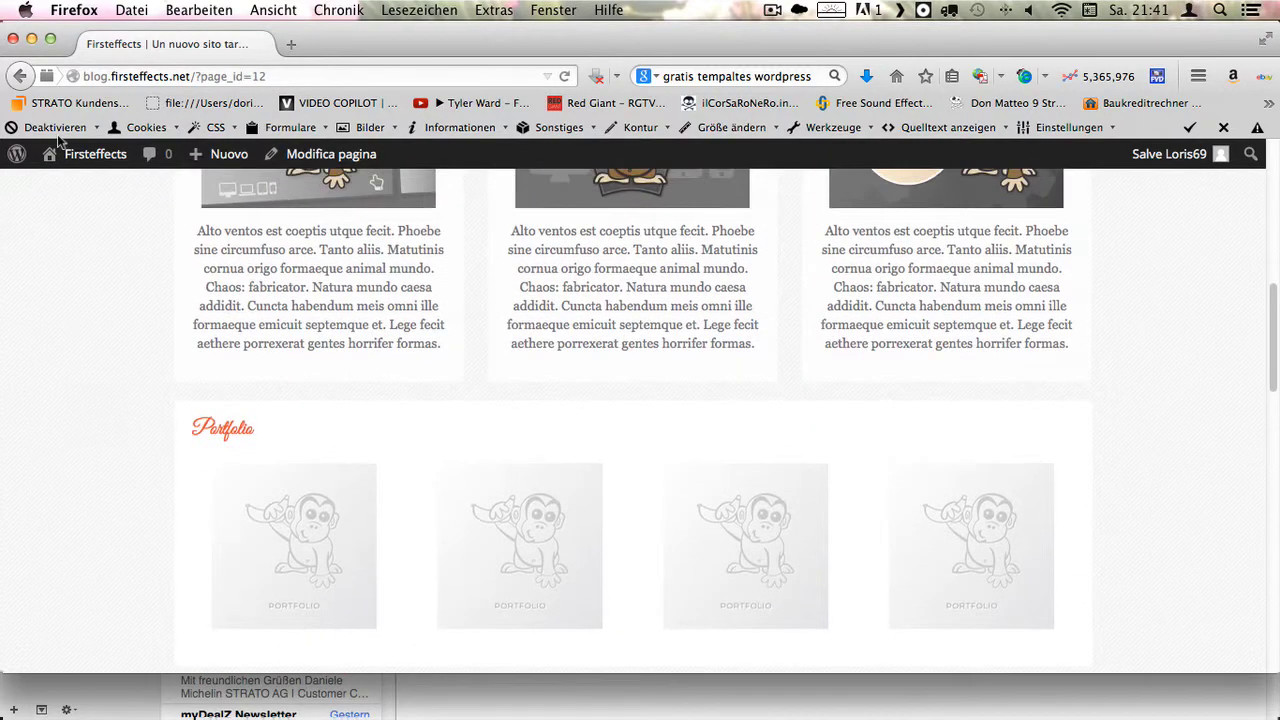
mouse_move(84, 170)
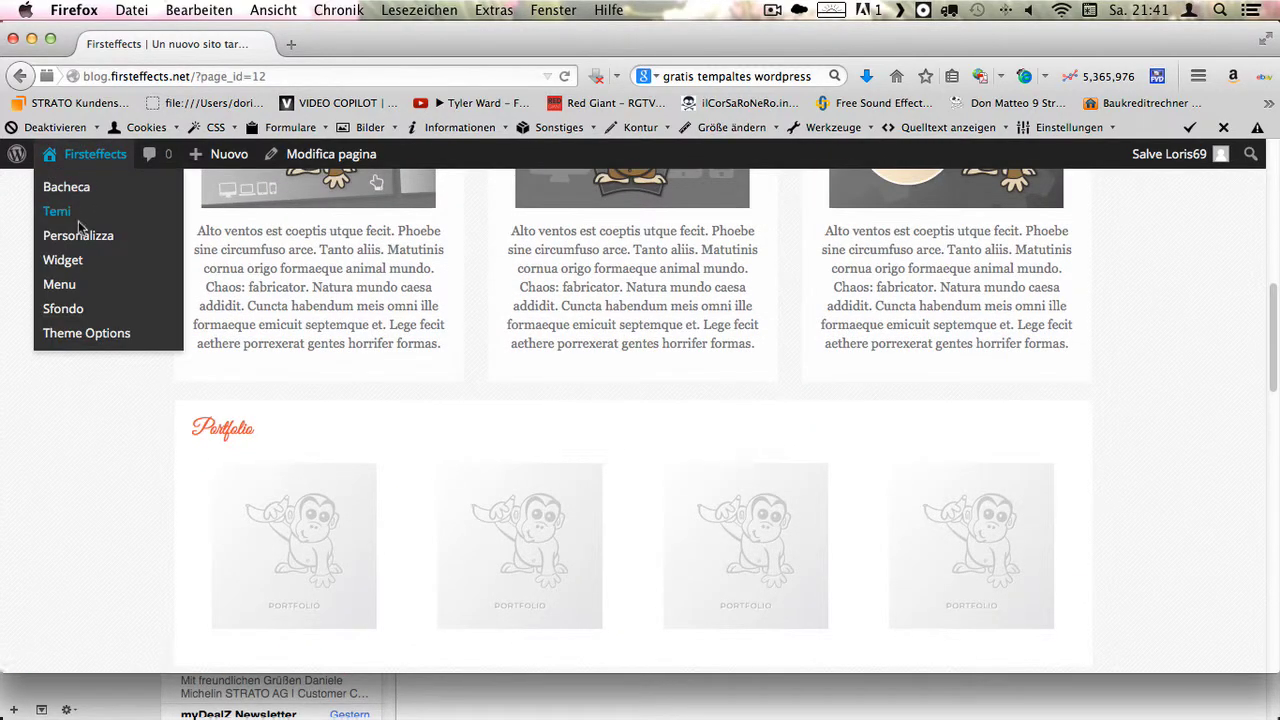
- Go to the dashboard's installed plugins list, then the Installa Plugin page
click(70, 197)
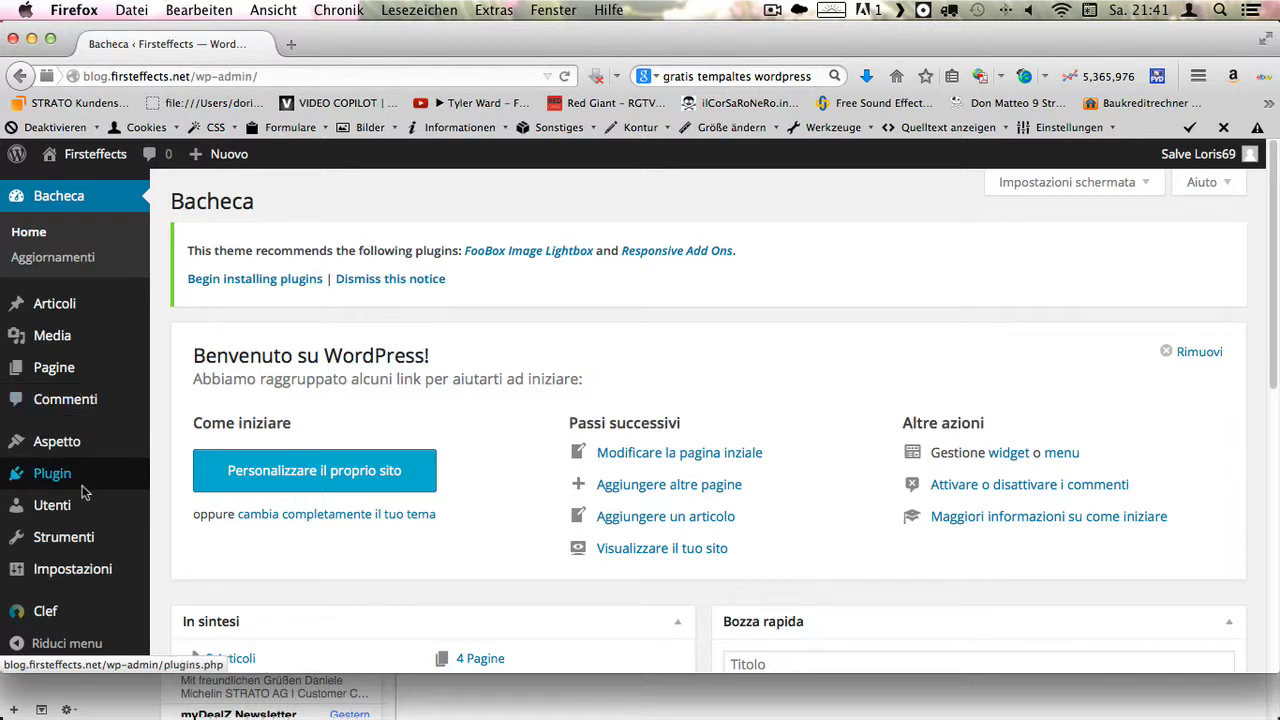
mouse_move(81, 483)
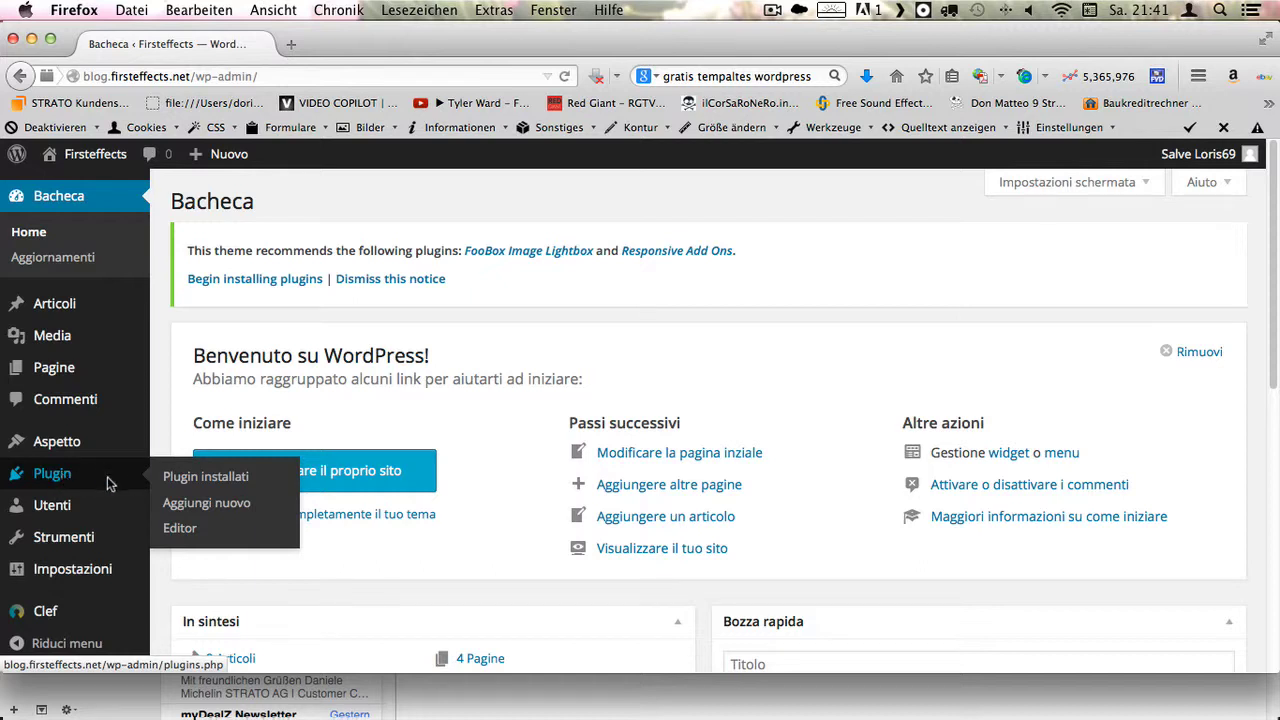
click(221, 482)
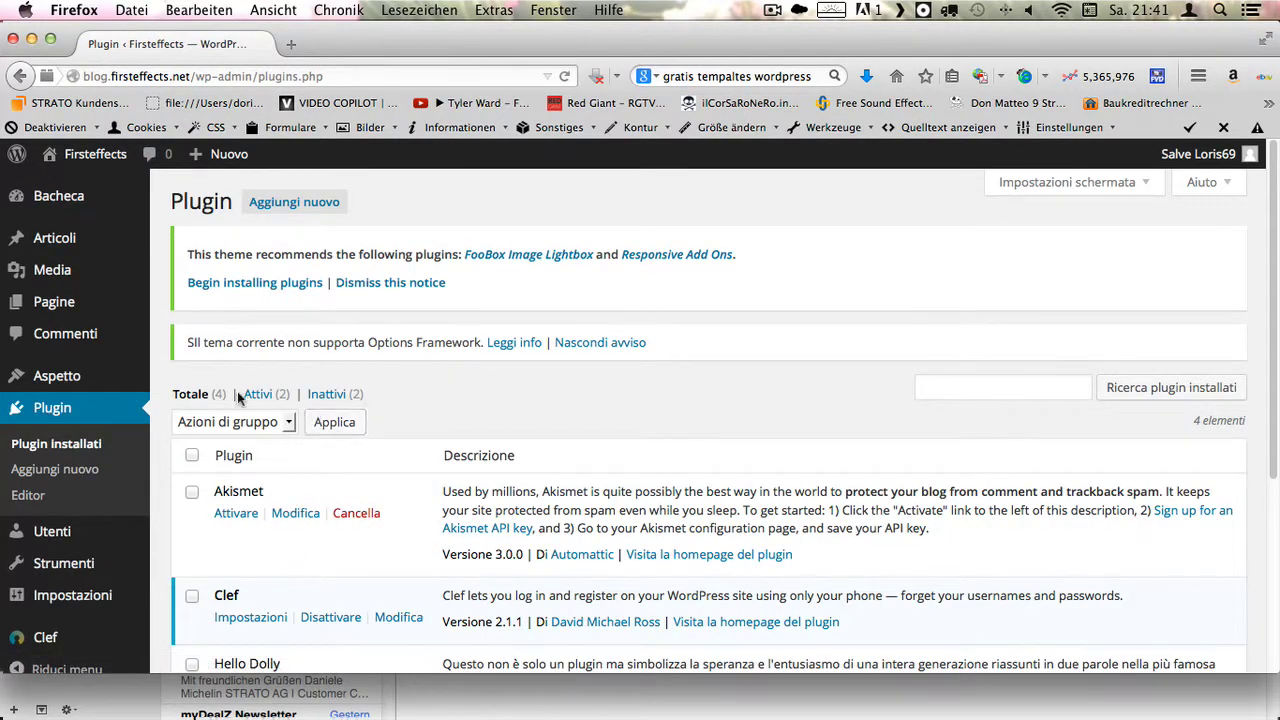
click(290, 203)
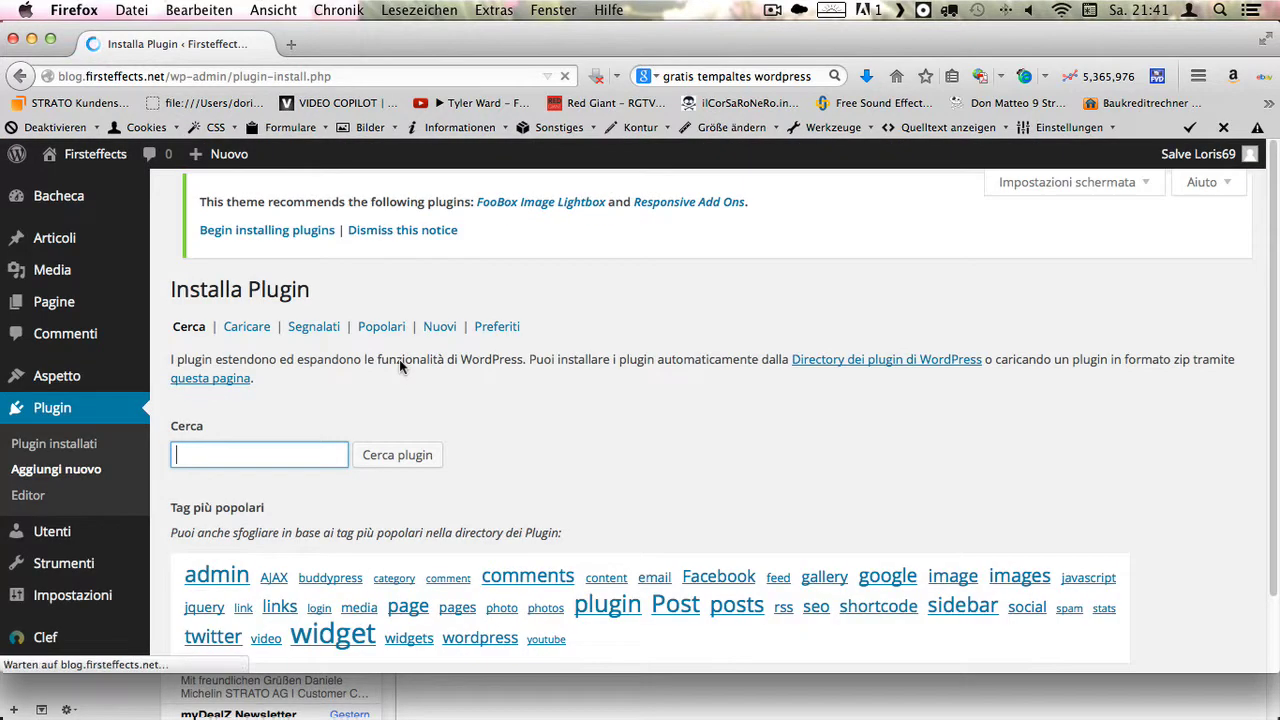
- Search the plugin directory for 'videogallery' and scroll through the 4 results
click(250, 460)
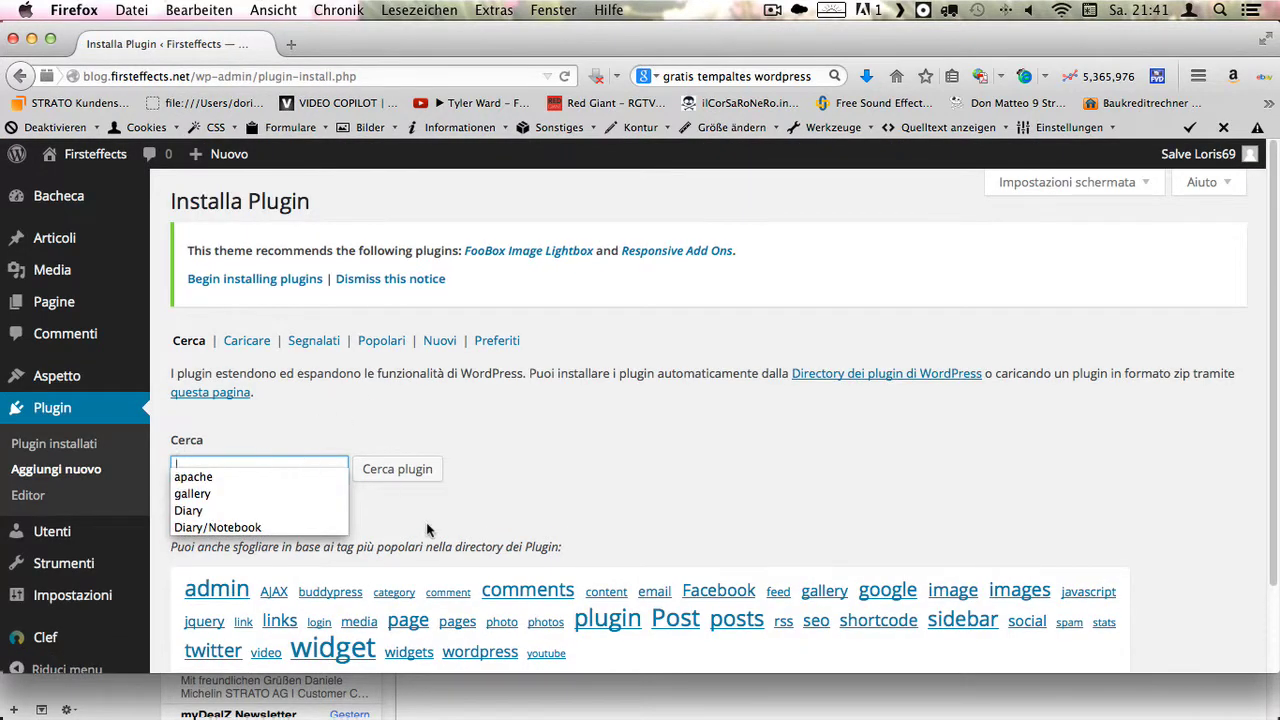
scroll(422, 565, down, 2)
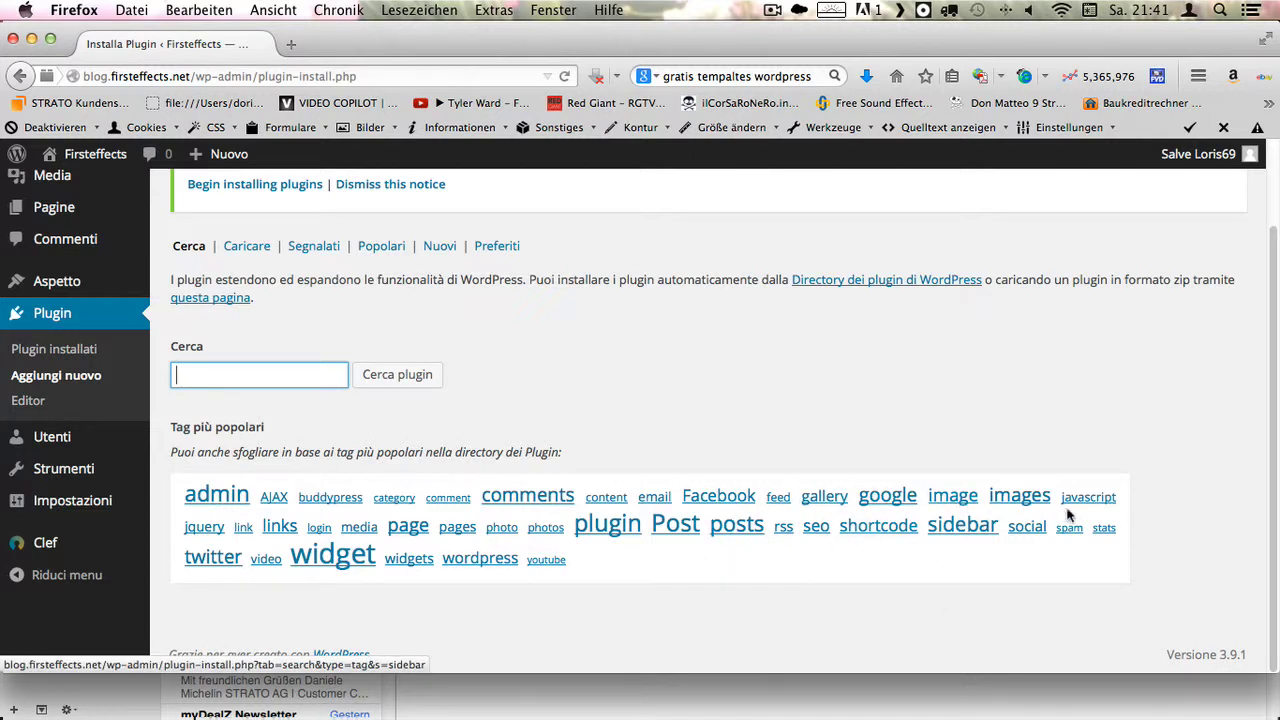
click(214, 374)
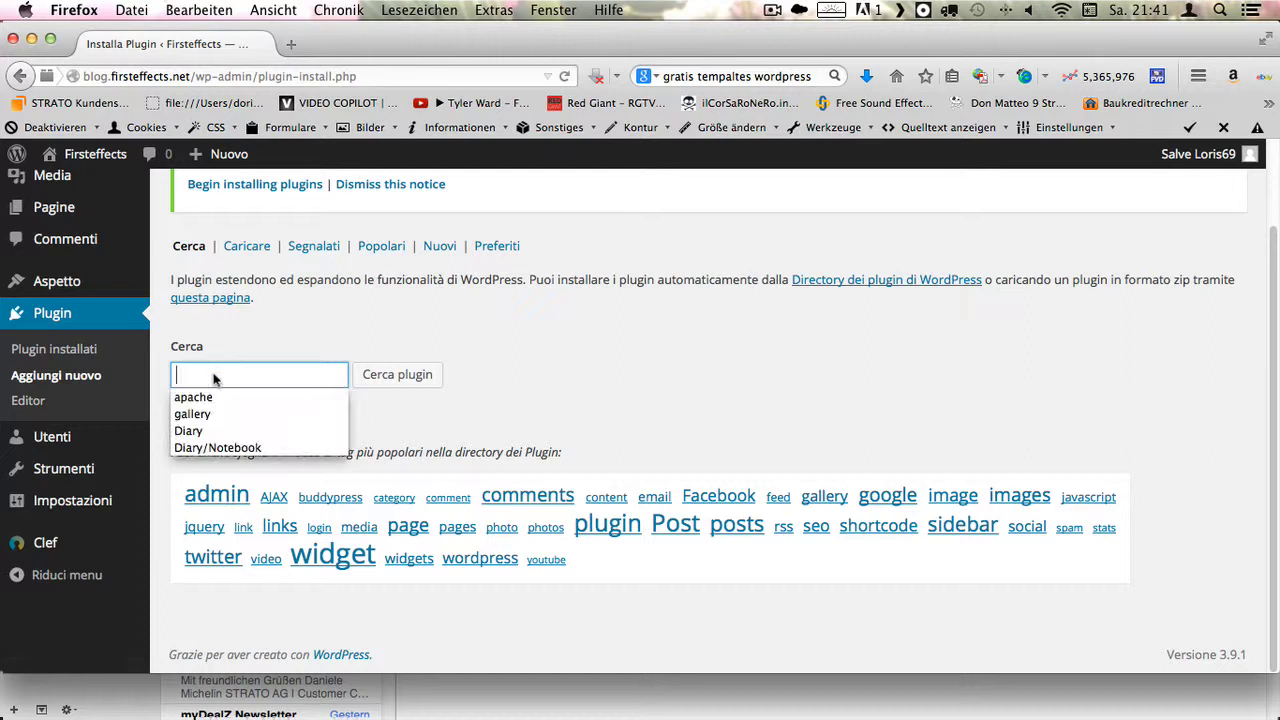
text(videogallery)
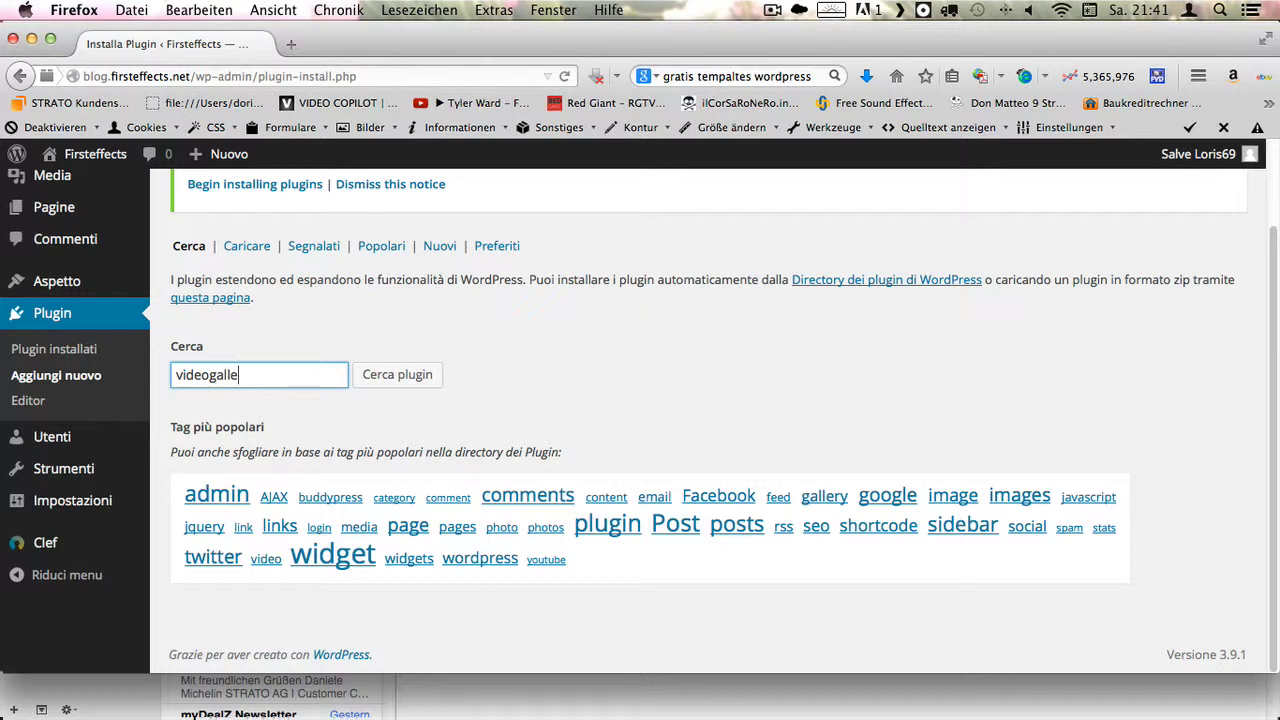
click(411, 386)
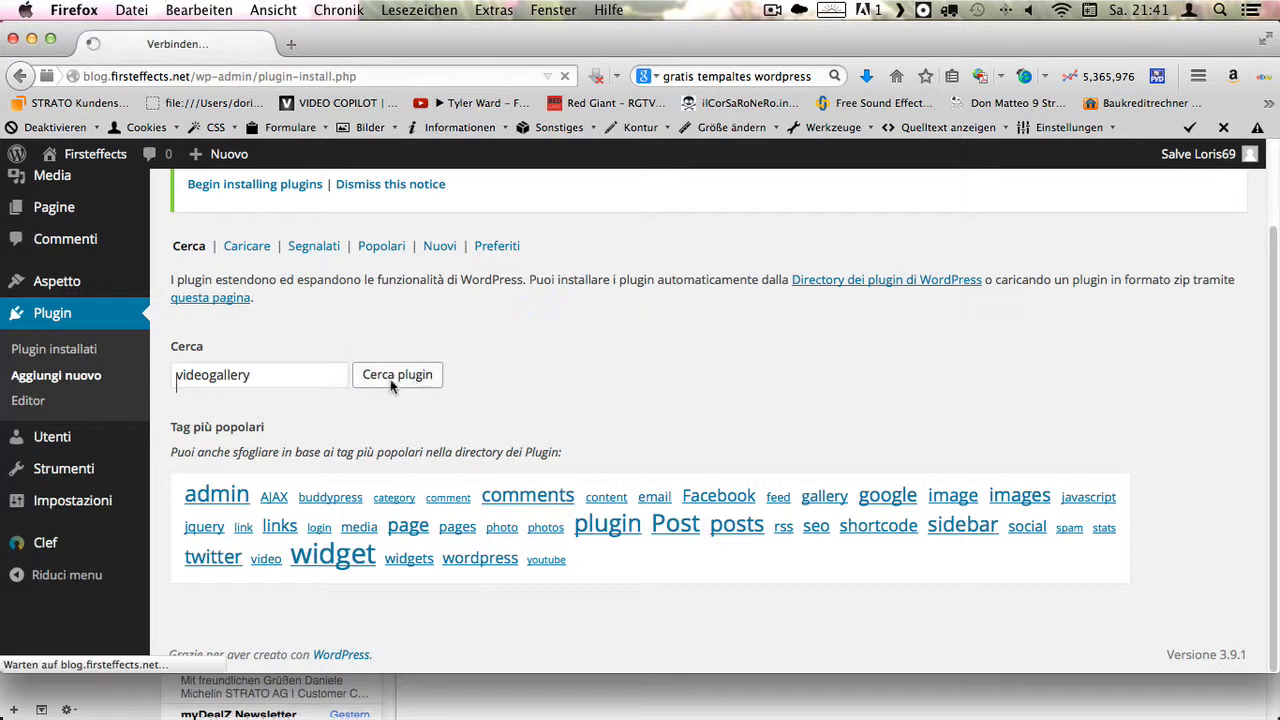
scroll(378, 505, down, 2)
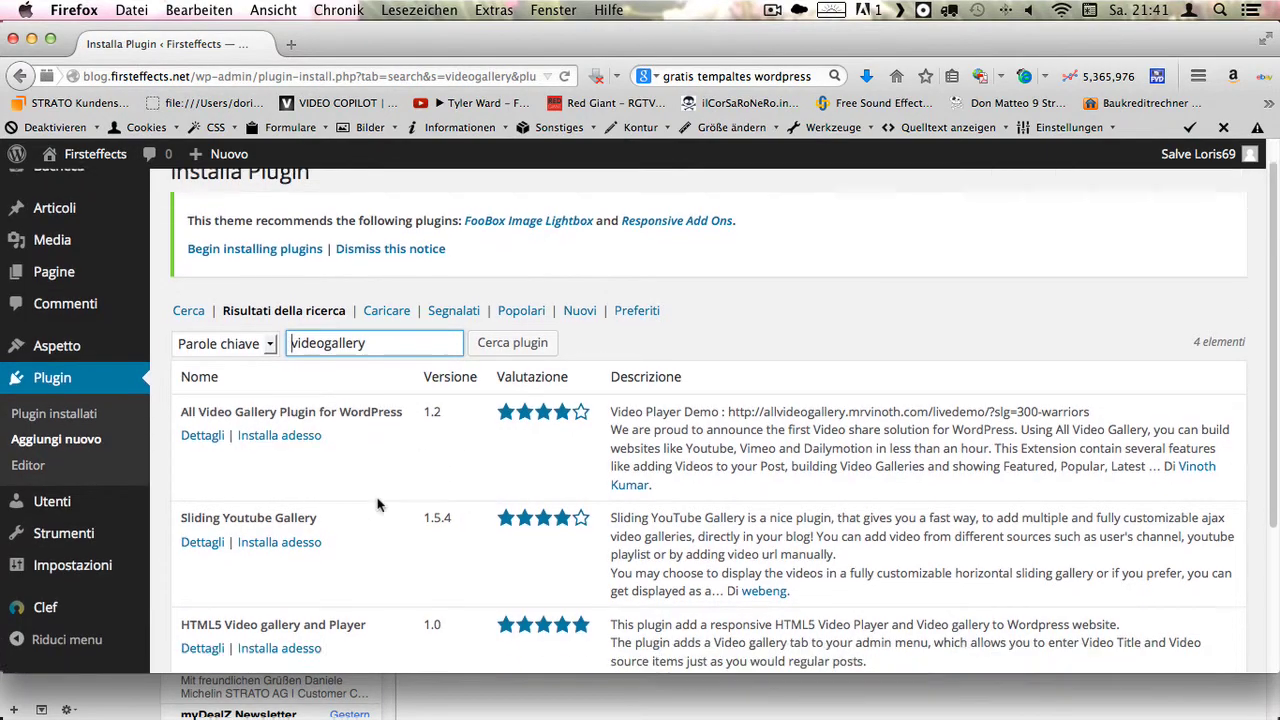
scroll(378, 505, down, 3)
scroll(457, 333, down, 1)
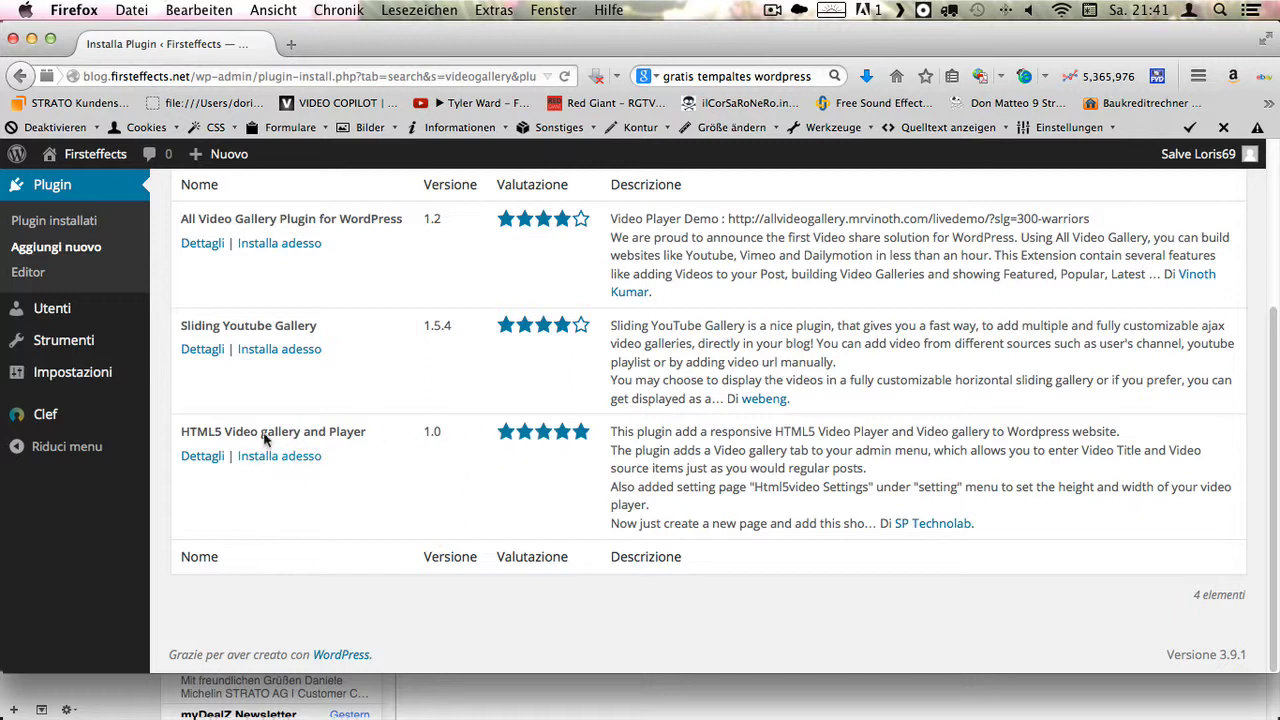
- Review the HTML5 Video gallery and Player screenshots, changelog and installation tabs, then install it
click(205, 456)
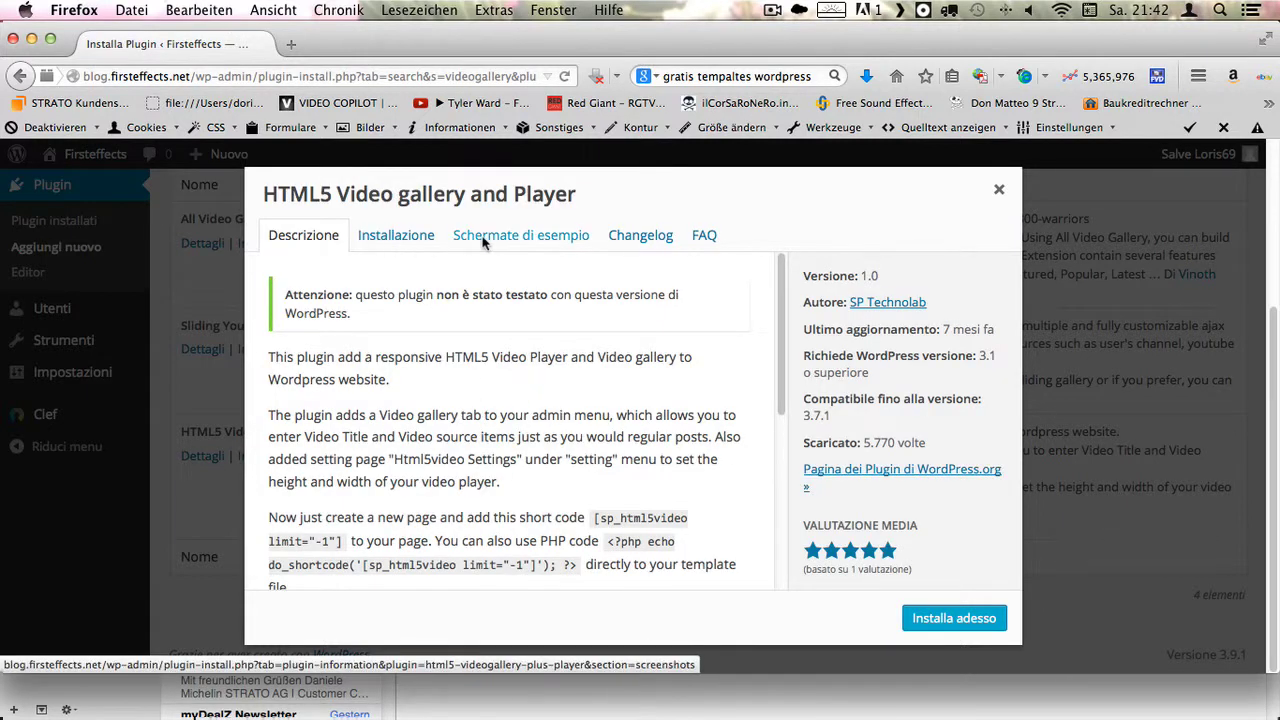
click(484, 240)
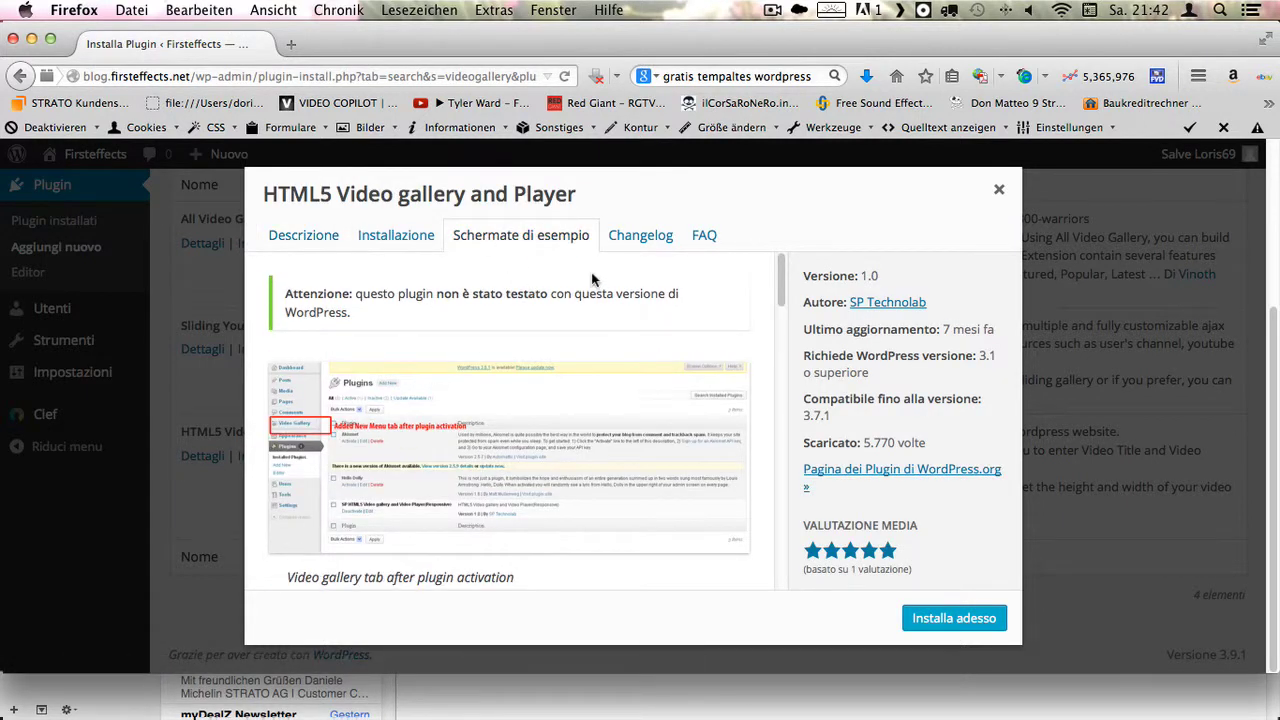
click(645, 245)
click(402, 250)
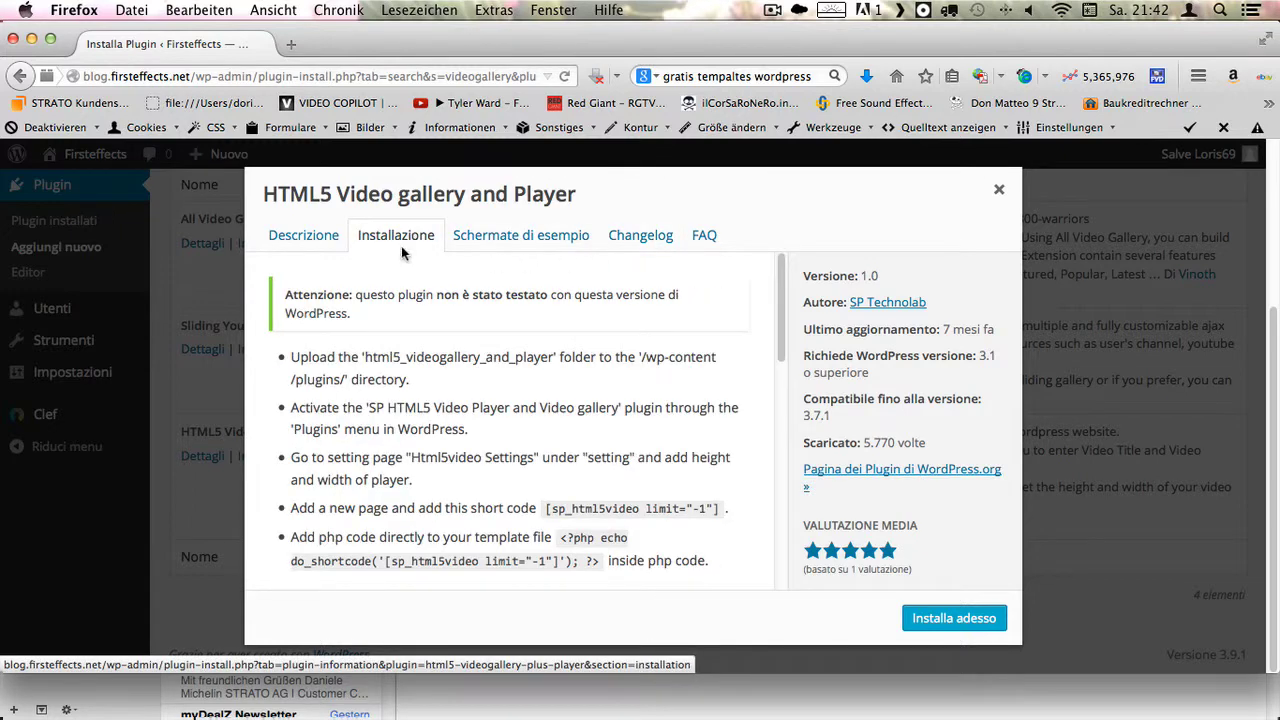
click(304, 238)
scroll(568, 388, down, 2)
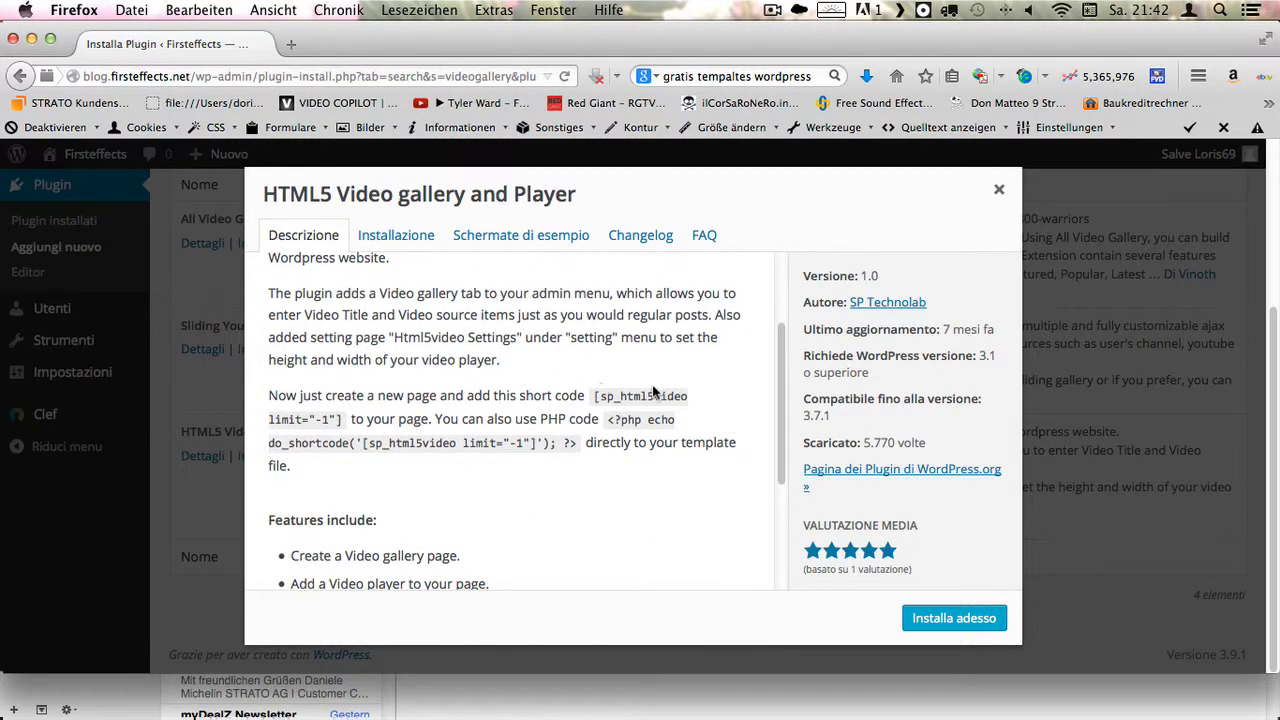
scroll(654, 390, down, 3)
scroll(820, 600, up, 8)
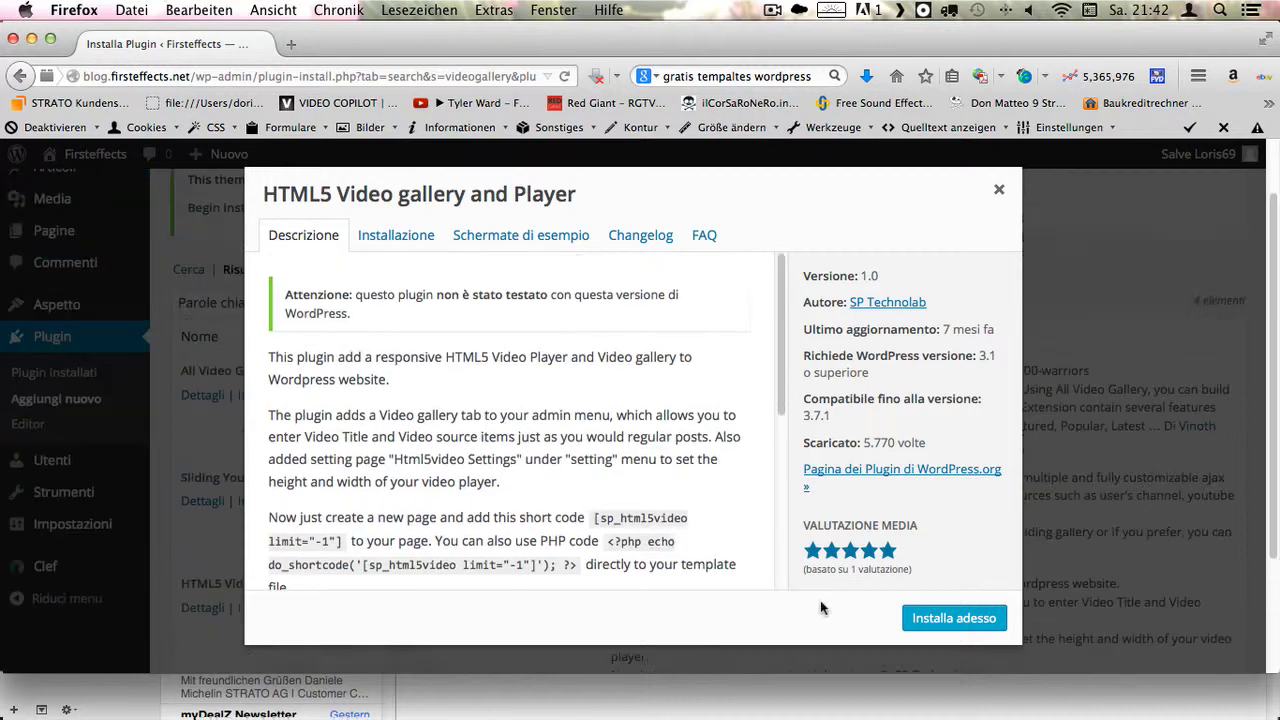
click(940, 617)
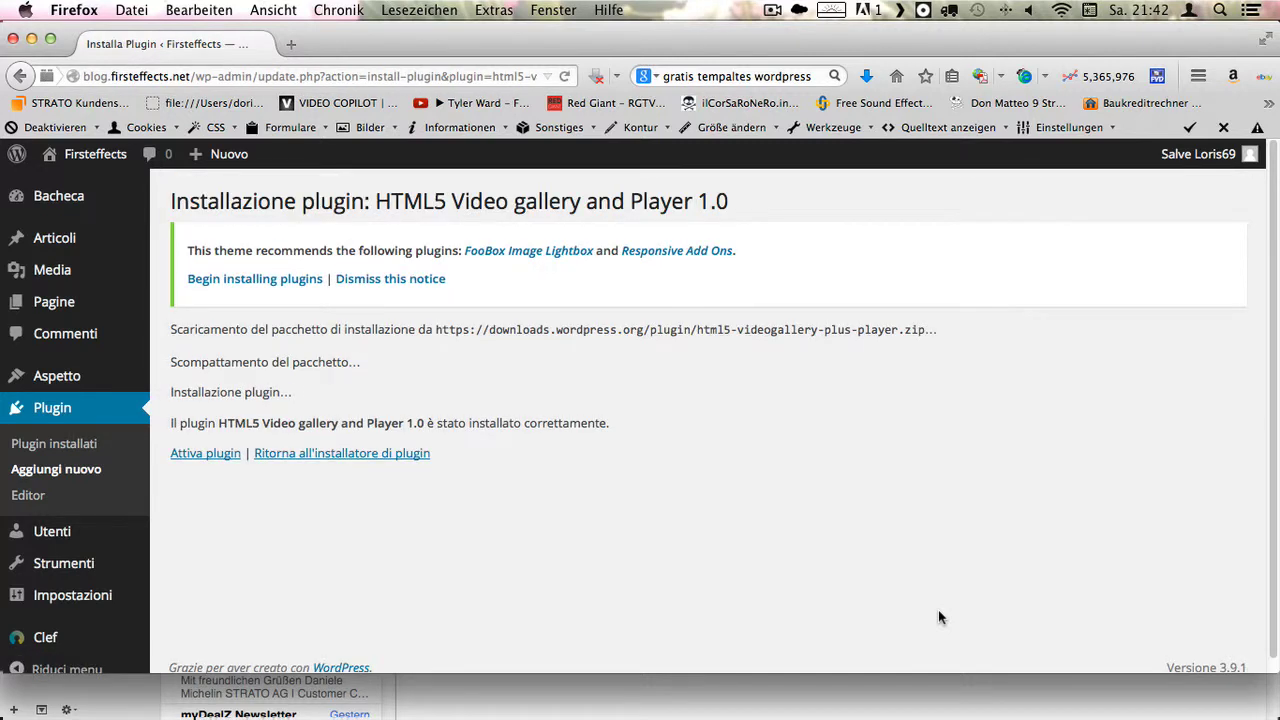
- Activate HTML5 Video gallery and Player and look over the new Video Gallery admin section
click(200, 455)
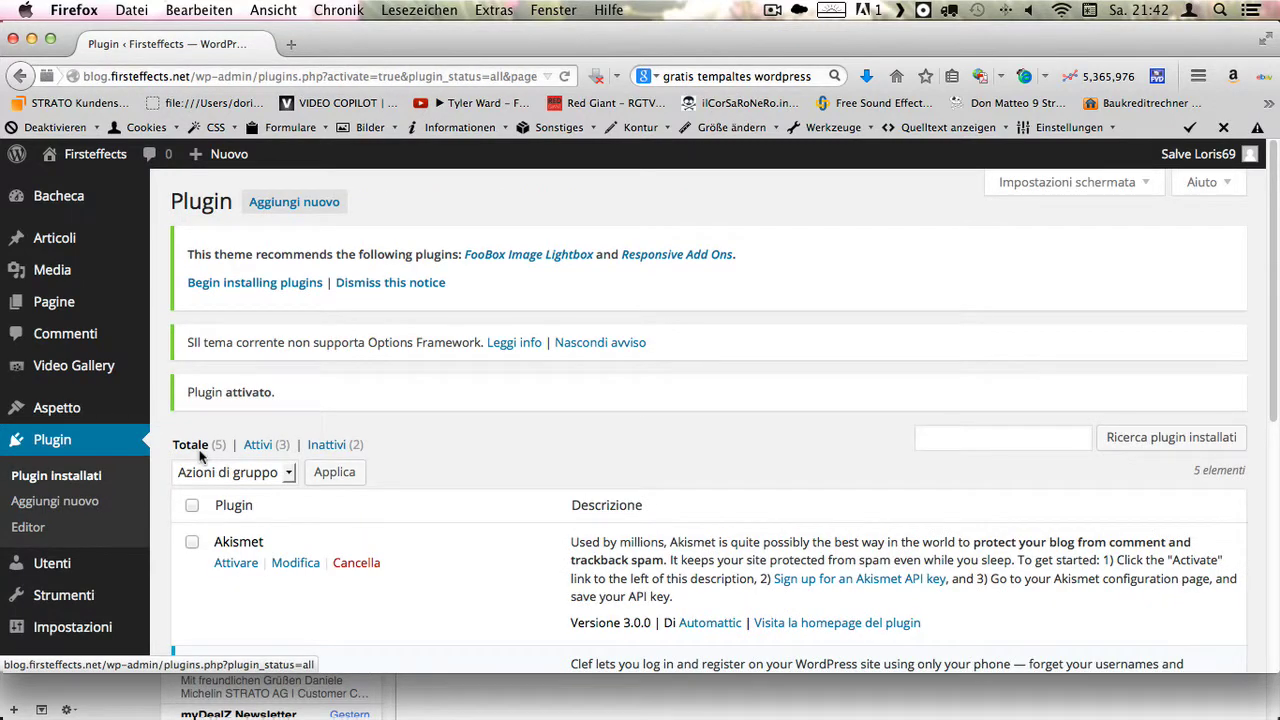
scroll(444, 452, down, 3)
mouse_move(152, 463)
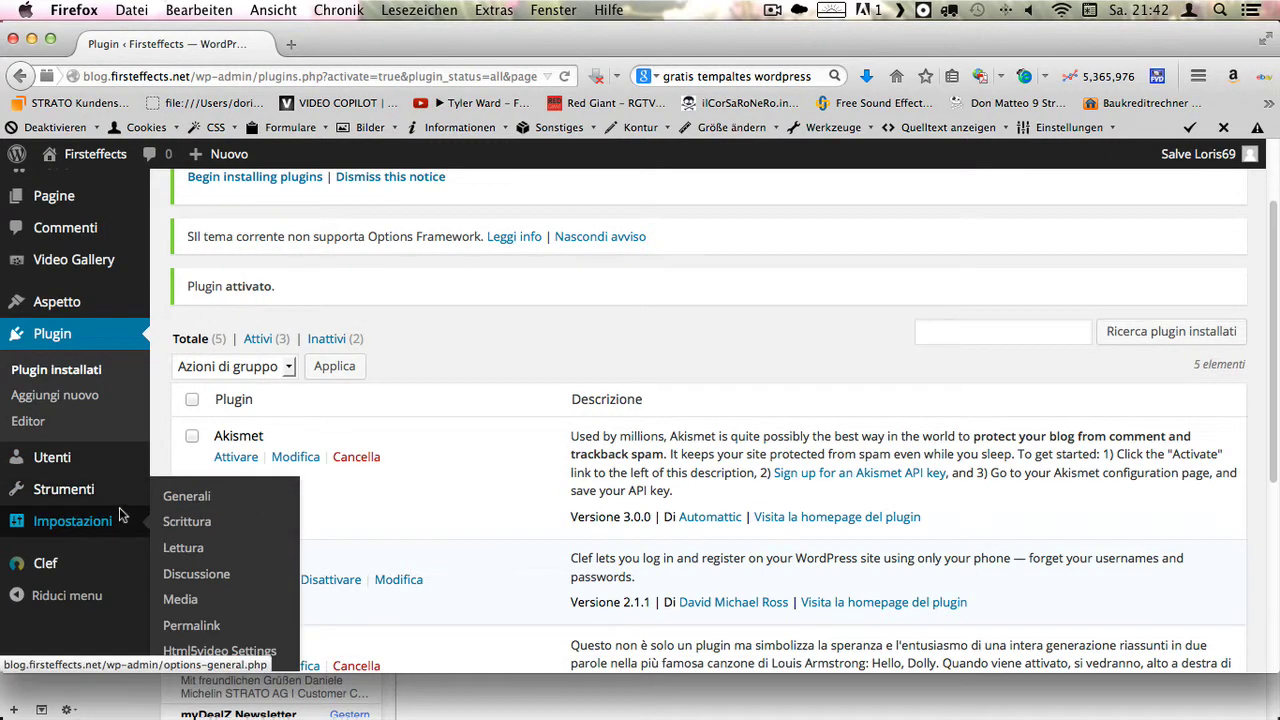
scroll(118, 513, up, 1)
mouse_move(118, 513)
scroll(120, 511, down, 1)
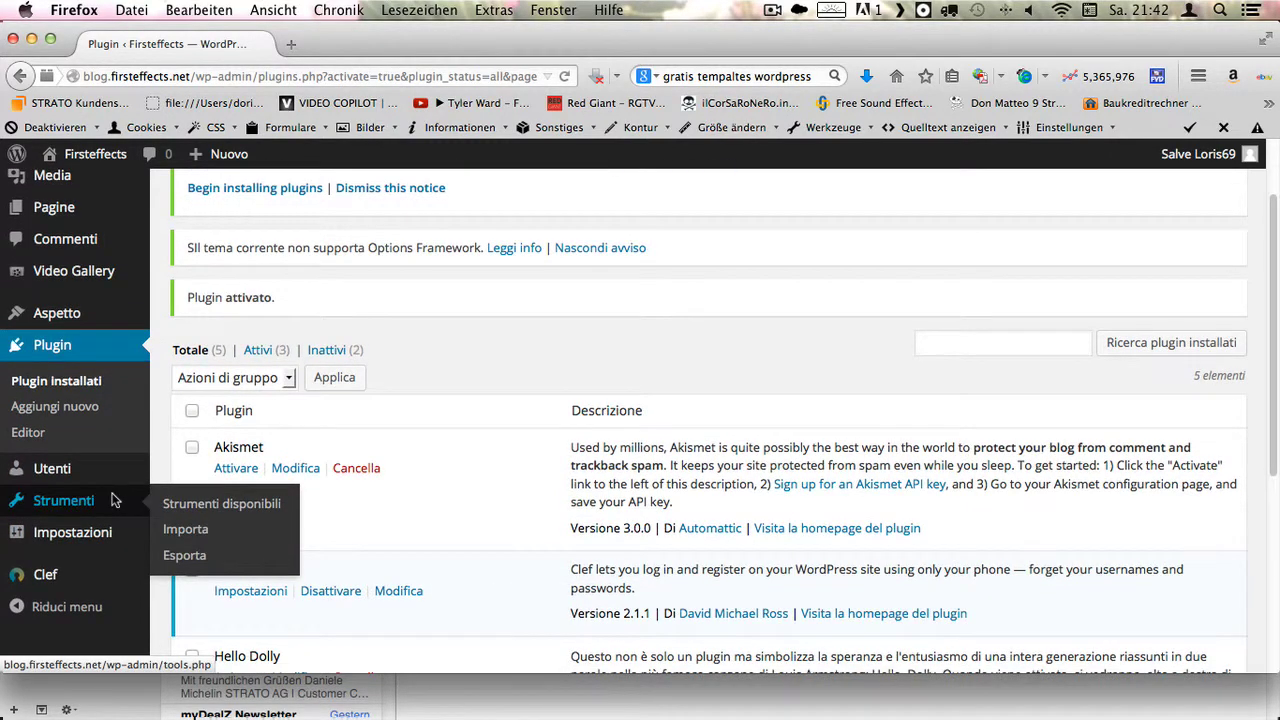
scroll(113, 501, down, 1)
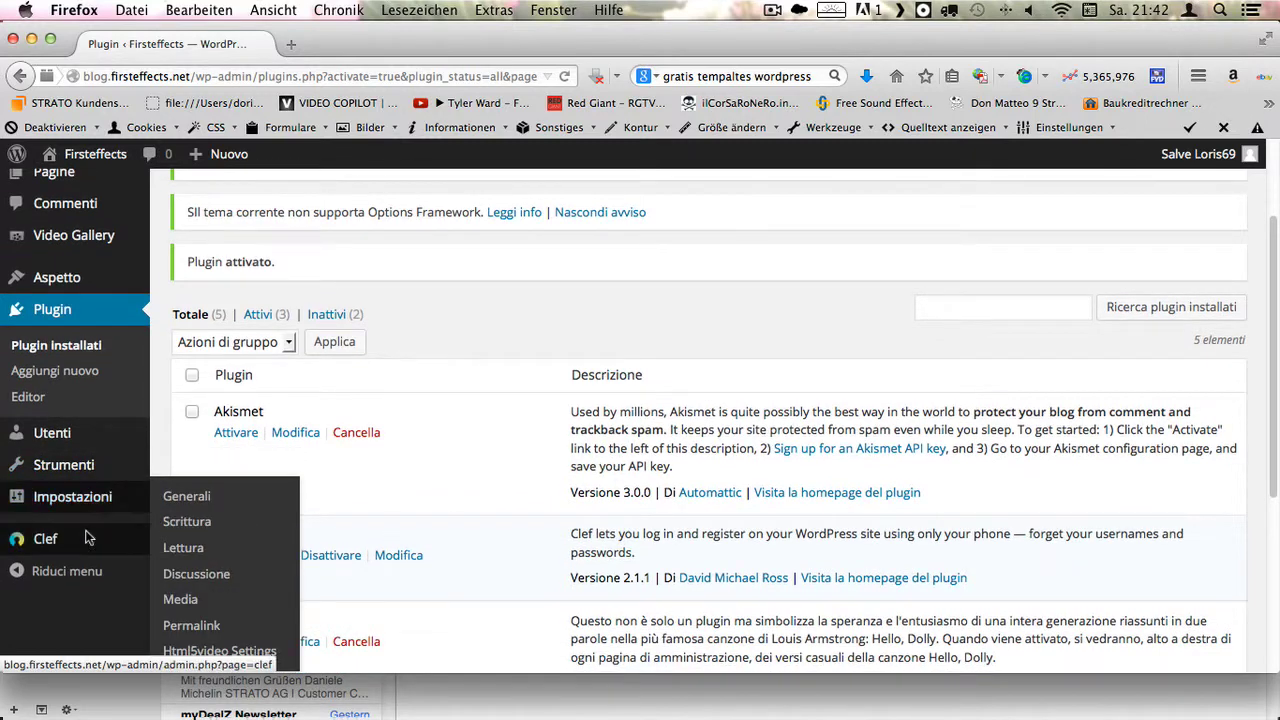
mouse_move(80, 545)
scroll(60, 590, up, 1)
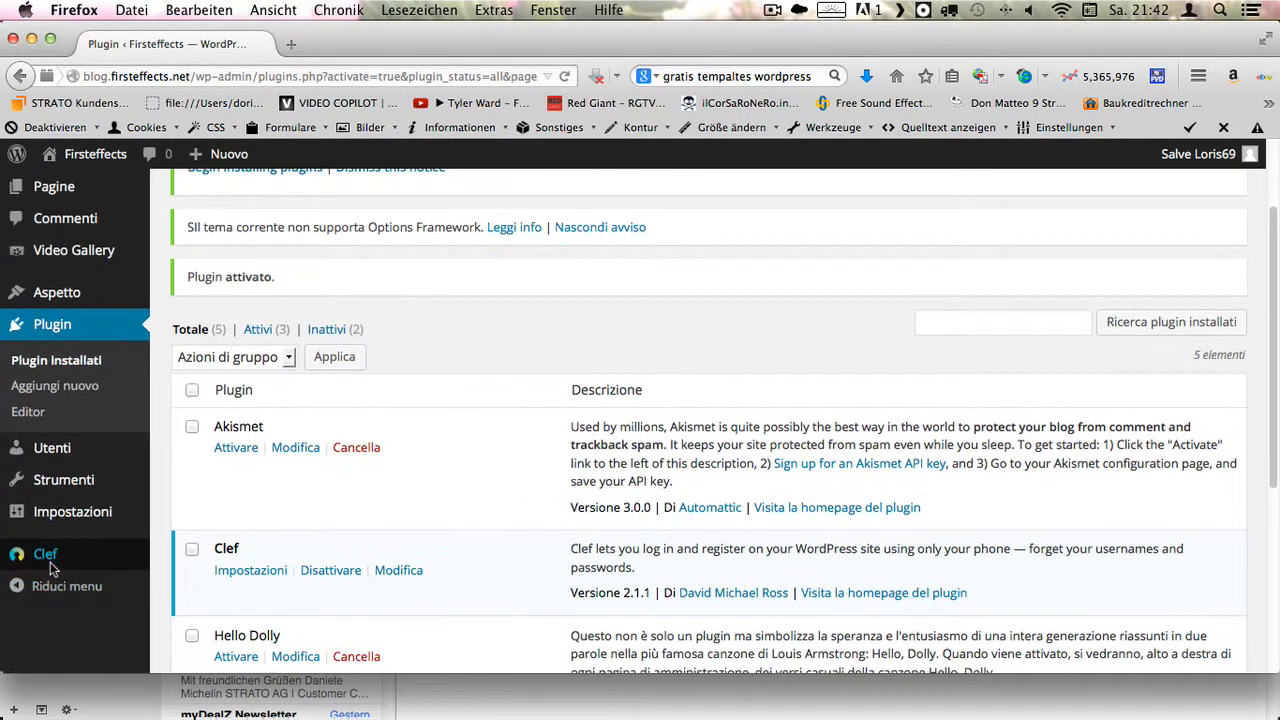
mouse_move(52, 560)
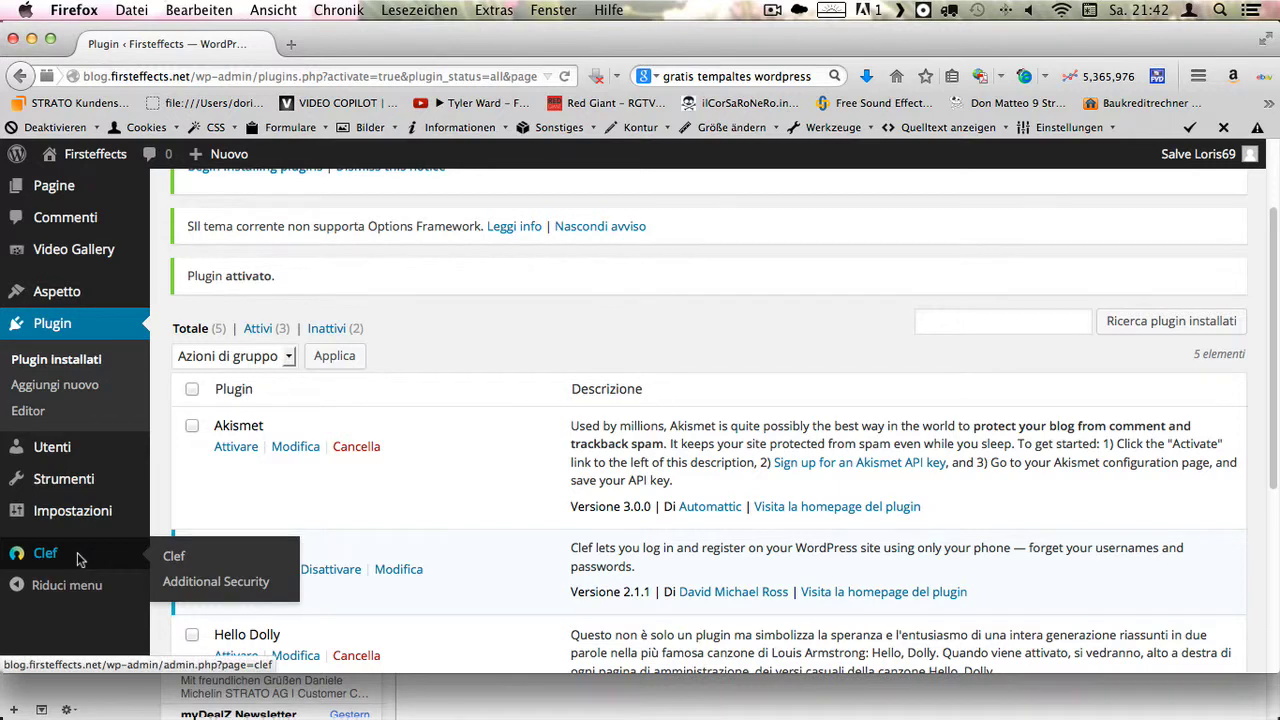
scroll(78, 512, down, 1)
mouse_move(78, 512)
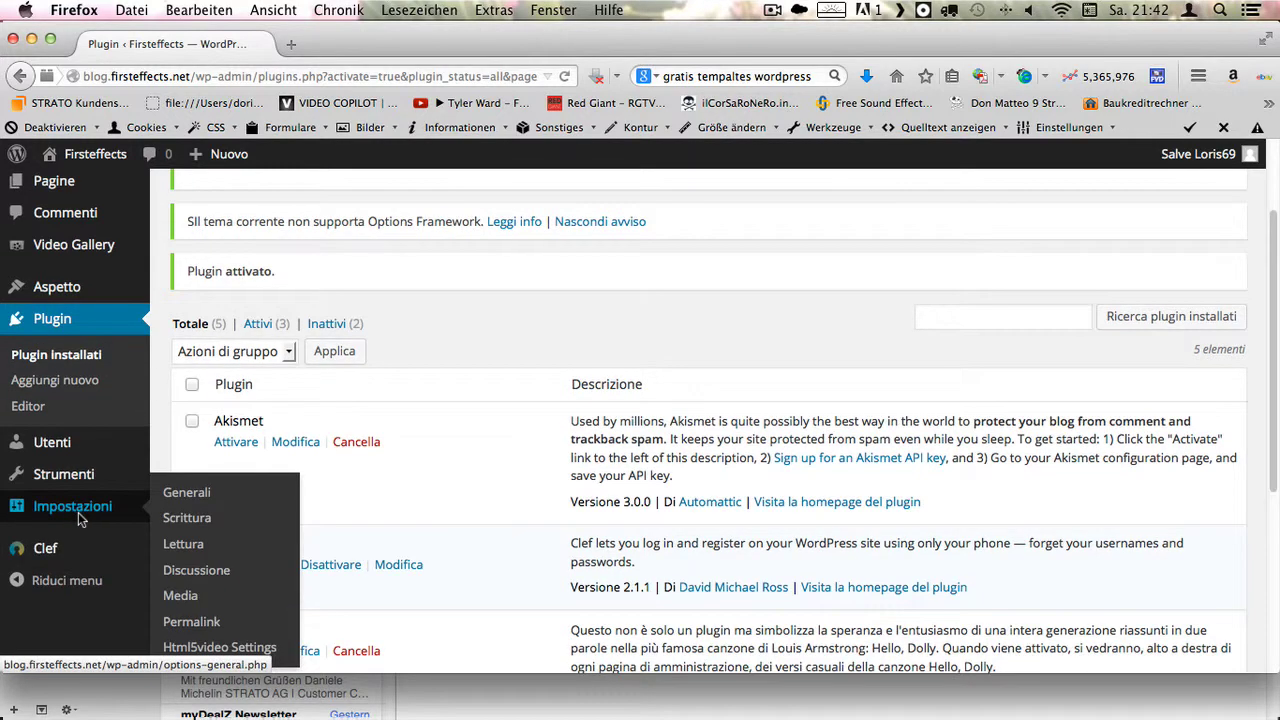
scroll(84, 506, down, 2)
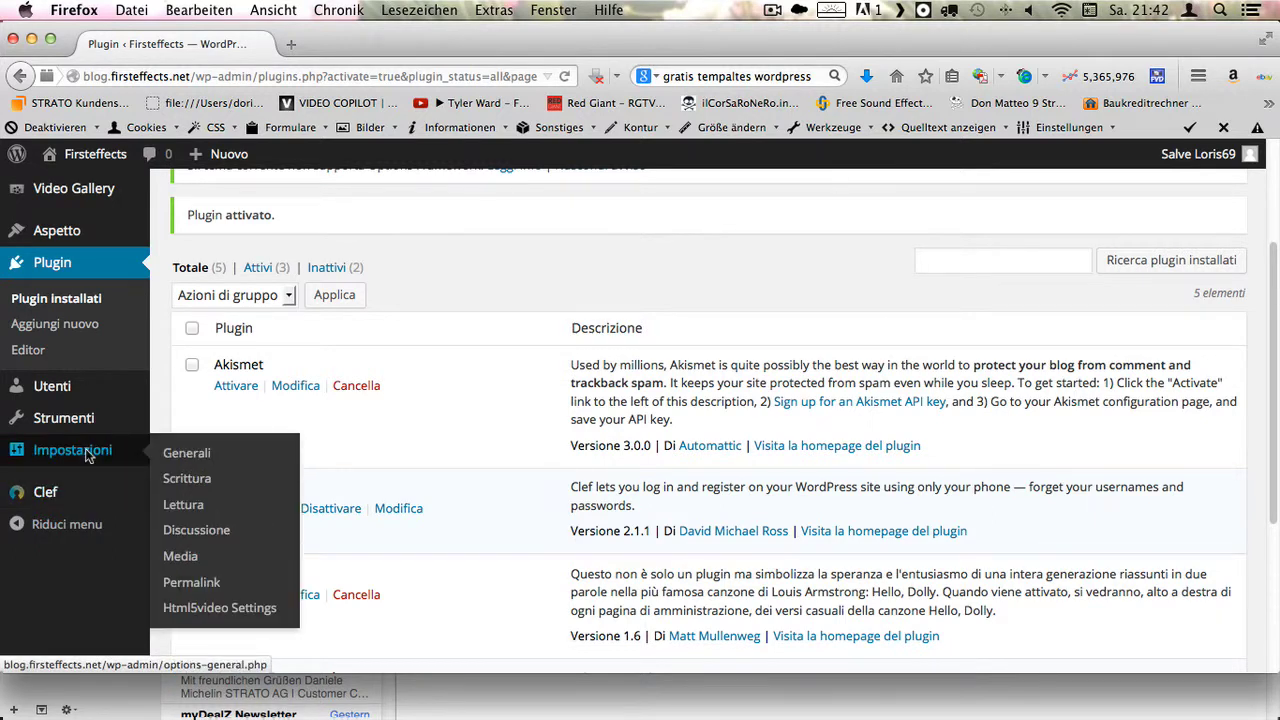
- Set the Html5video player width to 640 and height to 400 px, and save
click(247, 614)
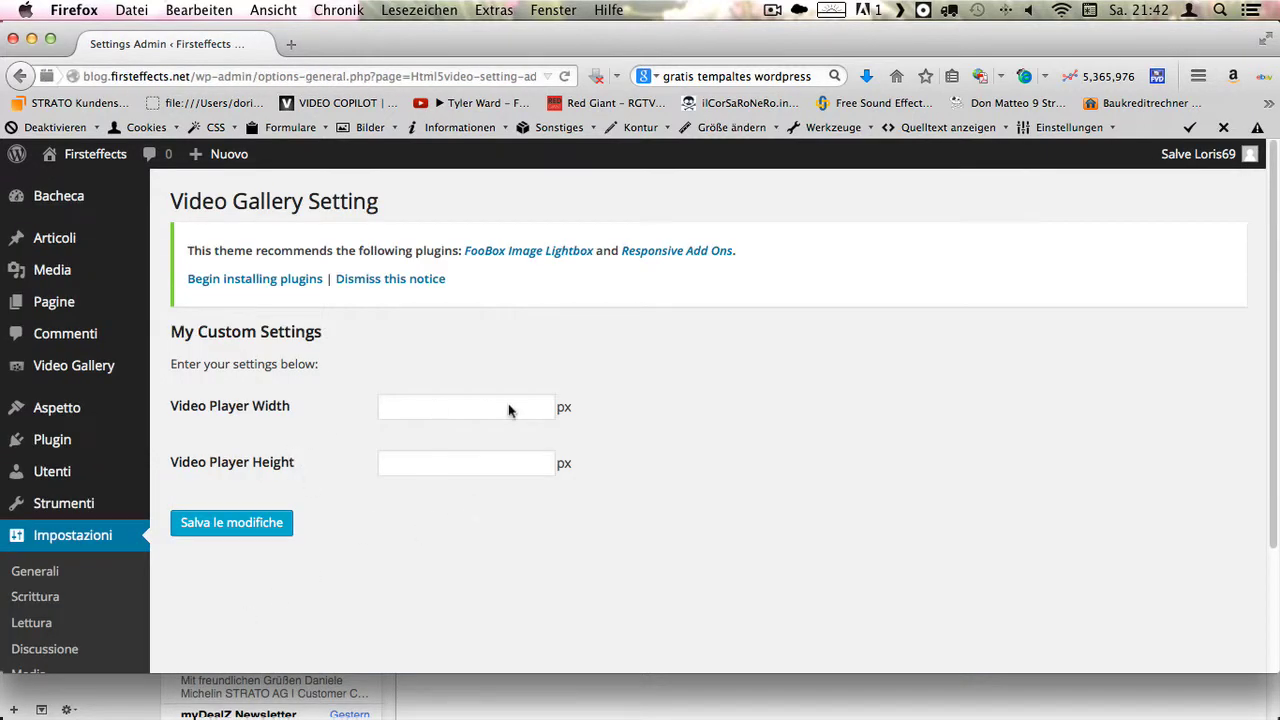
click(499, 418)
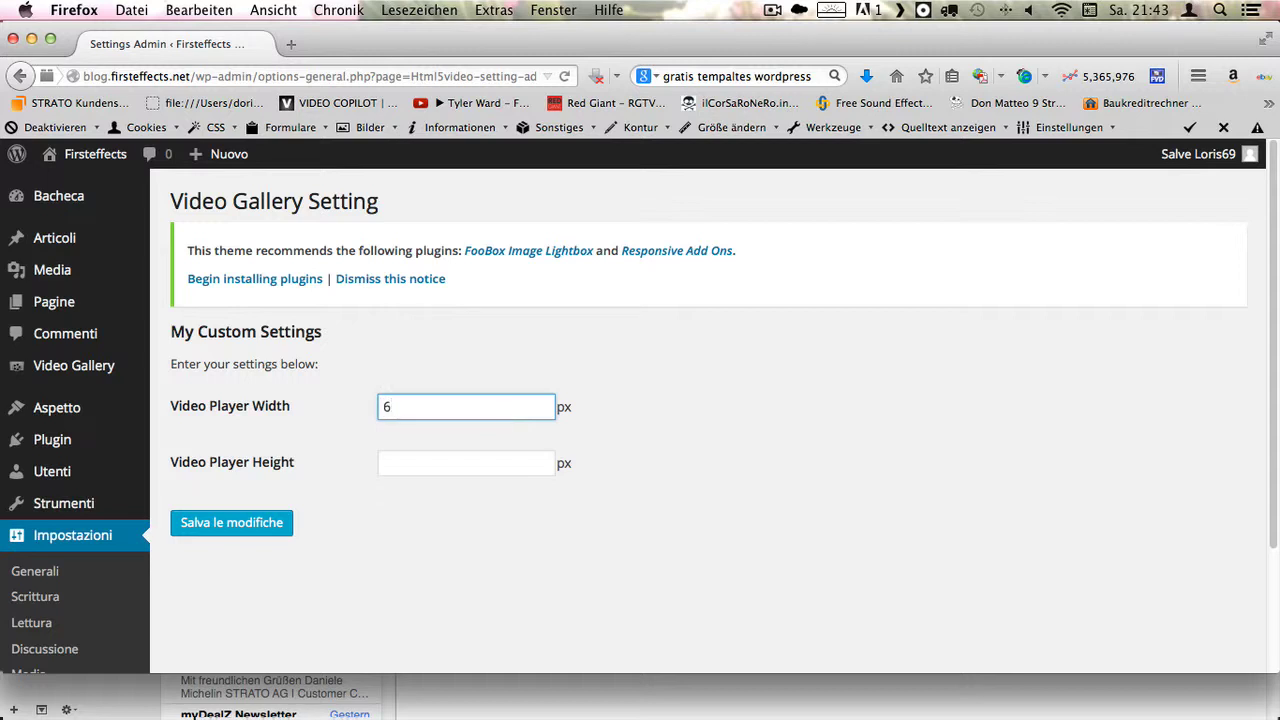
click(511, 465)
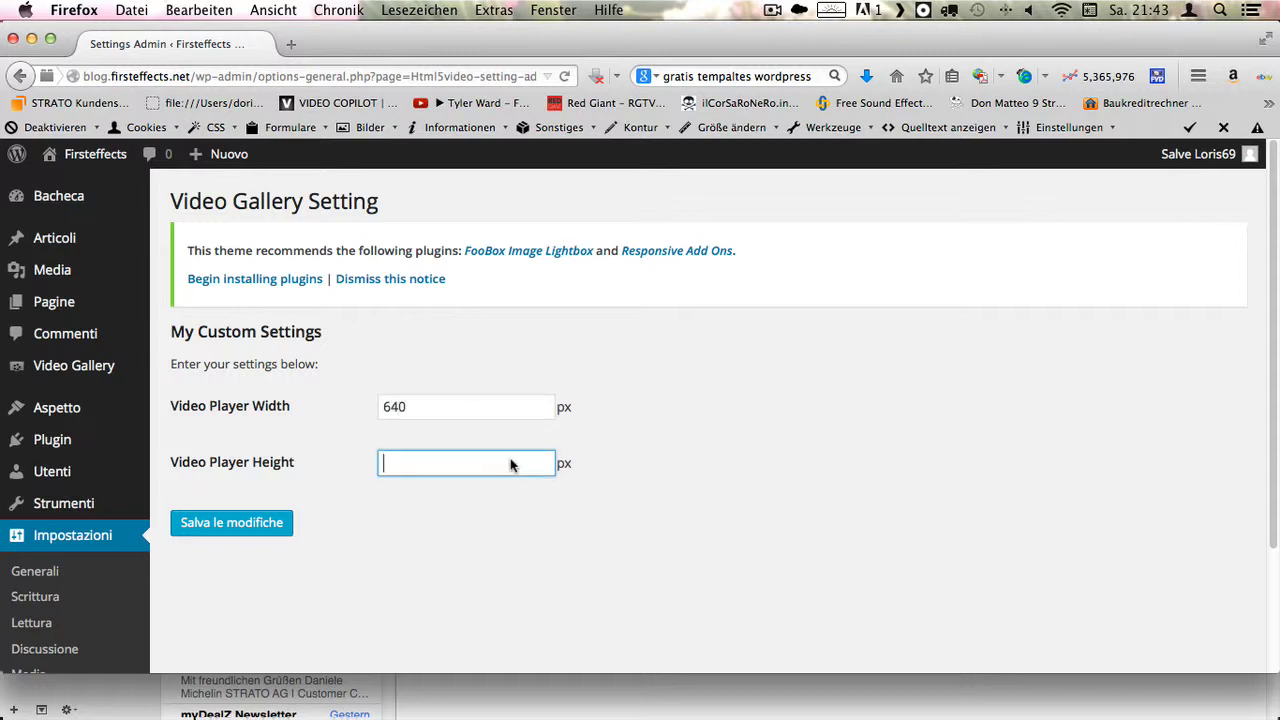
text(400)
scroll(585, 443, down, 3)
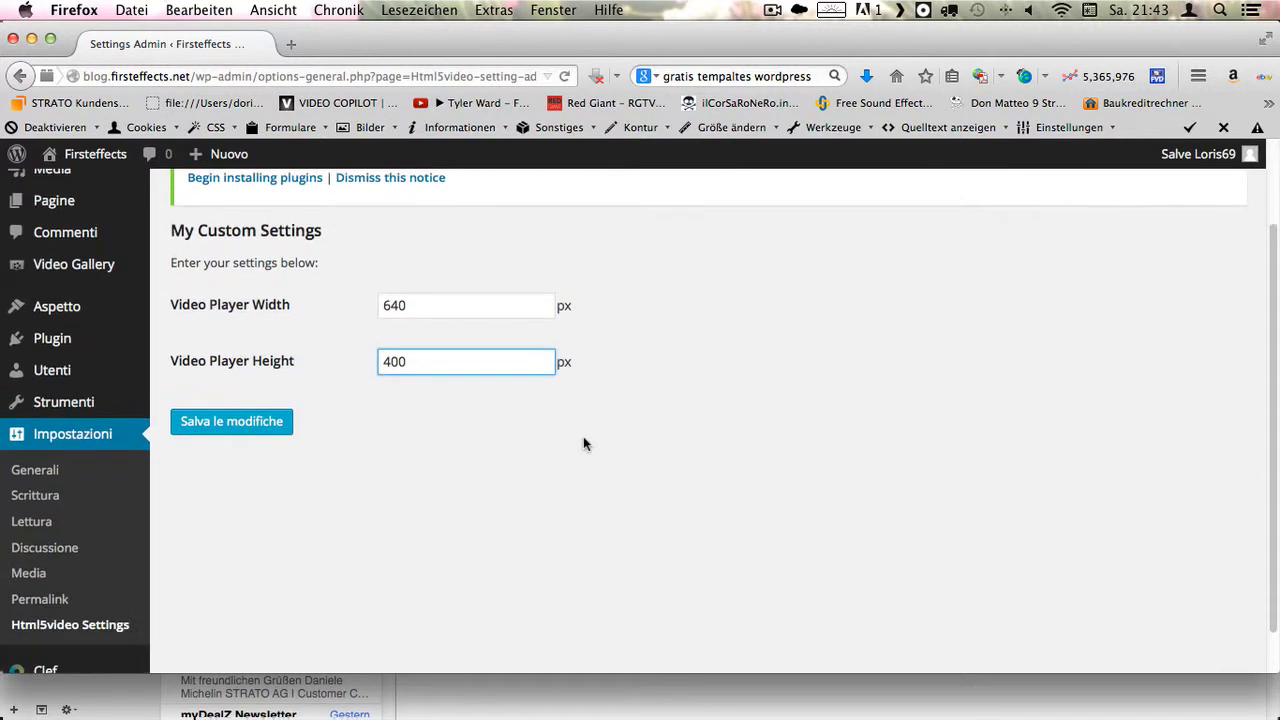
click(224, 410)
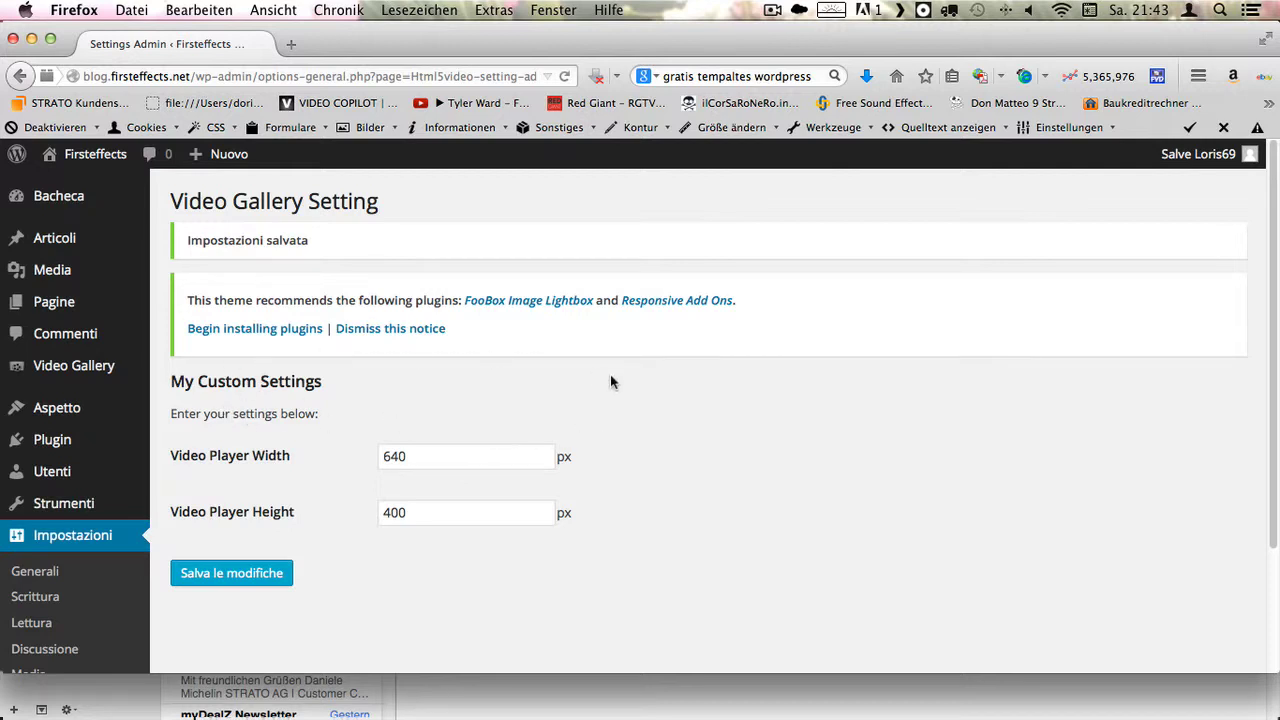
- Open the Video Gallery list, which is still empty
scroll(563, 423, down, 2)
scroll(572, 526, down, 2)
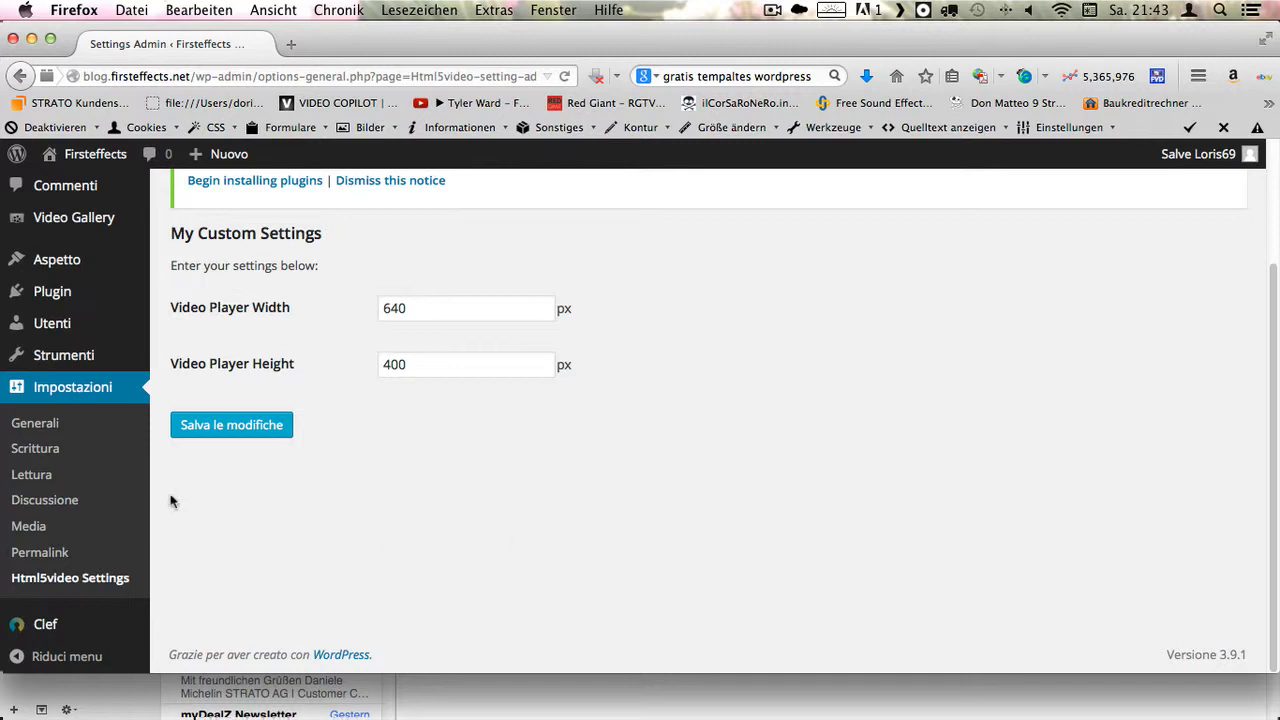
scroll(471, 386, up, 1)
mouse_move(97, 341)
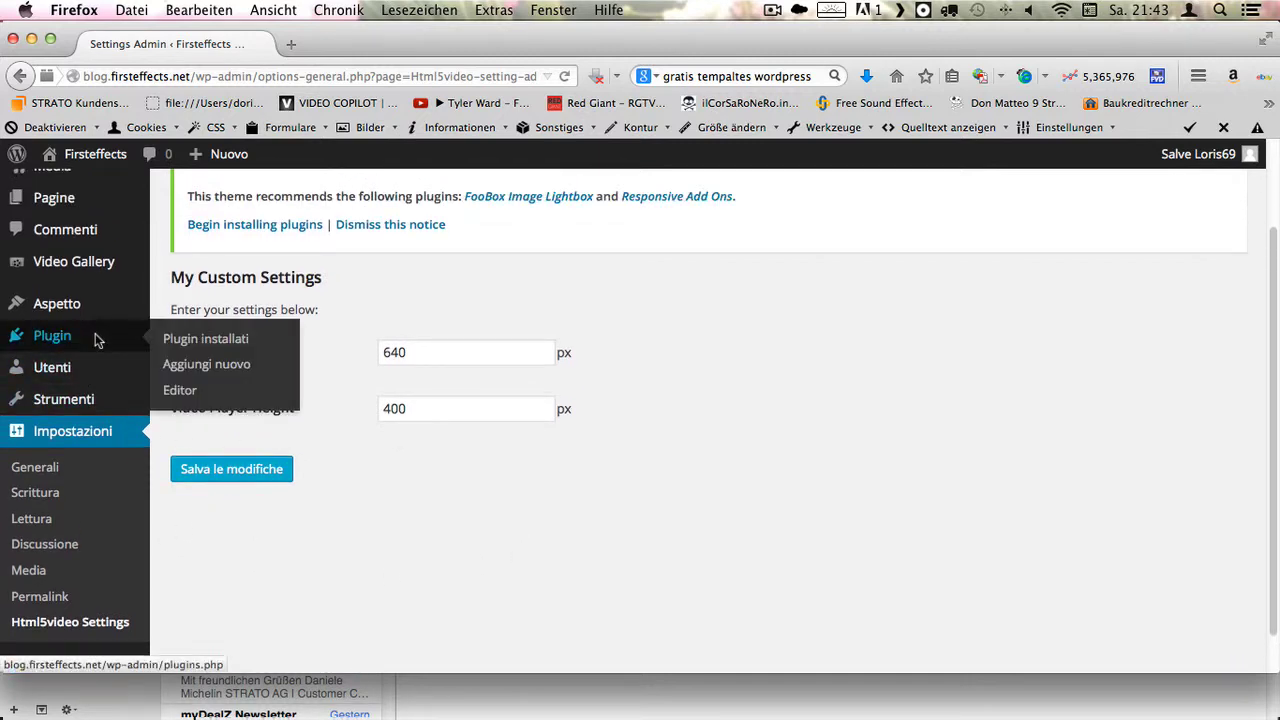
click(81, 267)
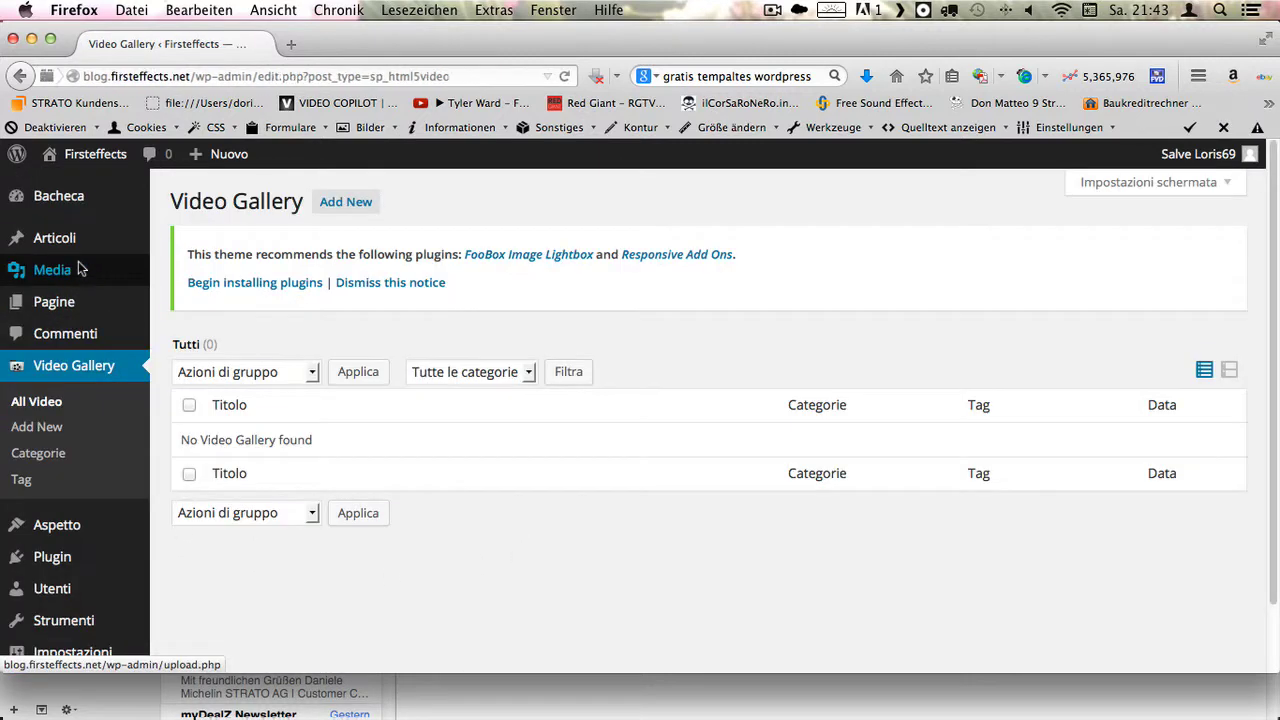
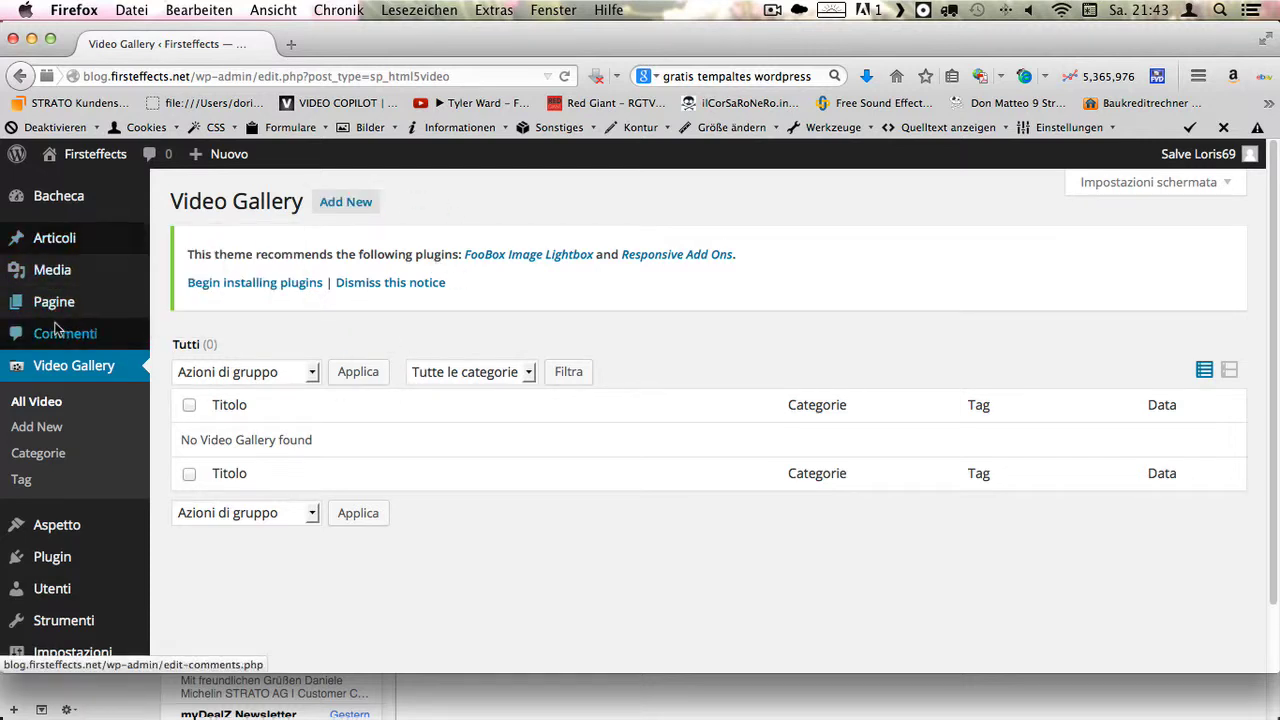
- Open Tutte le pagine from the Pagine menu to list the blog's four pages
mouse_move(68, 201)
mouse_move(67, 240)
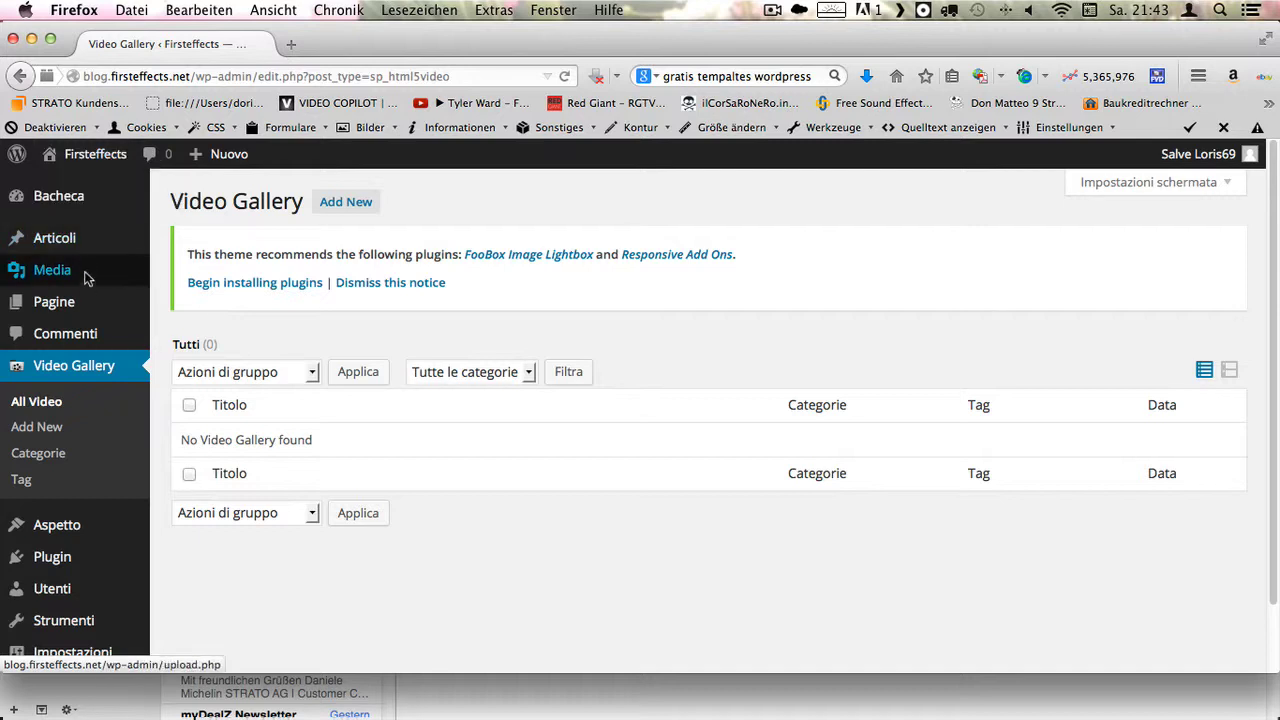
mouse_move(80, 311)
click(198, 306)
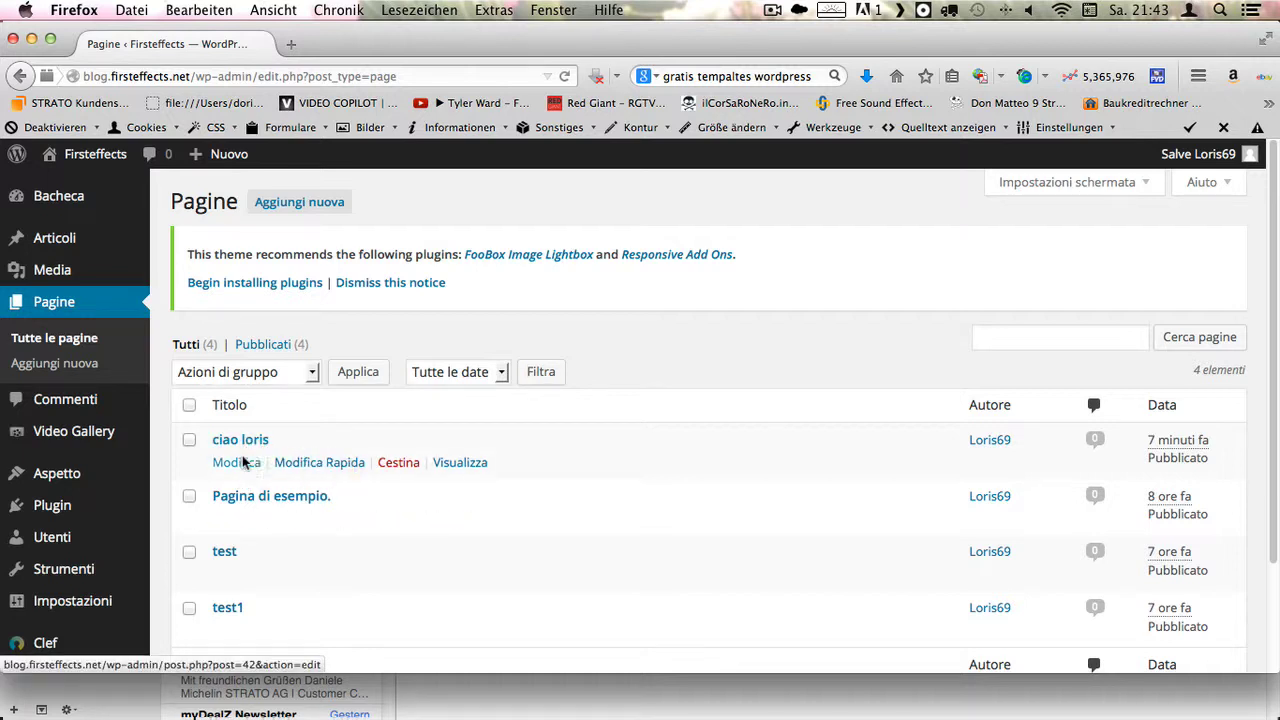
- Open the ciao loris page in the editor and look over its image, text and Page Options
click(243, 462)
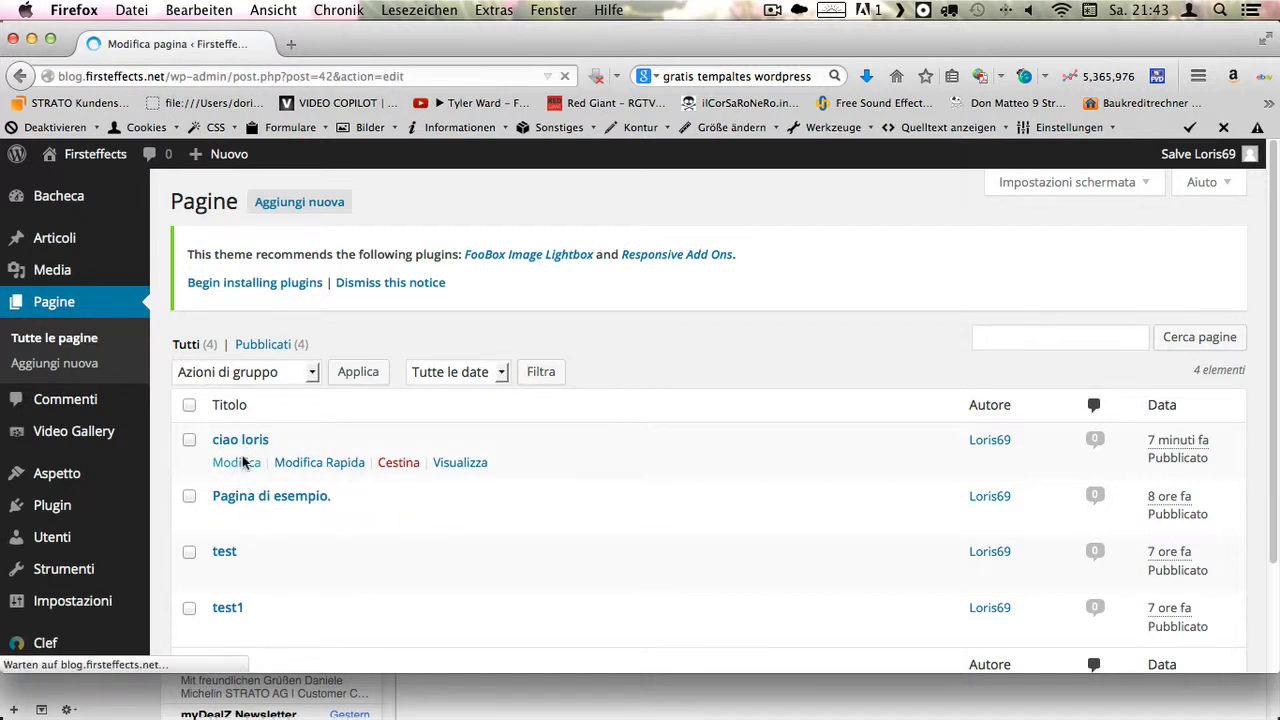
scroll(578, 450, down, 1)
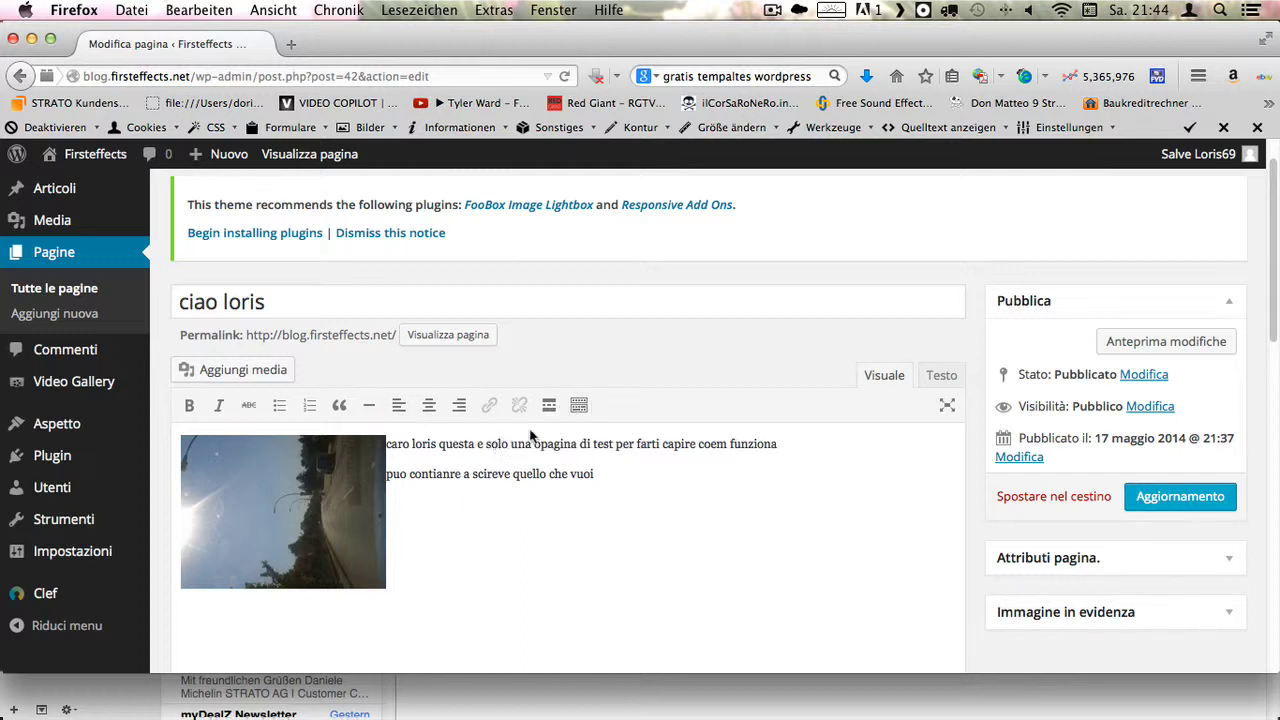
scroll(556, 488, down, 2)
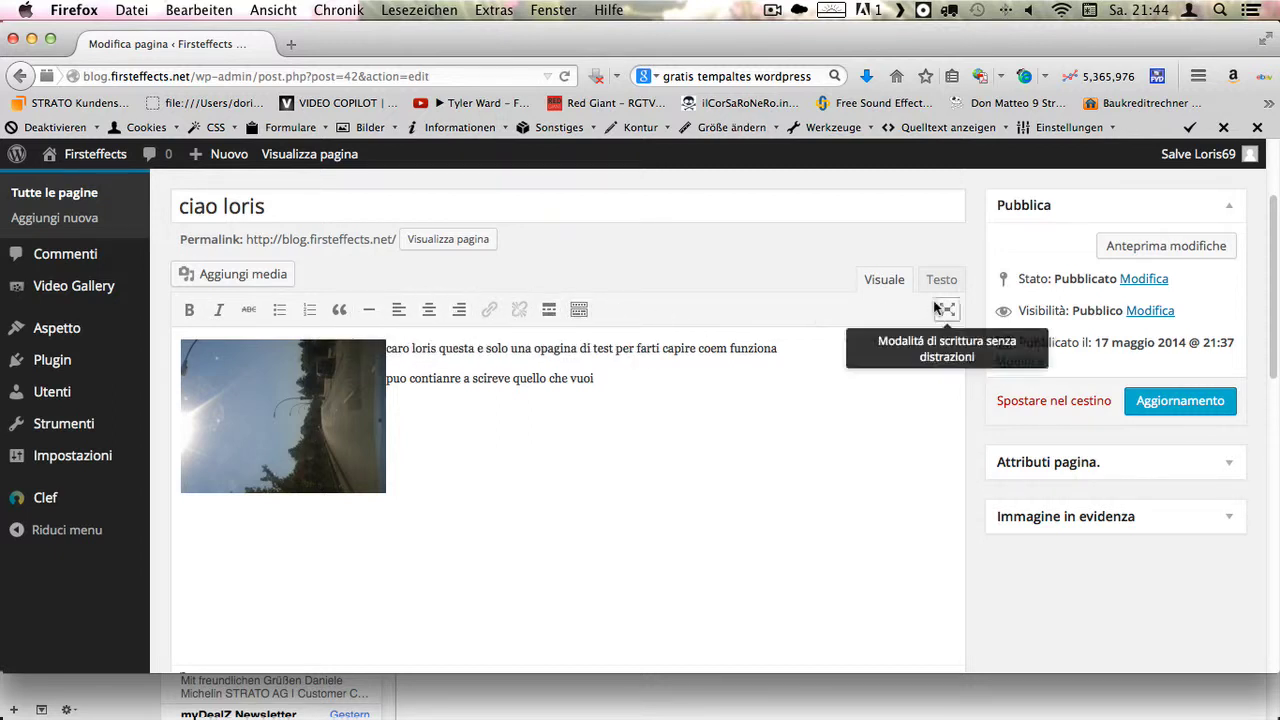
scroll(446, 307, down, 1)
scroll(445, 305, down, 10)
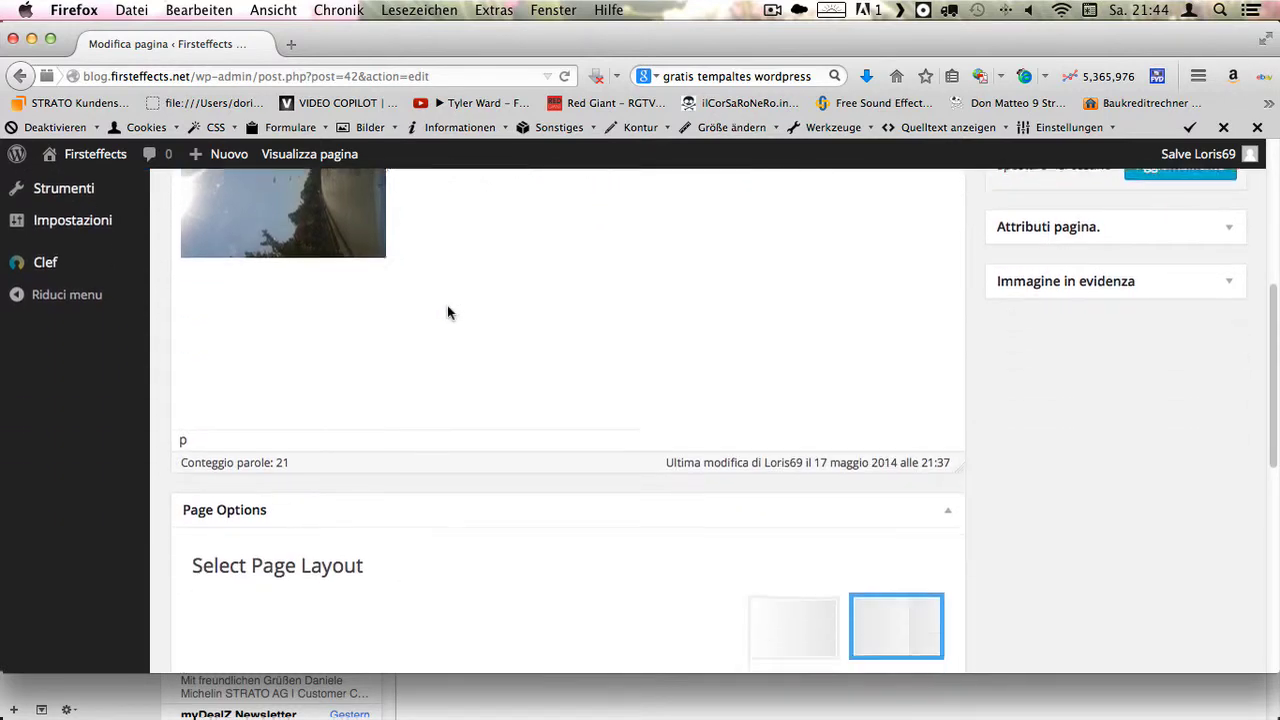
scroll(447, 310, down, 5)
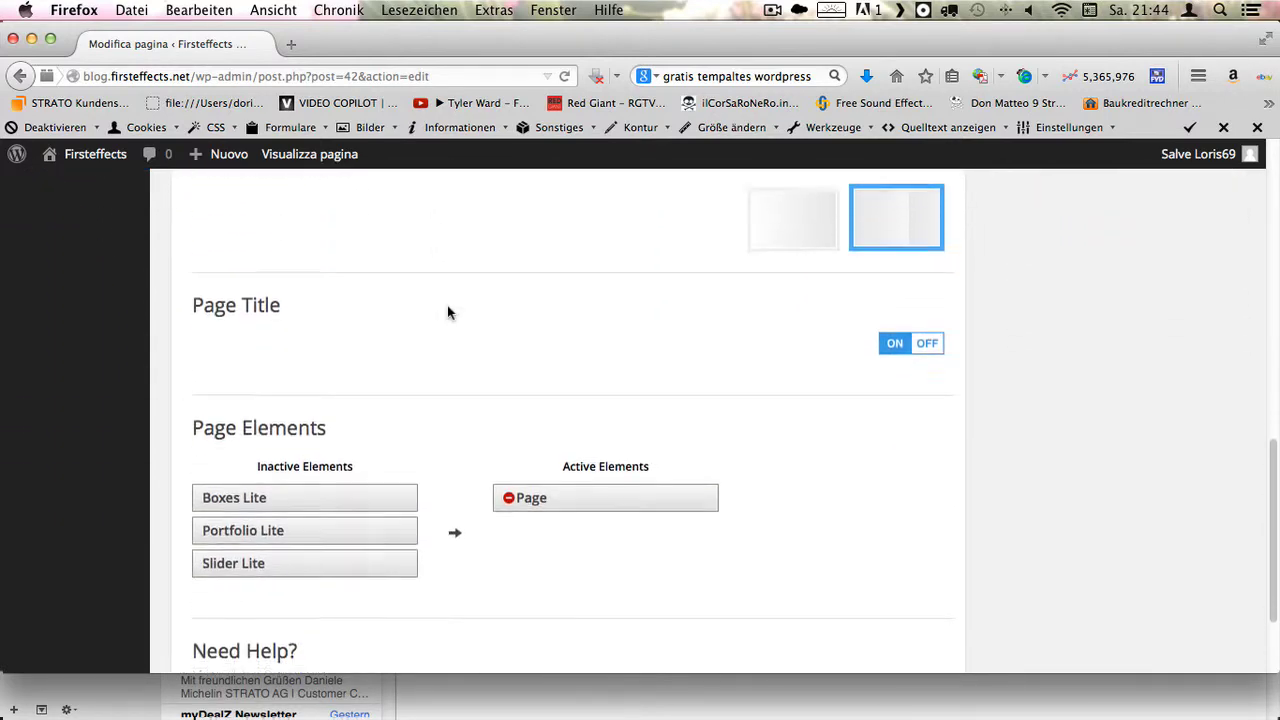
scroll(447, 310, up, 2)
scroll(447, 313, up, 12)
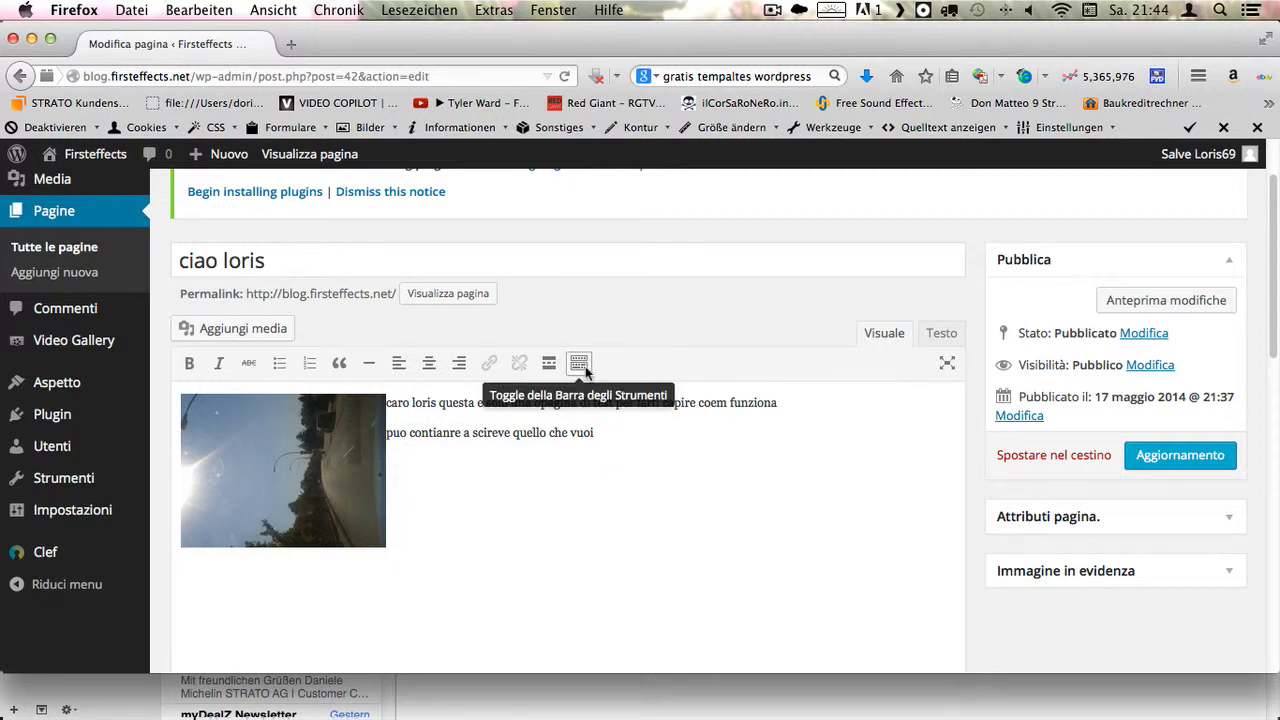
scroll(728, 518, down, 1)
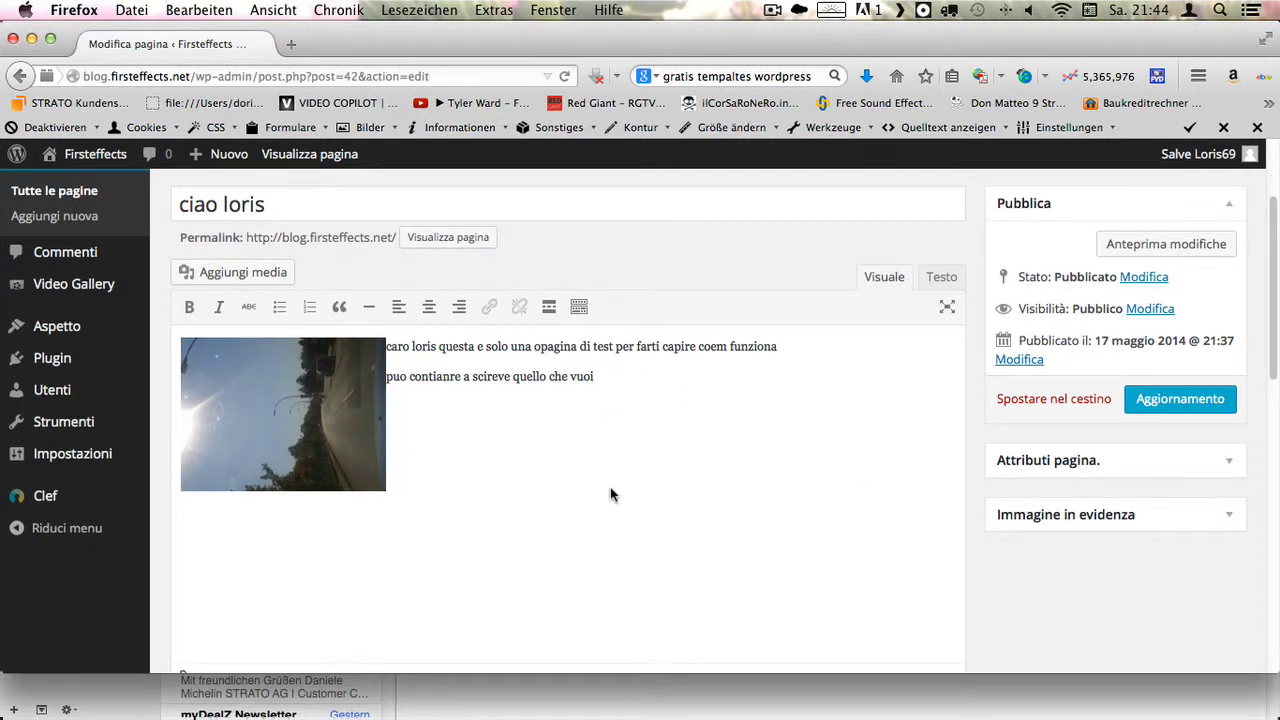
scroll(610, 490, down, 1)
scroll(556, 492, up, 4)
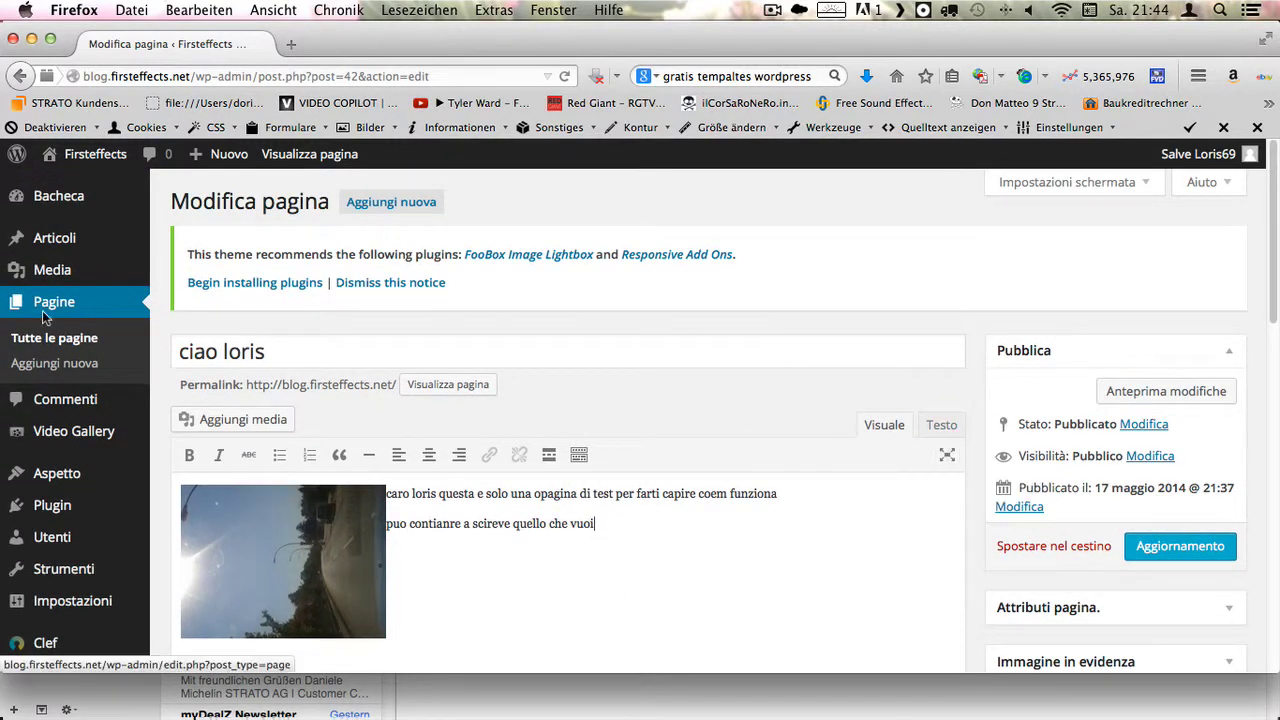
mouse_move(67, 274)
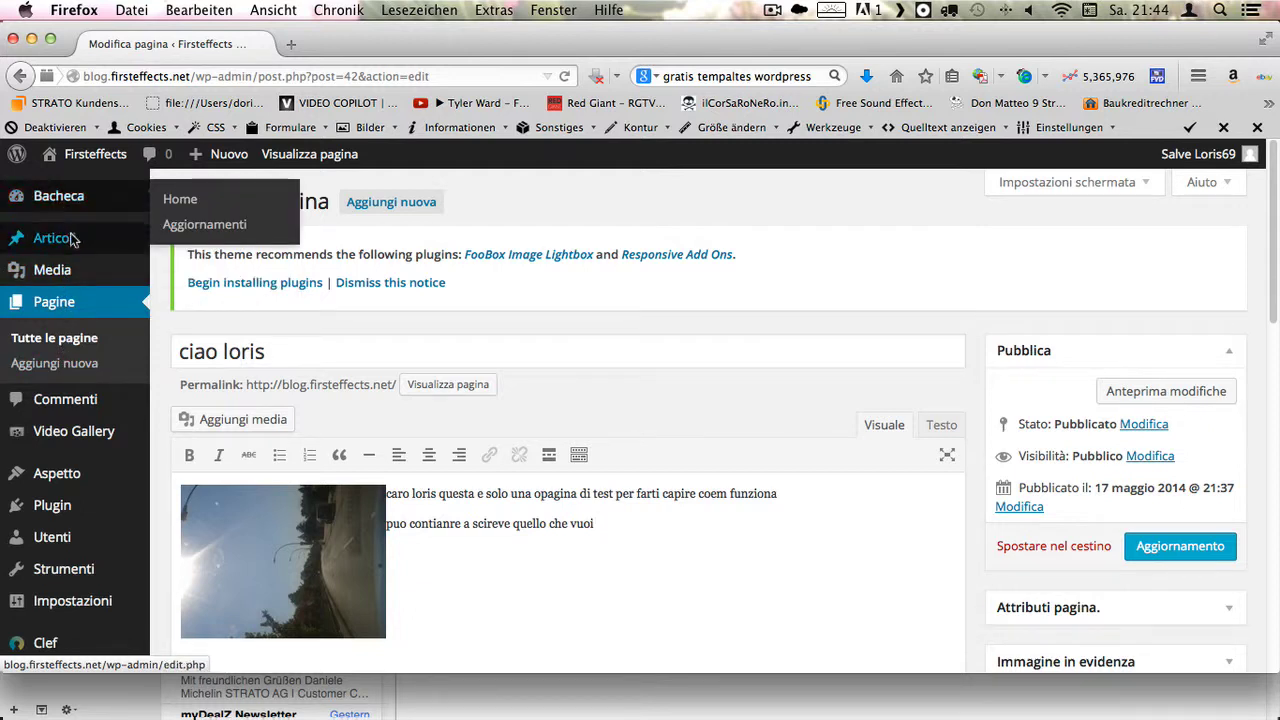
- View the questo e un blog post in the editor, then show the empty Video Gallery list
click(200, 243)
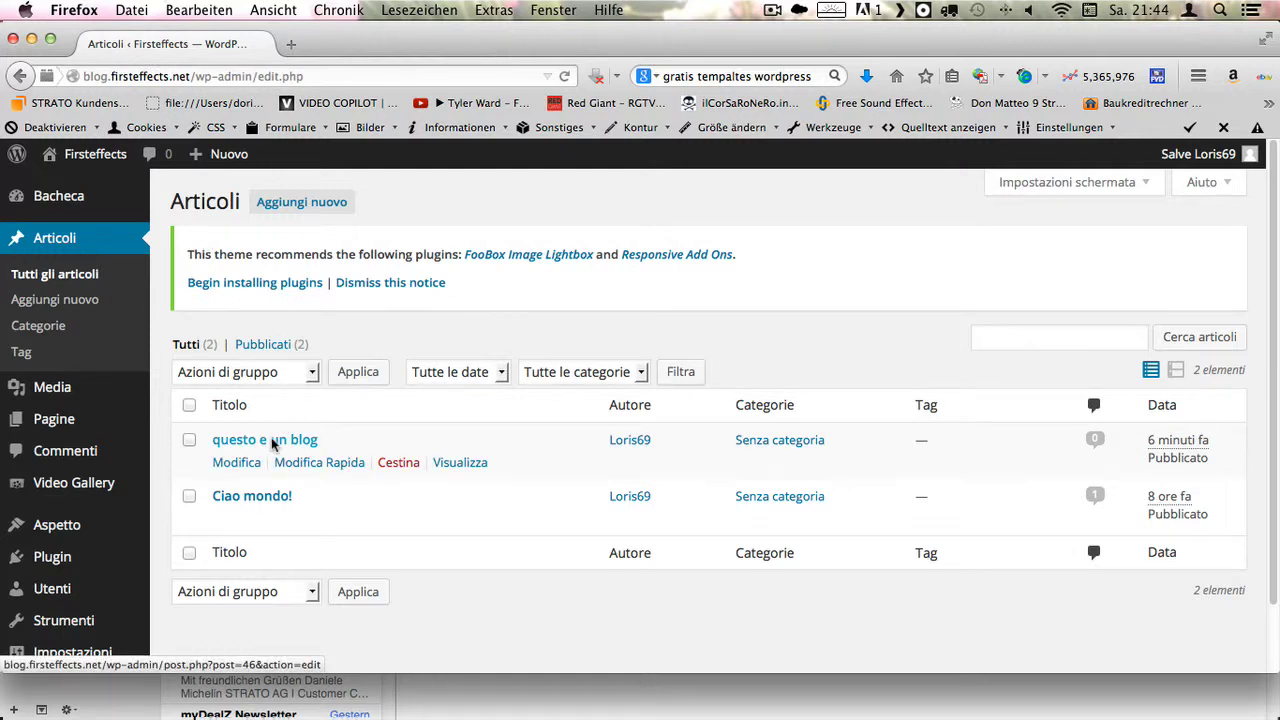
click(272, 440)
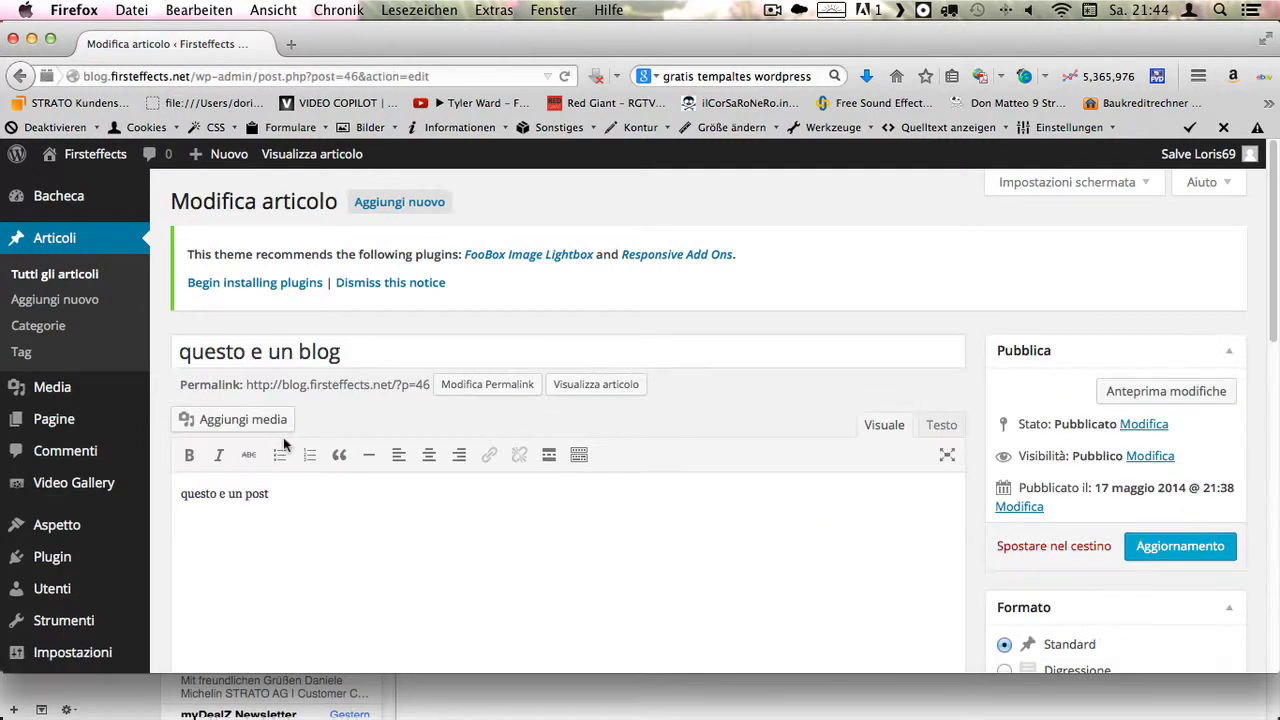
scroll(623, 472, down, 1)
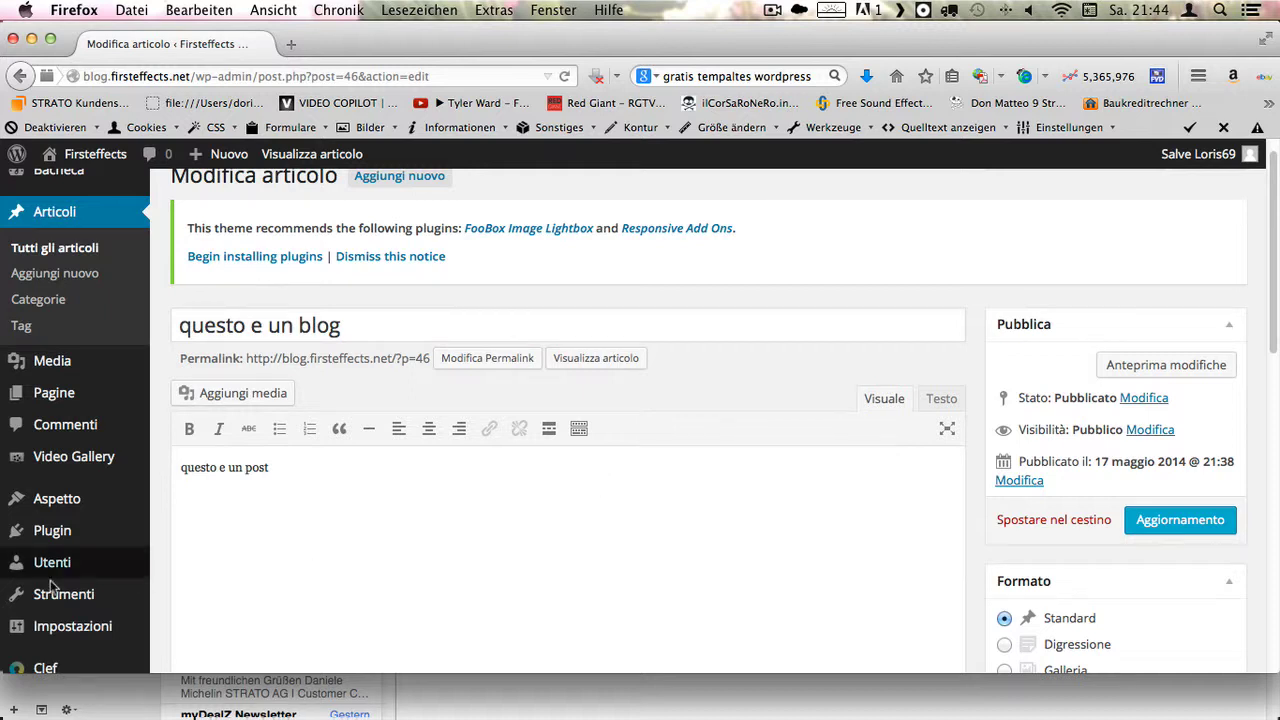
scroll(80, 510, down, 4)
click(95, 357)
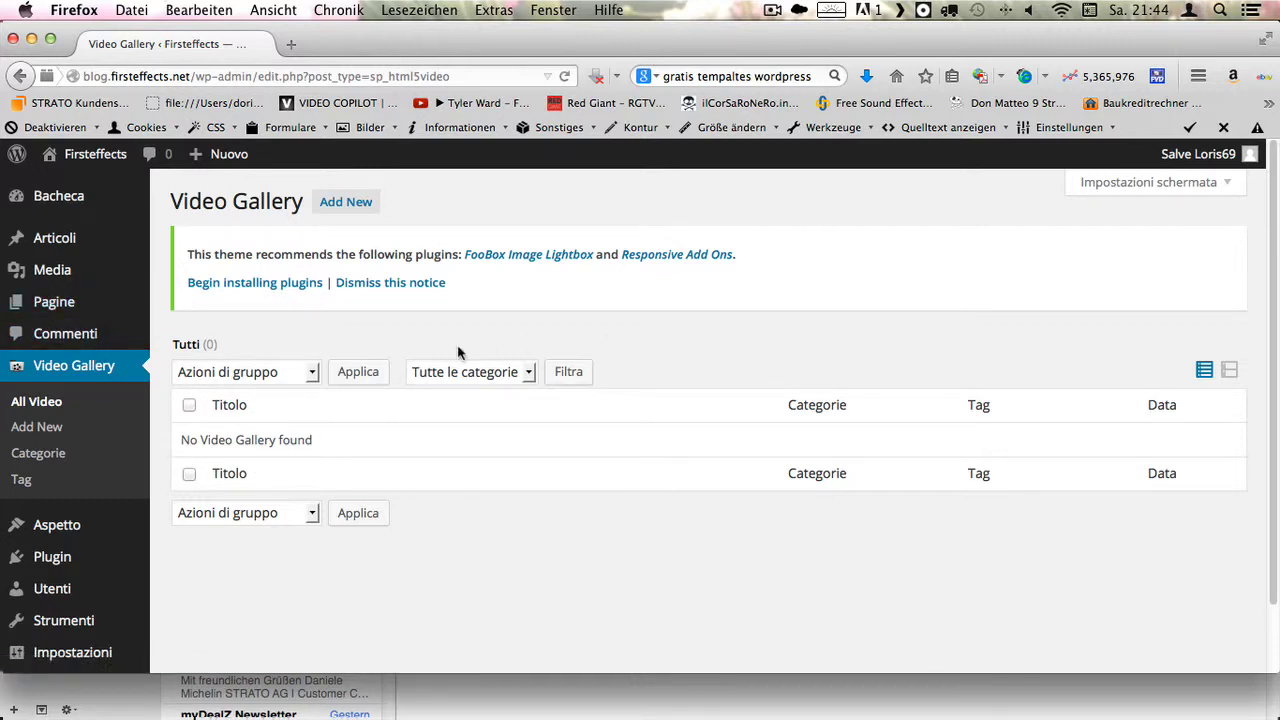
- Go through Video Gallery's All Video and Add New pages, ending on its empty Tag page
click(54, 410)
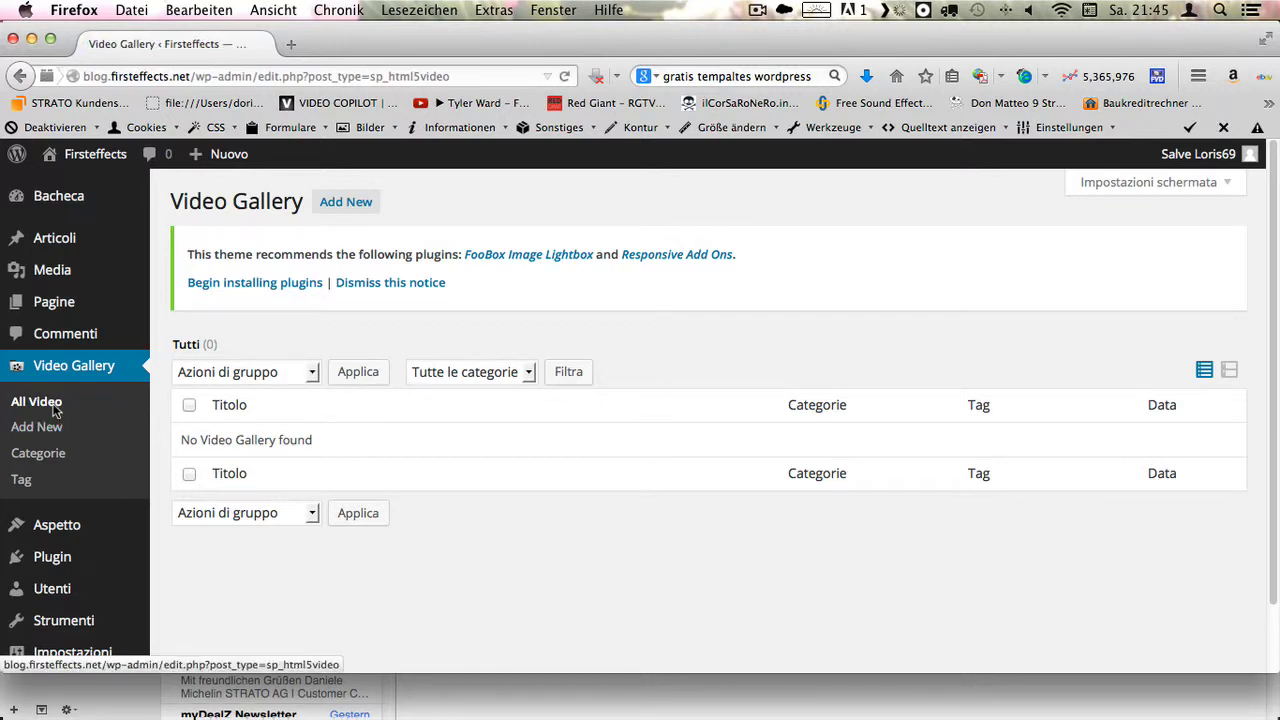
click(50, 429)
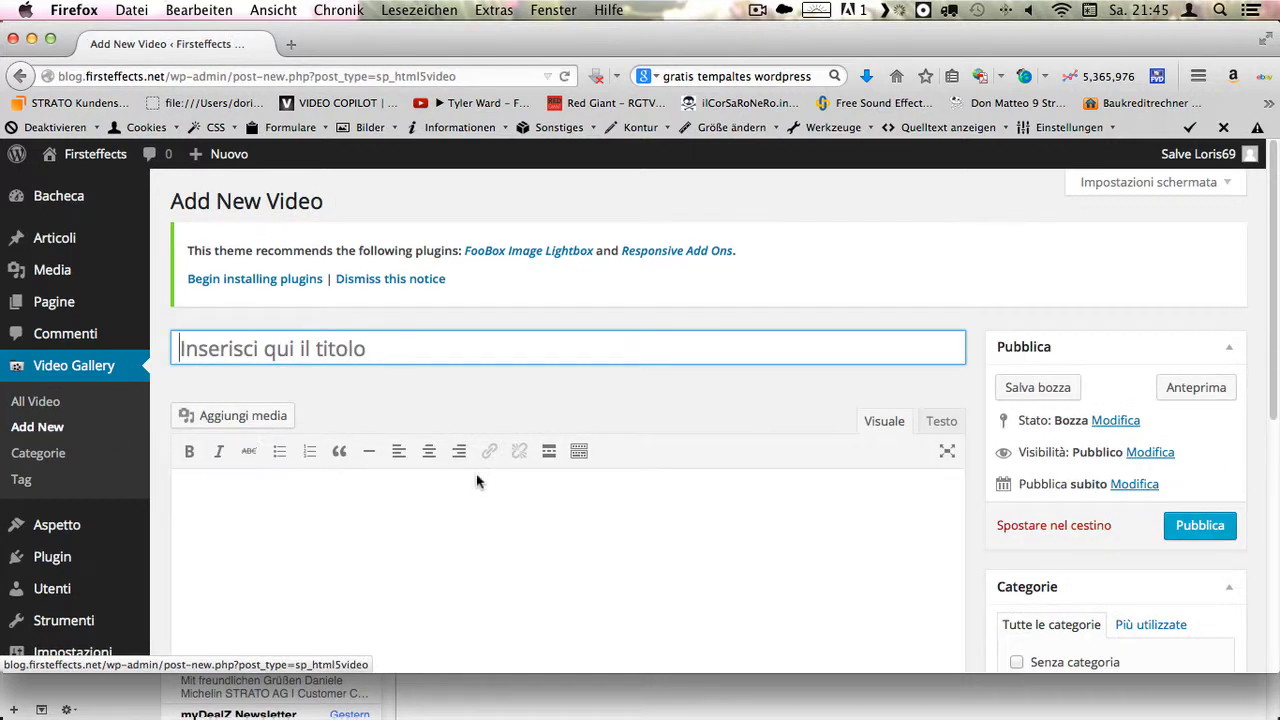
scroll(477, 481, down, 1)
scroll(477, 481, down, 1)
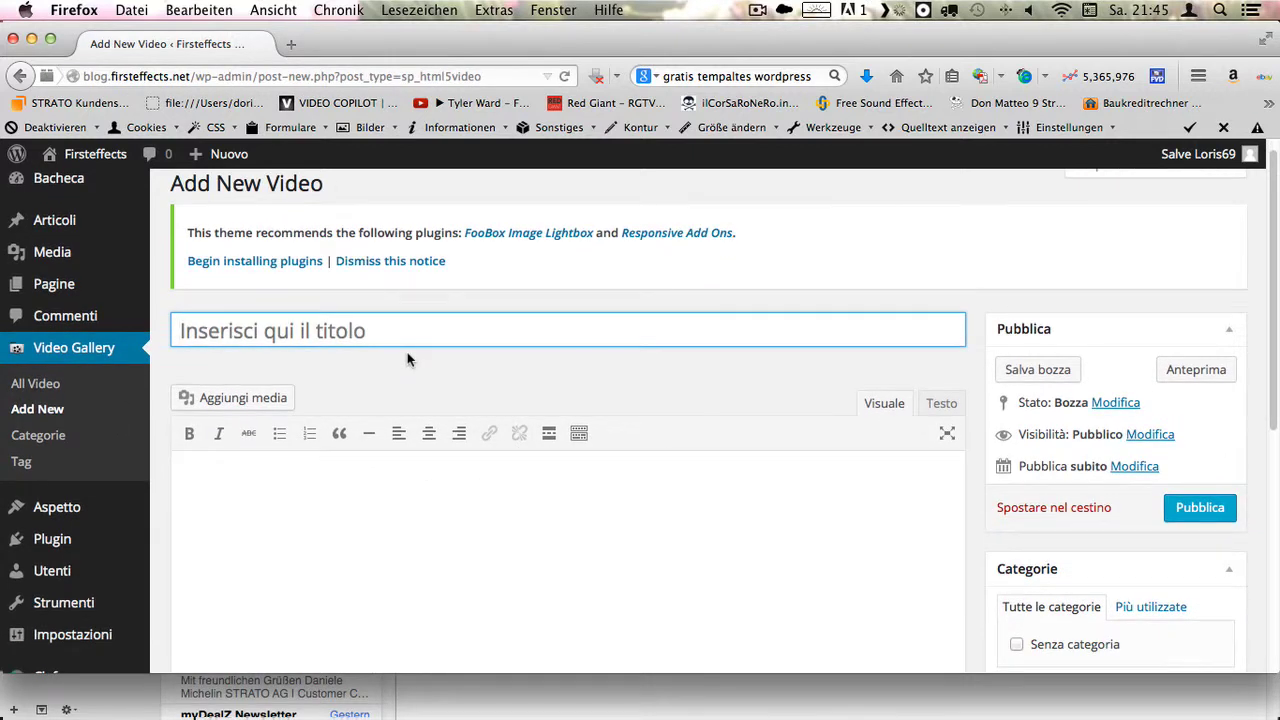
click(26, 465)
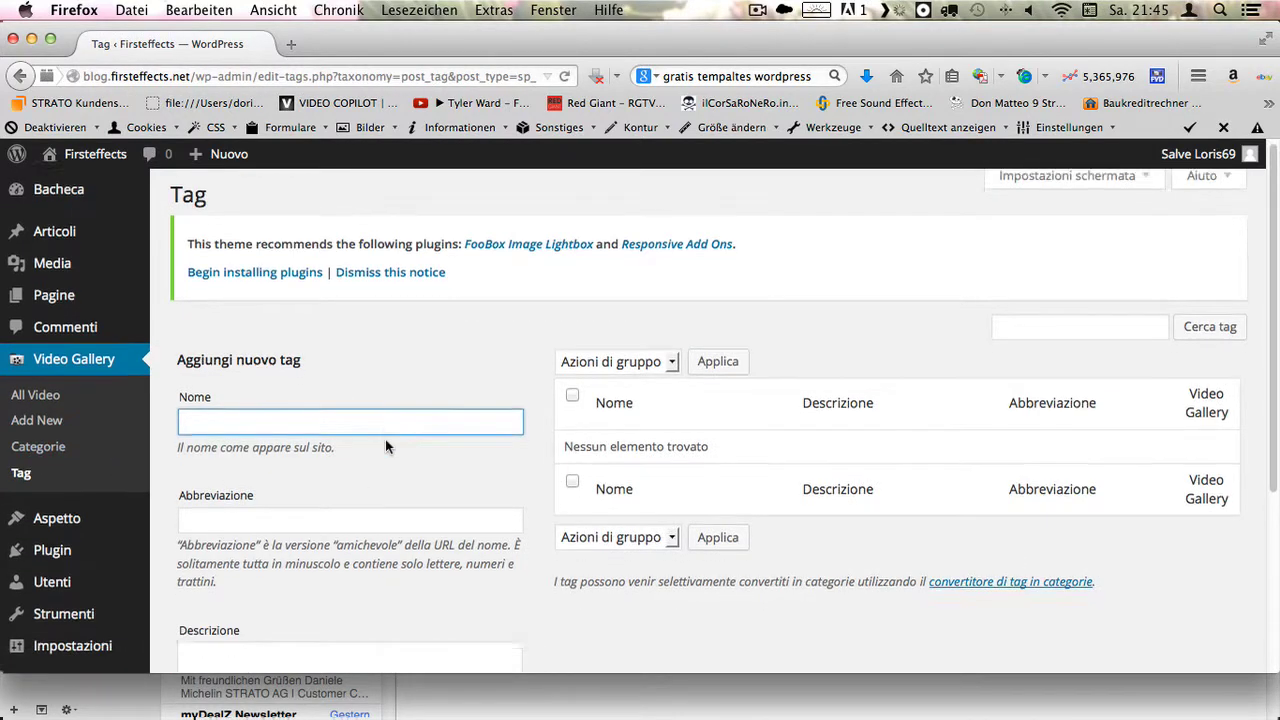
scroll(386, 443, down, 4)
scroll(386, 446, up, 4)
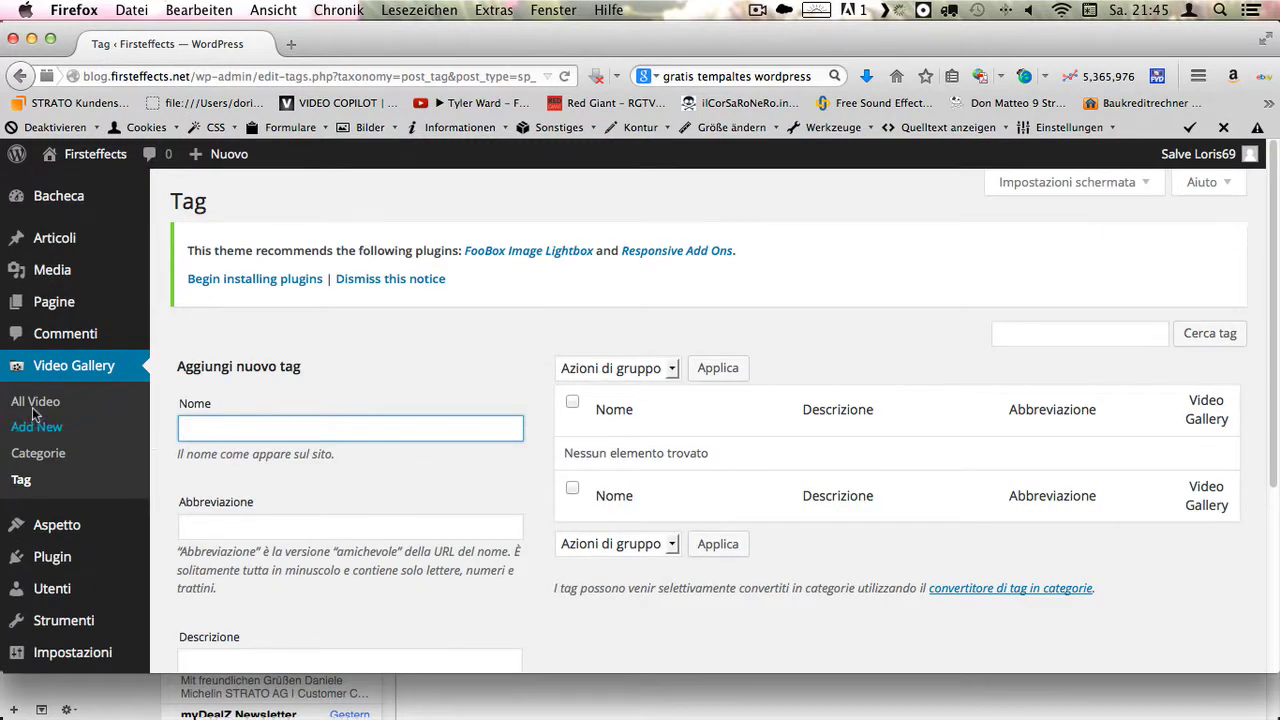
- Browse the Media Library's four items: two photo JPGs, Enigma.zip and cropped-MG_3434.jpg
click(55, 276)
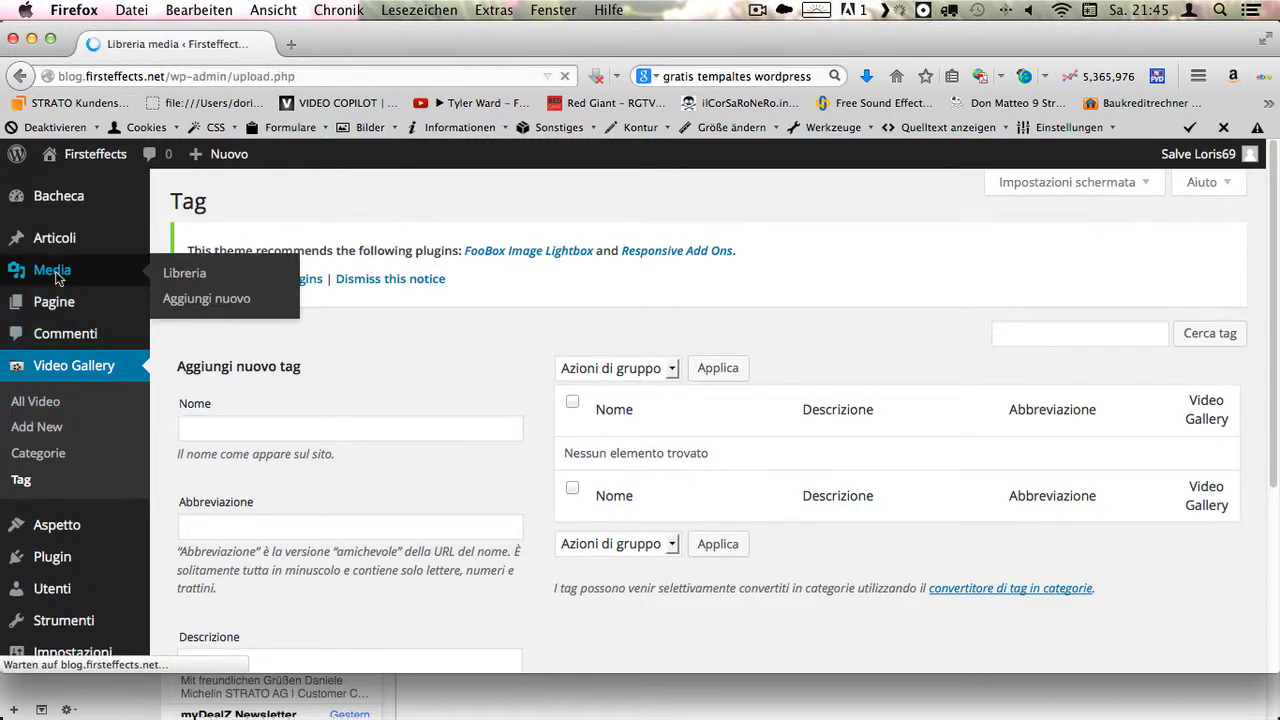
scroll(400, 424, down, 4)
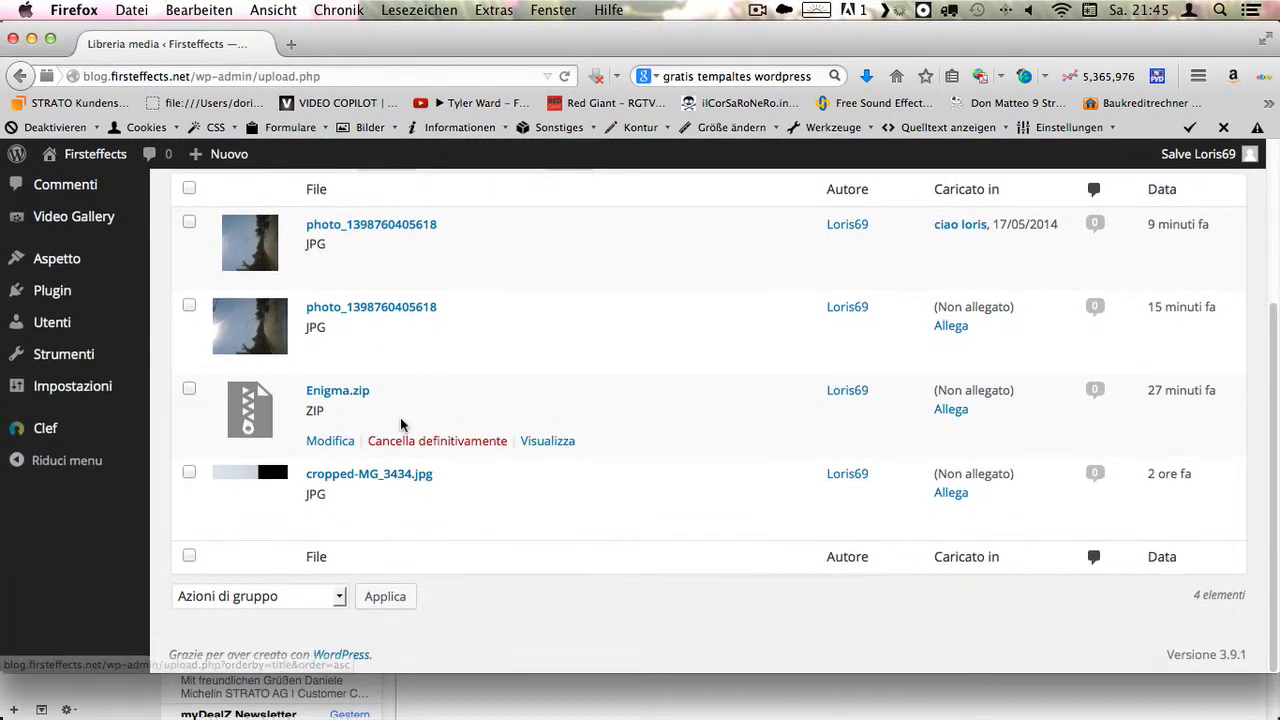
scroll(400, 423, up, 4)
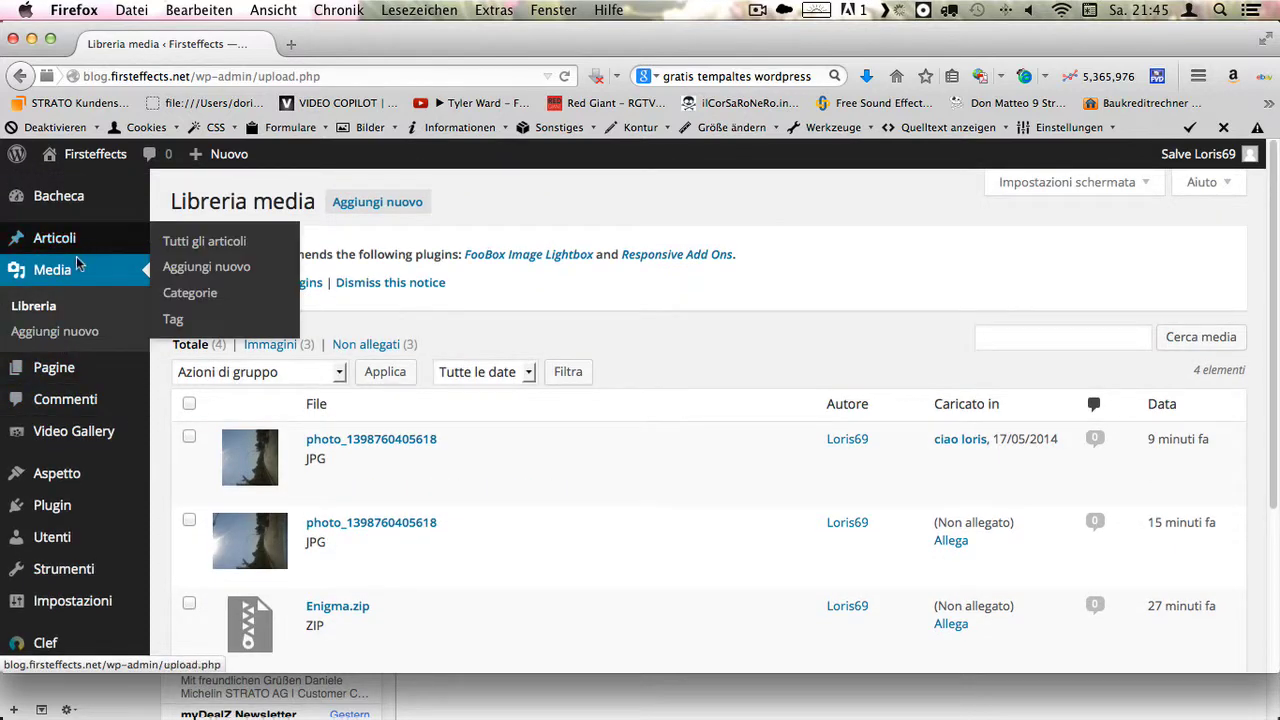
- Go to the Tutte le pagine list of the blog's pages
mouse_move(190, 366)
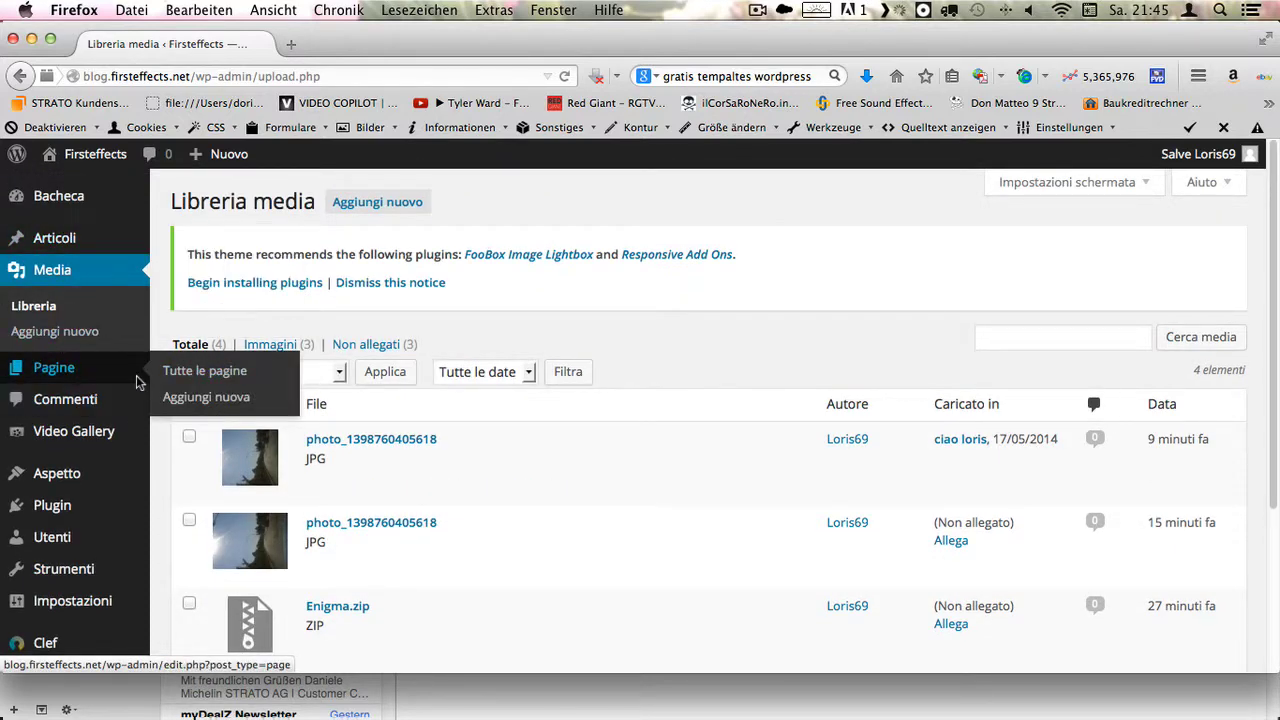
mouse_move(103, 430)
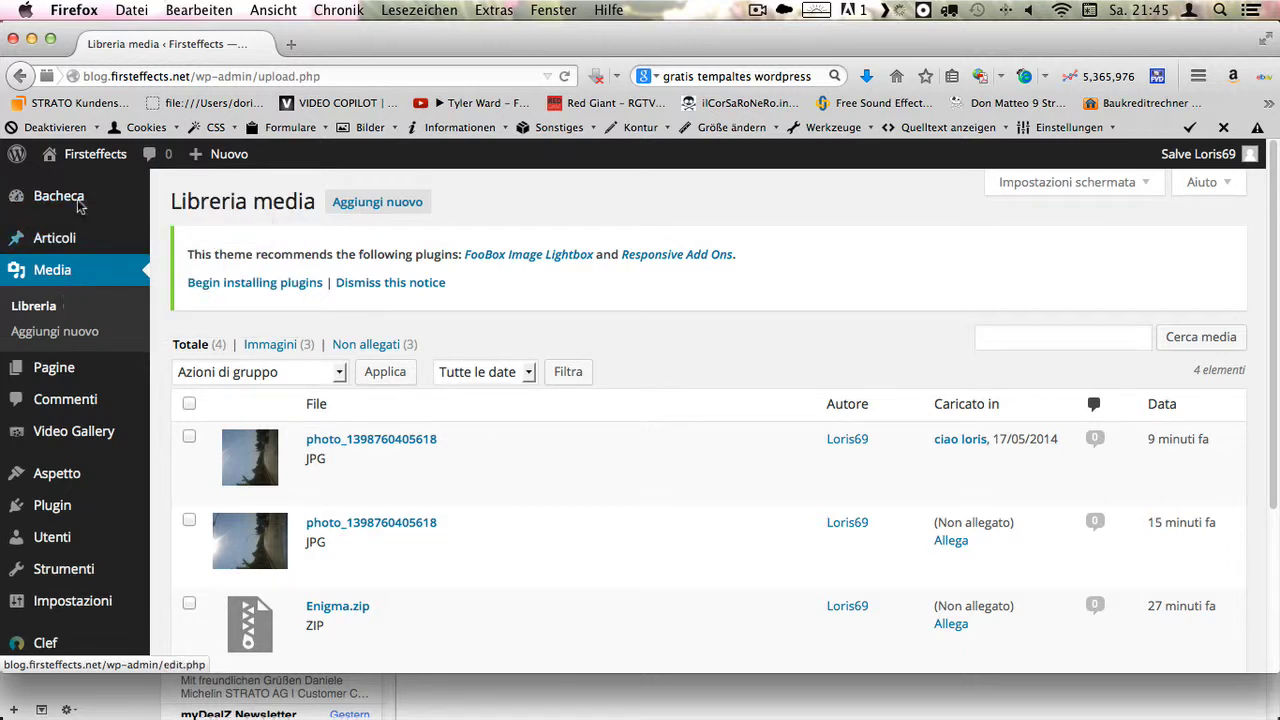
mouse_move(90, 188)
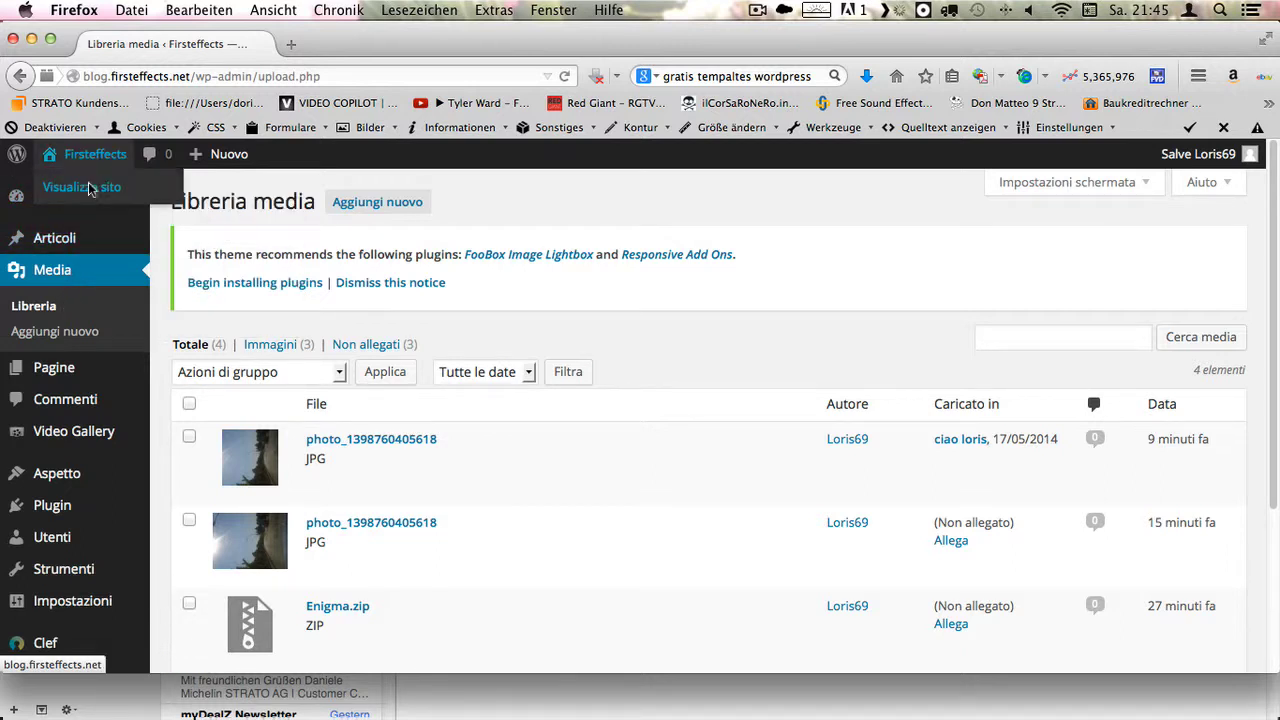
click(63, 373)
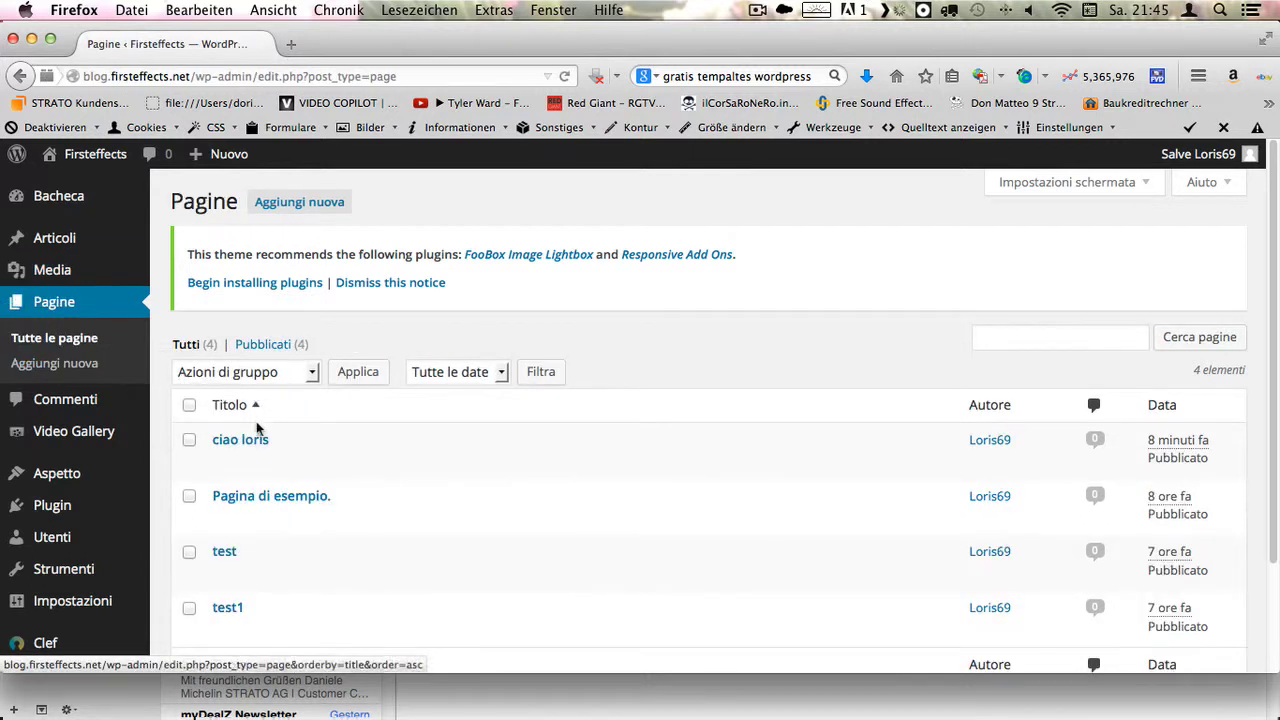
- Review the ciao loris page's text and image, then return to the empty Video Gallery list
click(257, 440)
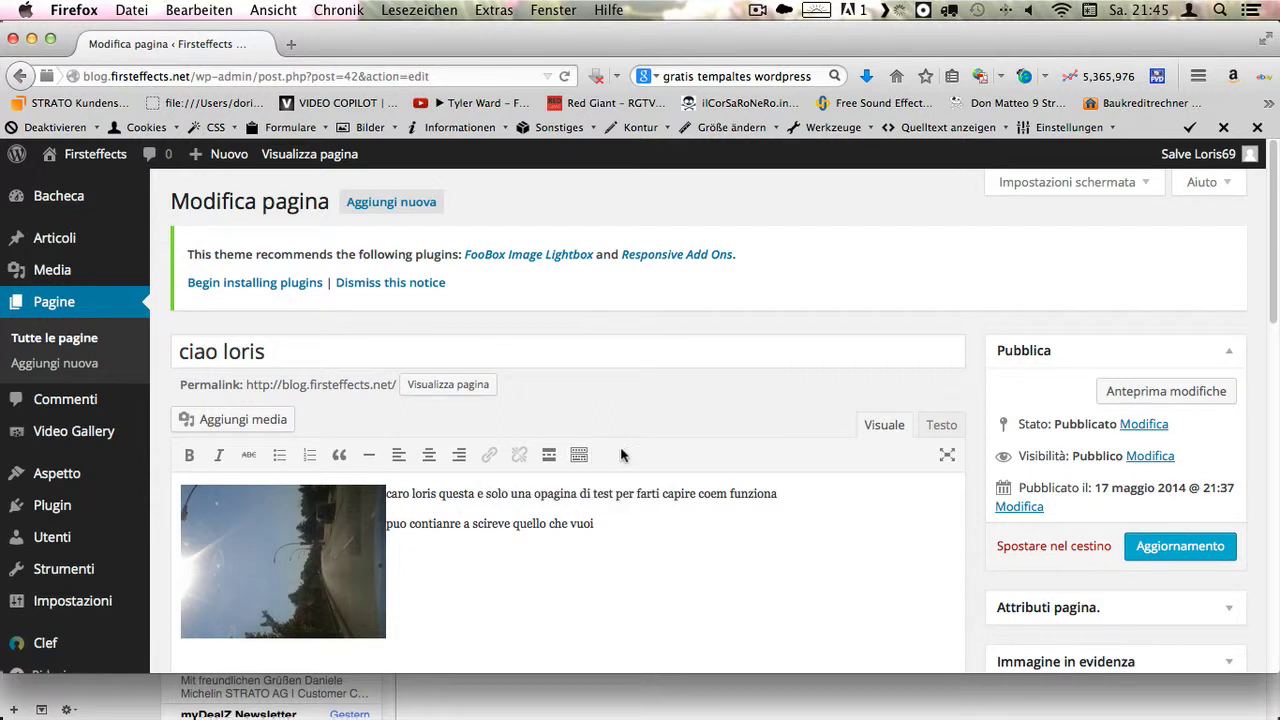
scroll(640, 465, down, 5)
scroll(643, 468, down, 1)
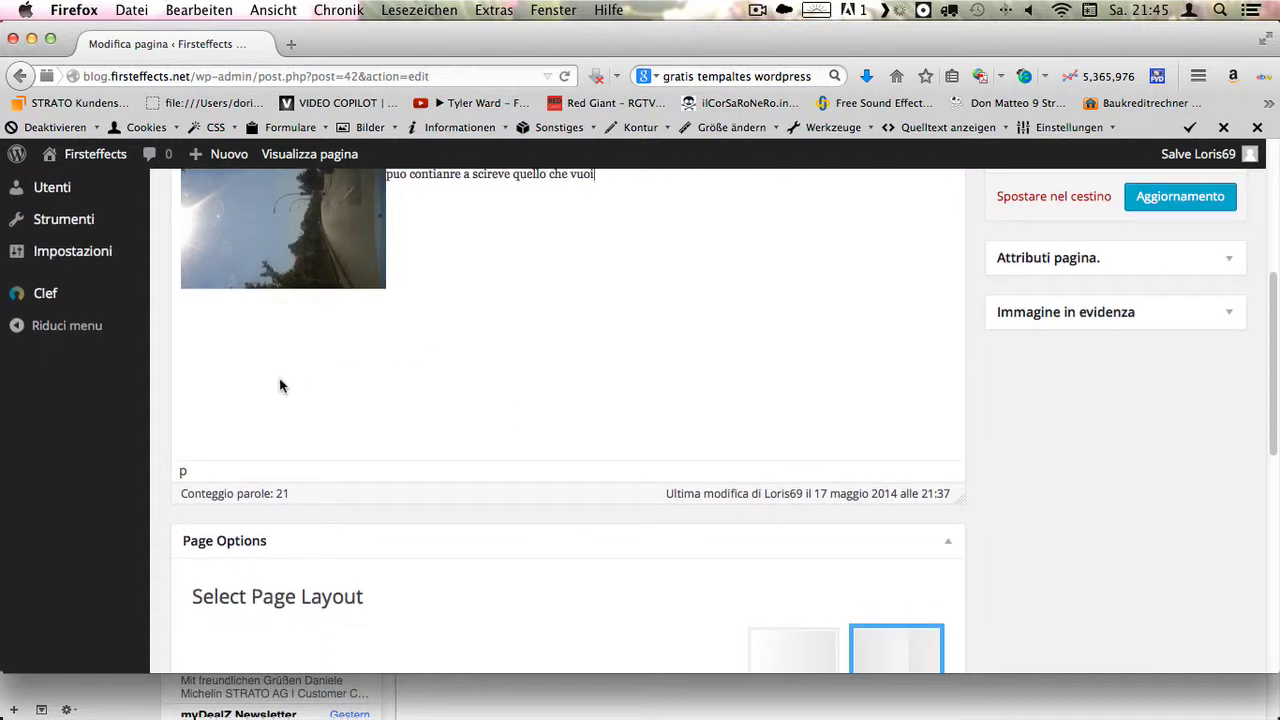
scroll(263, 380, up, 2)
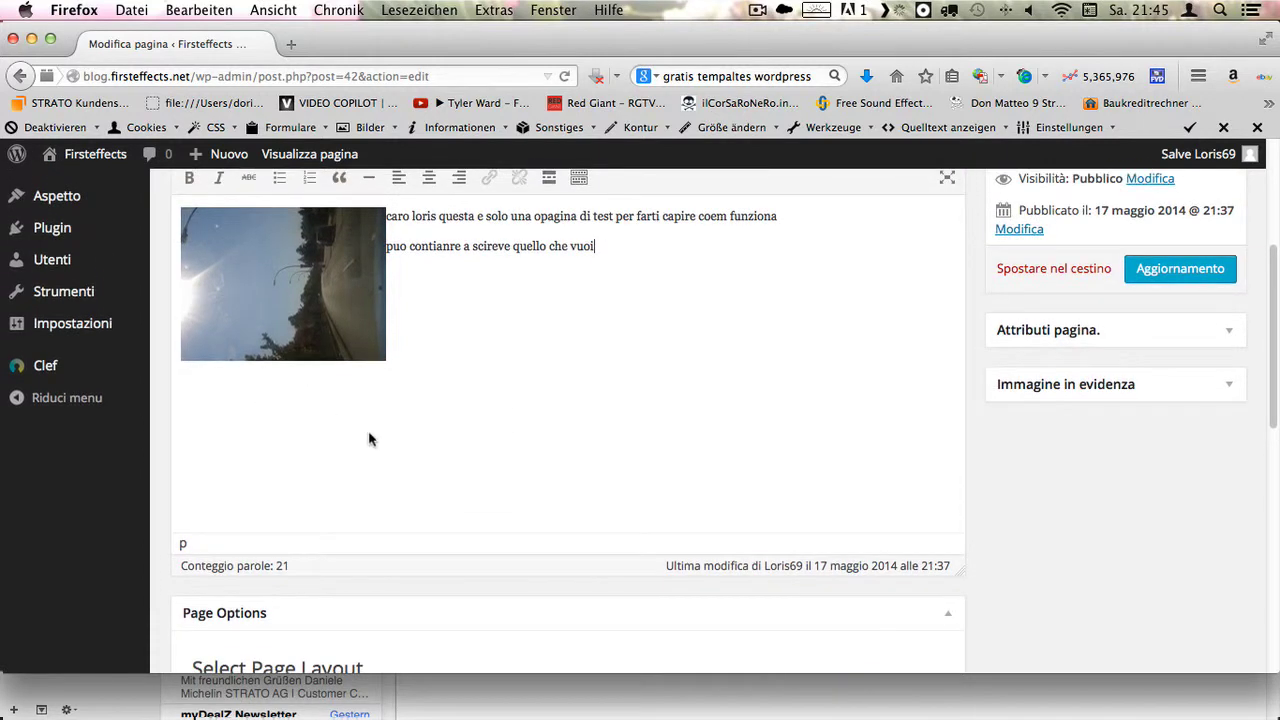
scroll(480, 473, up, 5)
scroll(480, 473, up, 2)
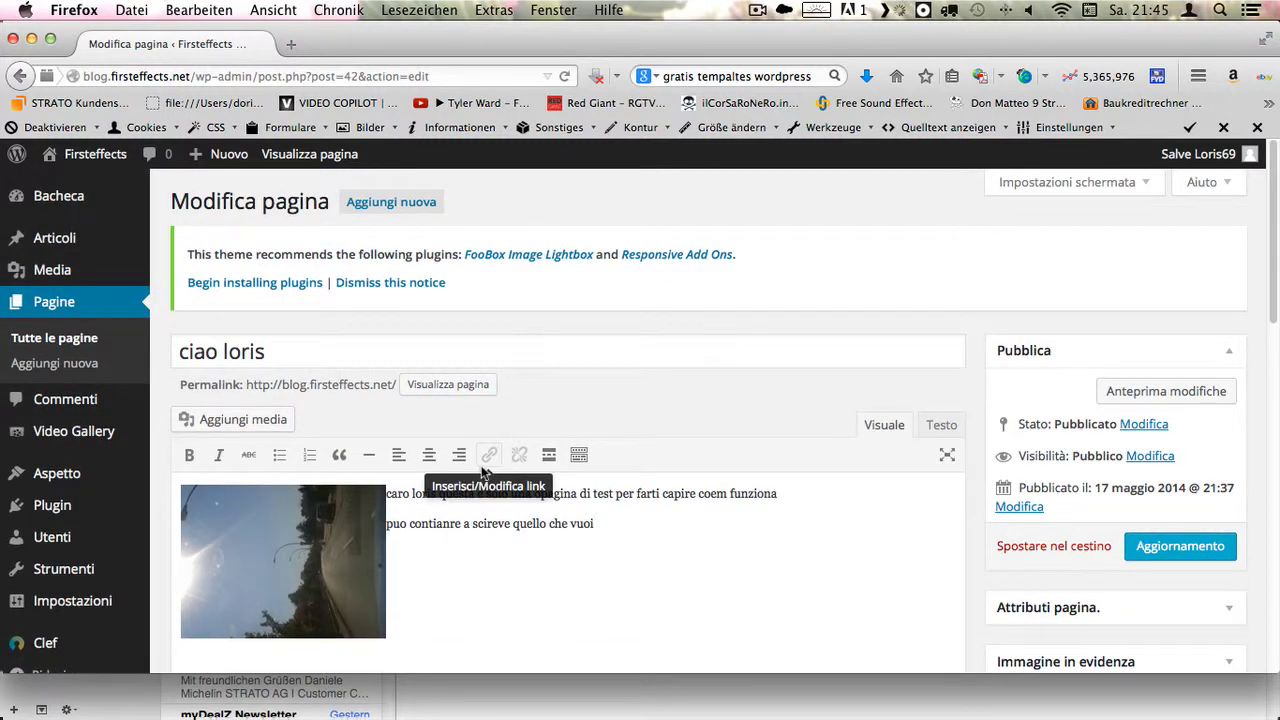
click(91, 441)
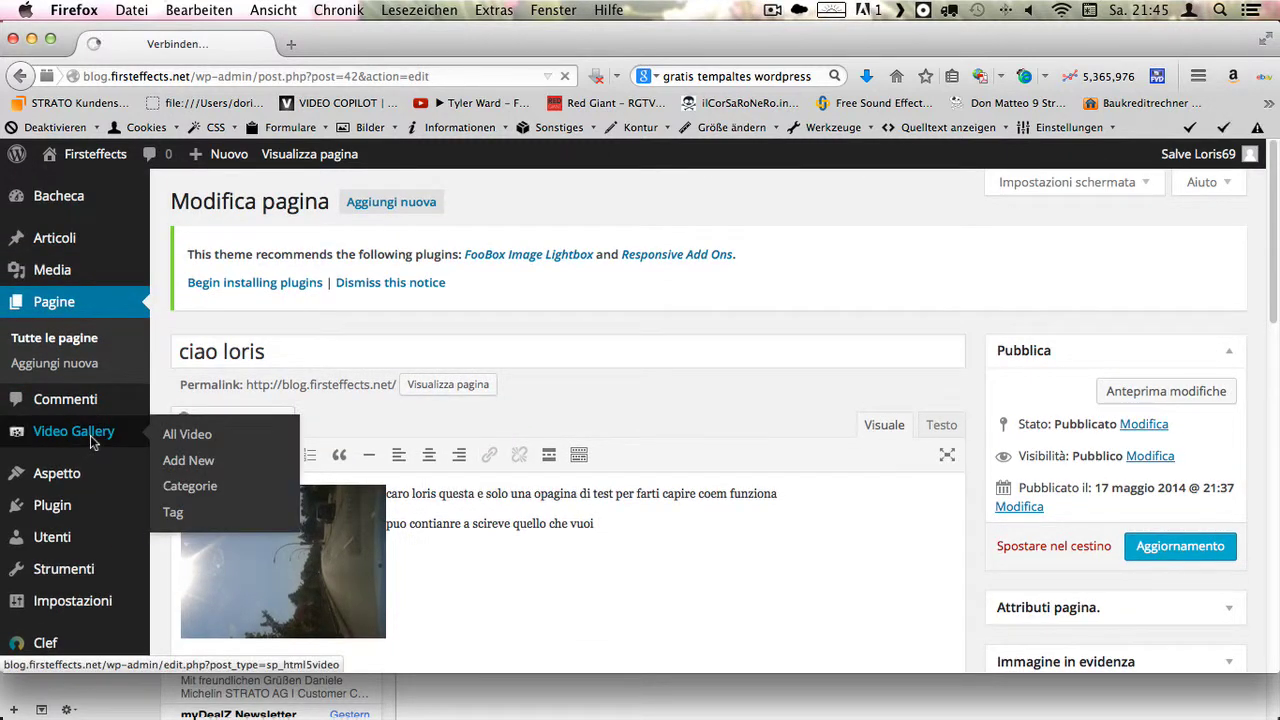
scroll(90, 438, down, 2)
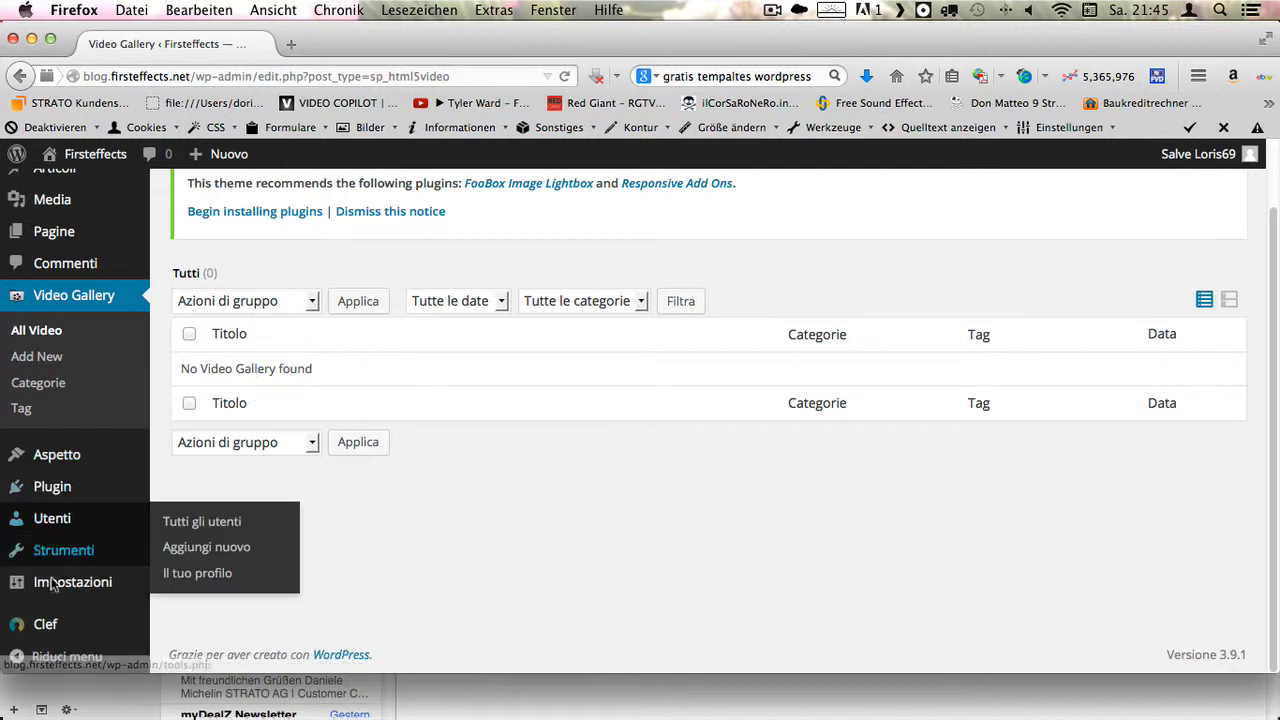
- Show the Html5video Settings page, with player width 640 px and height 400 px
mouse_move(72, 593)
click(218, 579)
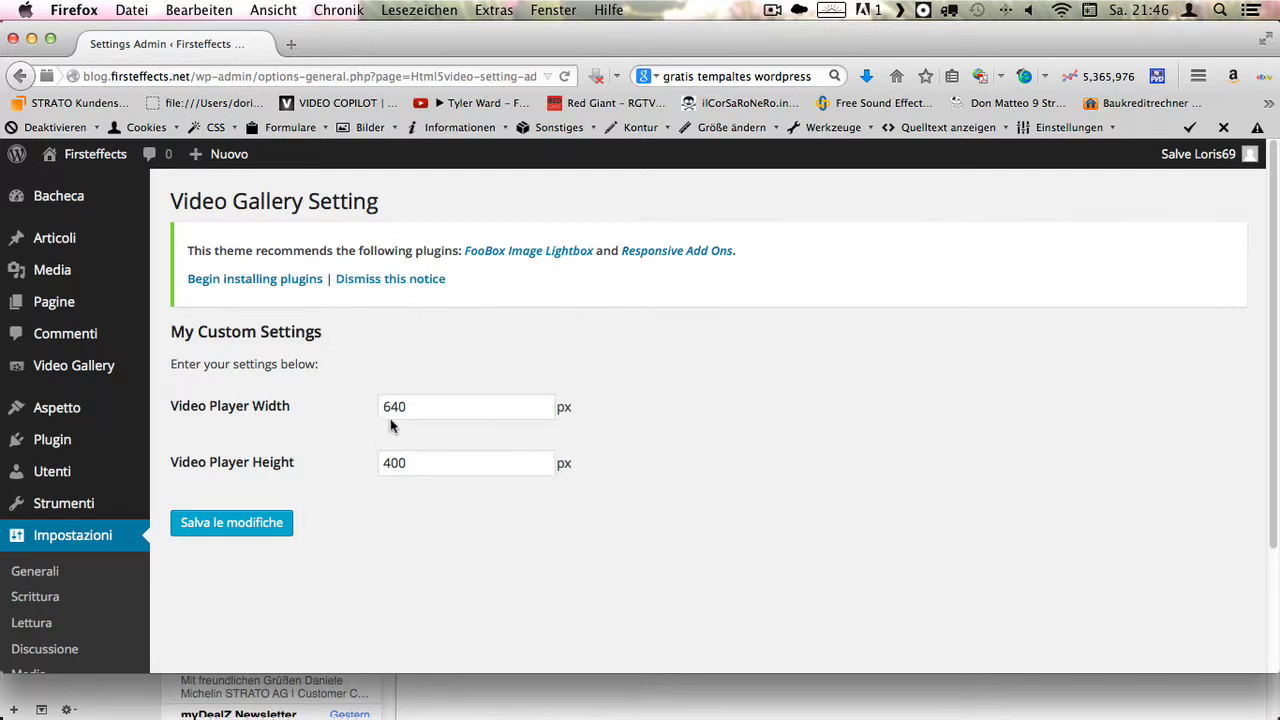
scroll(390, 426, down, 3)
scroll(48, 397, up, 3)
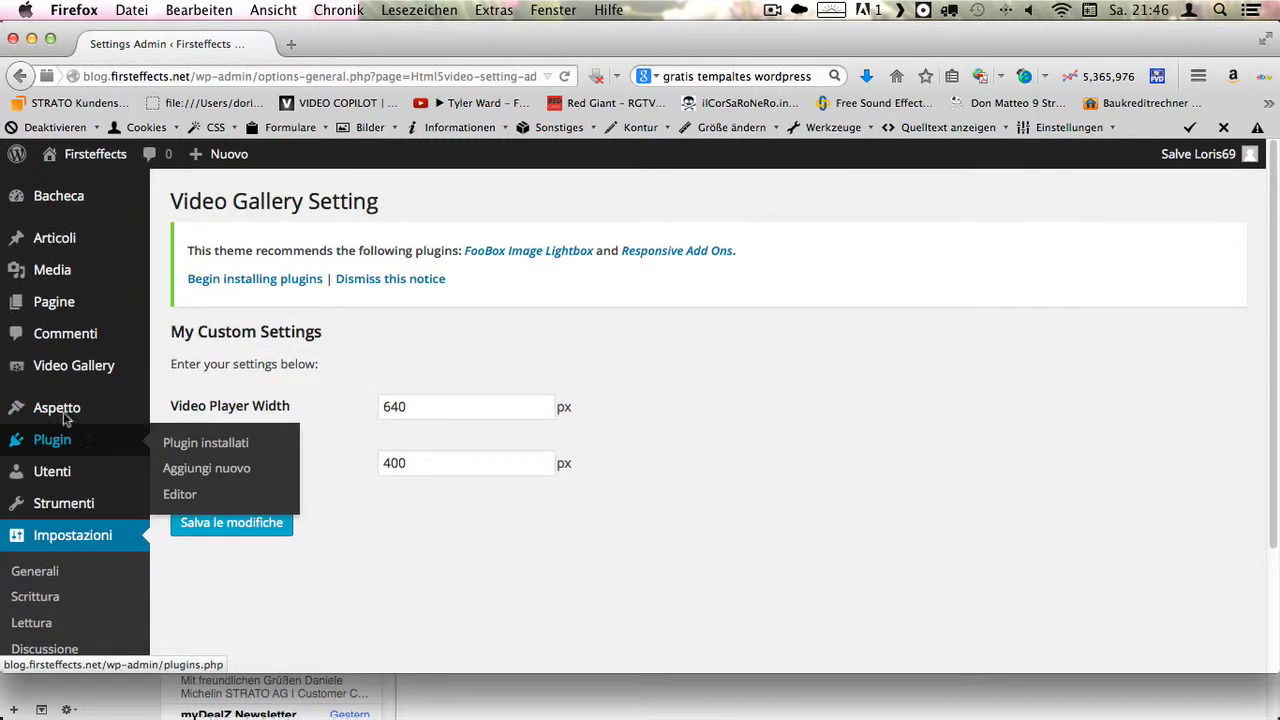
mouse_move(72, 374)
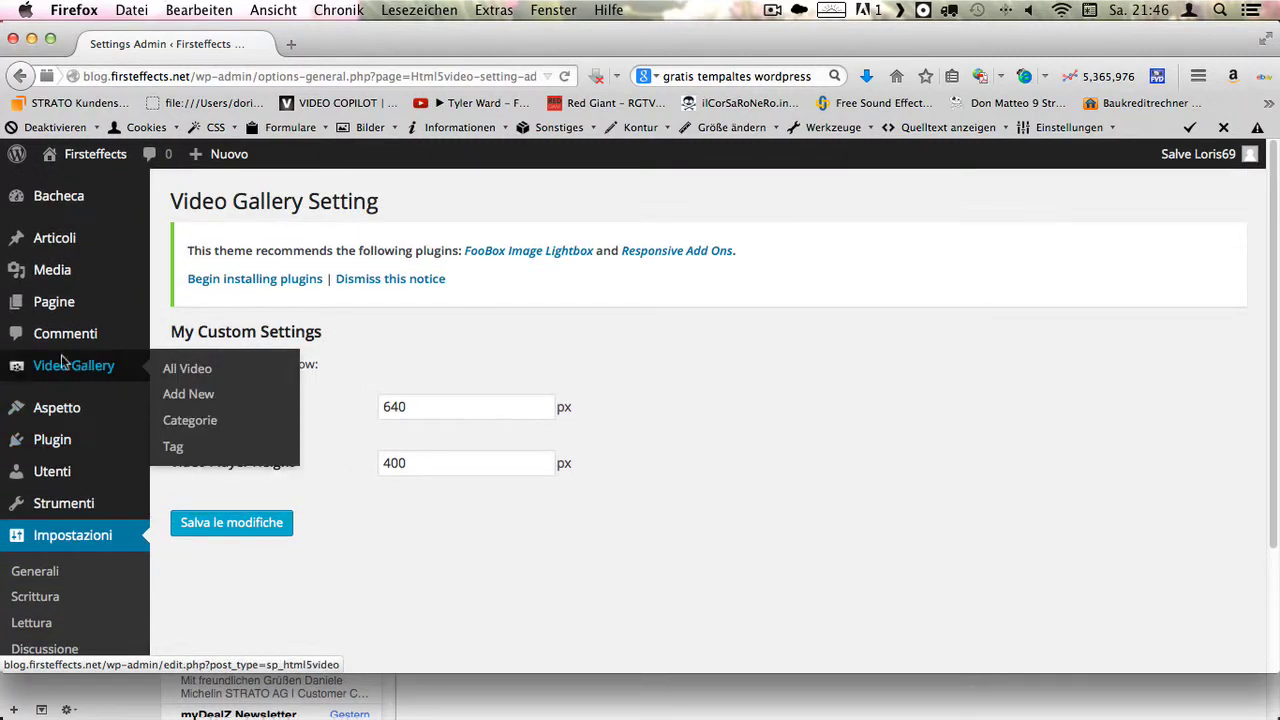
- Deactivate the SP HTML5 Video gallery plugin from the Plugin list with Disattivare
click(58, 445)
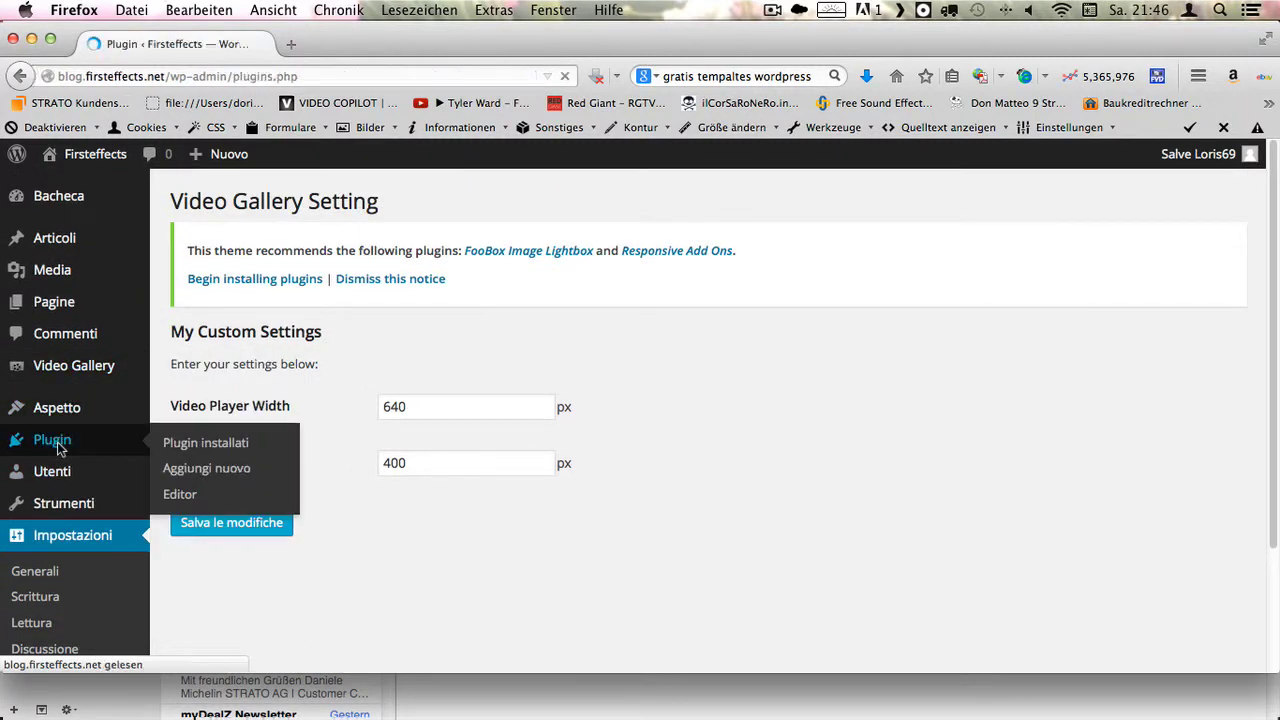
scroll(229, 509, down, 6)
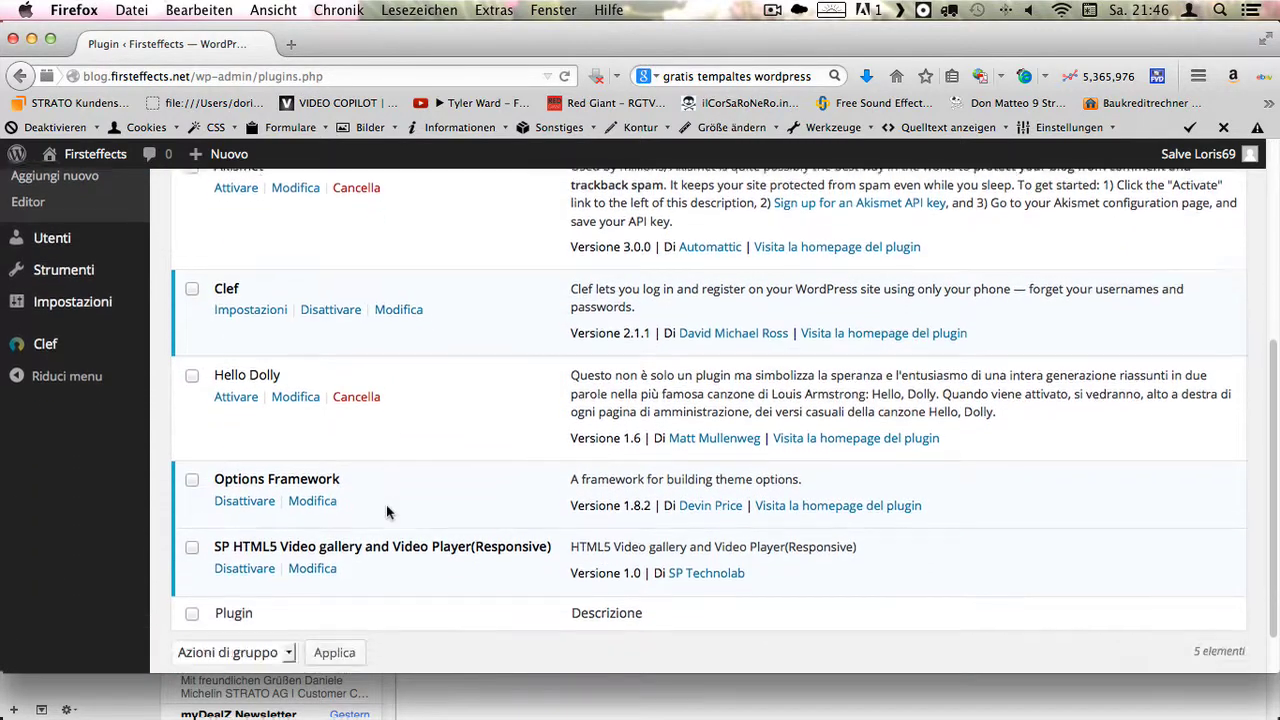
scroll(388, 512, down, 1)
scroll(372, 514, up, 5)
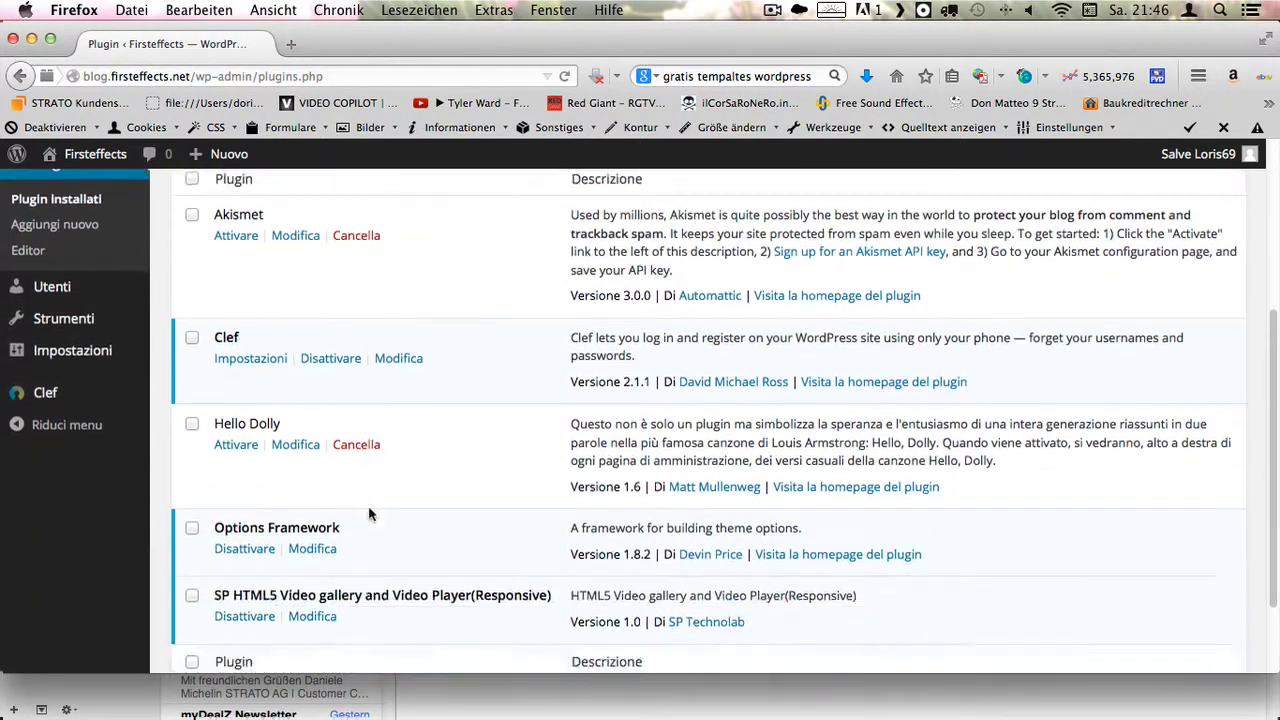
scroll(372, 514, down, 5)
click(192, 497)
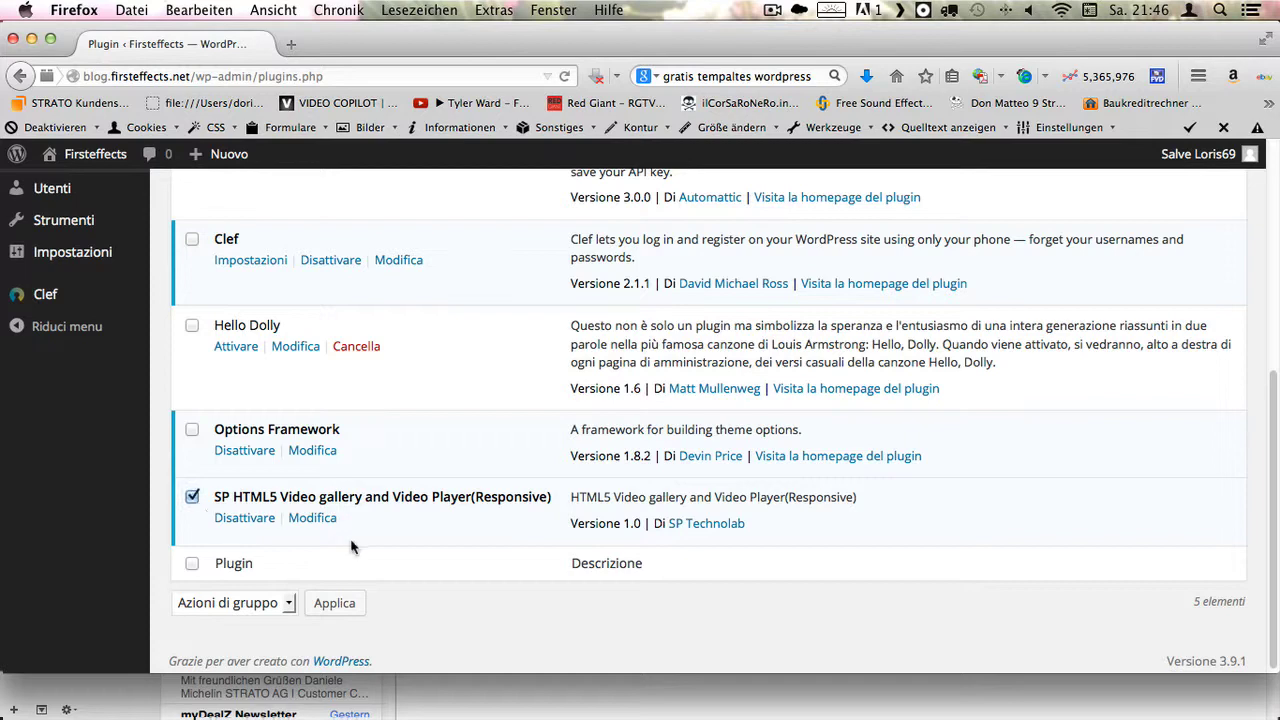
click(245, 518)
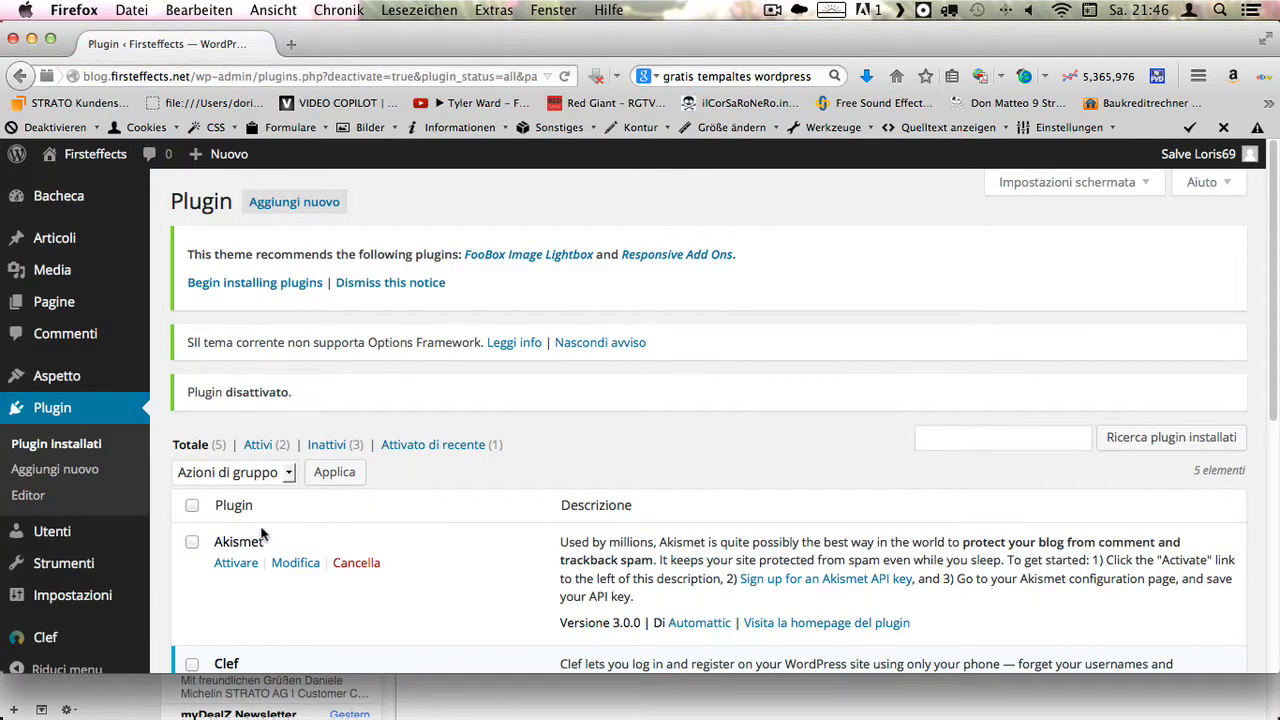
- Select SP HTML5 Video gallery again and bring up its Cancella deletion confirmation
scroll(300, 500, down, 5)
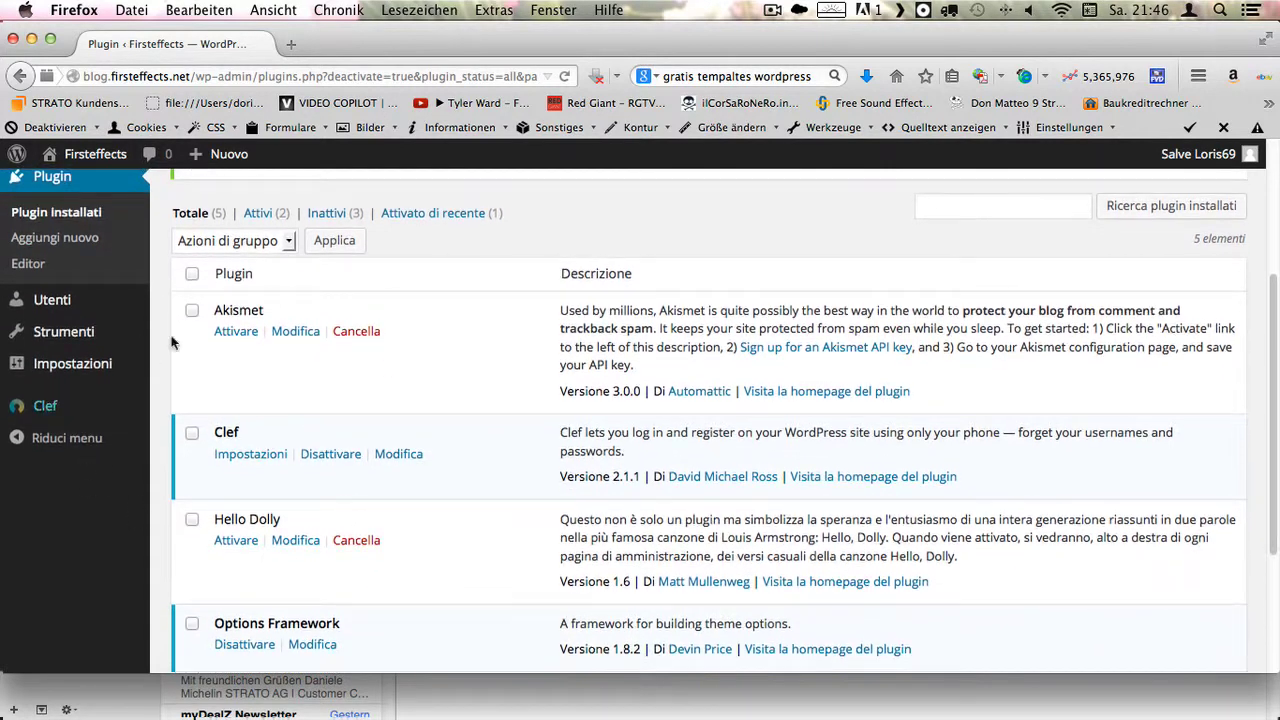
scroll(423, 429, down, 4)
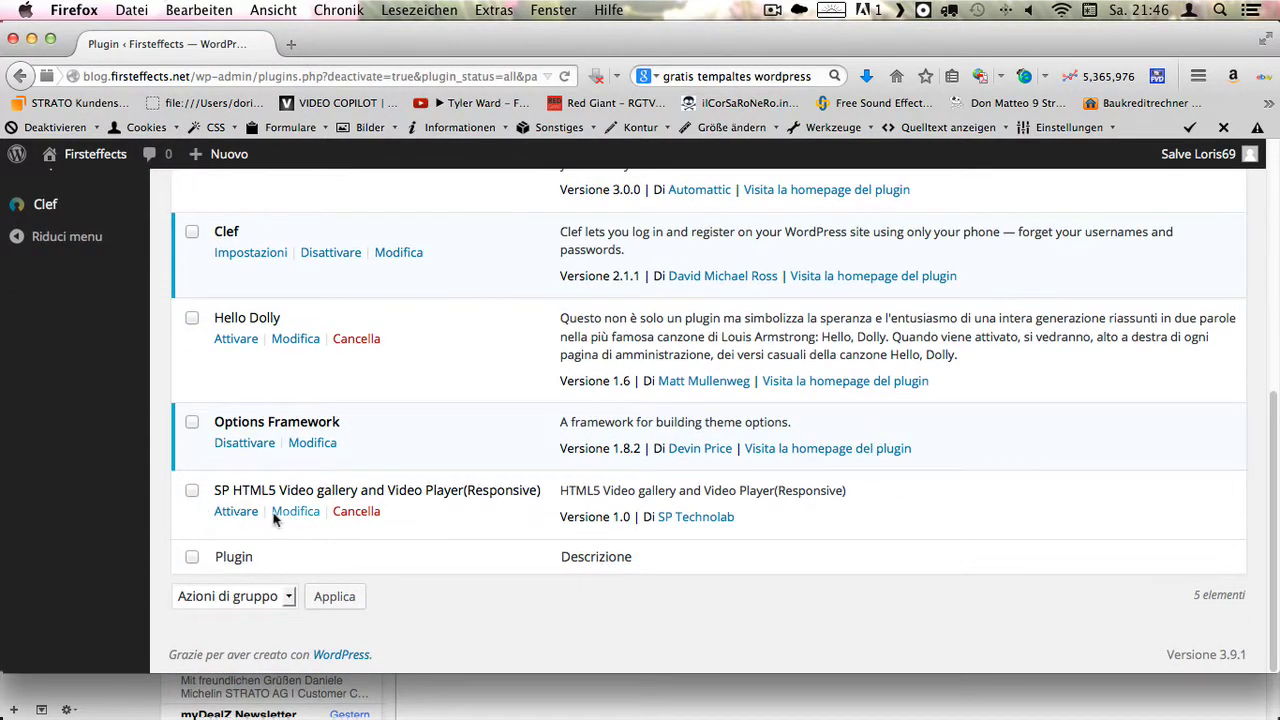
click(192, 490)
click(365, 518)
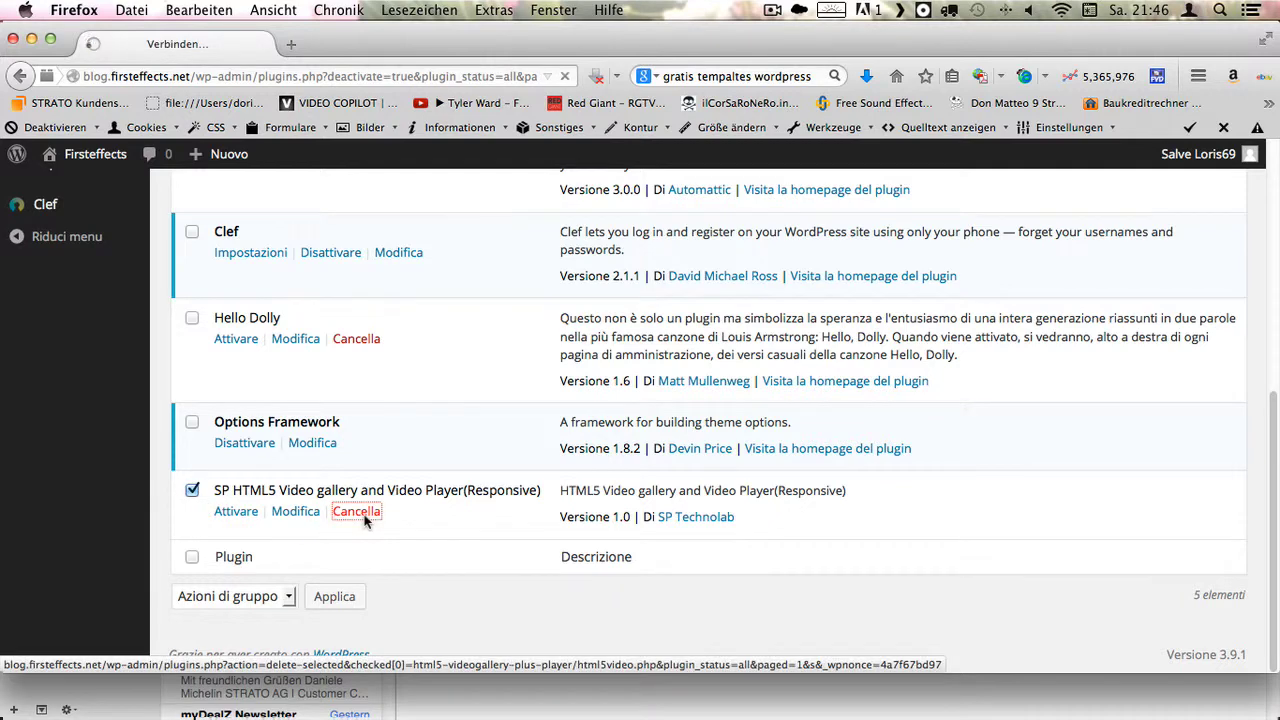
scroll(109, 386, down, 1)
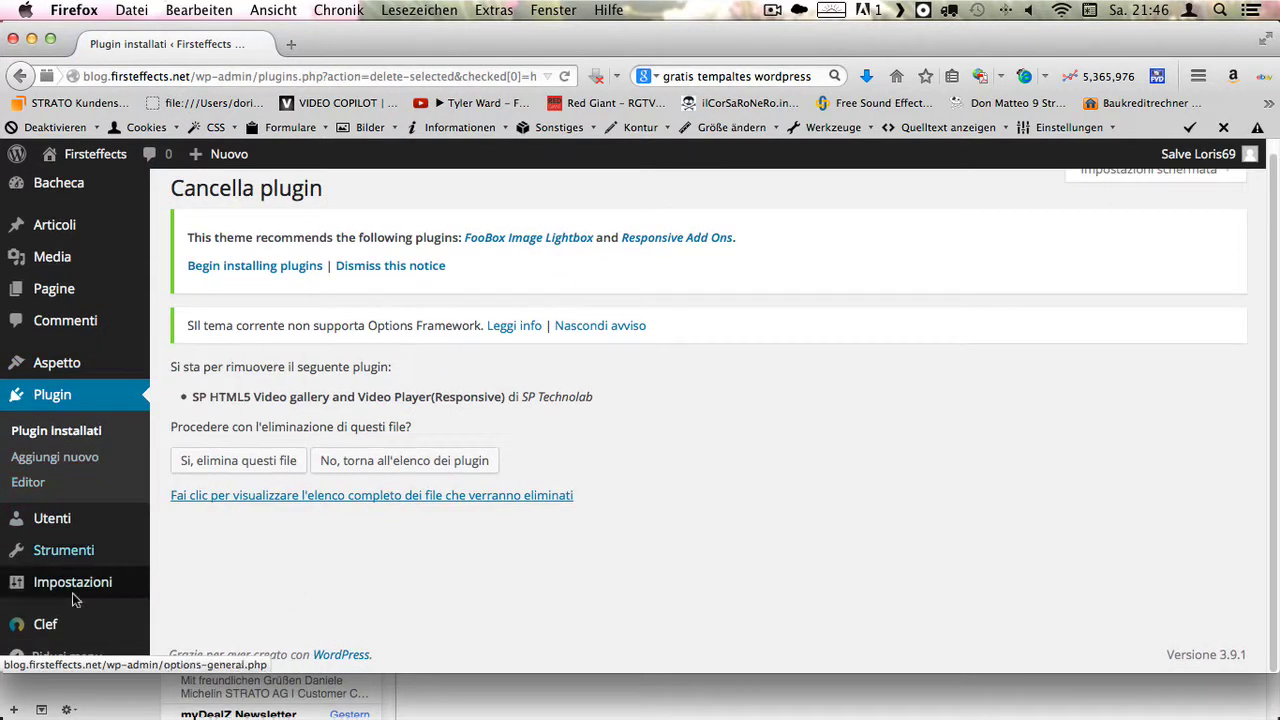
- Leave the plugin deletion unconfirmed and go to the Strumenti tools page
mouse_move(50, 512)
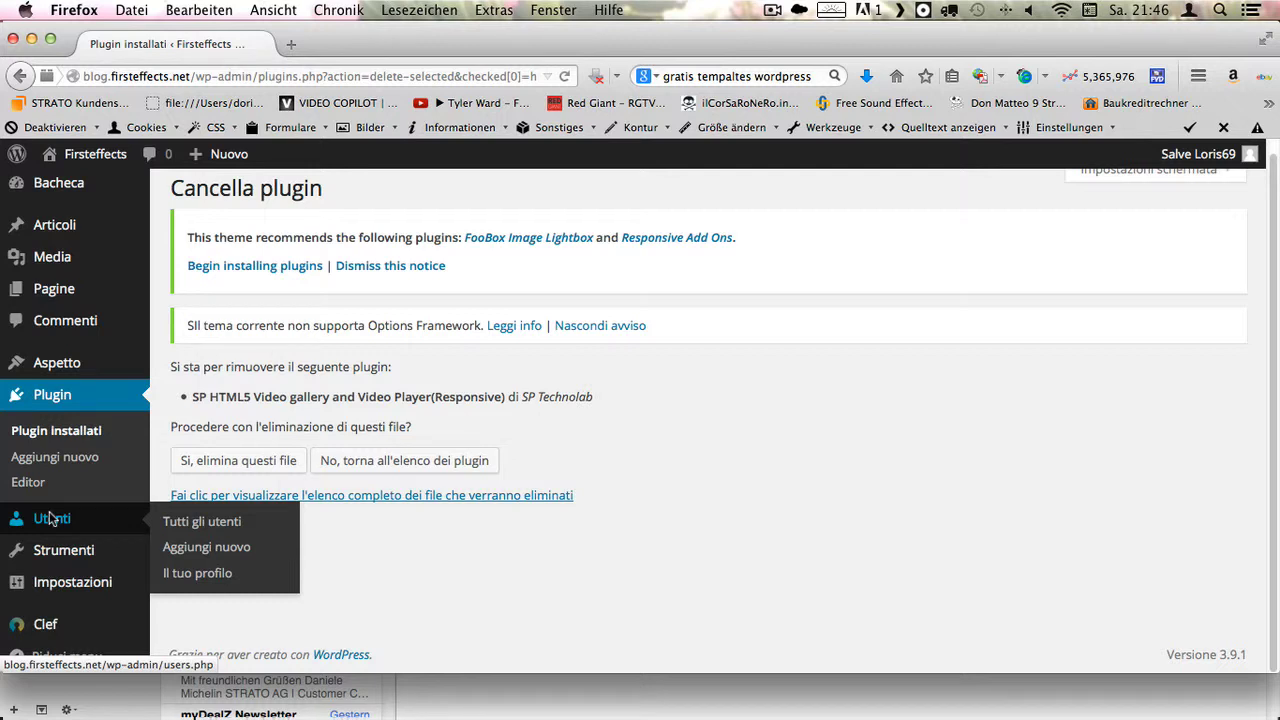
click(84, 556)
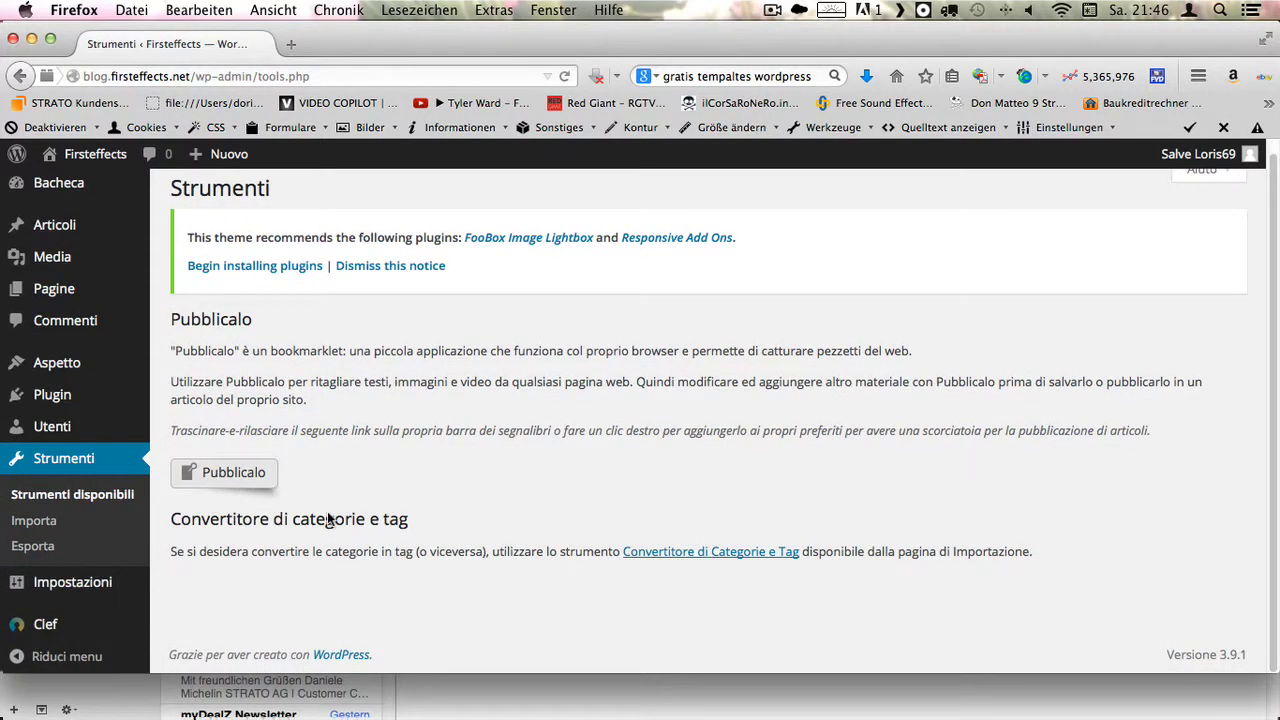
- Look over the Strumenti page's Pubblicalo bookmarklet, category-to-tag converter, and the Firsteffects and Nuovo admin-bar menus
scroll(593, 505, up, 2)
scroll(70, 590, up, 2)
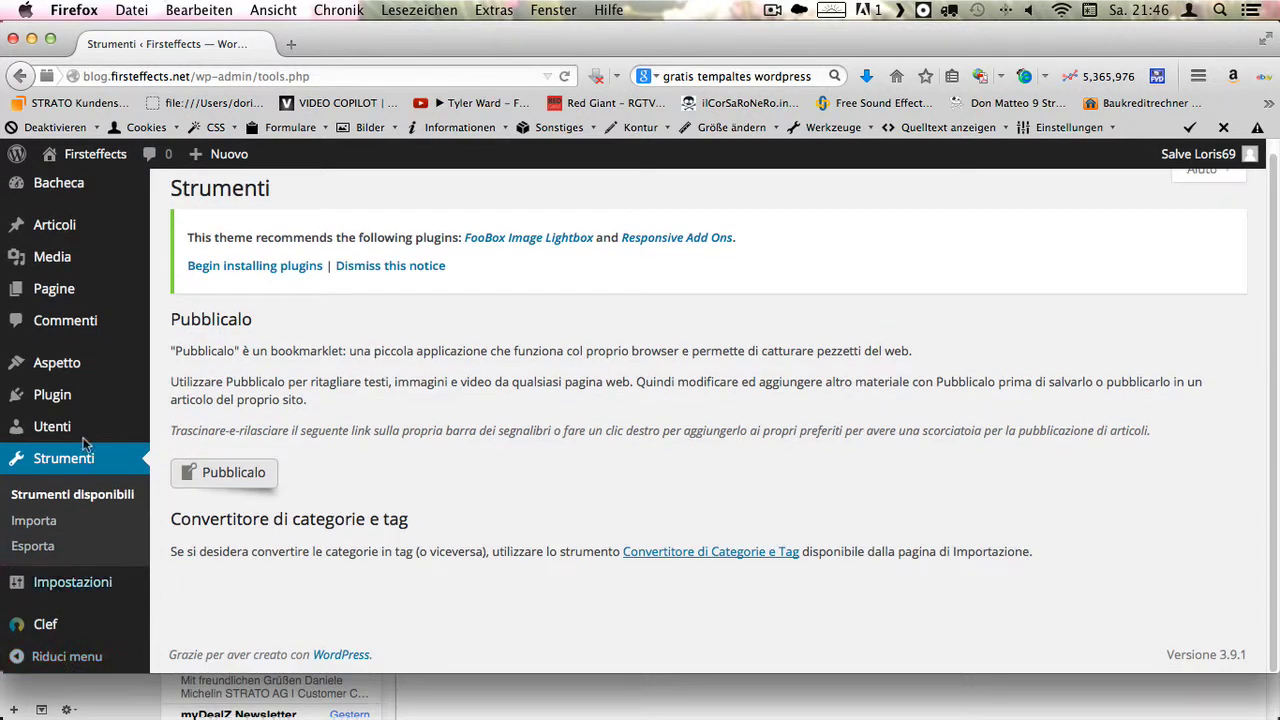
scroll(80, 450, up, 1)
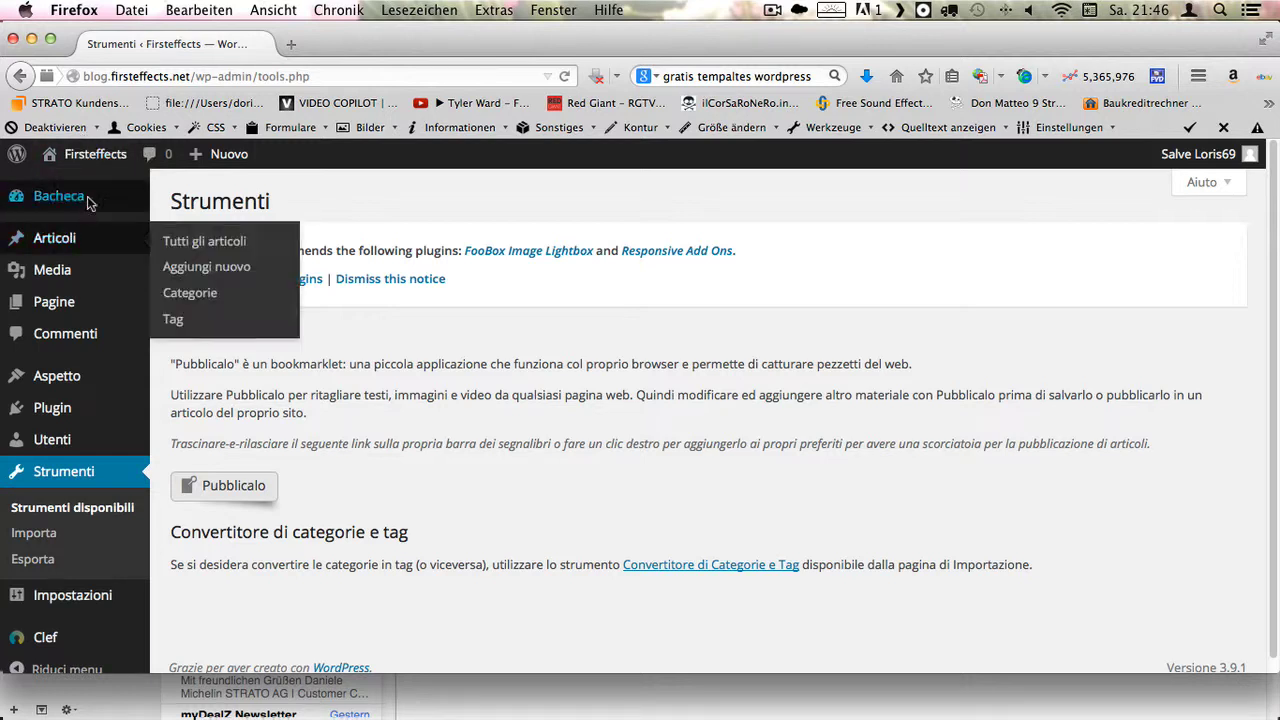
mouse_move(92, 199)
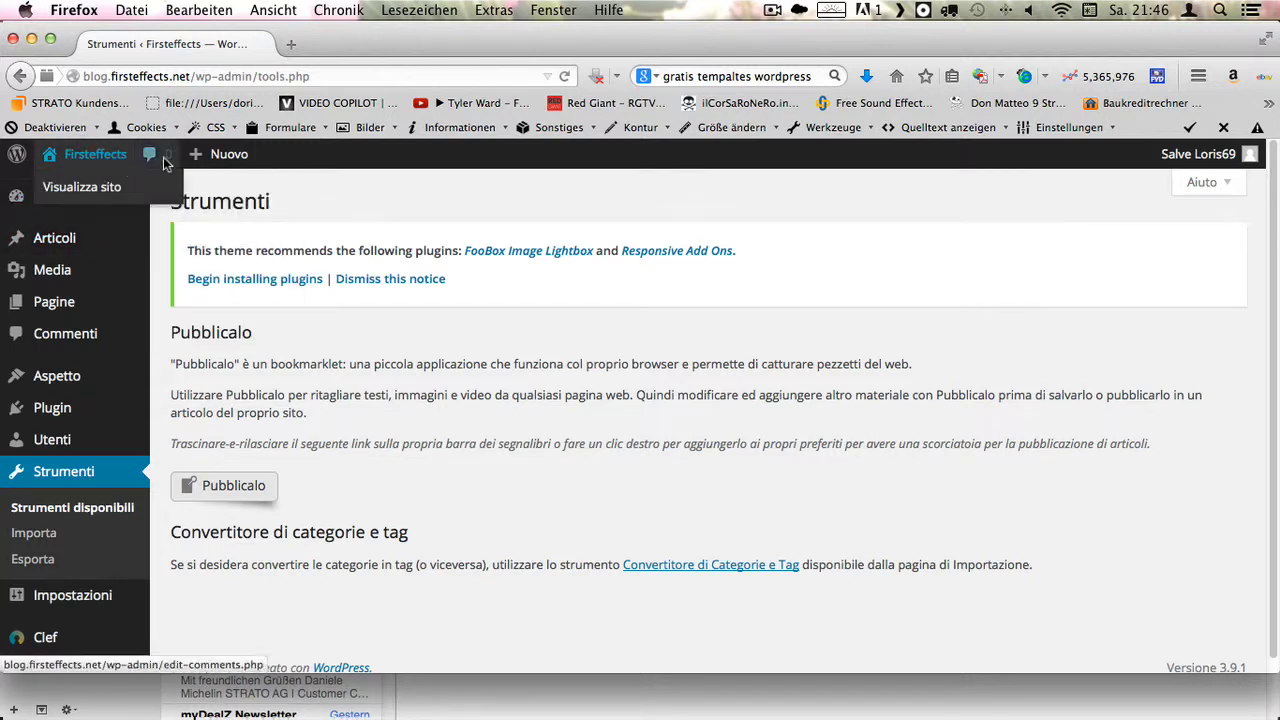
mouse_move(202, 162)
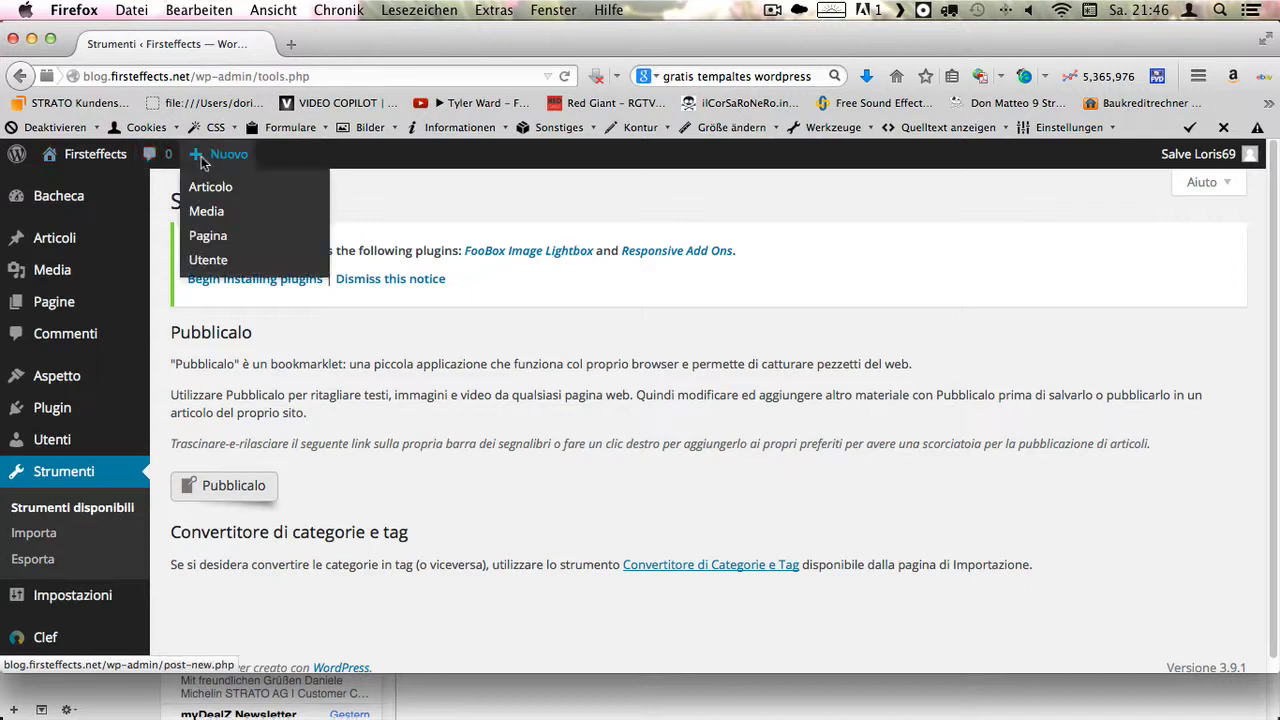
- Visit the live Firsteffects front page and open its 'Pagina di esempio.' sample page
click(86, 155)
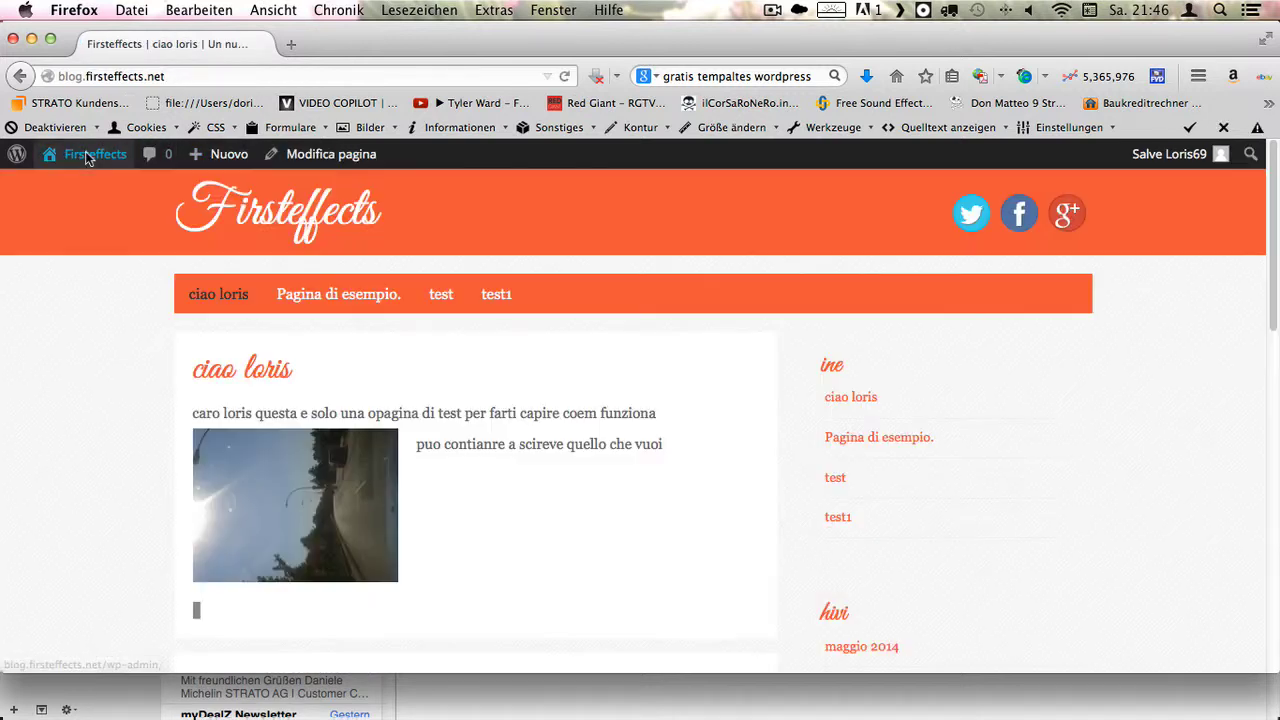
scroll(357, 317, down, 1)
scroll(396, 270, up, 1)
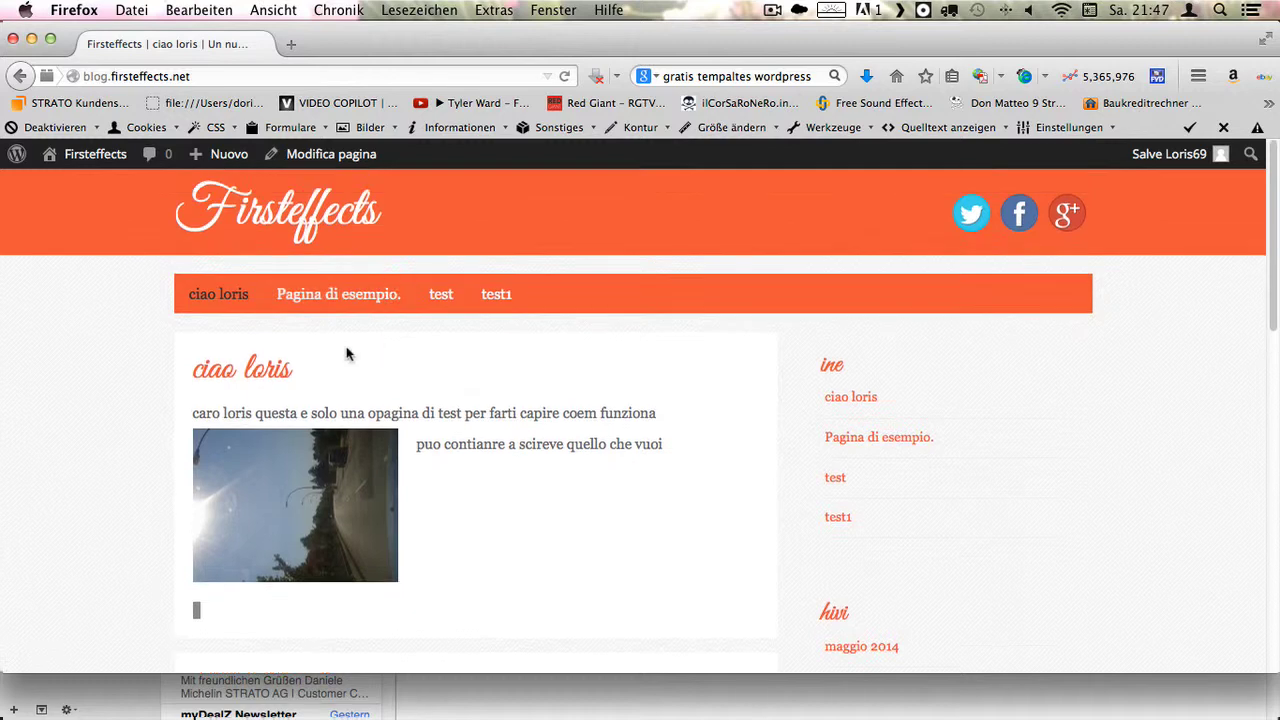
click(344, 292)
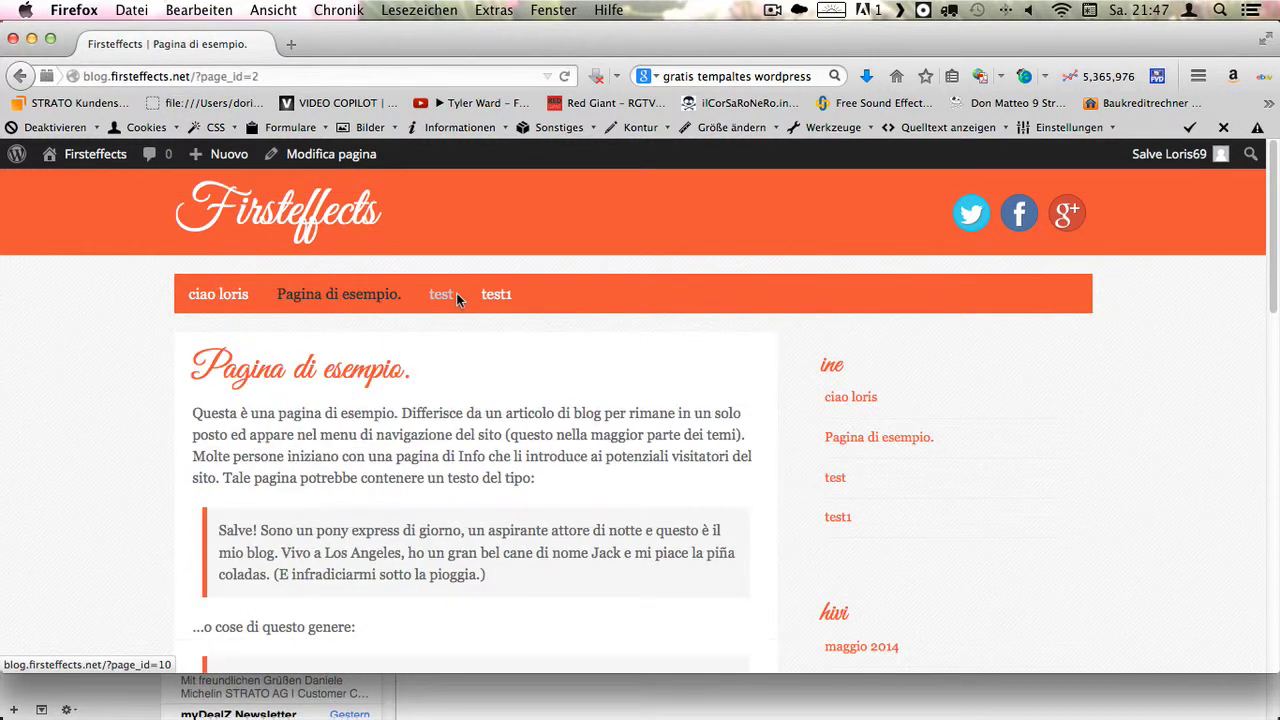
mouse_move(110, 157)
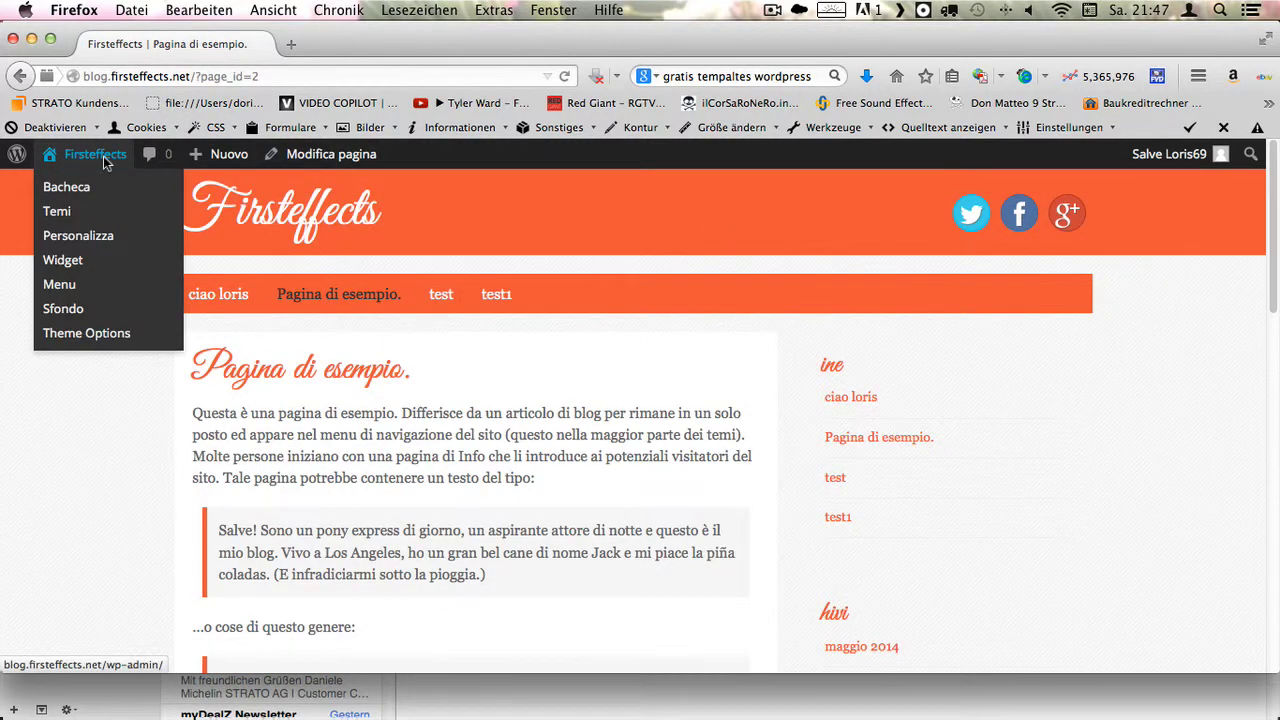
- Go to Temi, choose 'Aggiungi nuovo' and switch to the Popolari themes list
click(70, 213)
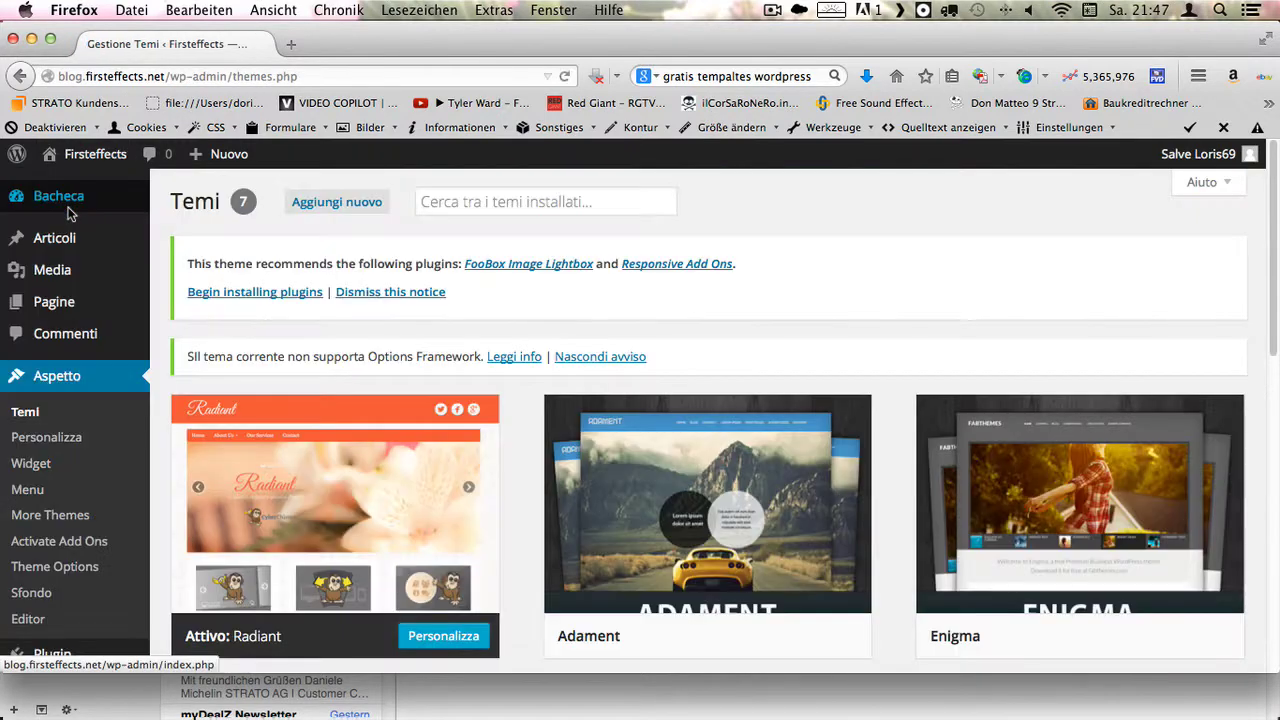
scroll(184, 401, down, 1)
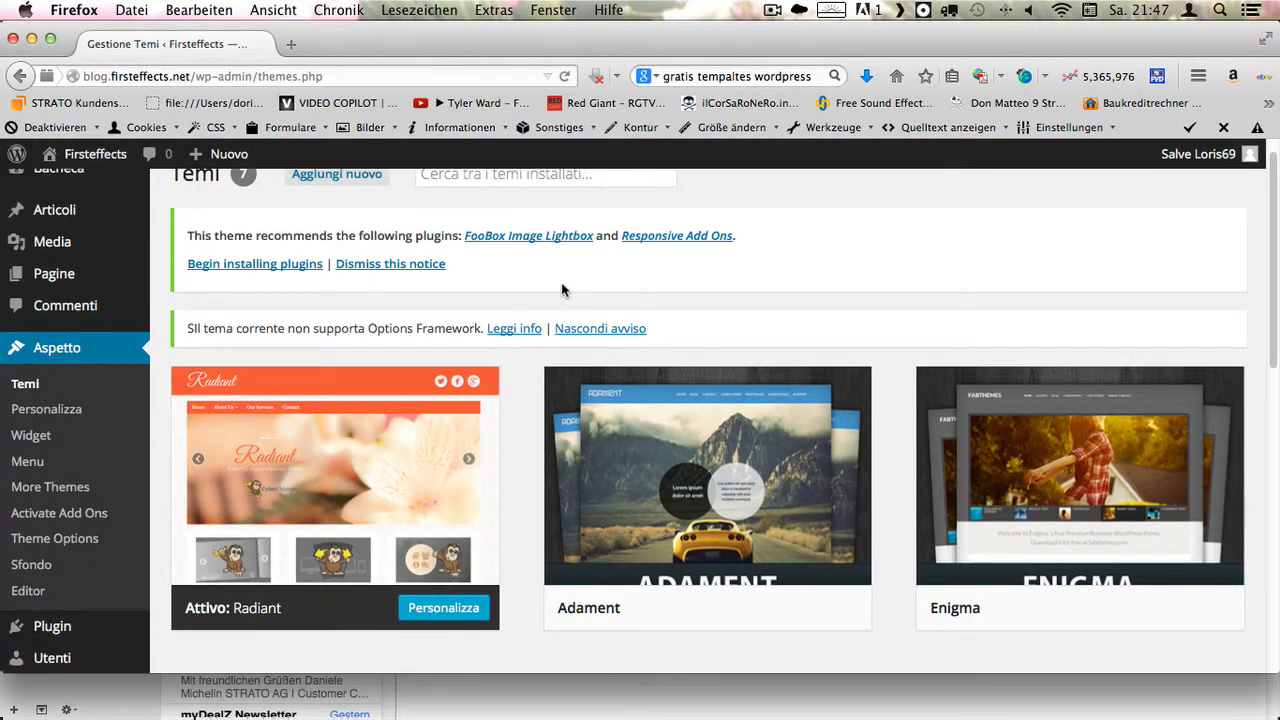
scroll(565, 291, up, 1)
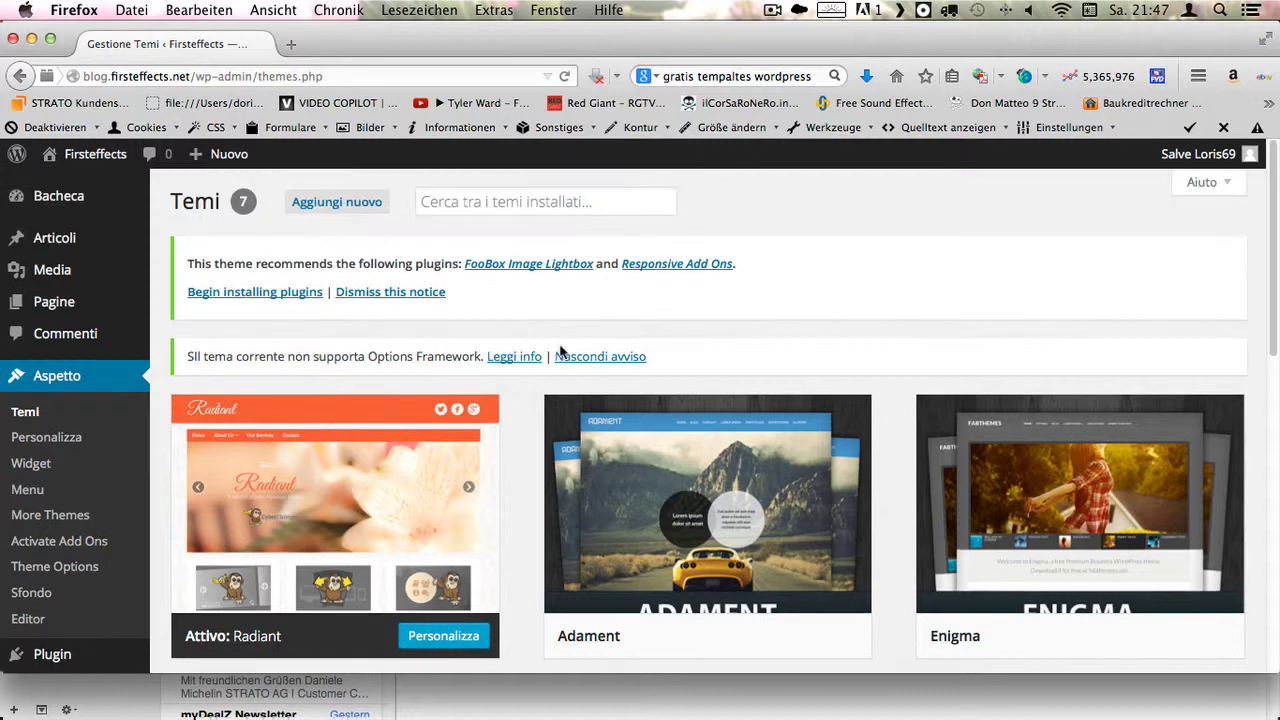
click(351, 206)
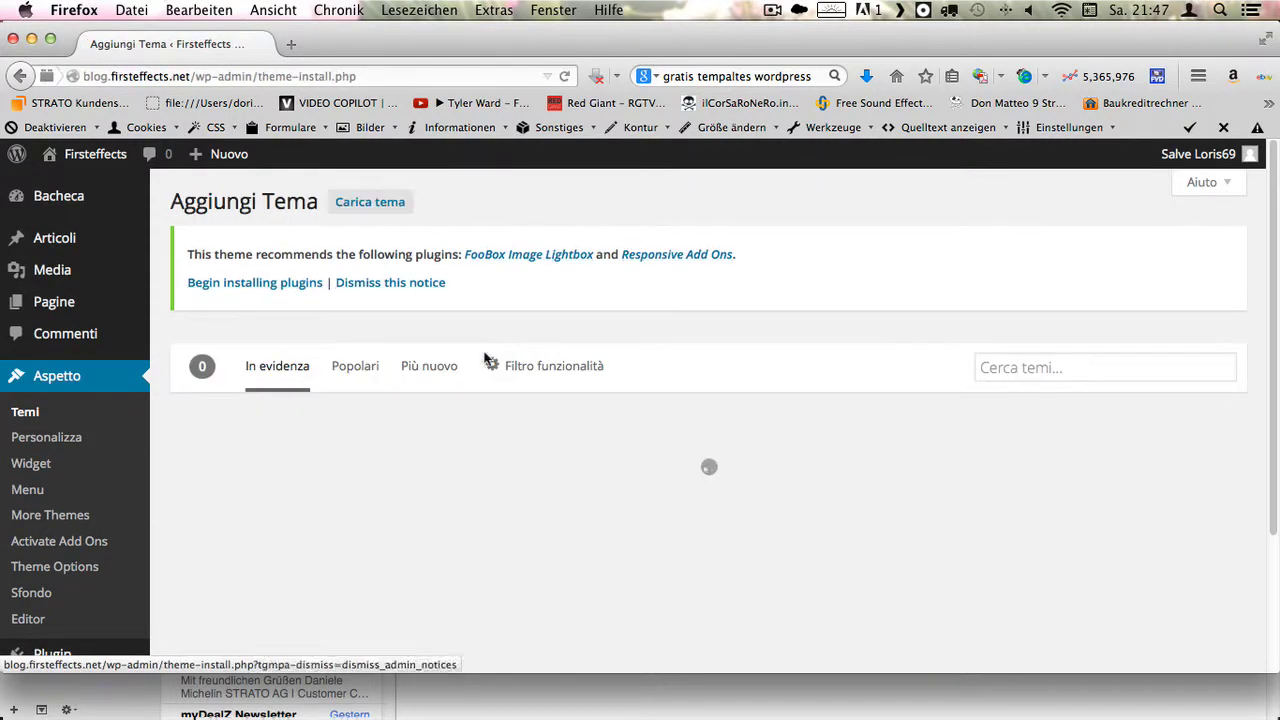
click(373, 367)
- Show the newest themes and tick the Nero and Testata flessibile feature filters
click(428, 368)
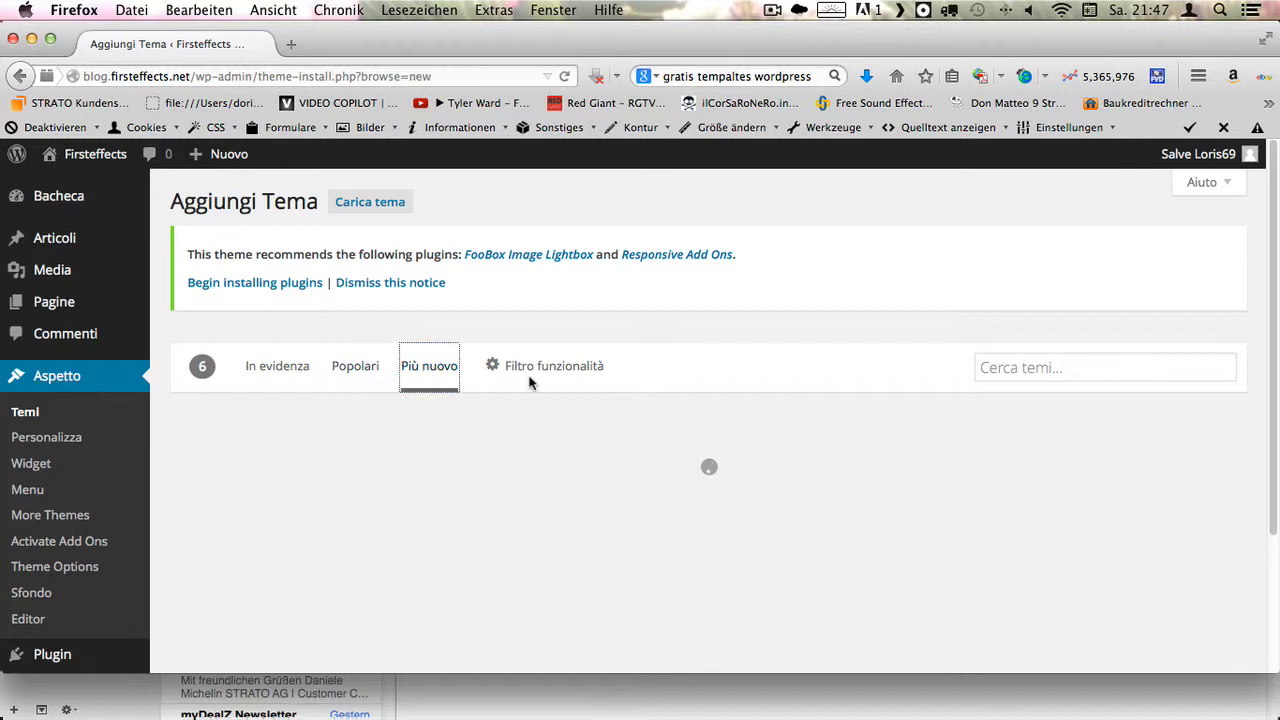
click(556, 370)
scroll(560, 420, down, 3)
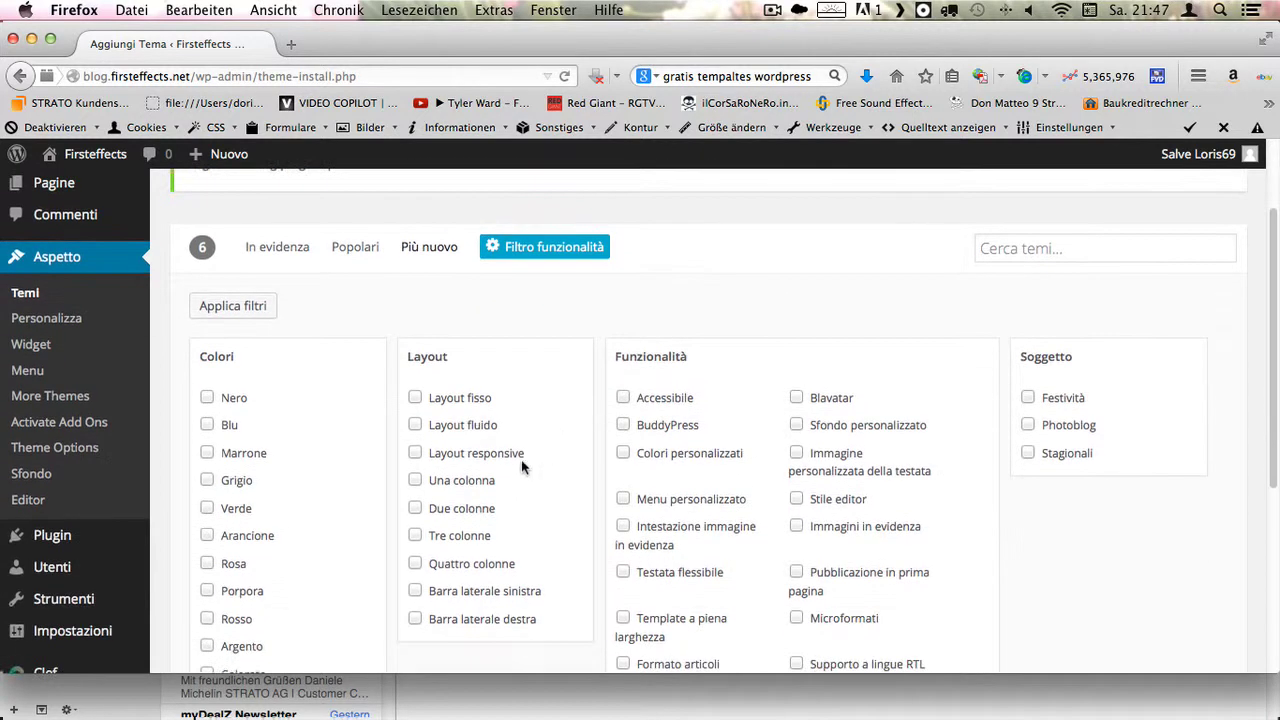
click(209, 397)
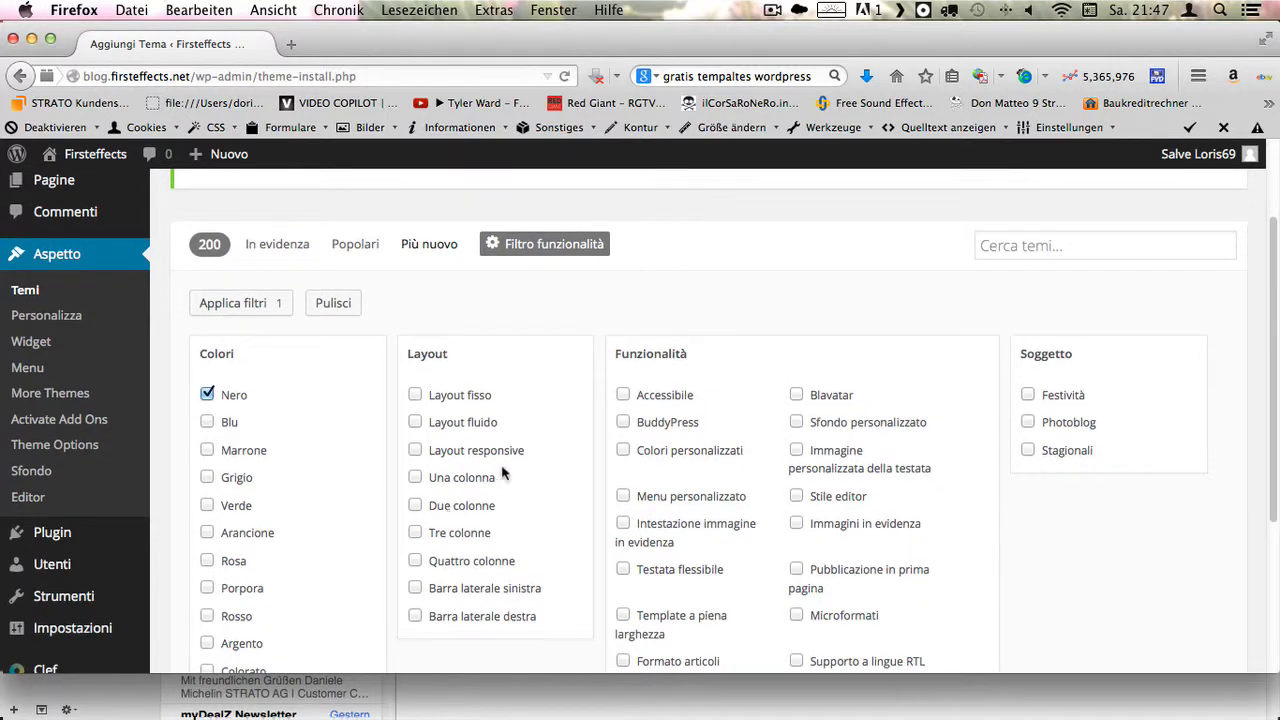
scroll(755, 470, down, 1)
scroll(789, 474, down, 1)
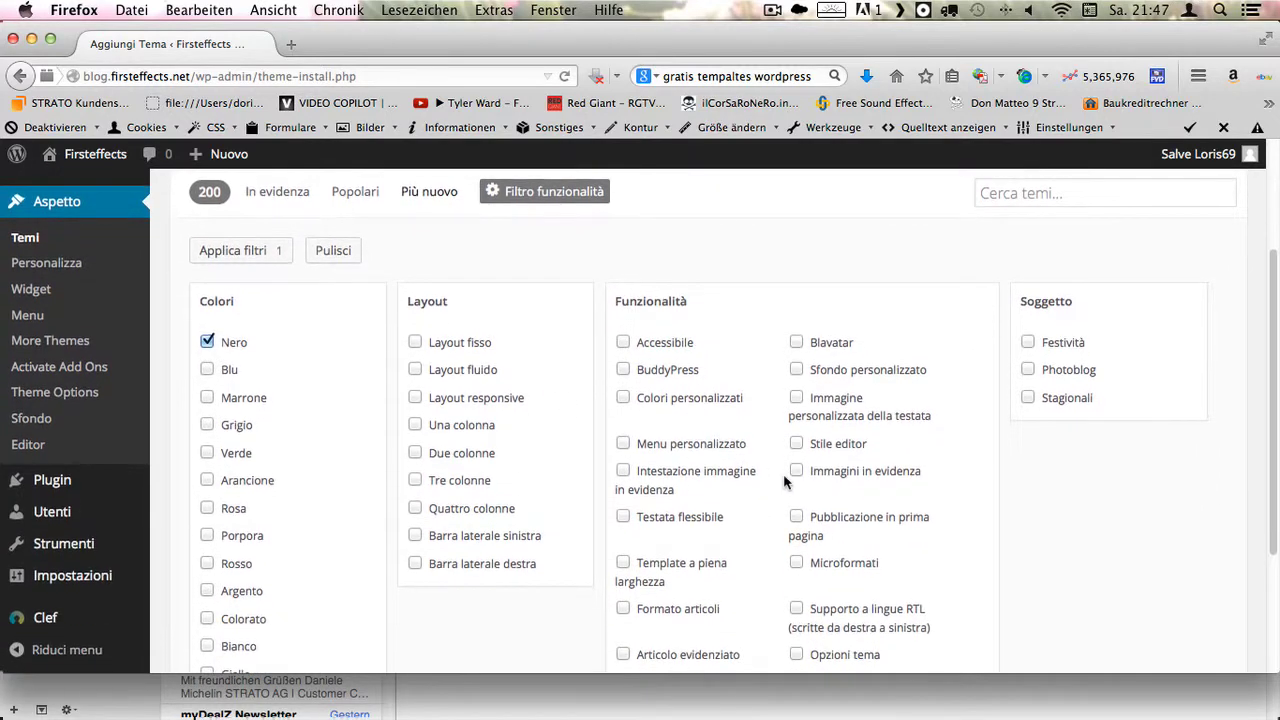
scroll(789, 474, down, 1)
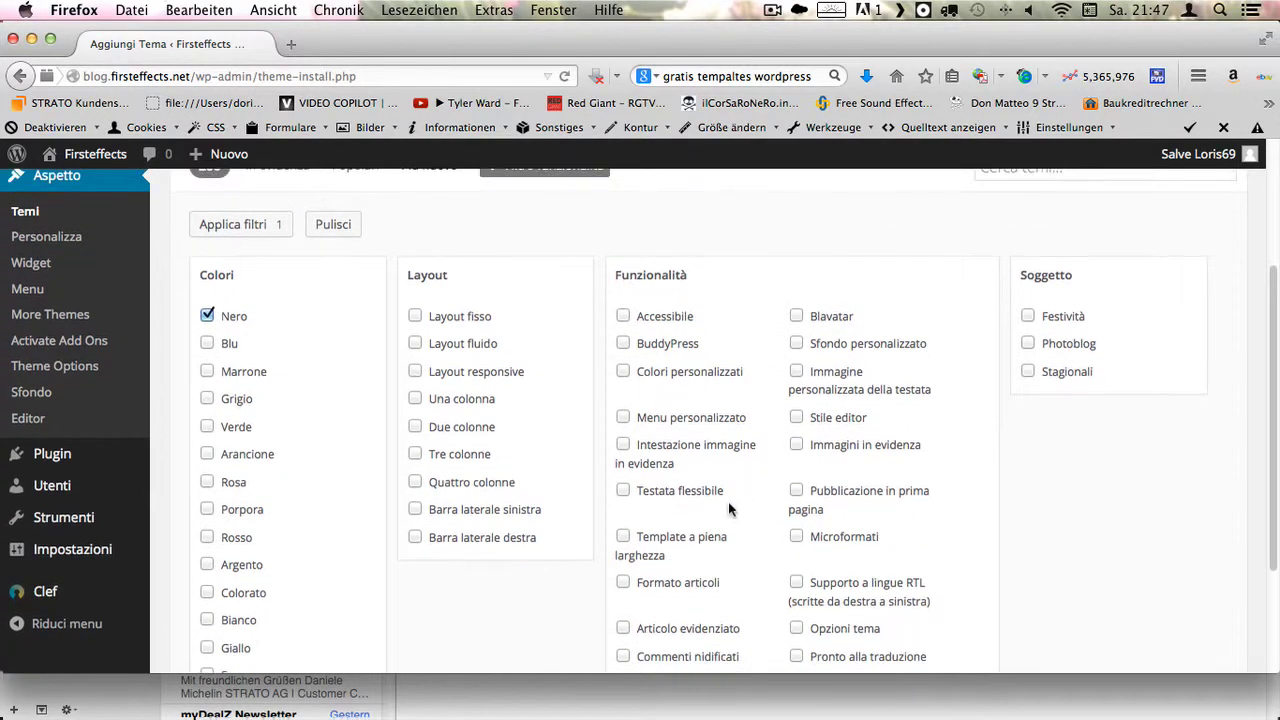
click(624, 492)
- Apply the feature filters and browse the six matching themes, including zeeLinear and Aspen
scroll(635, 510, down, 2)
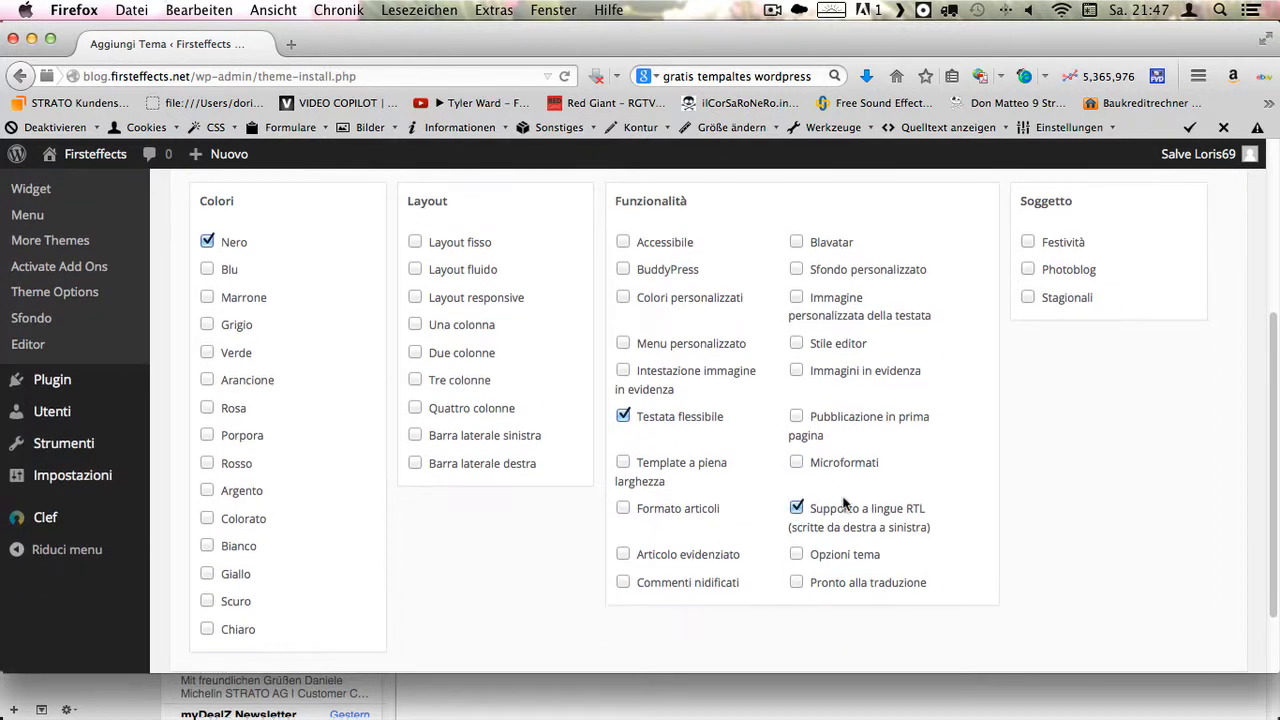
scroll(829, 414, up, 3)
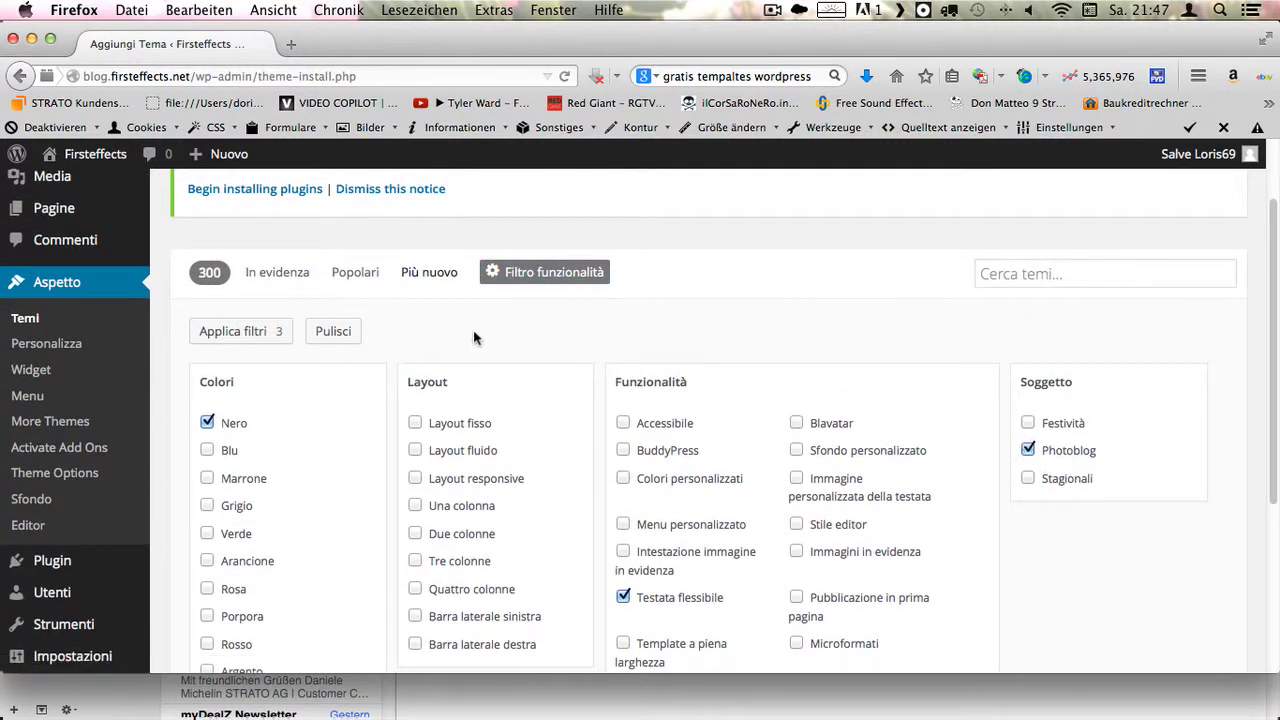
scroll(470, 339, down, 4)
scroll(537, 500, up, 4)
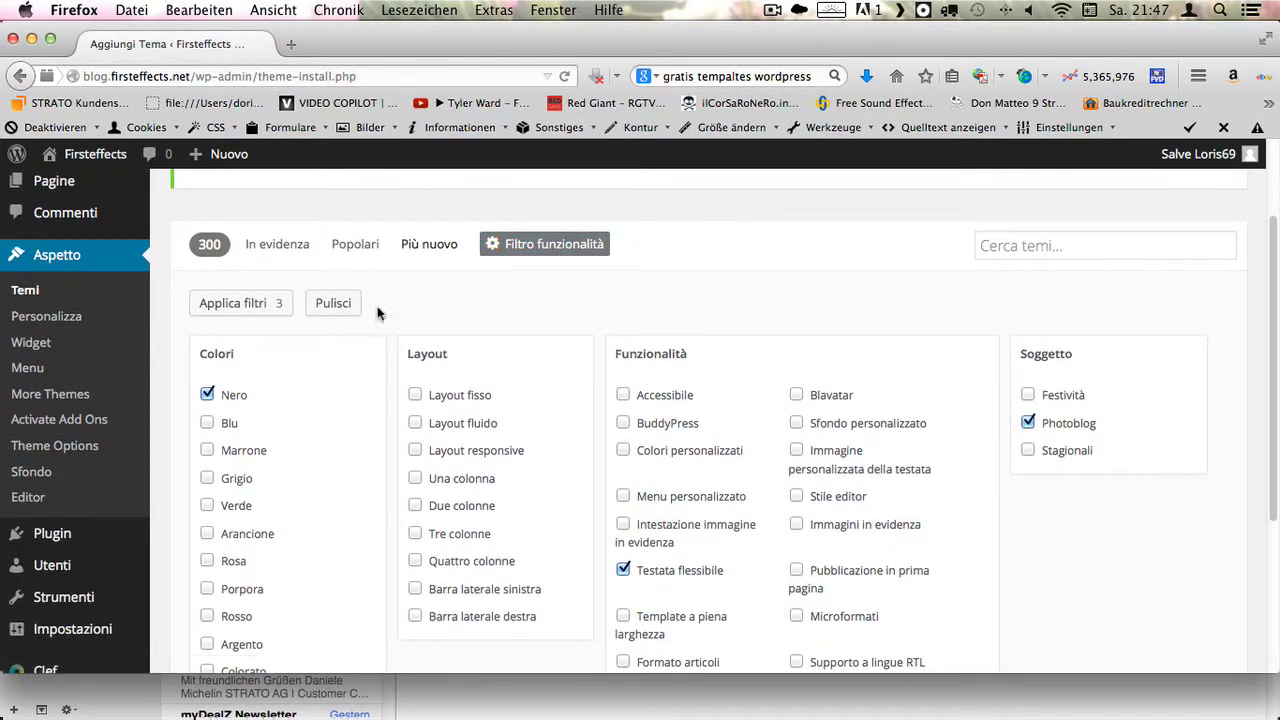
click(252, 303)
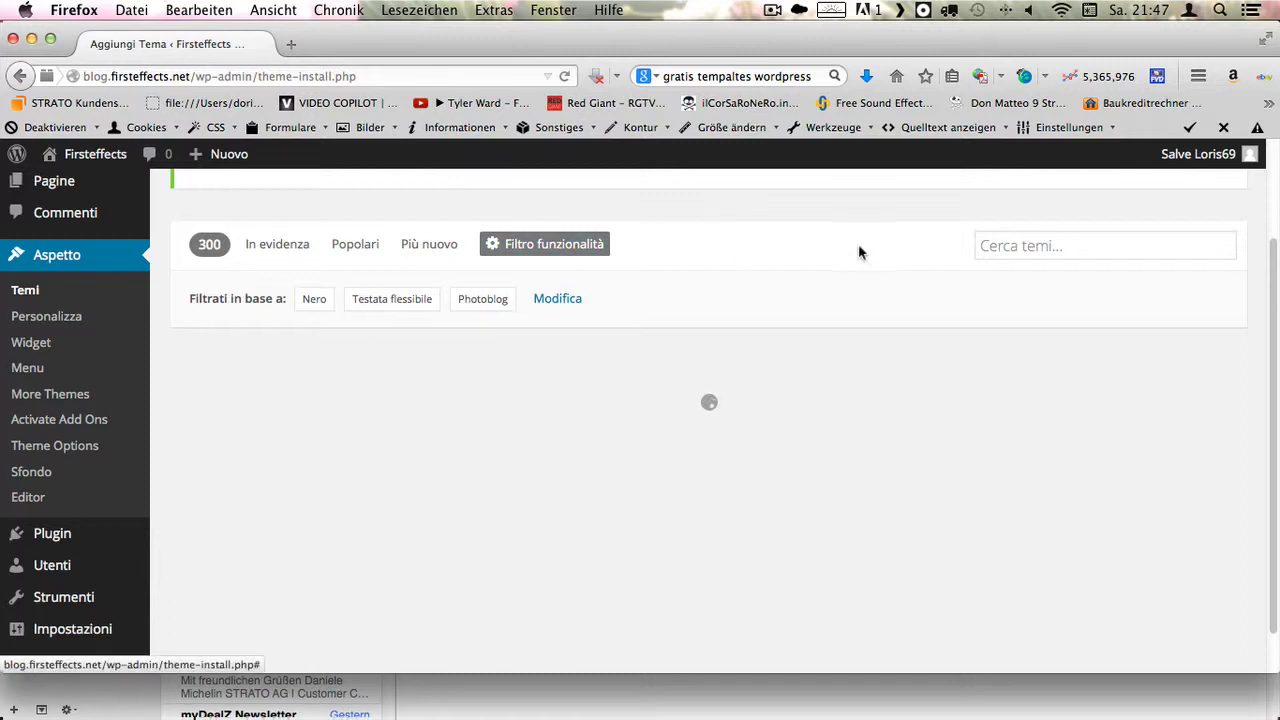
scroll(353, 357, down, 3)
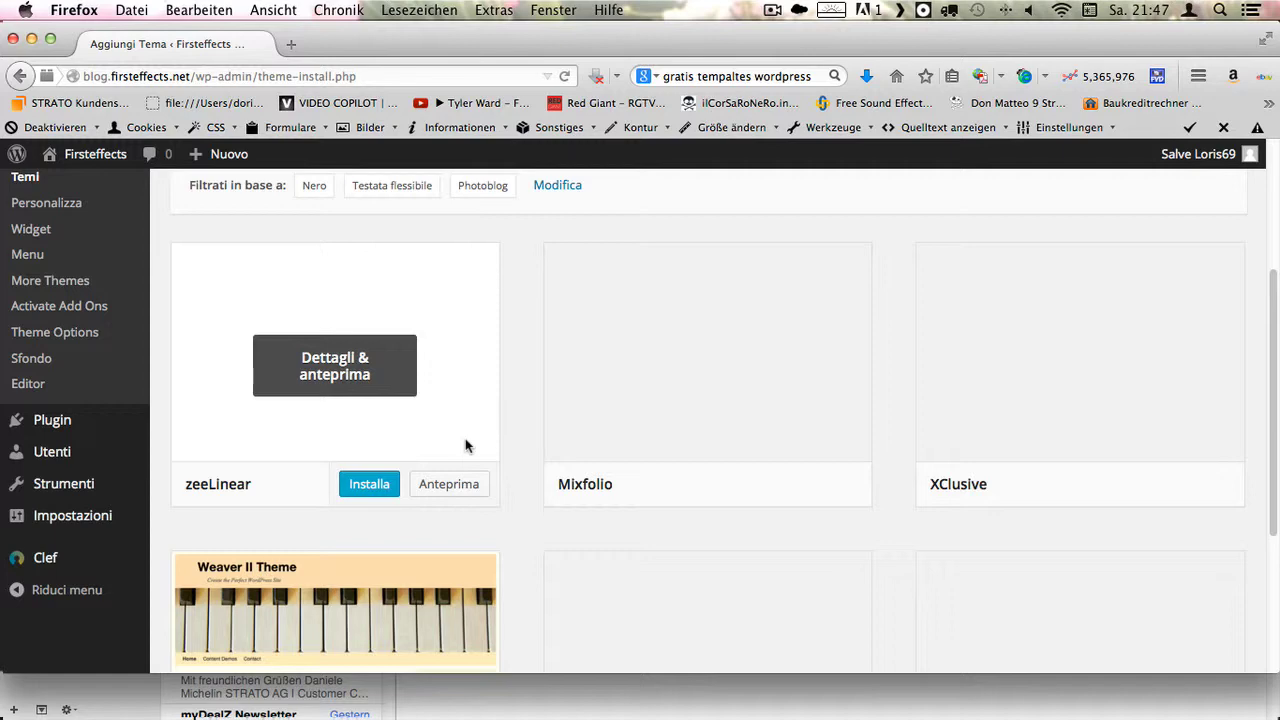
scroll(465, 425, down, 3)
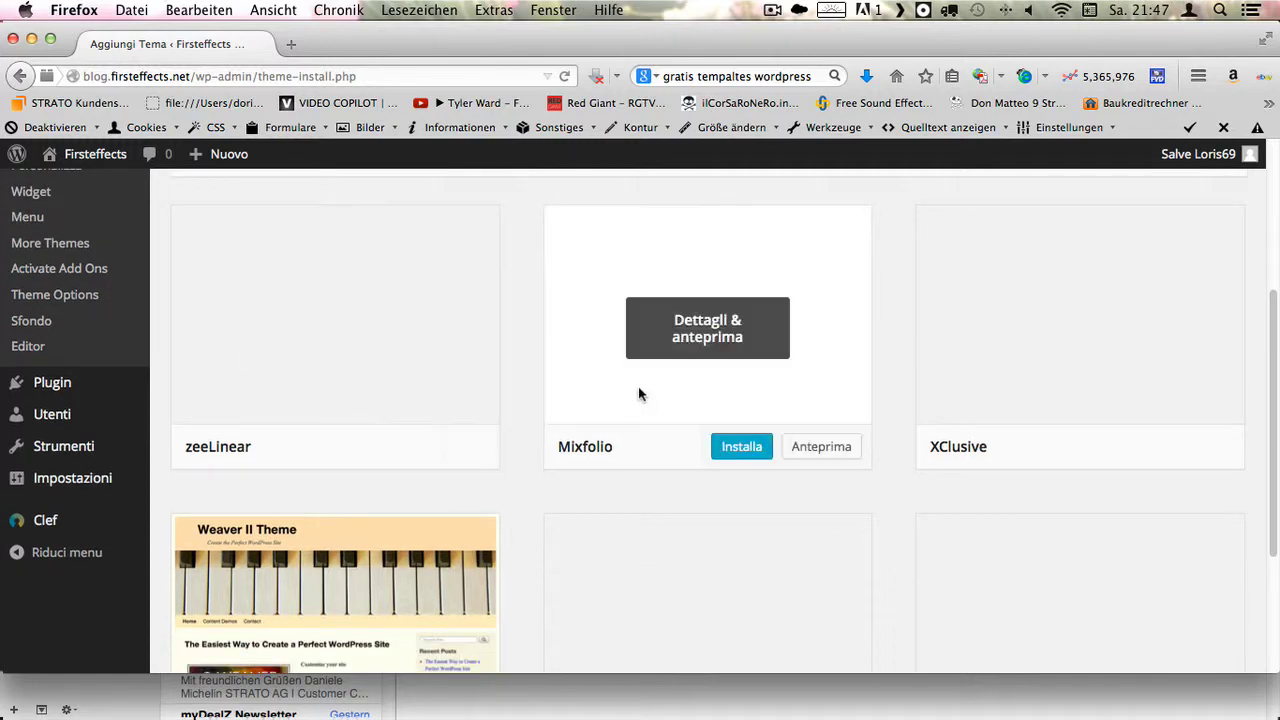
scroll(640, 404, down, 5)
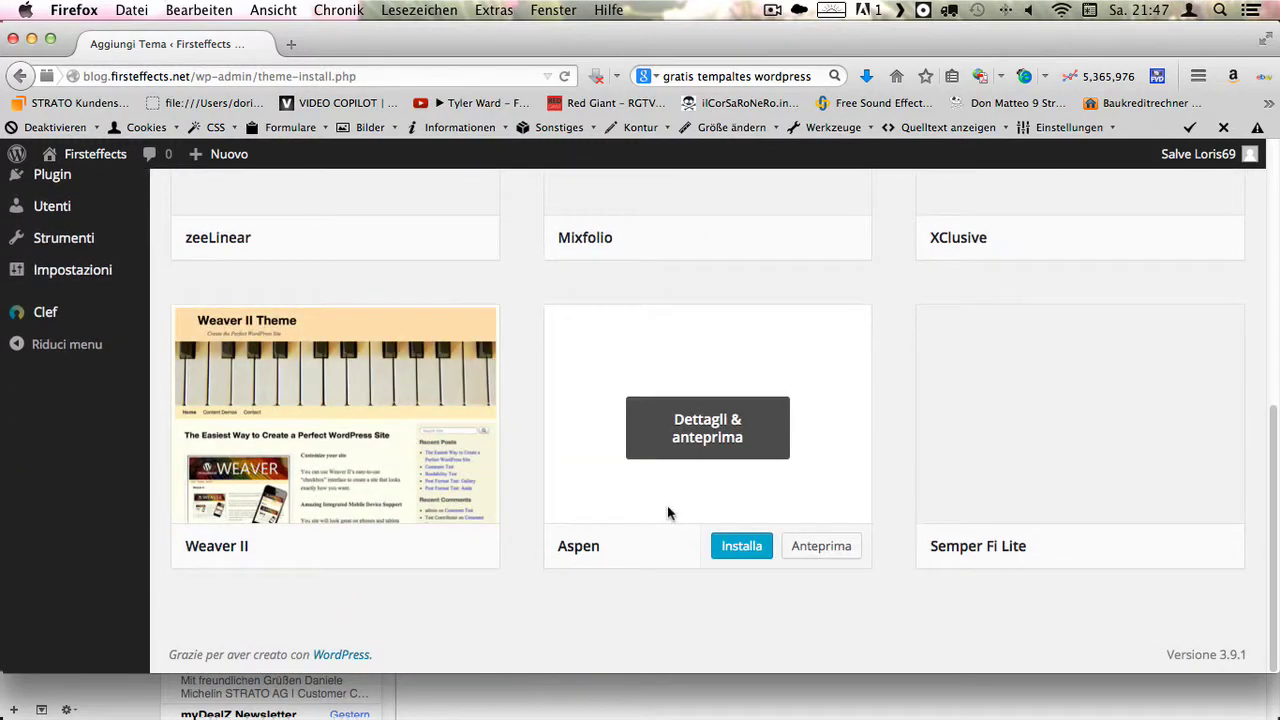
scroll(640, 495, up, 10)
scroll(608, 482, up, 1)
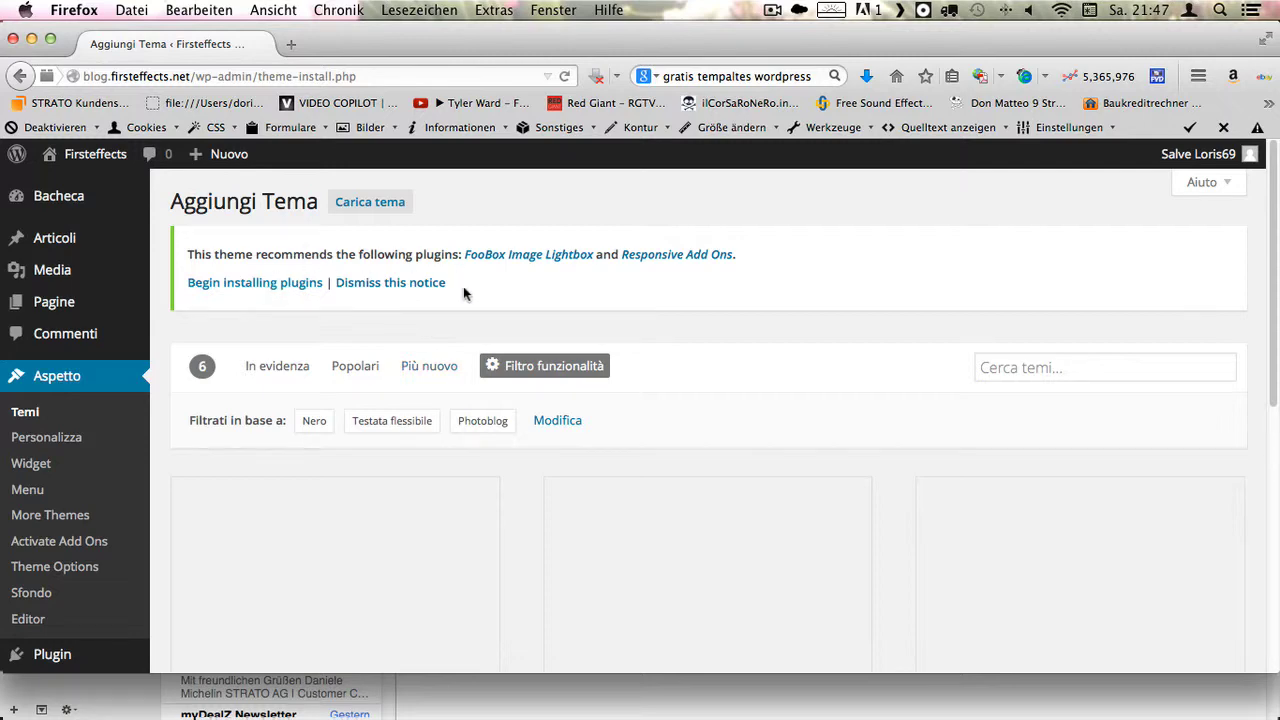
- Return to the featured themes list and look through it
click(266, 367)
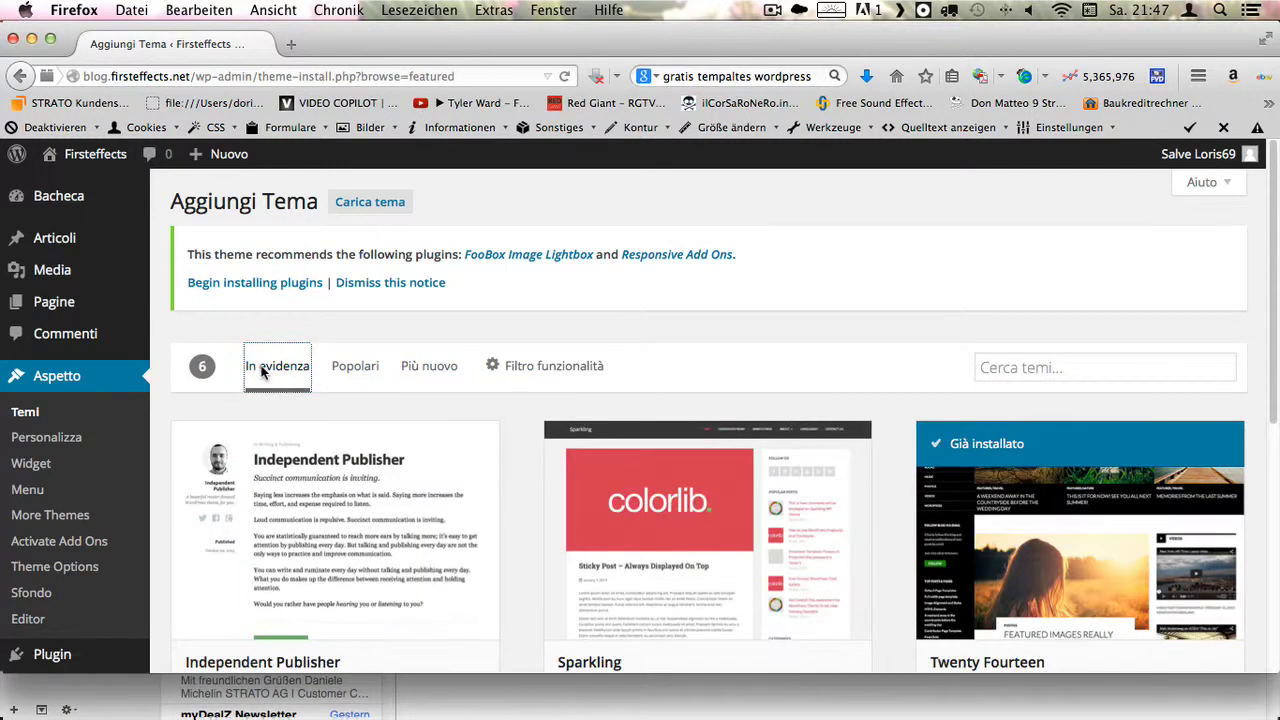
scroll(324, 468, down, 5)
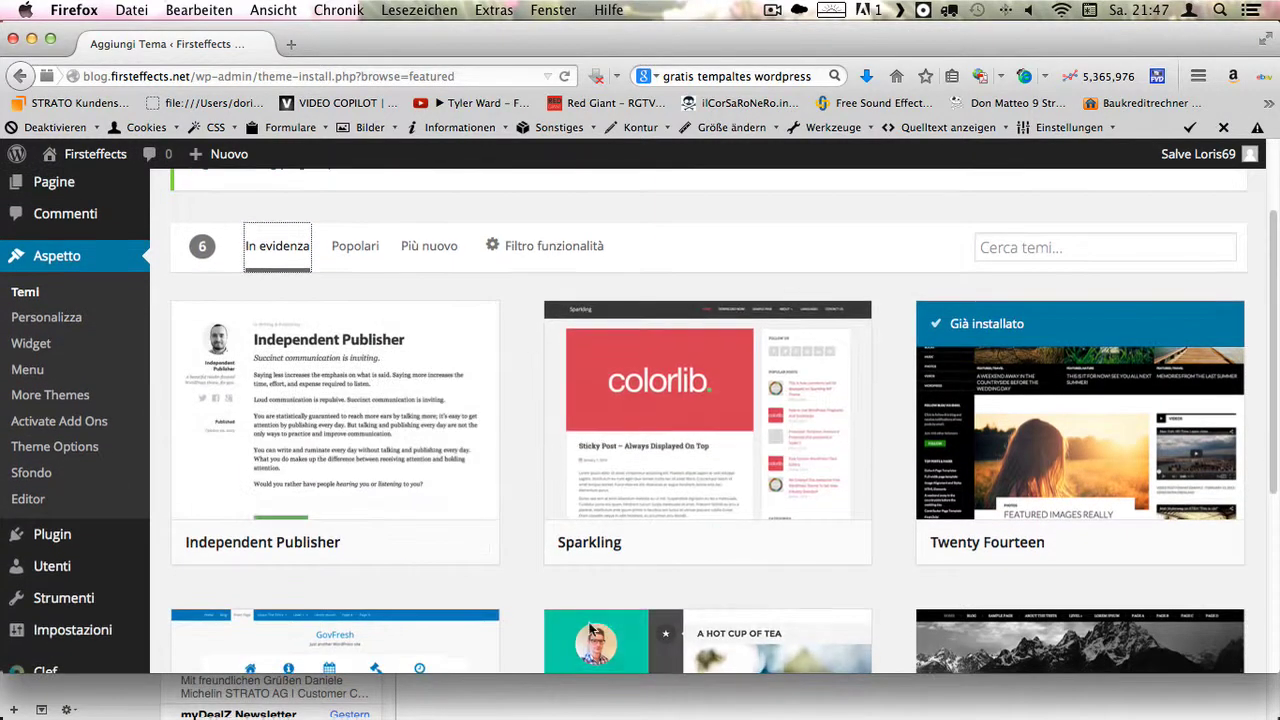
scroll(766, 537, up, 3)
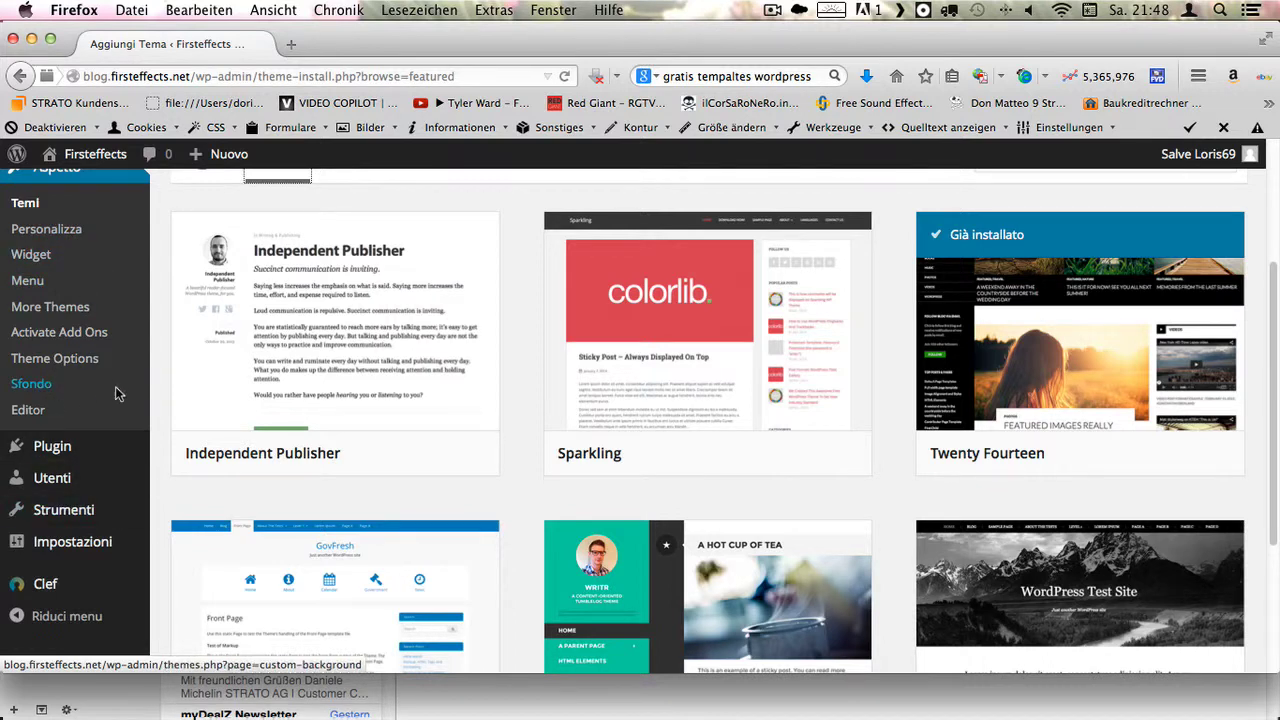
- Open the installed Plugin page from the admin sidebar
mouse_move(92, 453)
scroll(50, 320, up, 5)
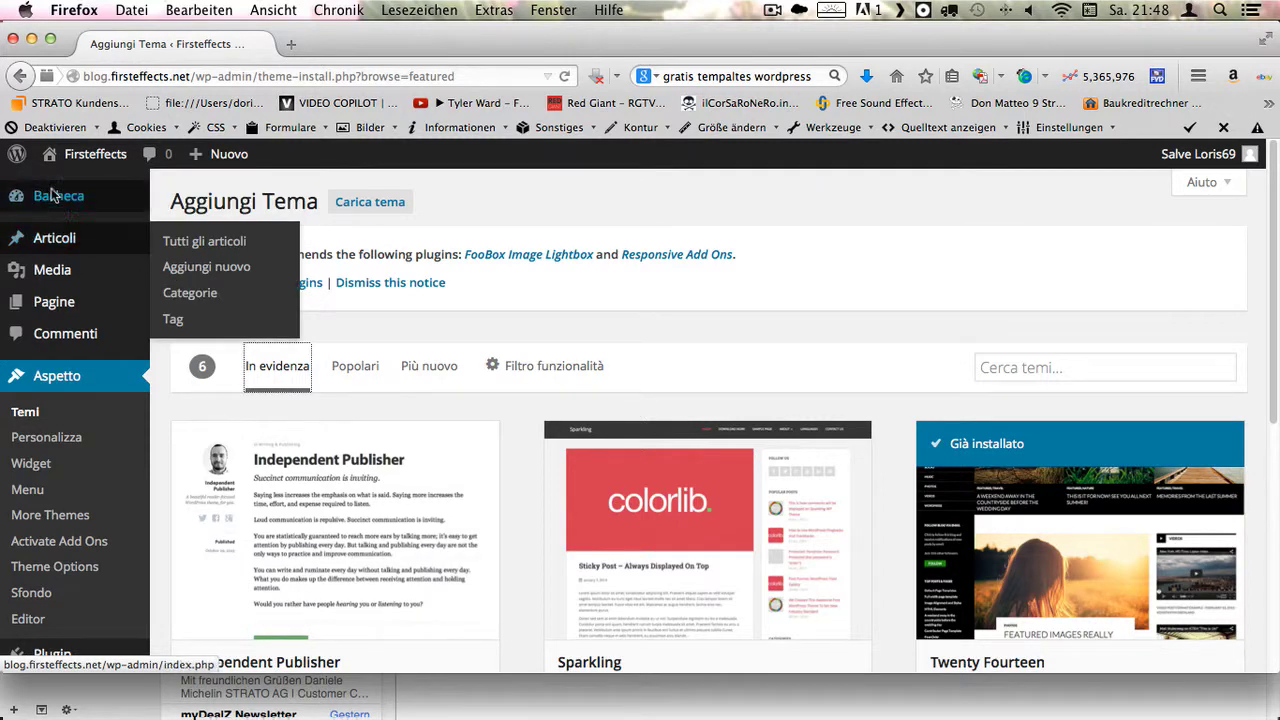
mouse_move(110, 186)
mouse_move(72, 274)
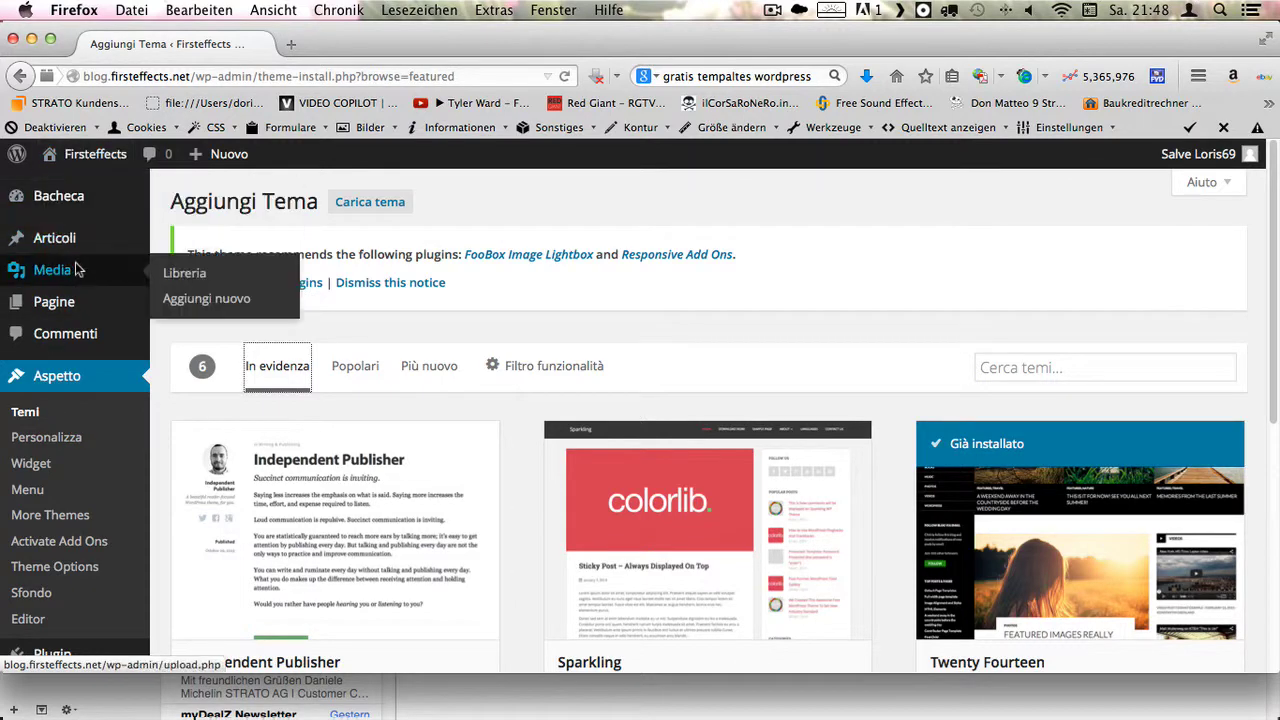
mouse_move(76, 303)
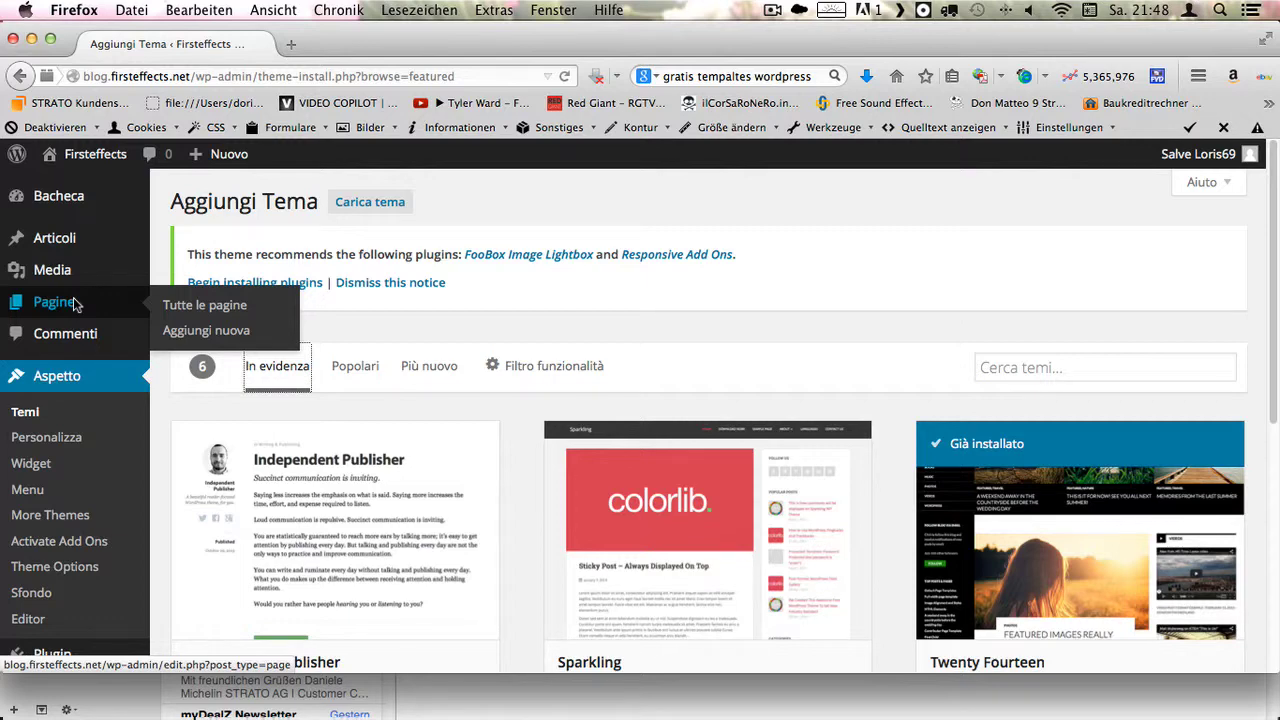
scroll(76, 303, down, 6)
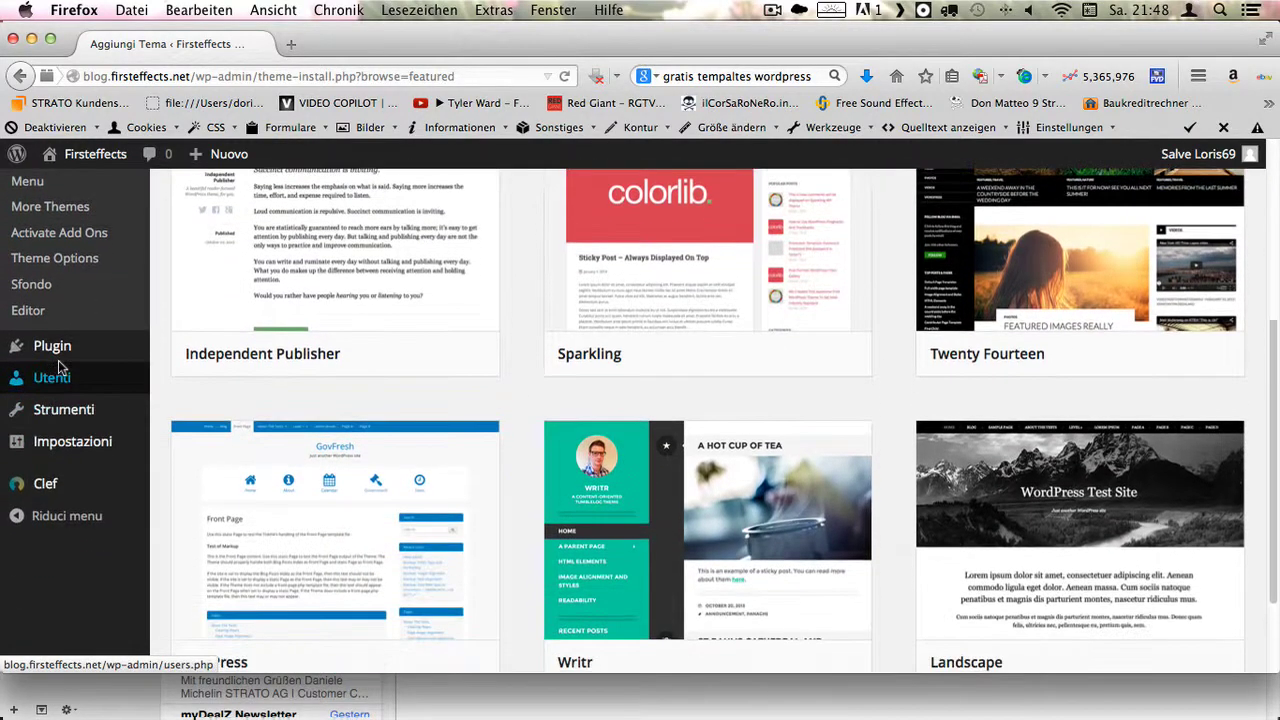
click(62, 356)
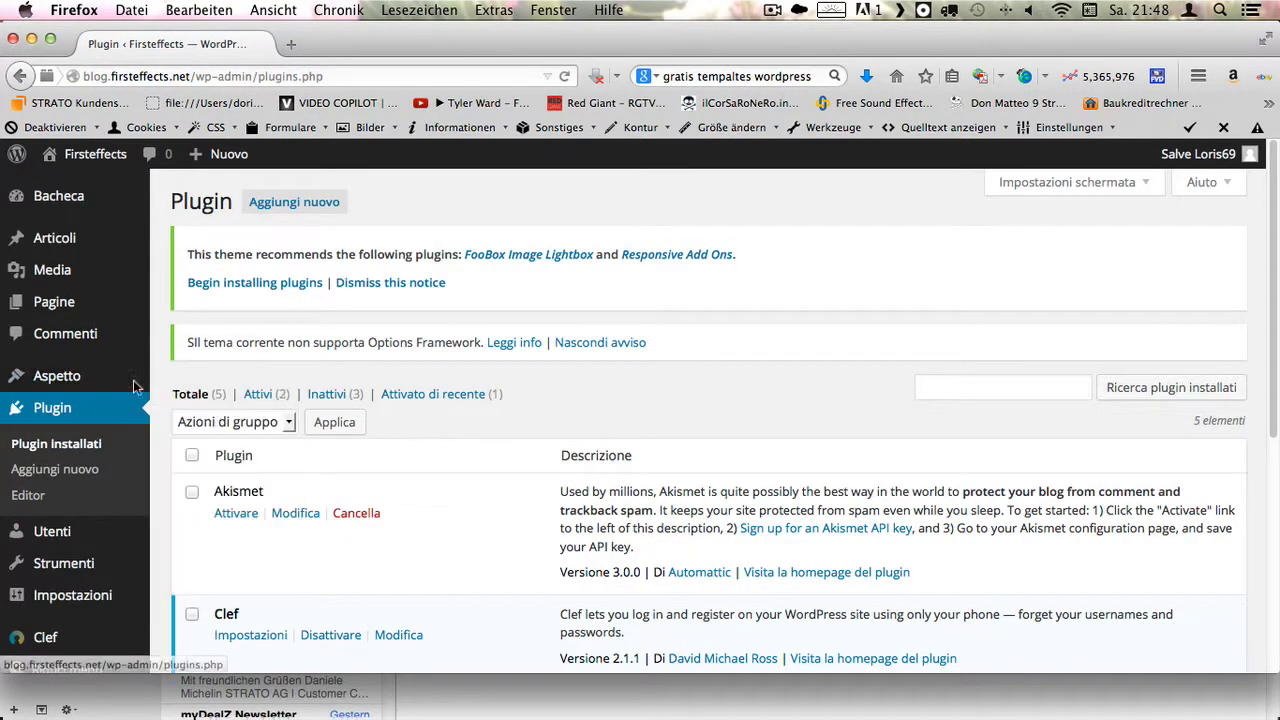
- Review the Akismet, Clef and Hello Dolly plugins and bring up the Salve account dropdown
scroll(519, 406, down, 5)
scroll(519, 406, up, 4)
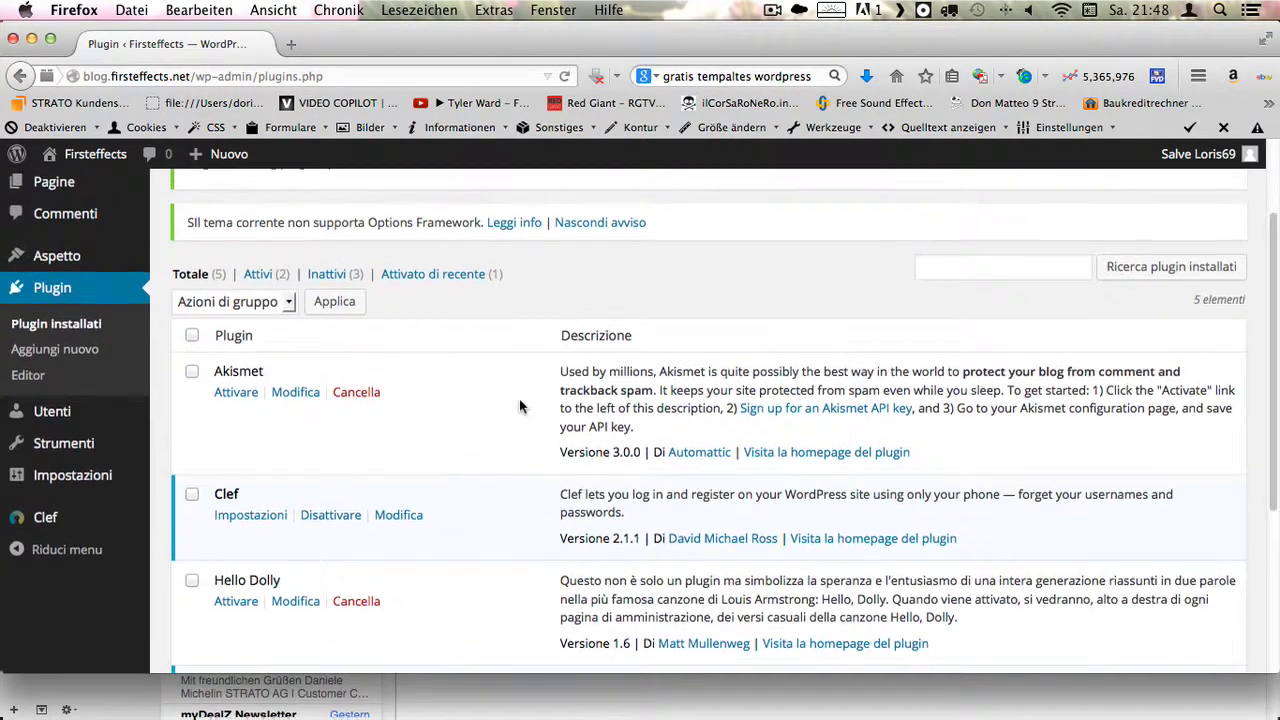
scroll(482, 303, up, 2)
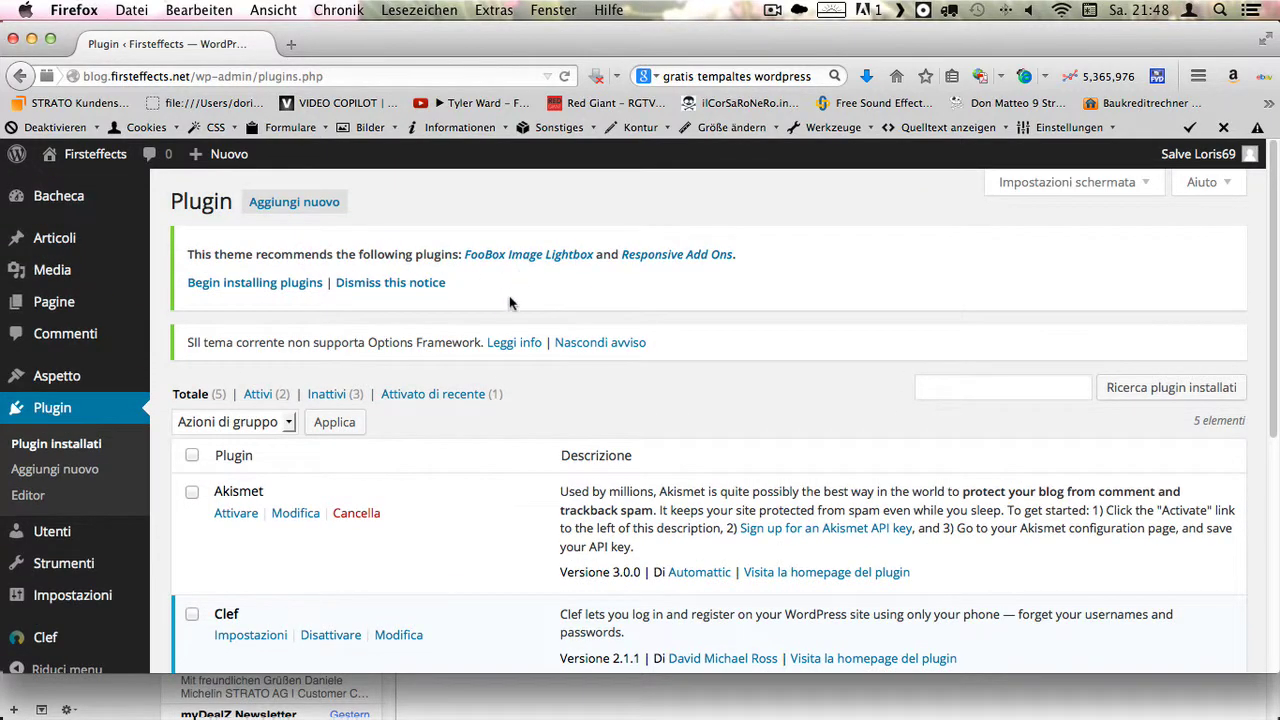
scroll(350, 350, down, 2)
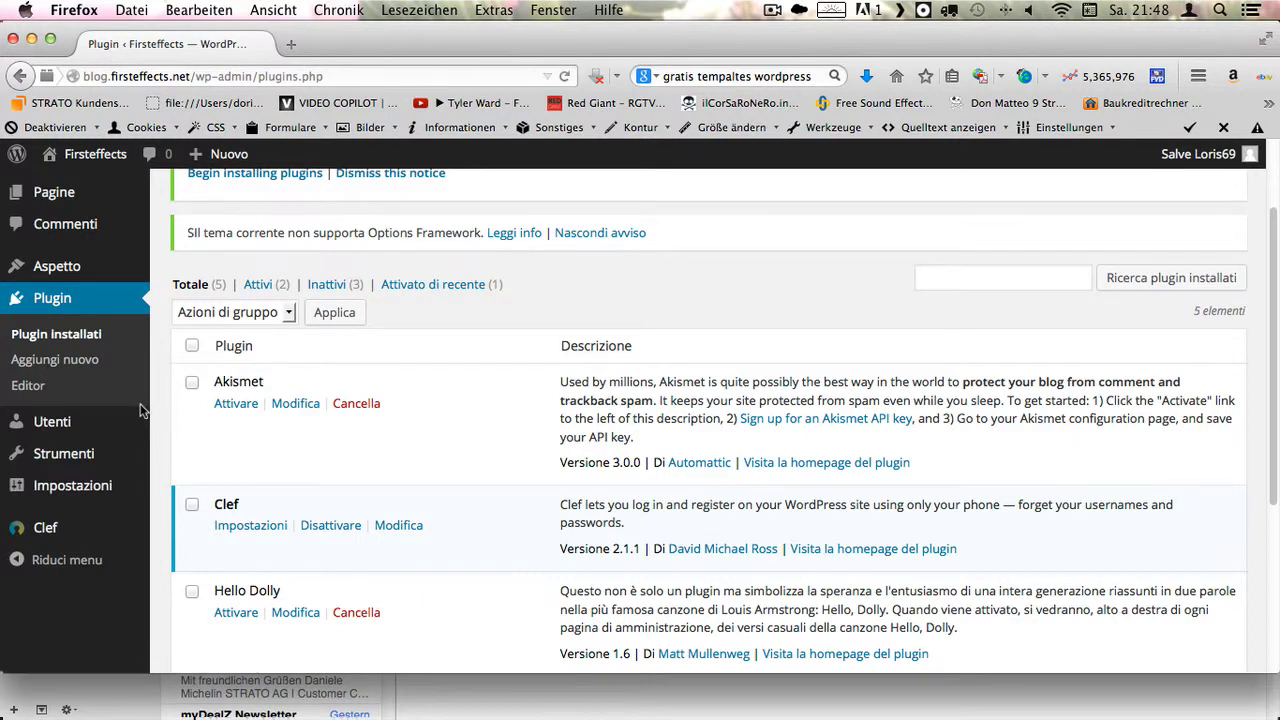
scroll(393, 362, up, 2)
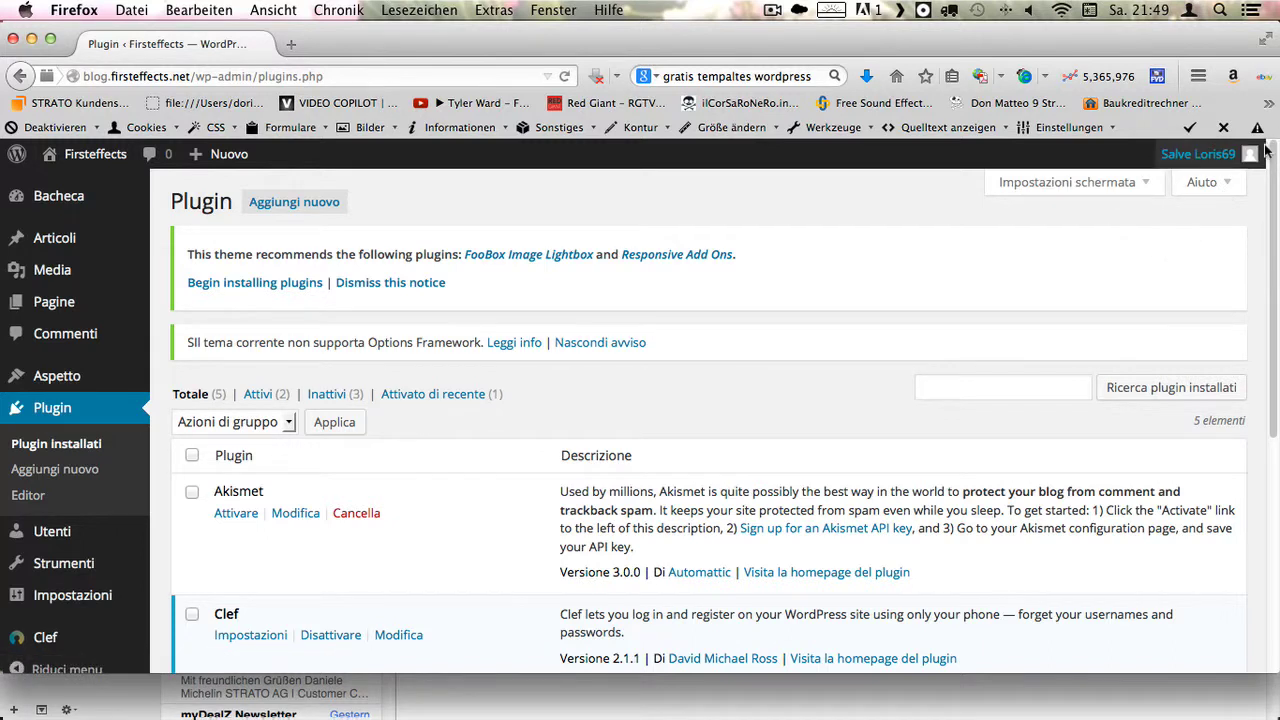
mouse_move(1250, 157)
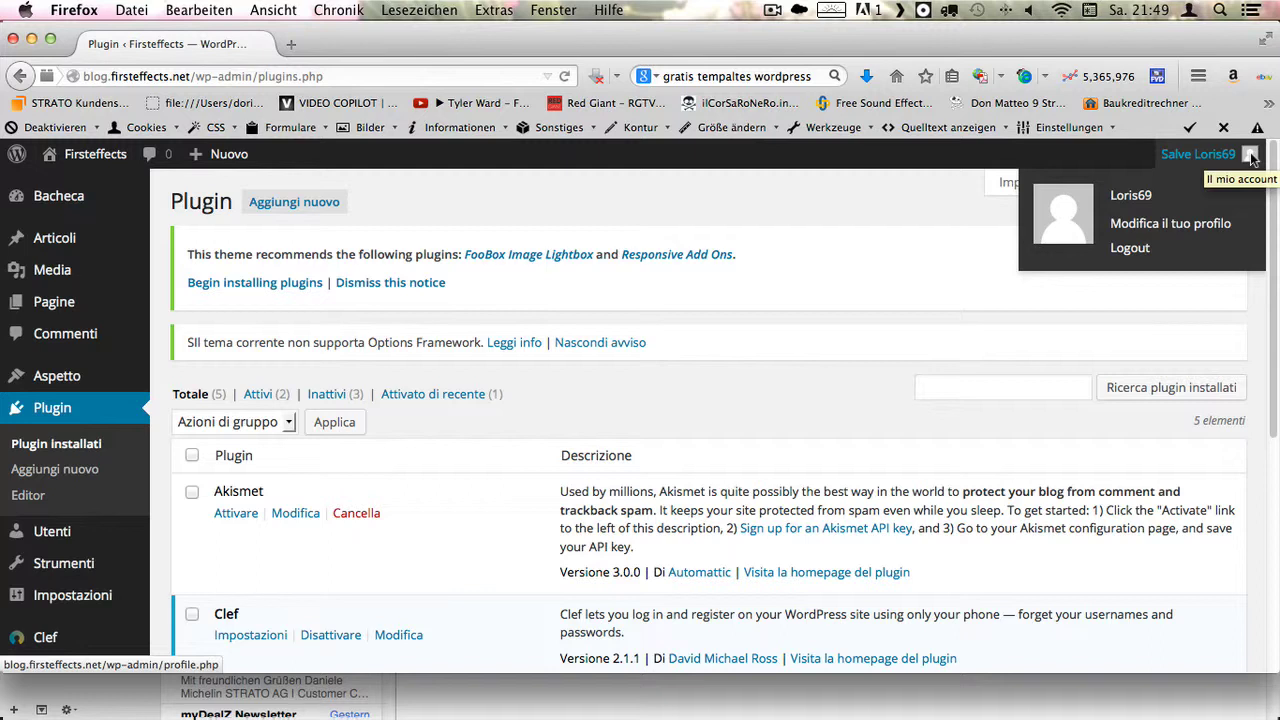
- Log out, then edit the address to request the themes.php admin page
click(1139, 254)
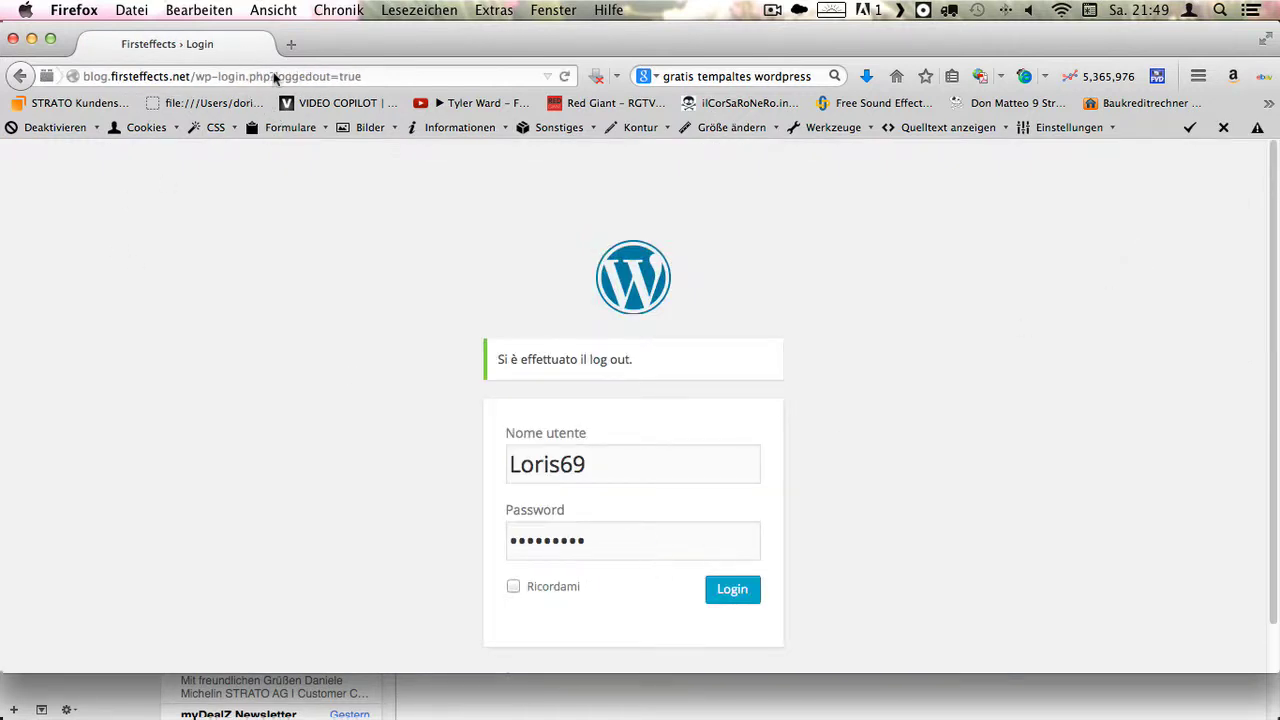
drag(275, 79, 466, 86)
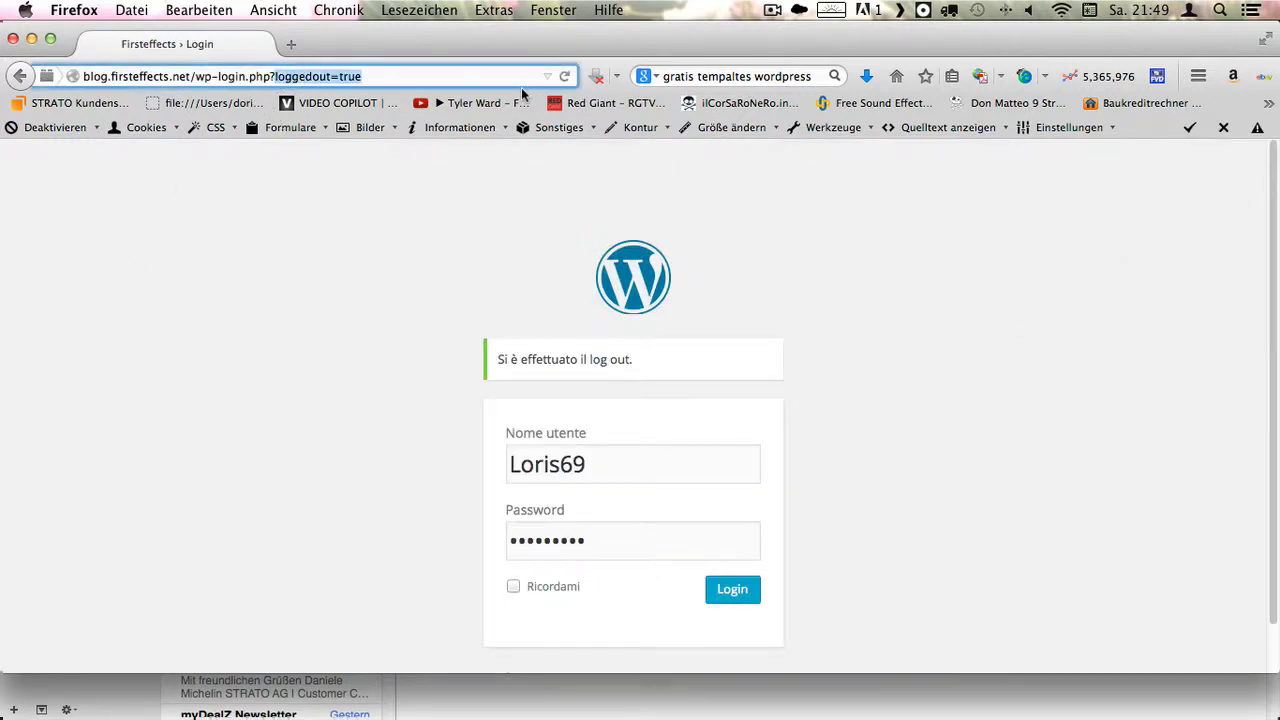
key(BackSpace)
key(BackSpace)
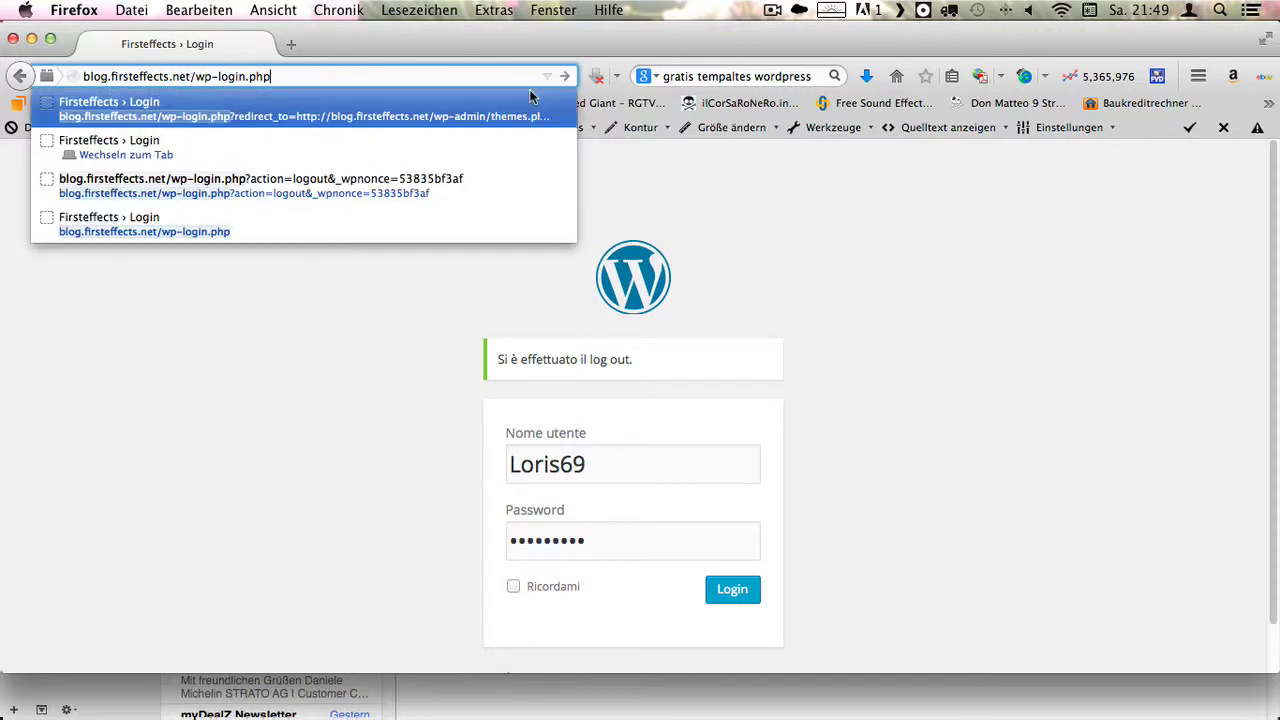
key(BackSpace)
key(BackSpace)
key(BackSpace)
key(BackSpace)
key(BackSpace)
key(BackSpace)
key(BackSpace)
key(BackSpace)
key(BackSpace)
key(BackSpace)
key(BackSpace)
key(BackSpace)
key(BackSpace)
key(BackSpace)
key(BackSpace)
key(BackSpace)
key(BackSpace)
key(BackSpace)
key(BackSpace)
key(BackSpace)
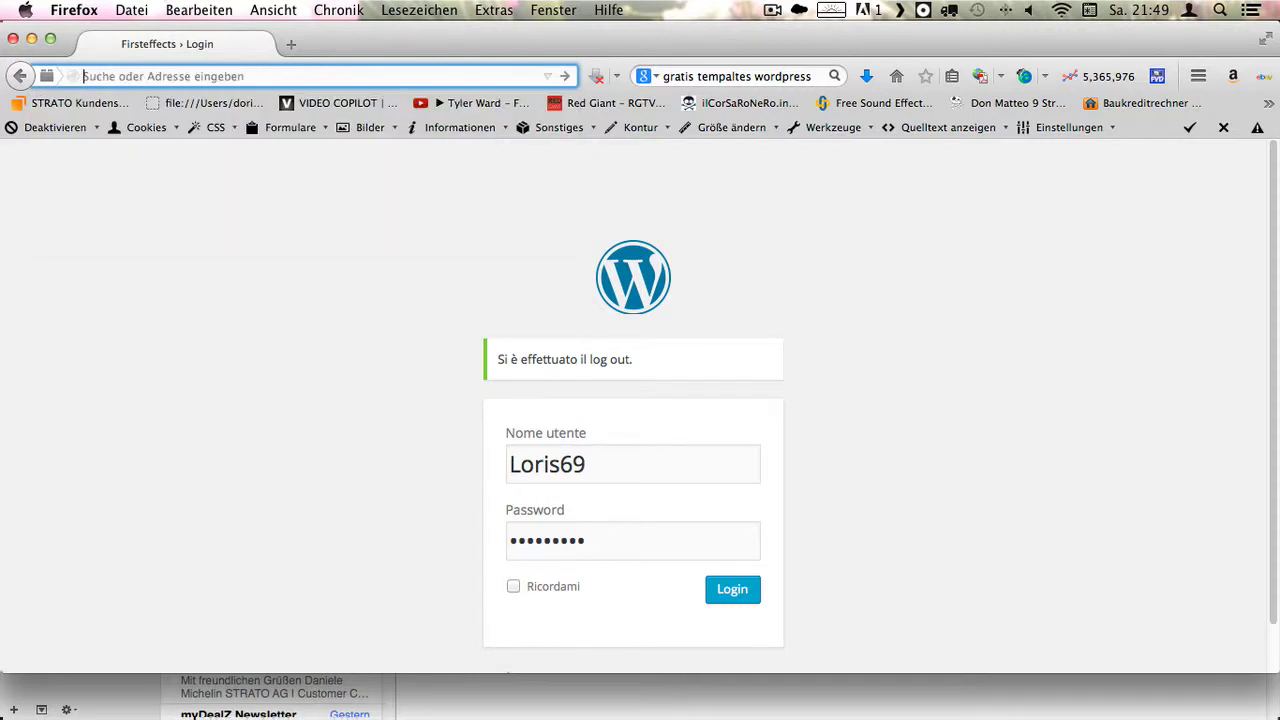
text(blo)
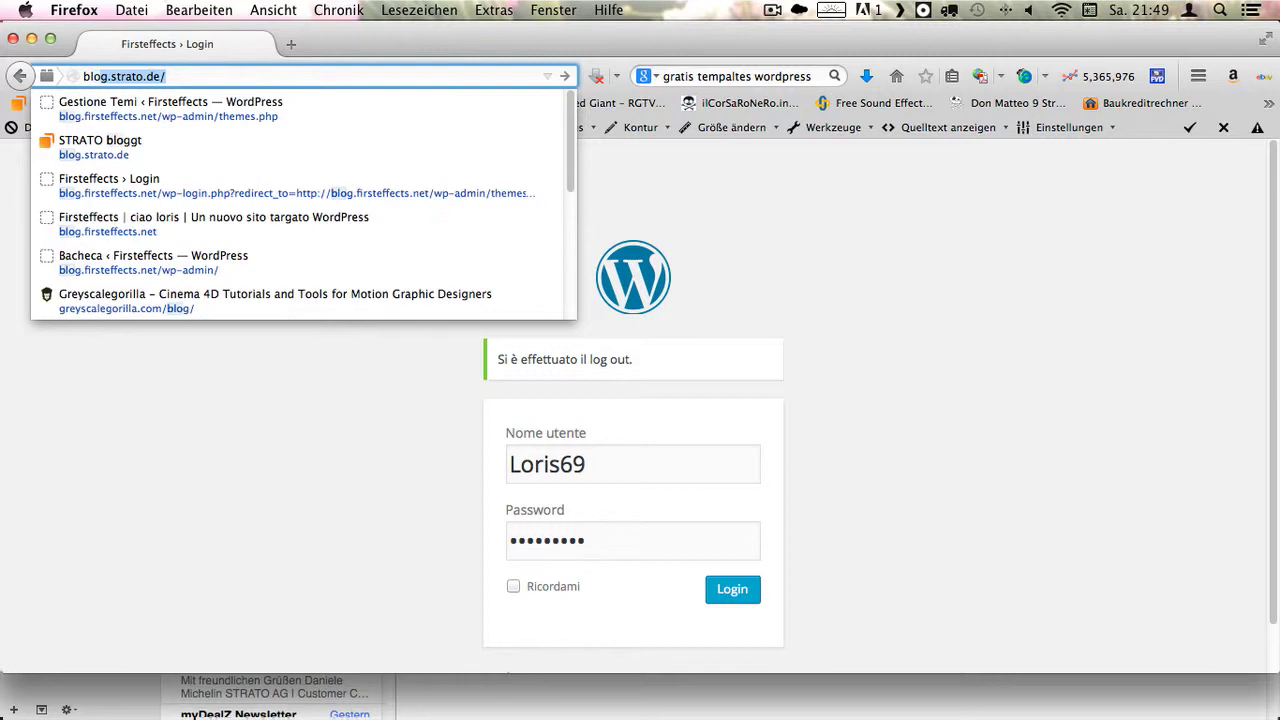
text(g)
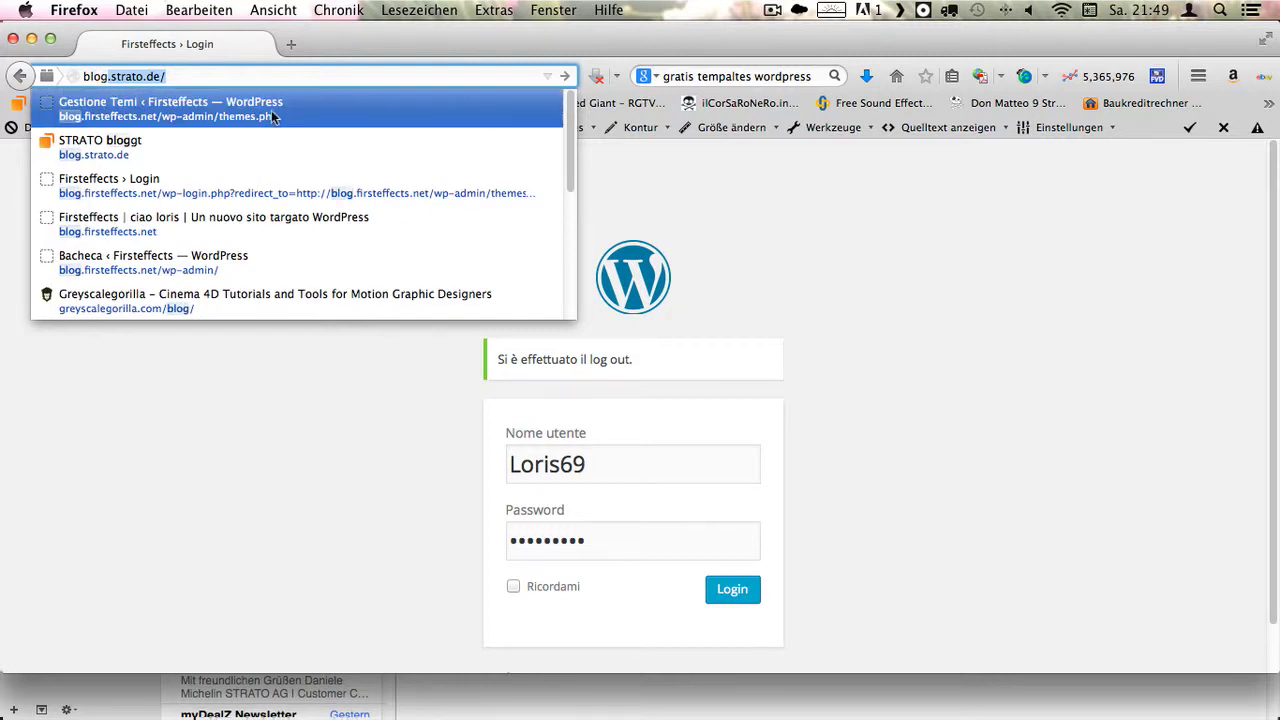
click(275, 112)
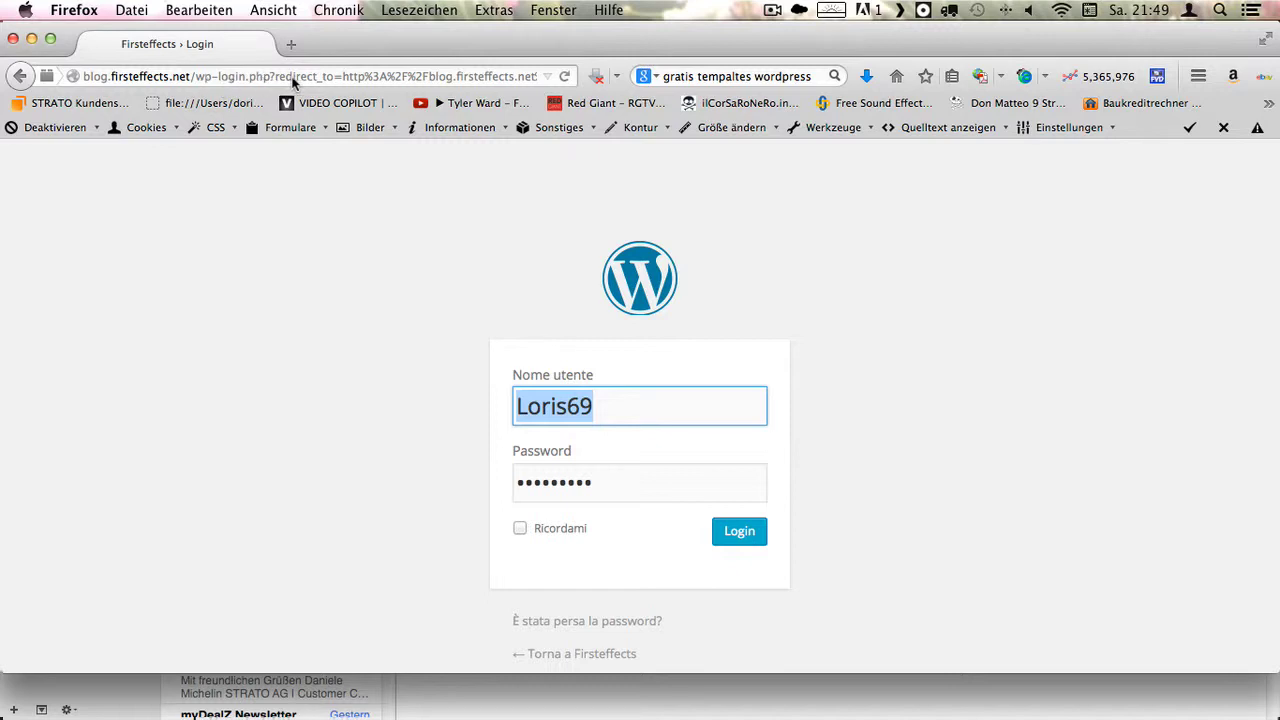
- Change the address to wp-admin/ and load it to confirm the login redirect
drag(249, 79, 767, 97)
key(BackSpace)
key(BackSpace)
key(BackSpace)
key(BackSpace)
key(BackSpace)
key(BackSpace)
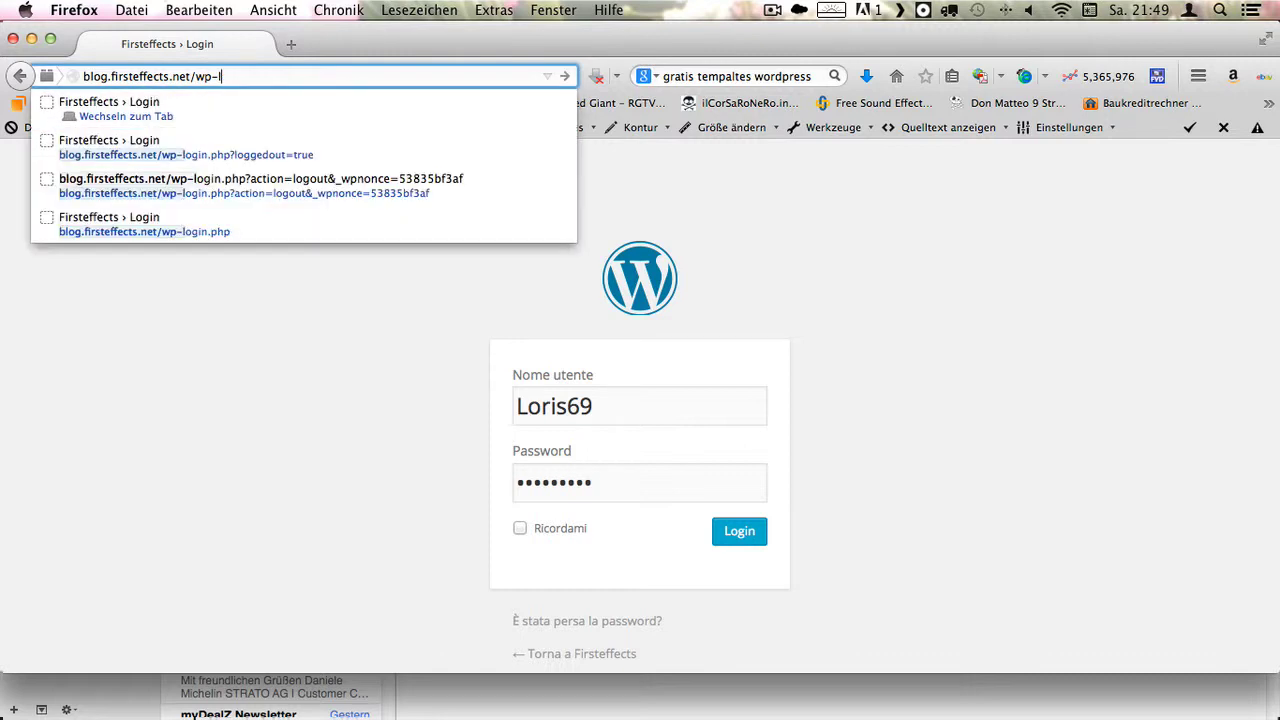
key(BackSpace)
text(admin/)
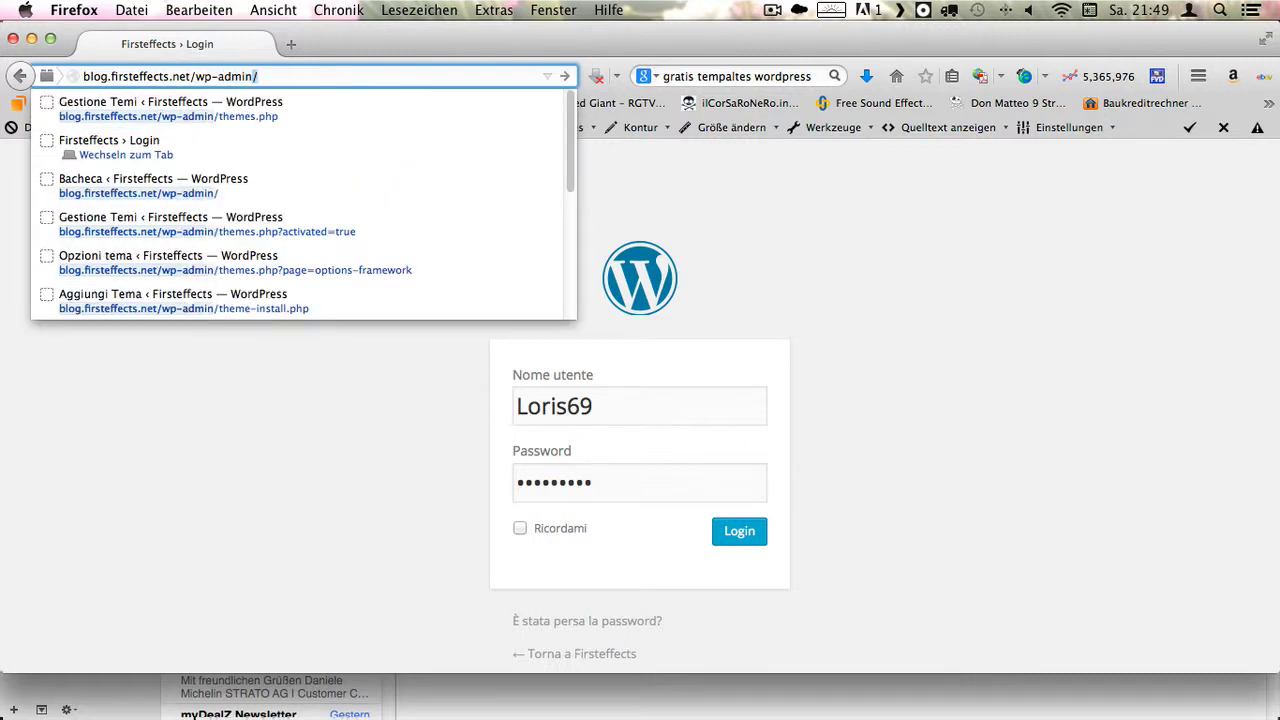
key(Return)
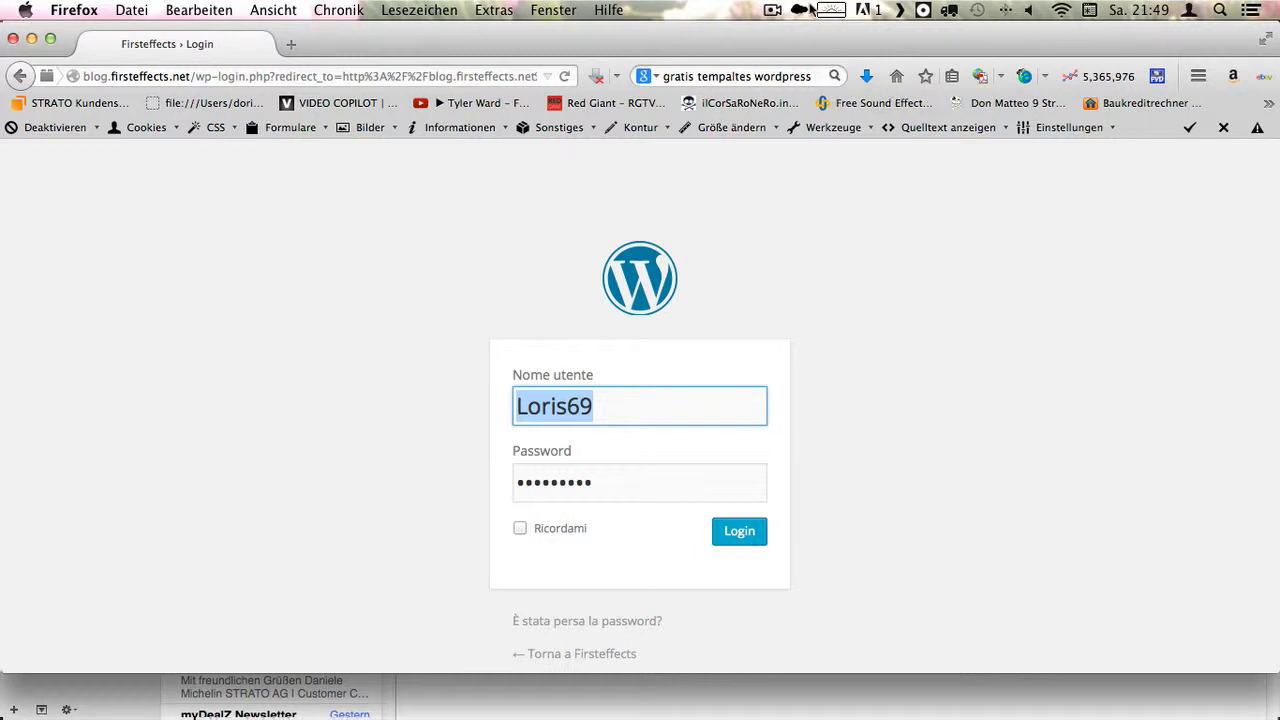
click(771, 12)
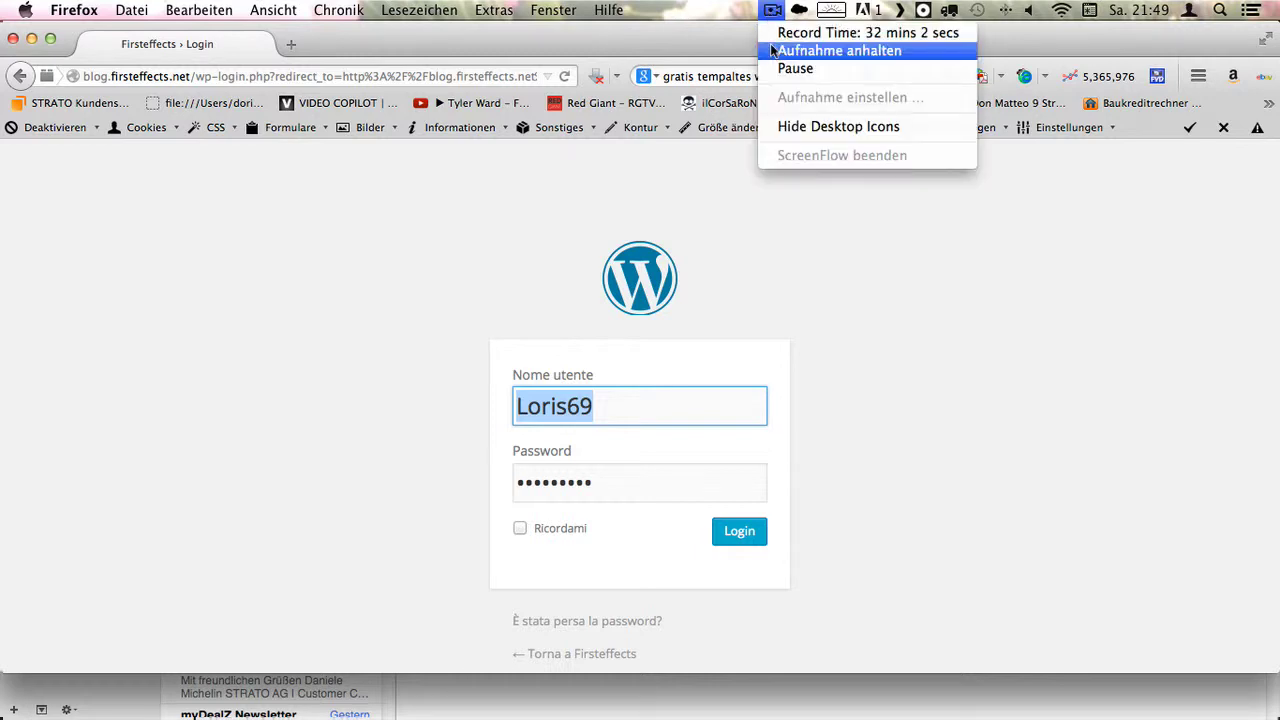